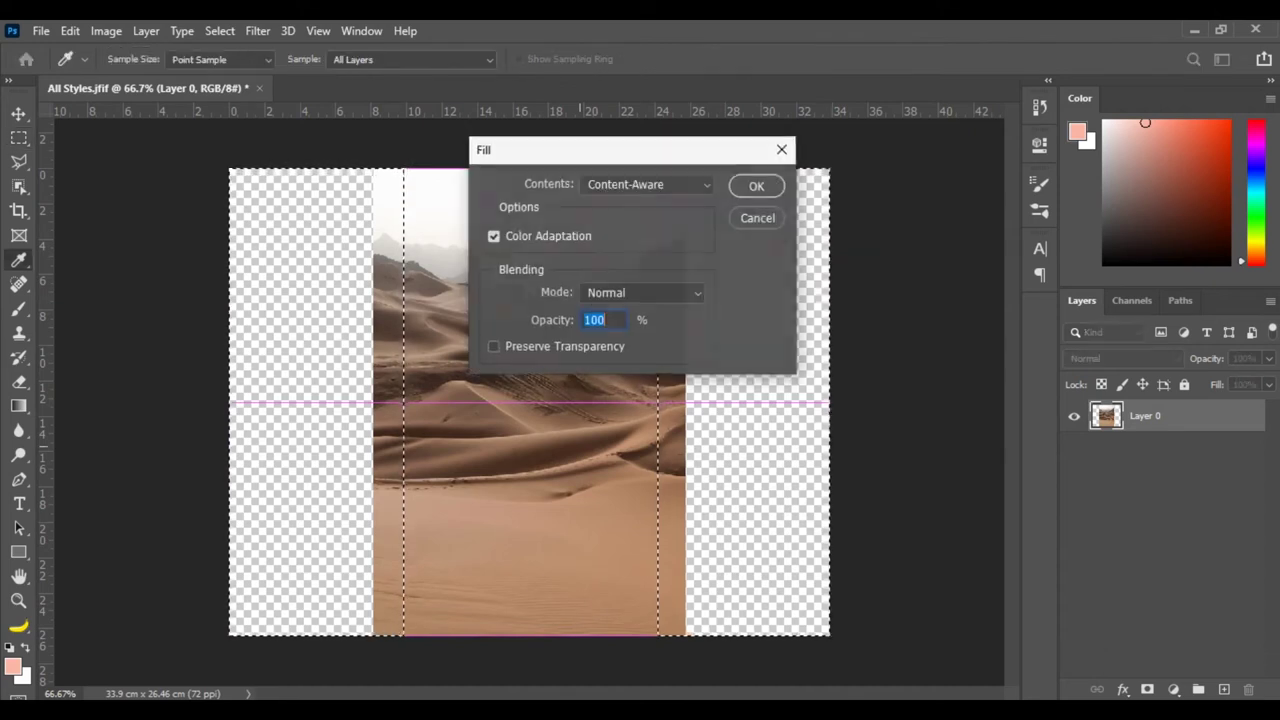
Fill the selected empty areas on both sides of the desert photo using Content-Aware at 100% opacity, and clear the selection.
key(Return)
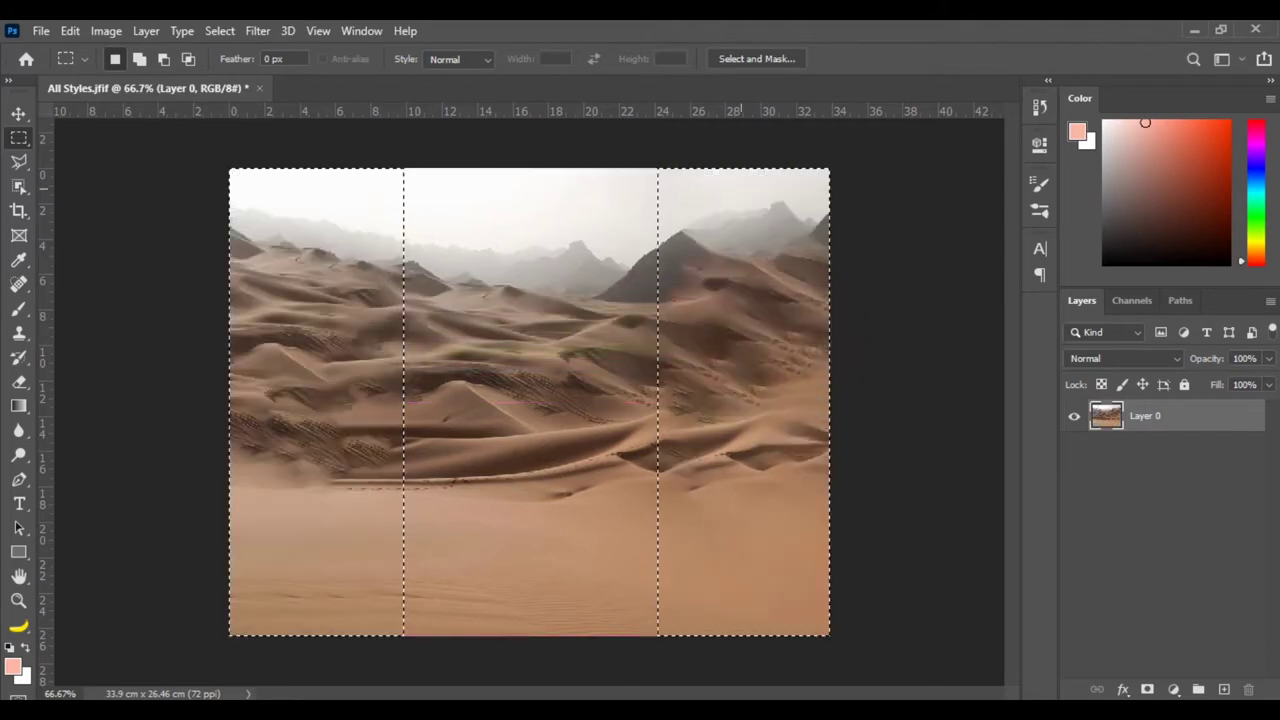
key(d)
key(ctrl+d)
Heal the dune slope beside the dark peak with the Spot Healing Brush at 49 px size and 30% hardness.
key(j)
scroll(711, 415, up, 4)
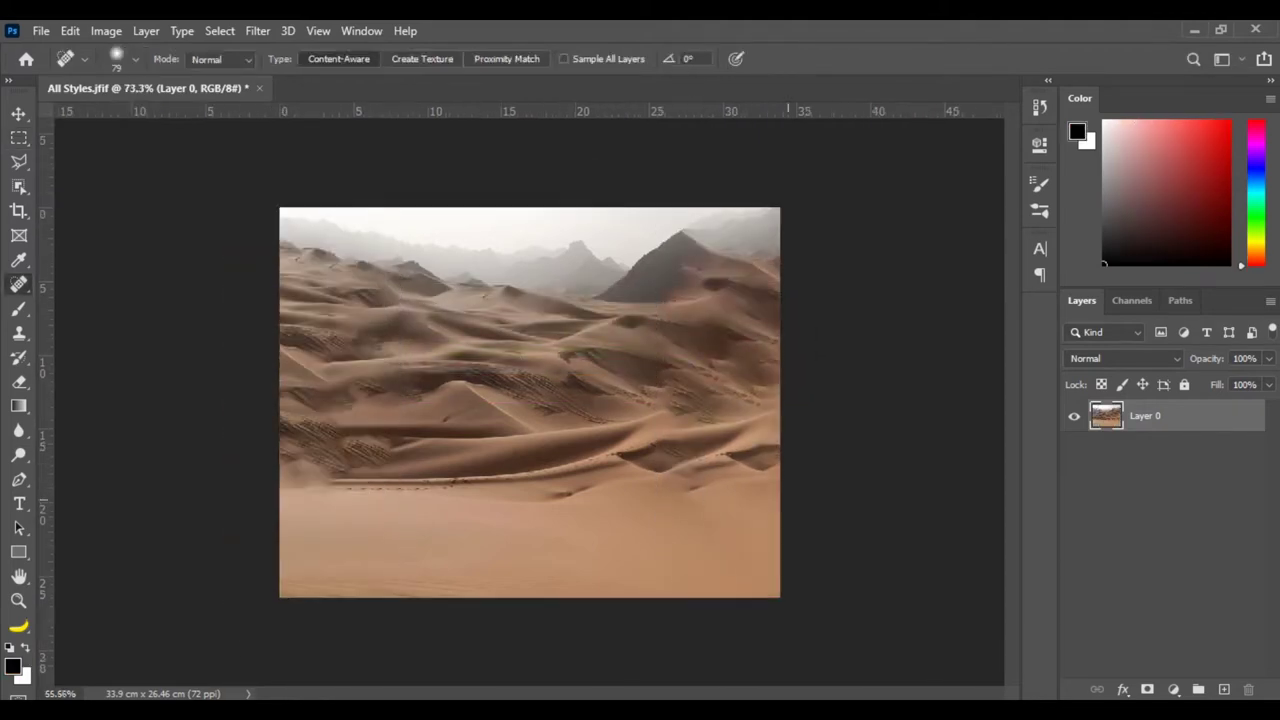
scroll(528, 400, up, 3)
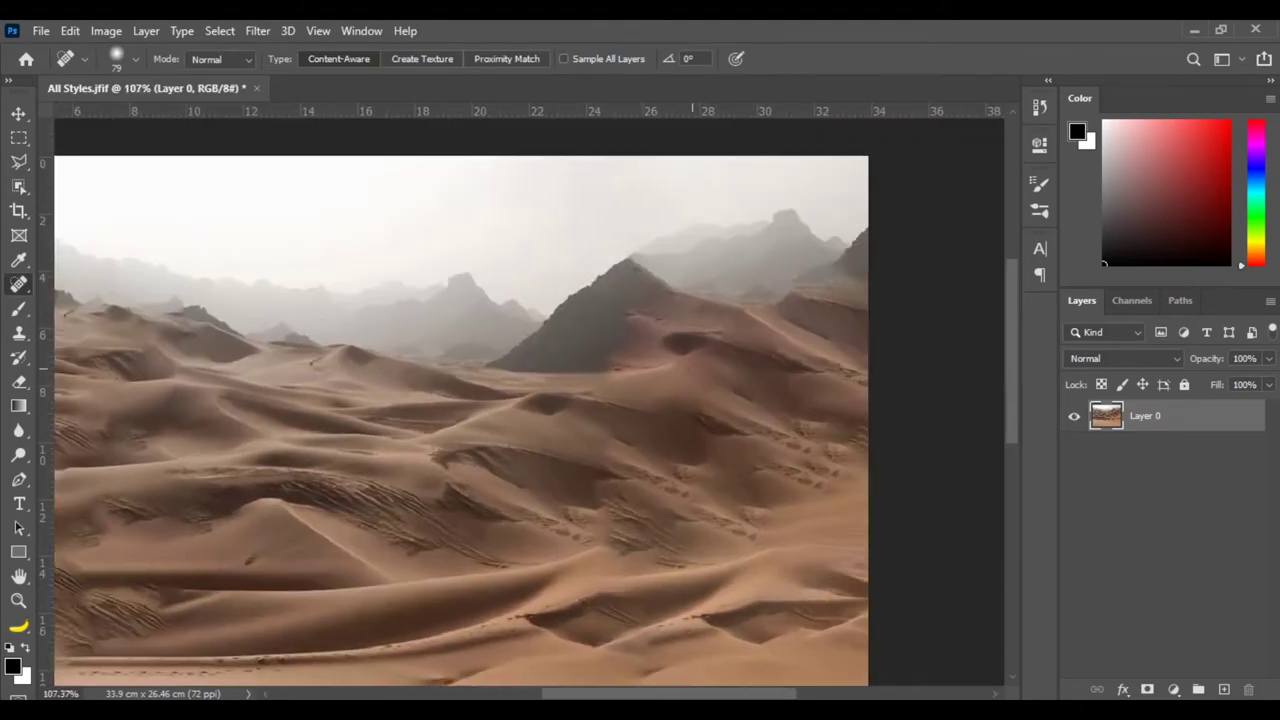
right_click(700, 372)
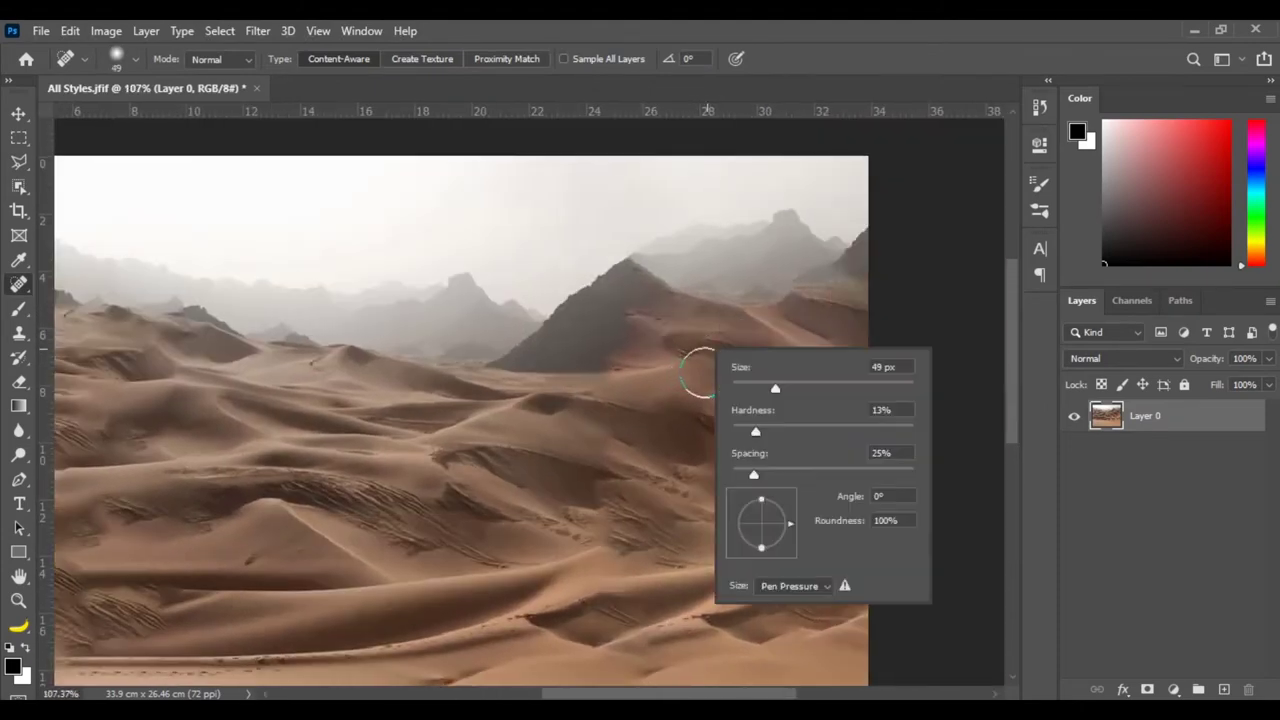
key(Escape)
click(683, 340)
right_click(690, 368)
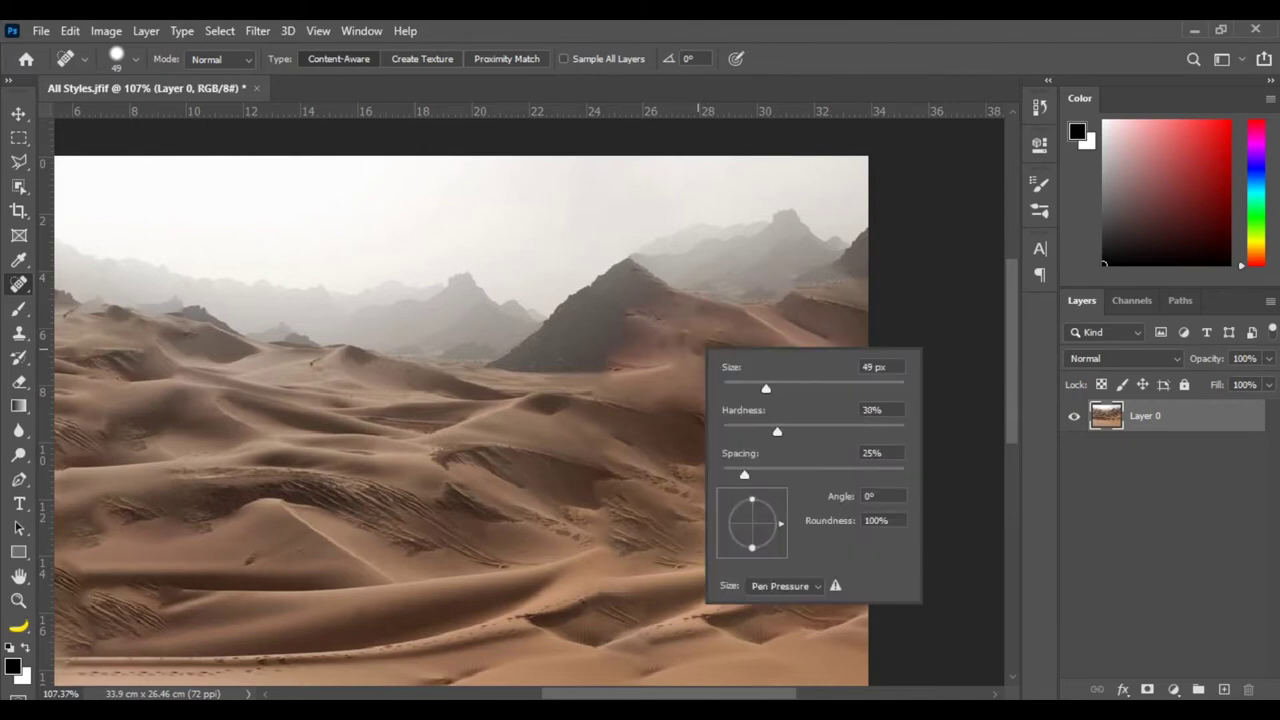
key(Escape)
scroll(702, 327, up, 2)
click(680, 363)
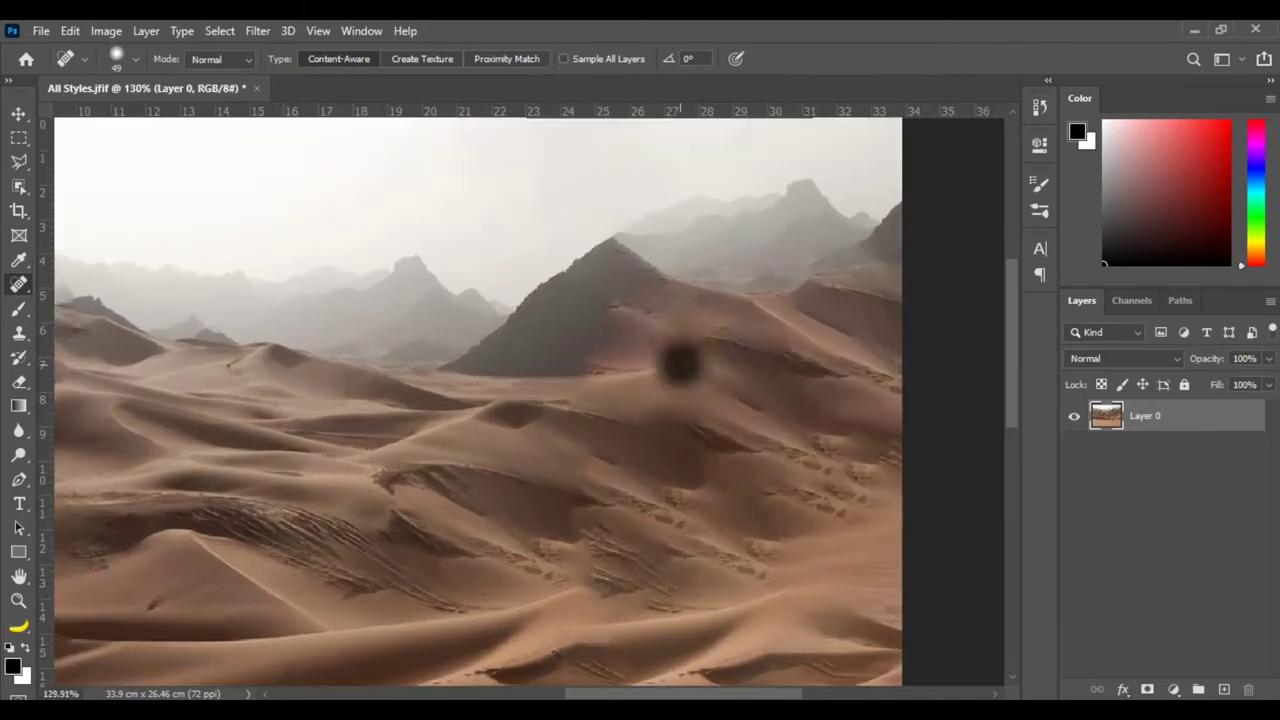
click(683, 351)
Spot-heal the generated mountain ridge along the photo's right edge.
scroll(478, 400, down, 2)
click(827, 211)
click(851, 189)
click(867, 156)
scroll(867, 156, left, 1)
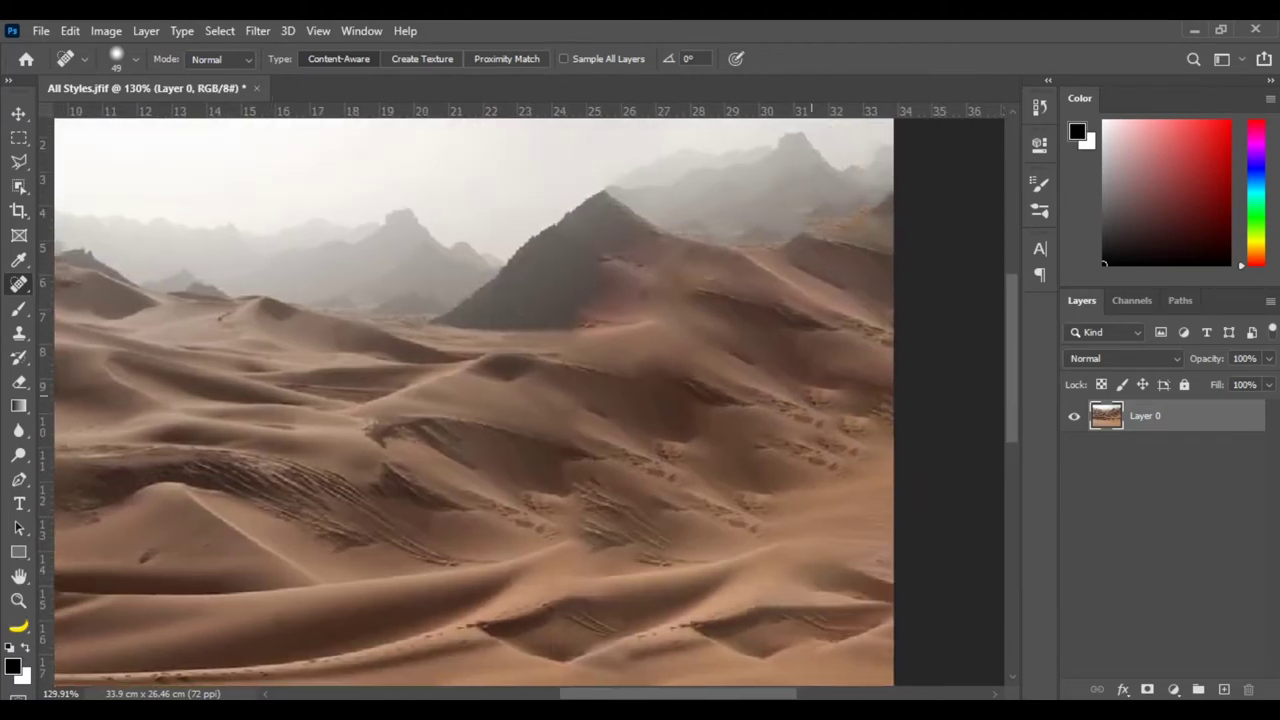
Spot-heal the remaining flaws in the lower dunes on the photo's right side.
scroll(478, 400, down, 3)
scroll(478, 400, left, 1)
scroll(530, 400, down, 2)
scroll(530, 400, left, 3)
click(934, 432)
click(749, 477)
click(739, 487)
Spot-heal the blurry sand patch at the photo's left edge, continuing the ridge line and rippled dune to the border.
scroll(530, 400, left, 6)
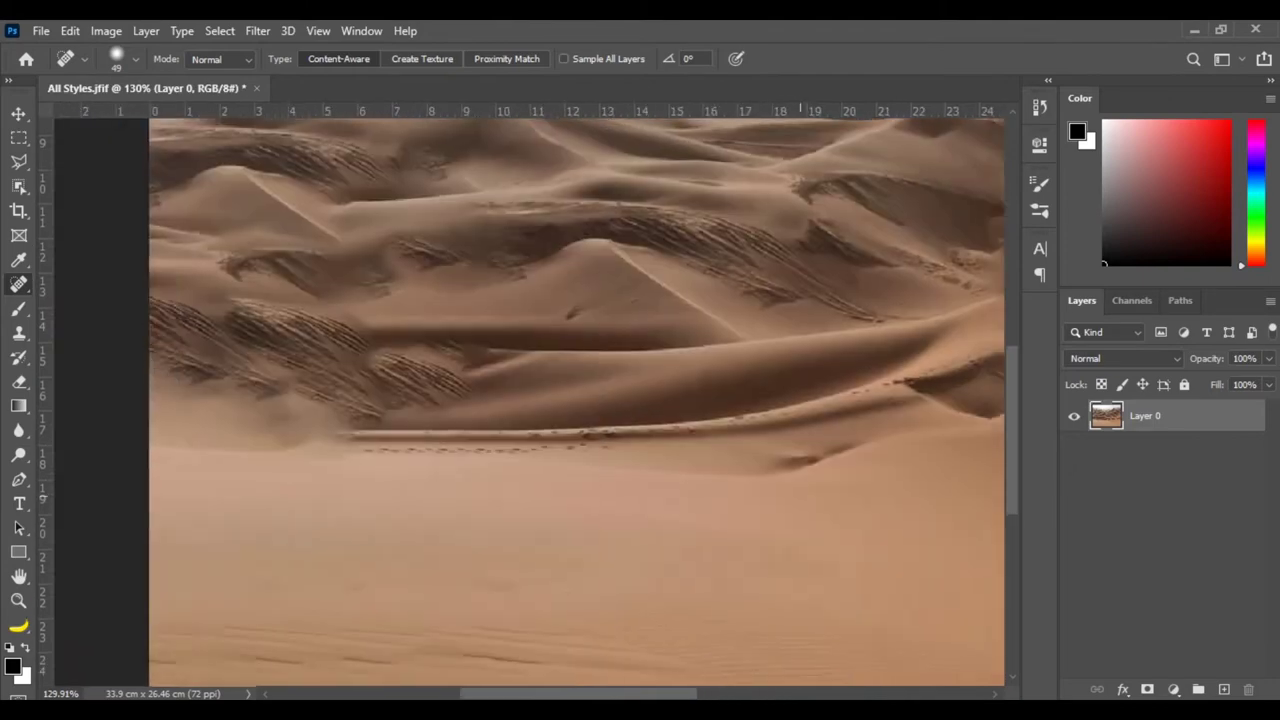
click(420, 450)
mouse_move(420, 450)
mouse_down()
mouse_move(260, 420)
mouse_move(275, 440)
mouse_up()
click(390, 421)
click(403, 419)
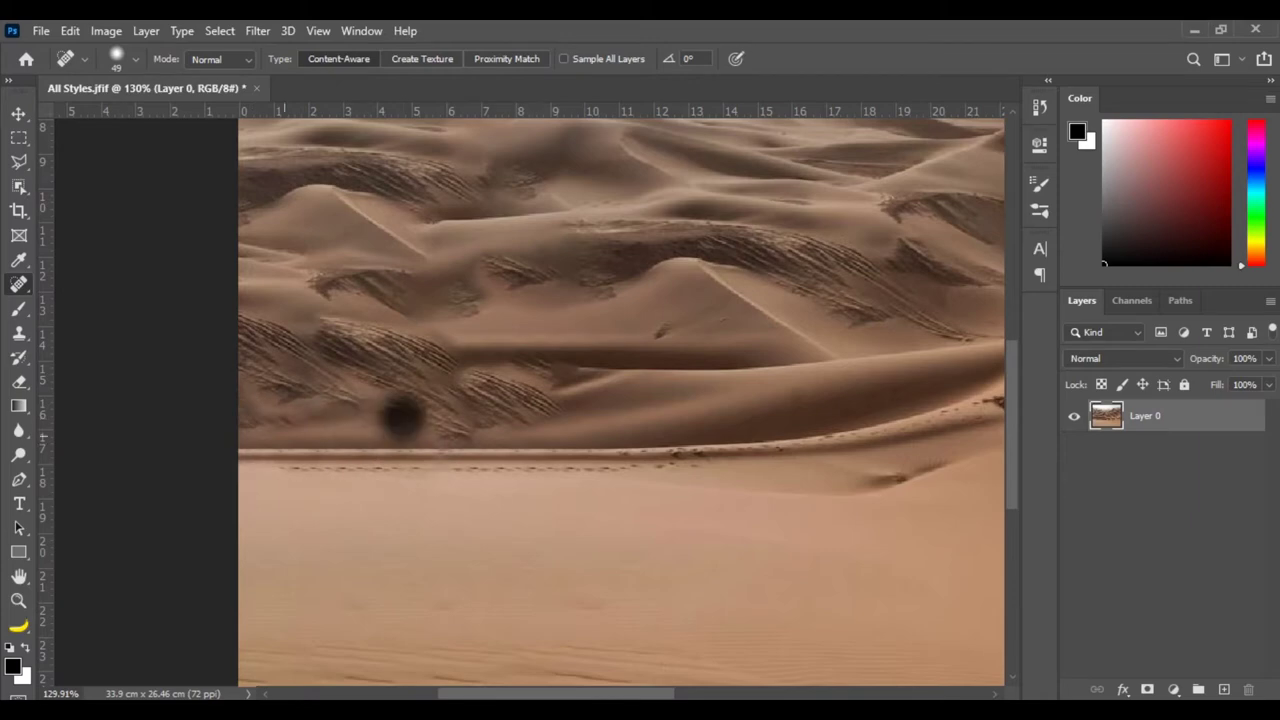
click(271, 401)
click(310, 416)
click(273, 421)
Clone the rippled sand texture across the gaps in the lower-left dune with the Clone Stamp.
key(s)
click(273, 406)
click(275, 386)
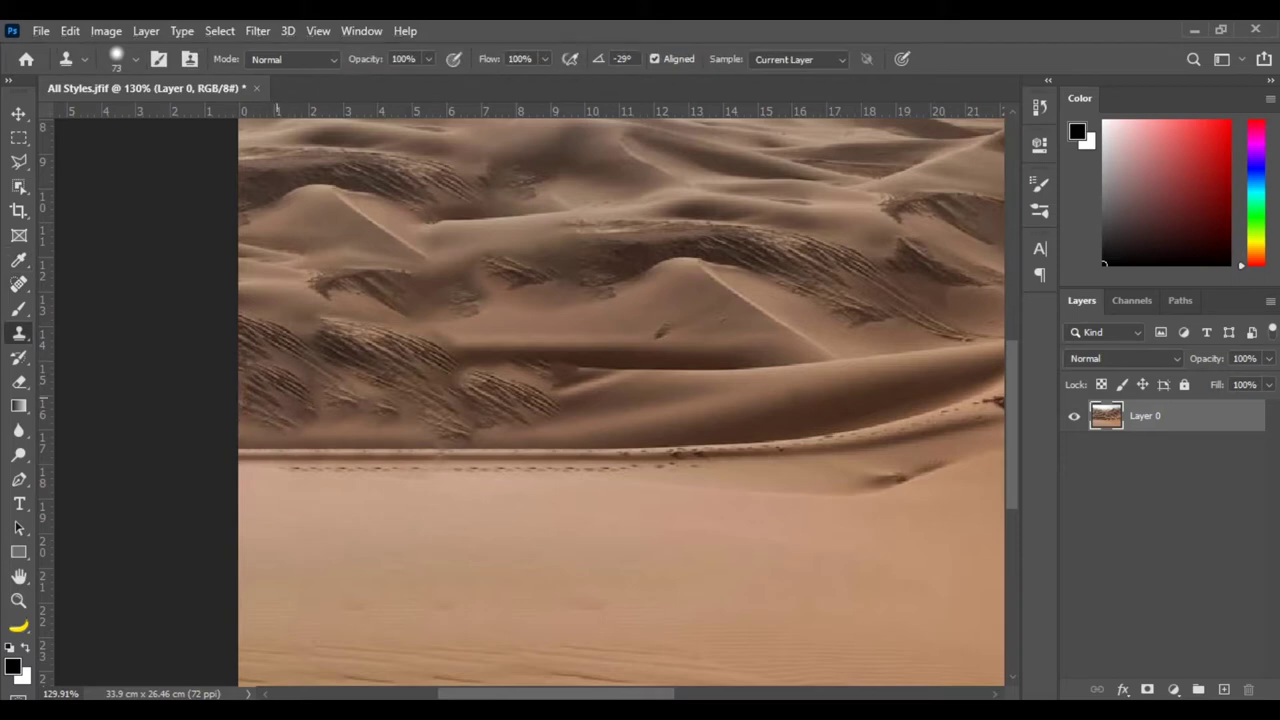
click(350, 418)
click(393, 397)
click(430, 380)
drag(391, 405, 391, 405)
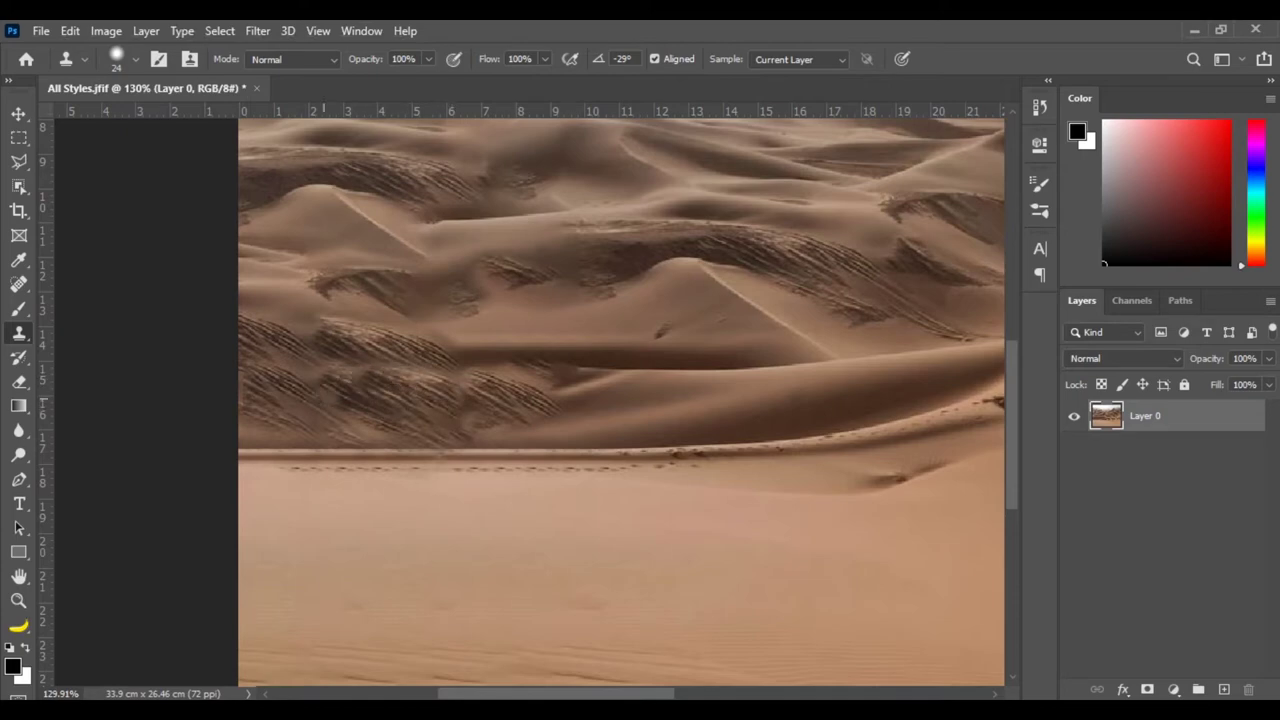
Try cloning smooth sand over the rough patch above the rippled dune with a 45 px Clone Stamp.
scroll(387, 417, up, 2)
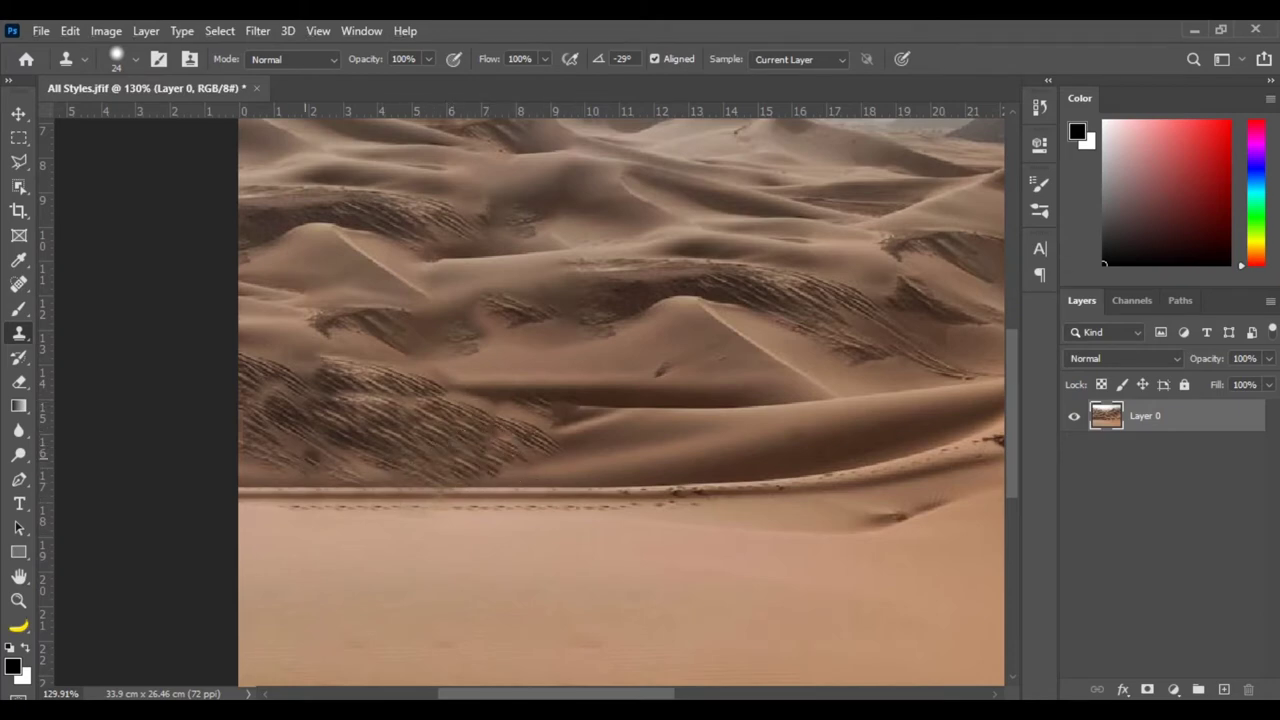
scroll(620, 400, up, 5)
drag(445, 405, 545, 415)
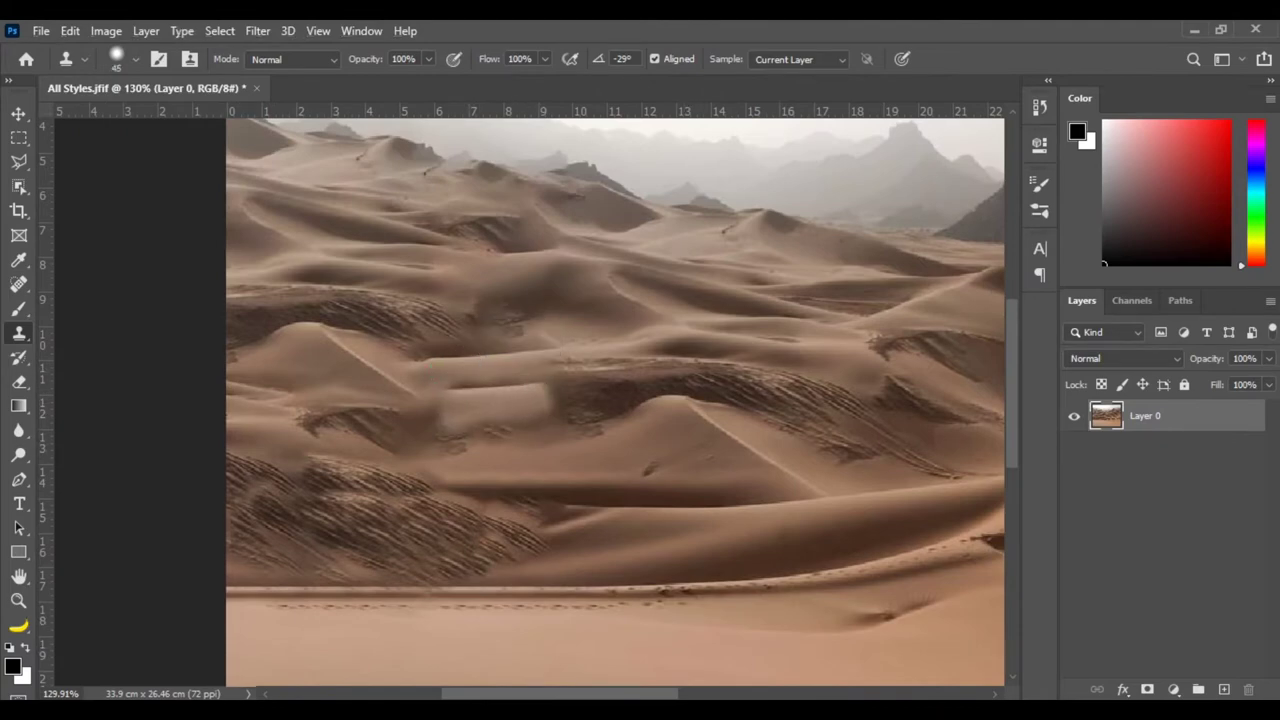
Blend the retouched left dunes and the lower edge of the rippled texture using a 40 px Healing Brush.
key(j)
key(shift+j)
right_click(527, 411)
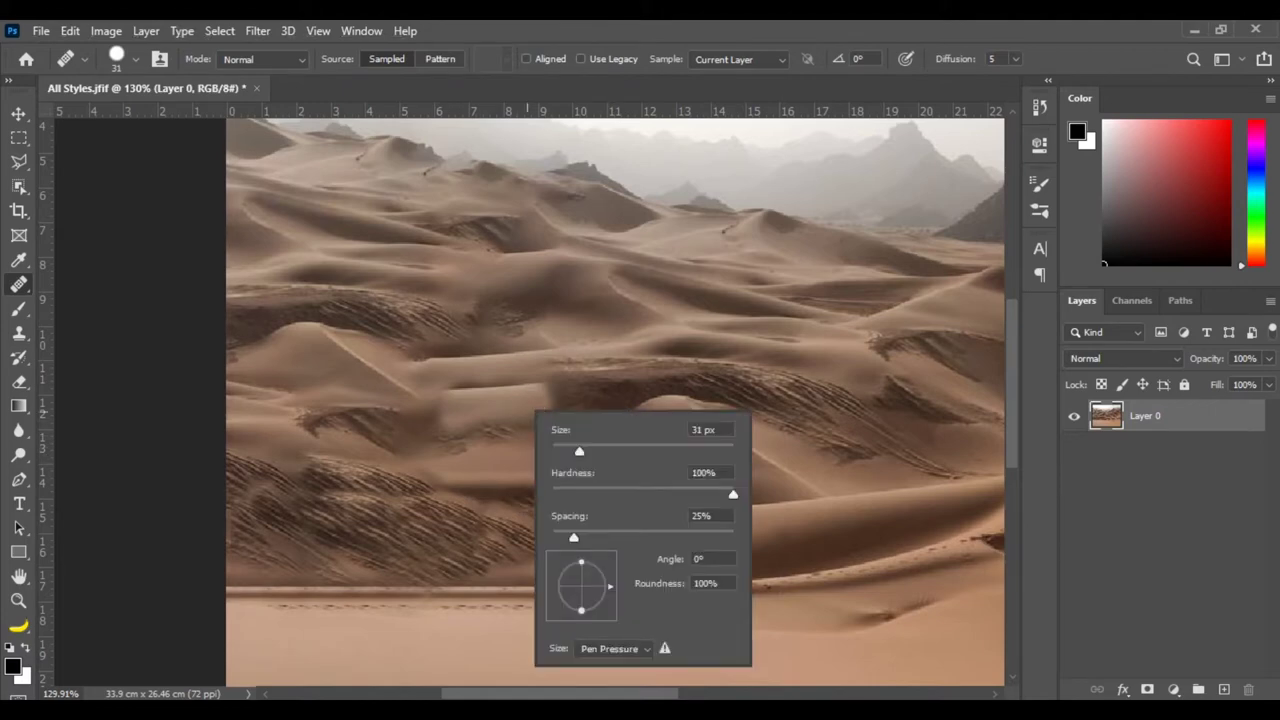
drag(579, 451, 592, 451)
click(530, 400)
mouse_move(530, 410)
mouse_down()
mouse_move(480, 435)
mouse_move(310, 415)
mouse_move(440, 395)
mouse_up()
drag(290, 385, 550, 430)
drag(500, 560, 445, 575)
alt+right_click(431, 551)
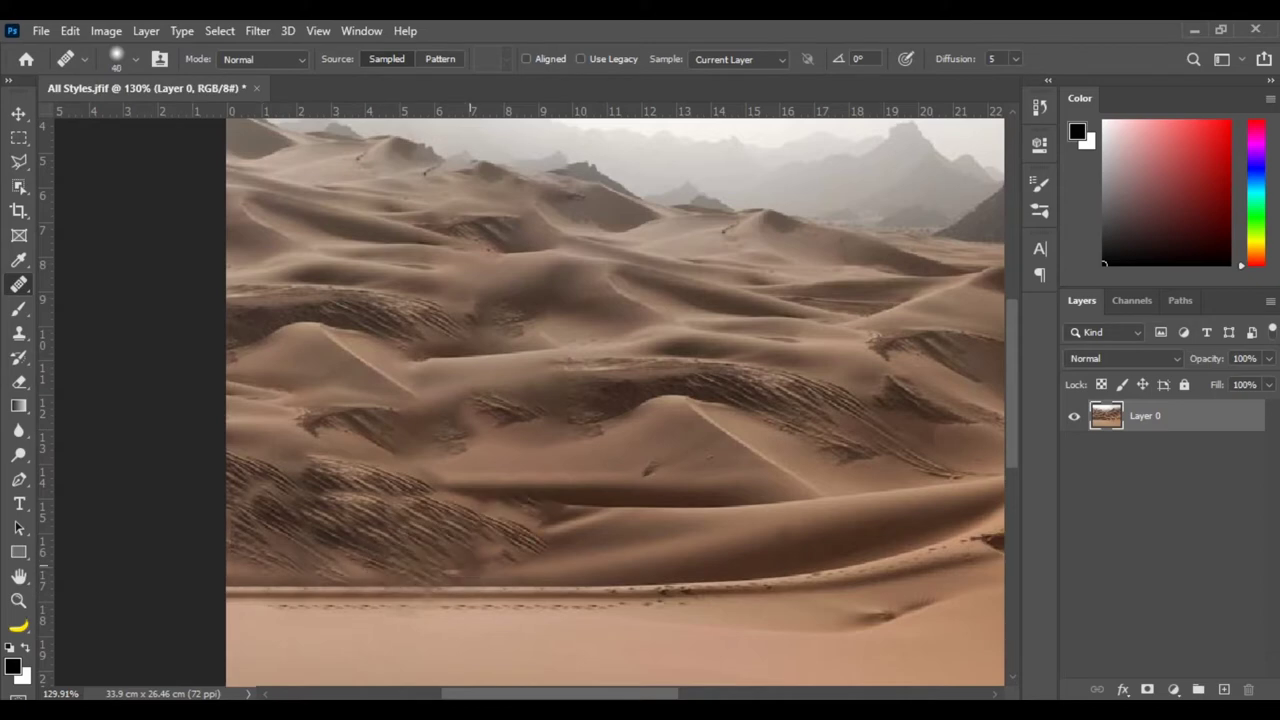
Soften the border between the dark peak and the neighbouring dune with the Healing Brush.
drag(347, 426, 322, 492)
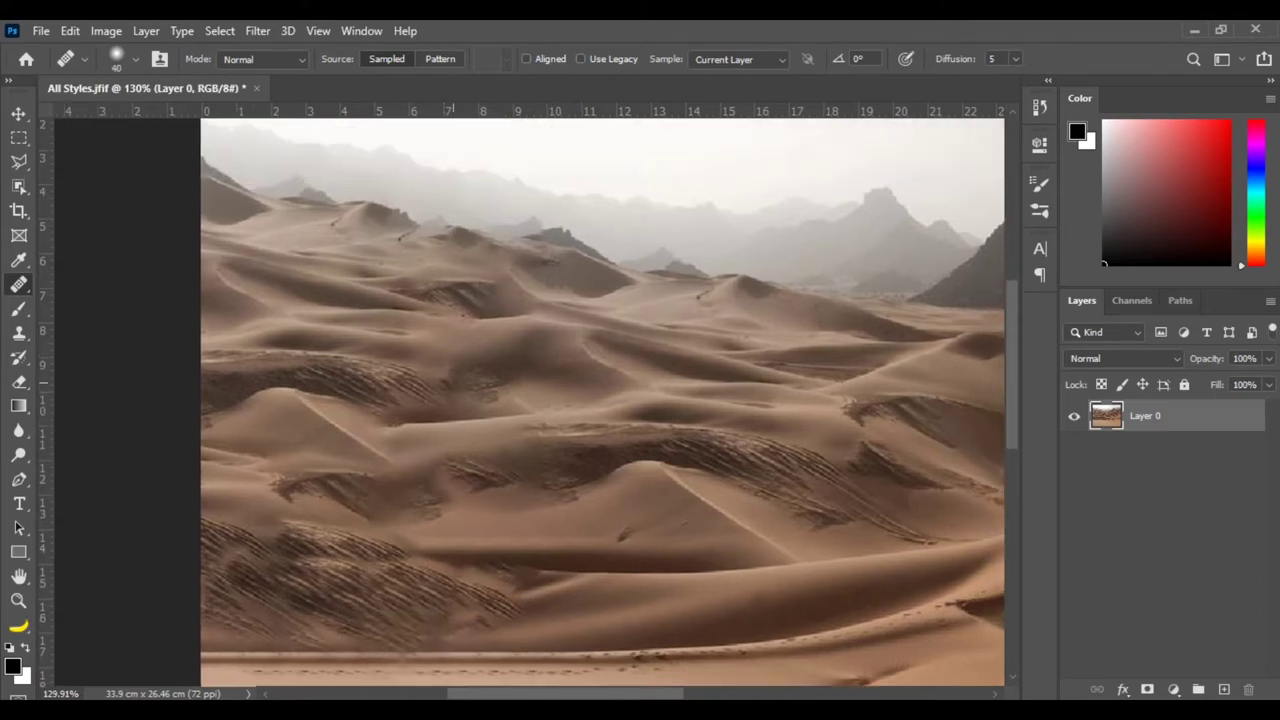
drag(450, 330, 351, 294)
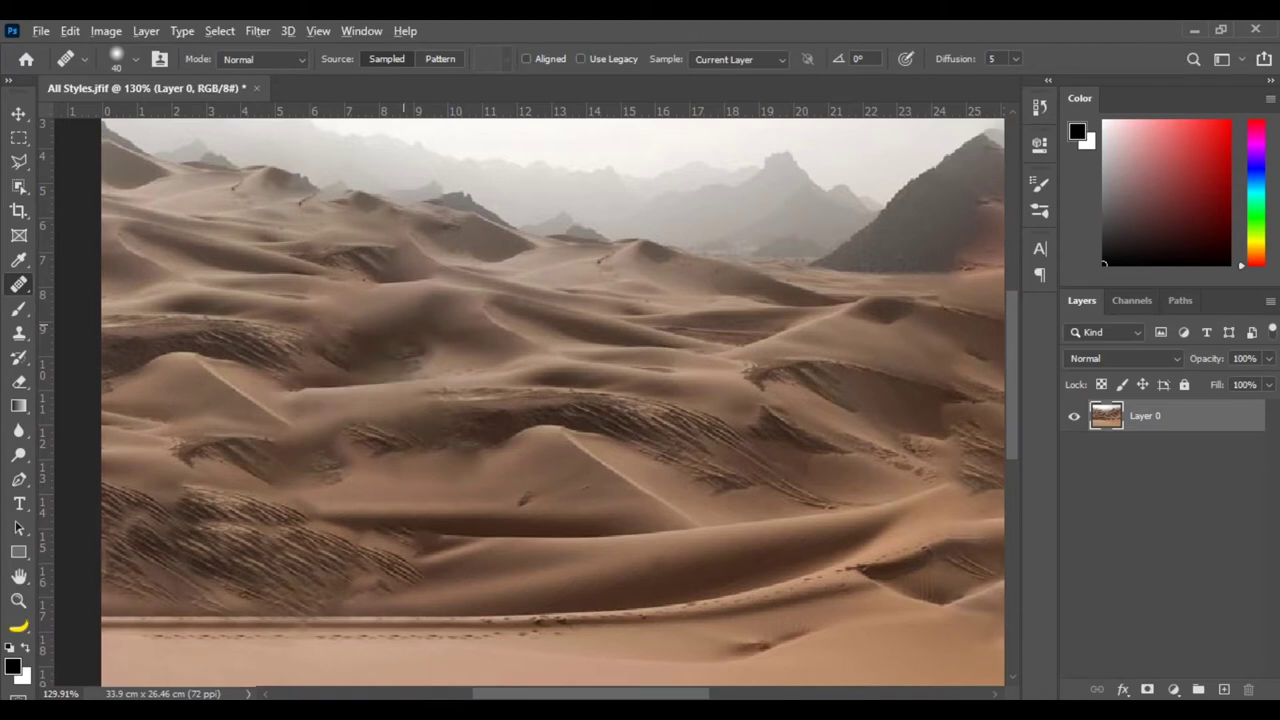
scroll(414, 334, down, 4)
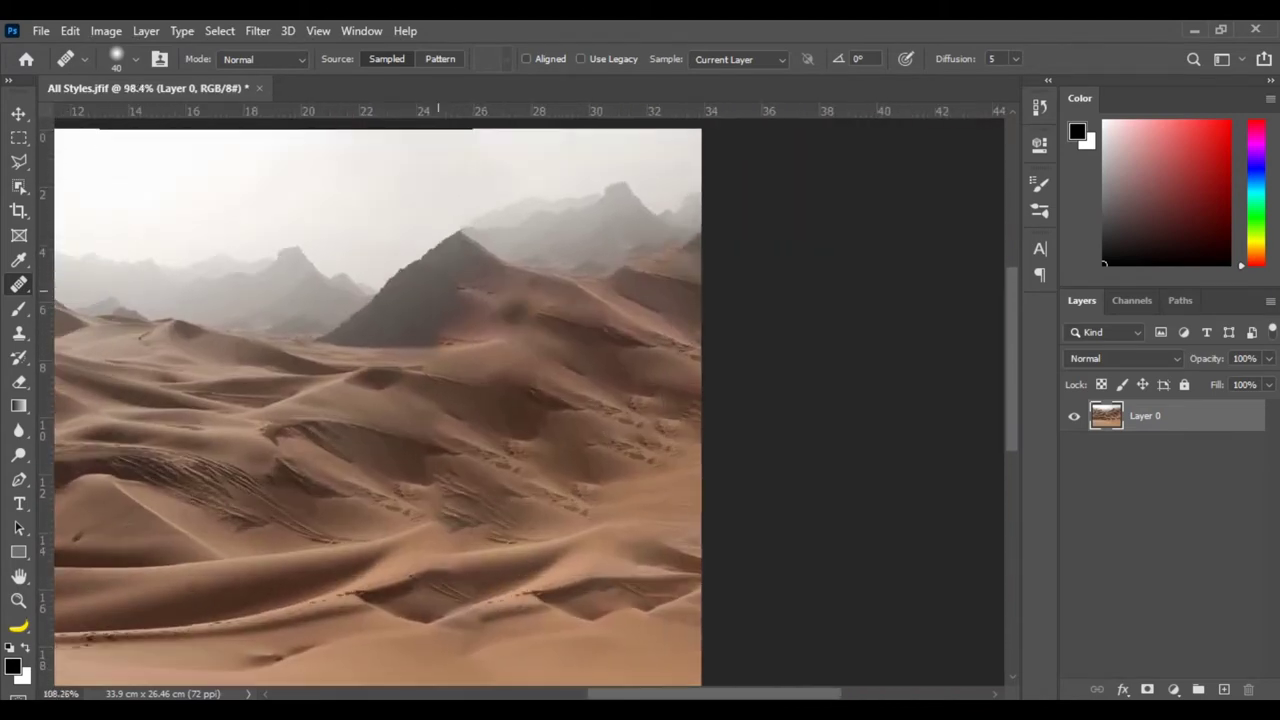
scroll(510, 310, up, 3)
mouse_move(459, 331)
mouse_down()
mouse_move(493, 302)
mouse_move(450, 349)
mouse_move(528, 345)
mouse_up()
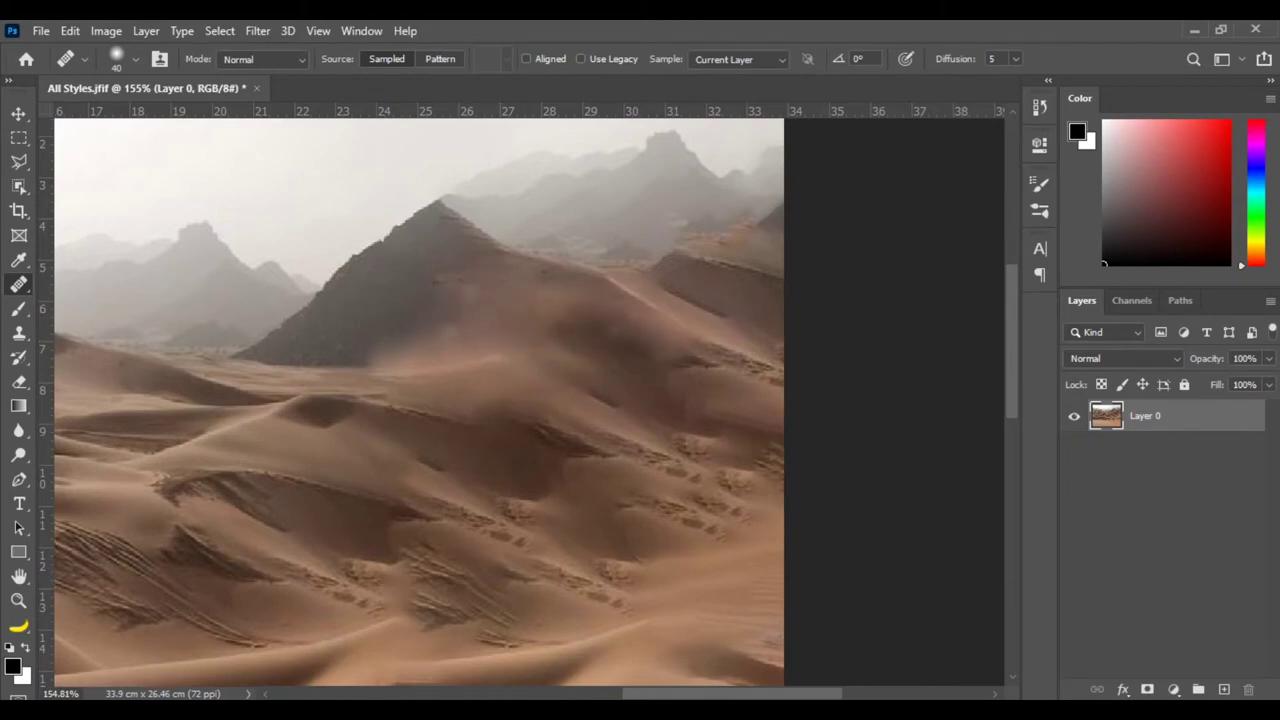
Extend the dark peak's slope over the dune border by cloning its rocky surface with a 45 px Clone Stamp.
key(s)
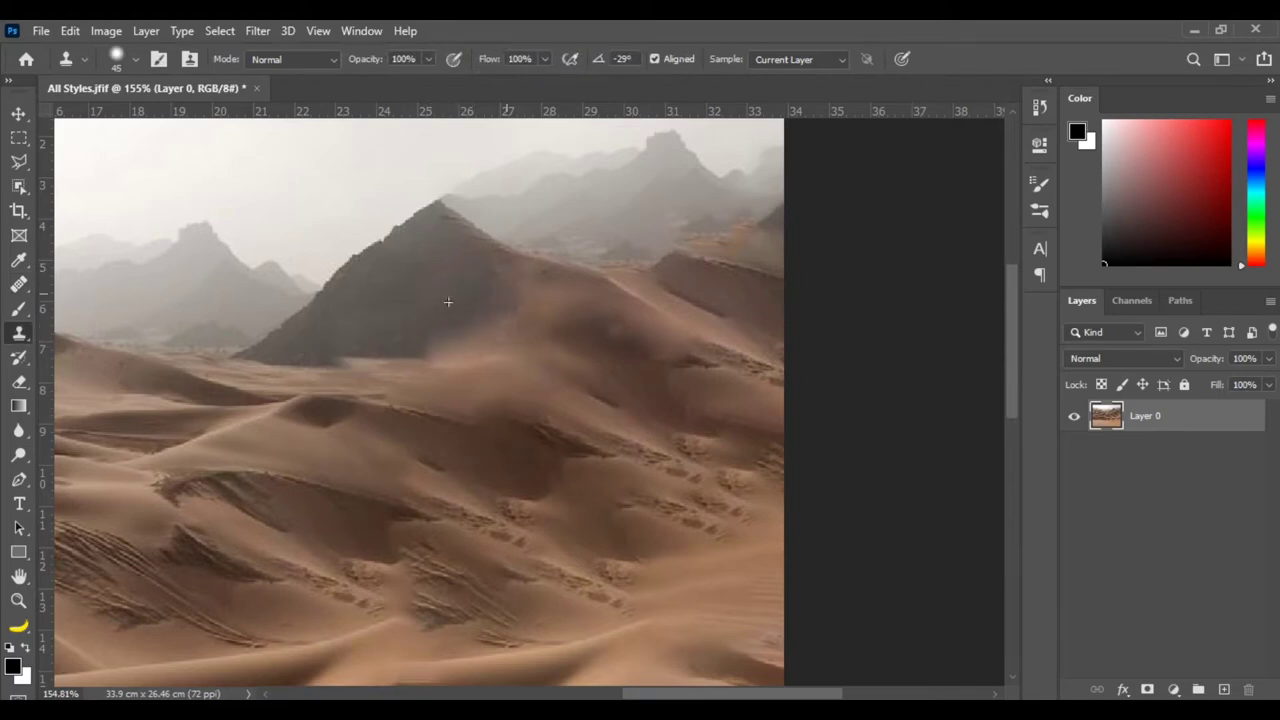
mouse_move(507, 325)
mouse_down()
mouse_move(529, 288)
mouse_move(331, 327)
mouse_move(345, 365)
mouse_up()
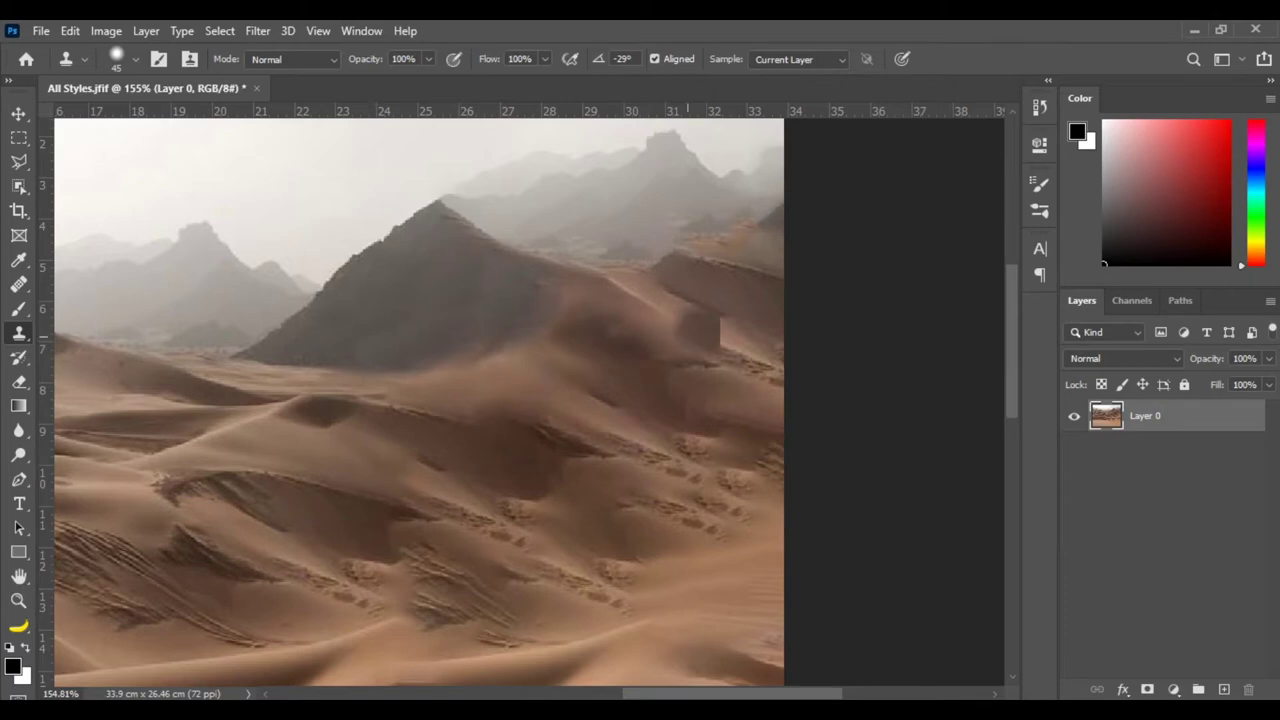
scroll(219, 284, down, 1)
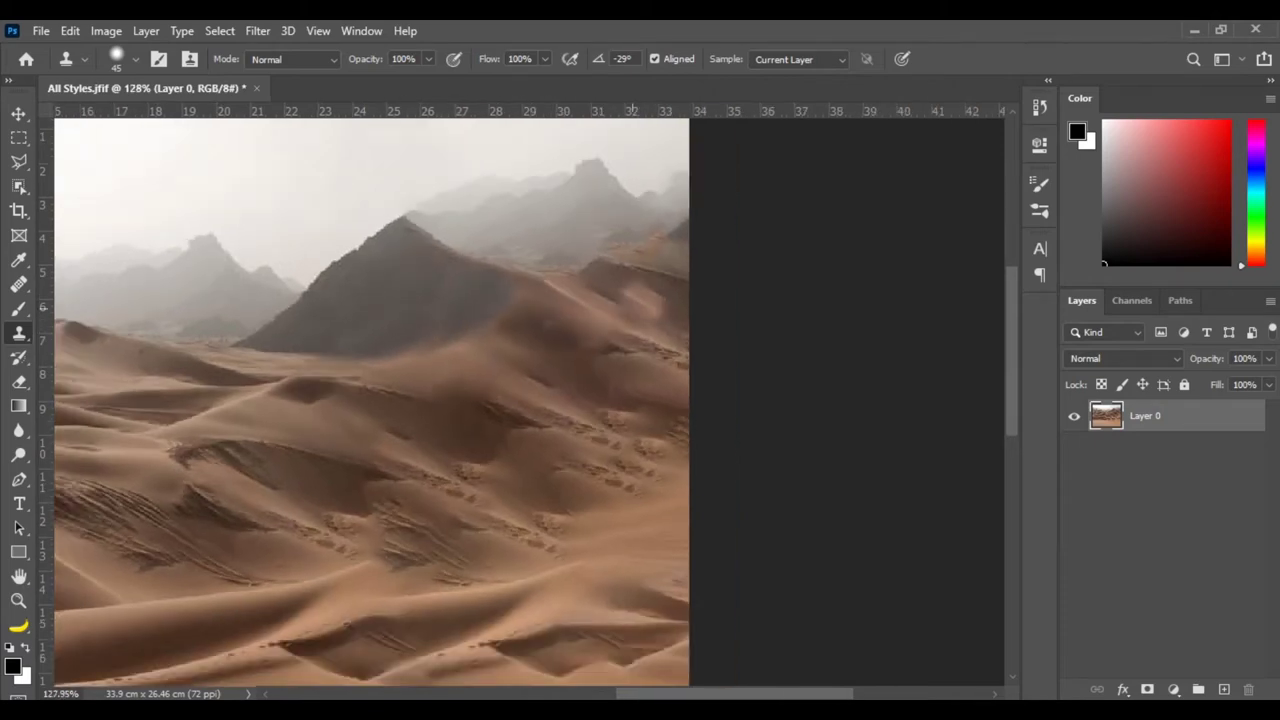
scroll(630, 310, down, 1)
scroll(360, 420, down, 3)
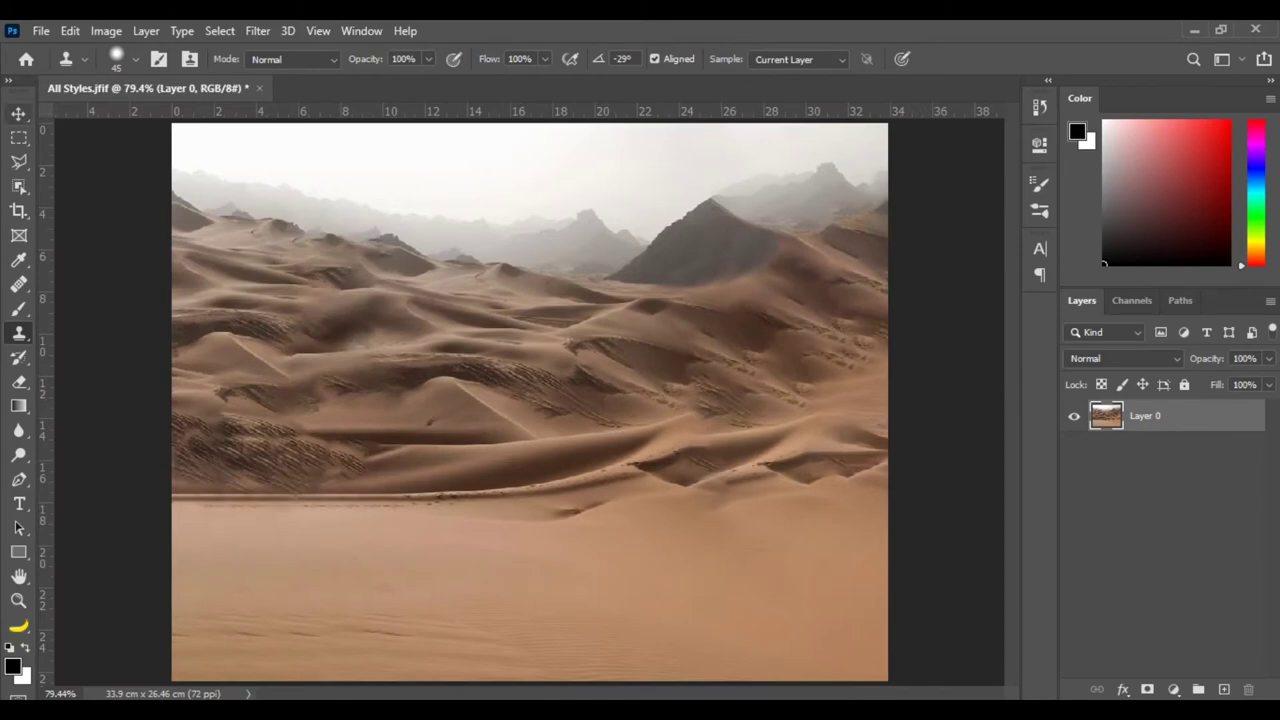
Duplicate the retouched desert layer, Layer 0.
key(v)
mouse_move(1145, 415)
mouse_down()
mouse_move(1145, 657)
mouse_move(1223, 690)
mouse_up()
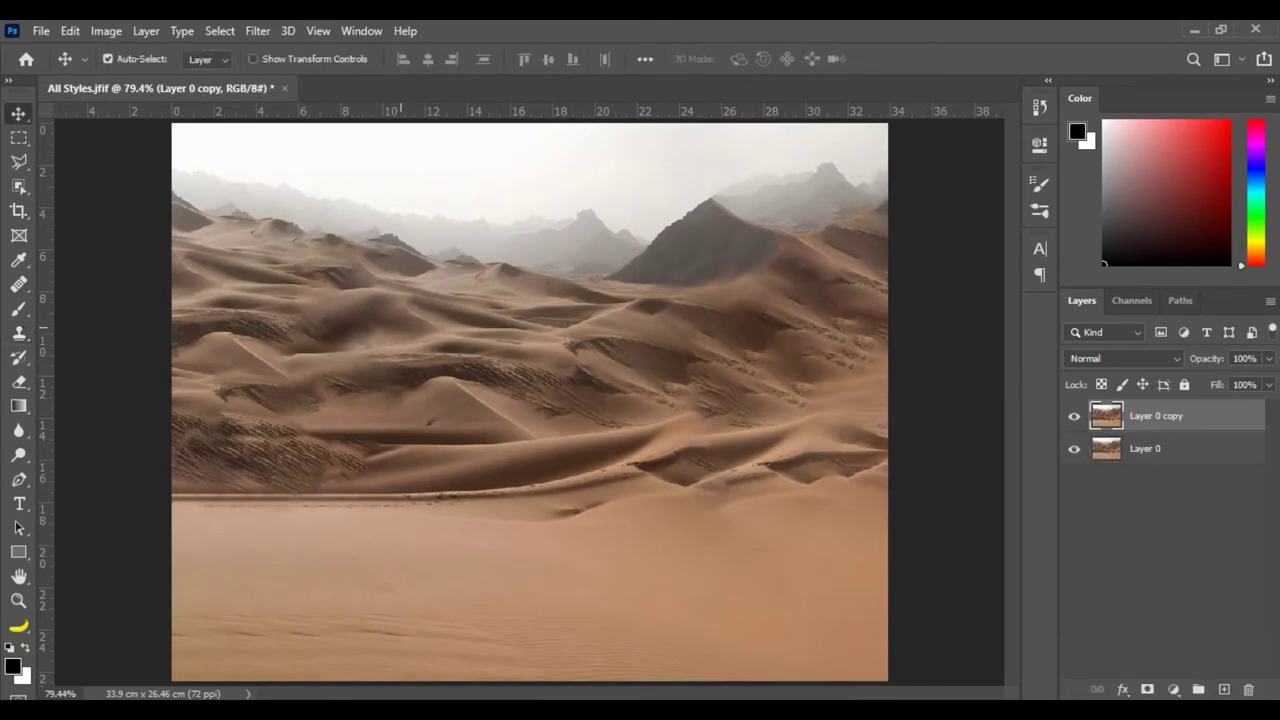
scroll(530, 400, down, 1)
Widen the copy's base with a perspective transform, enlarge it to 127.15% width and 110.62% height, and align its upper edge with the canvas.
key(ctrl+t)
drag(826, 634, 870, 668)
key(ctrl+z)
drag(825, 632, 870, 632)
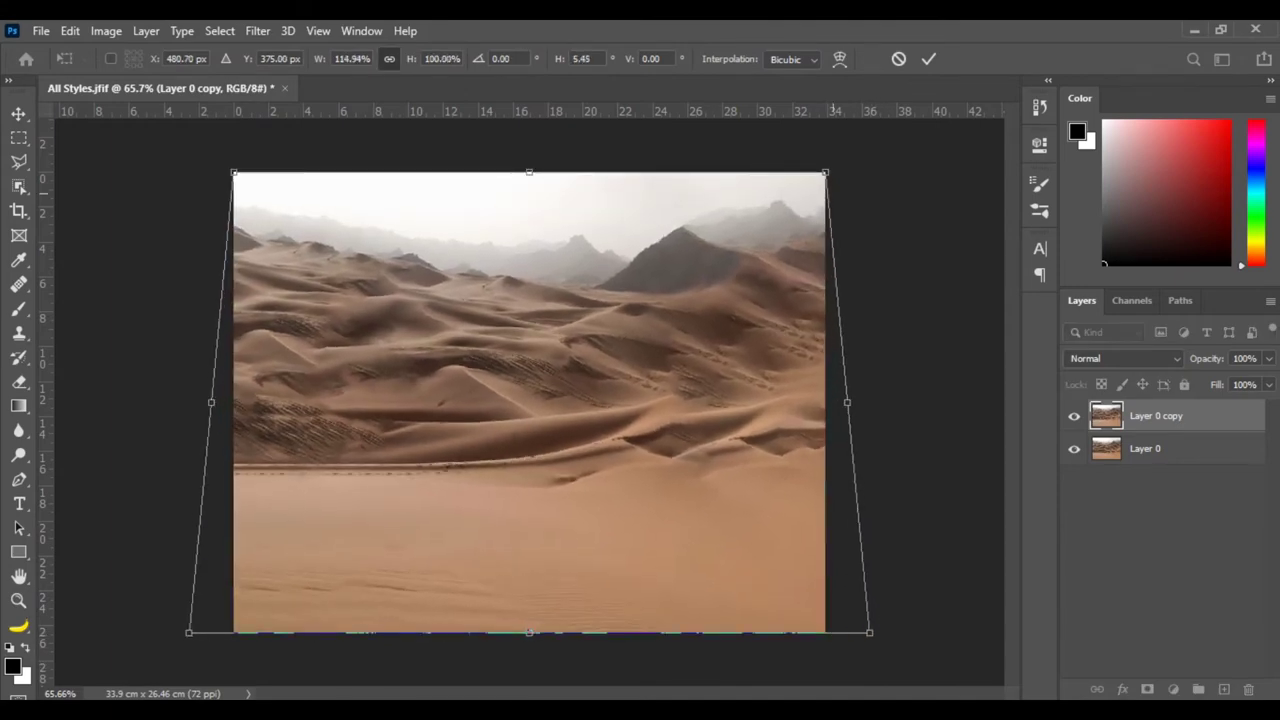
drag(825, 172, 856, 148)
mouse_move(661, 296)
mouse_down()
mouse_move(661, 320)
mouse_move(661, 300)
mouse_up()
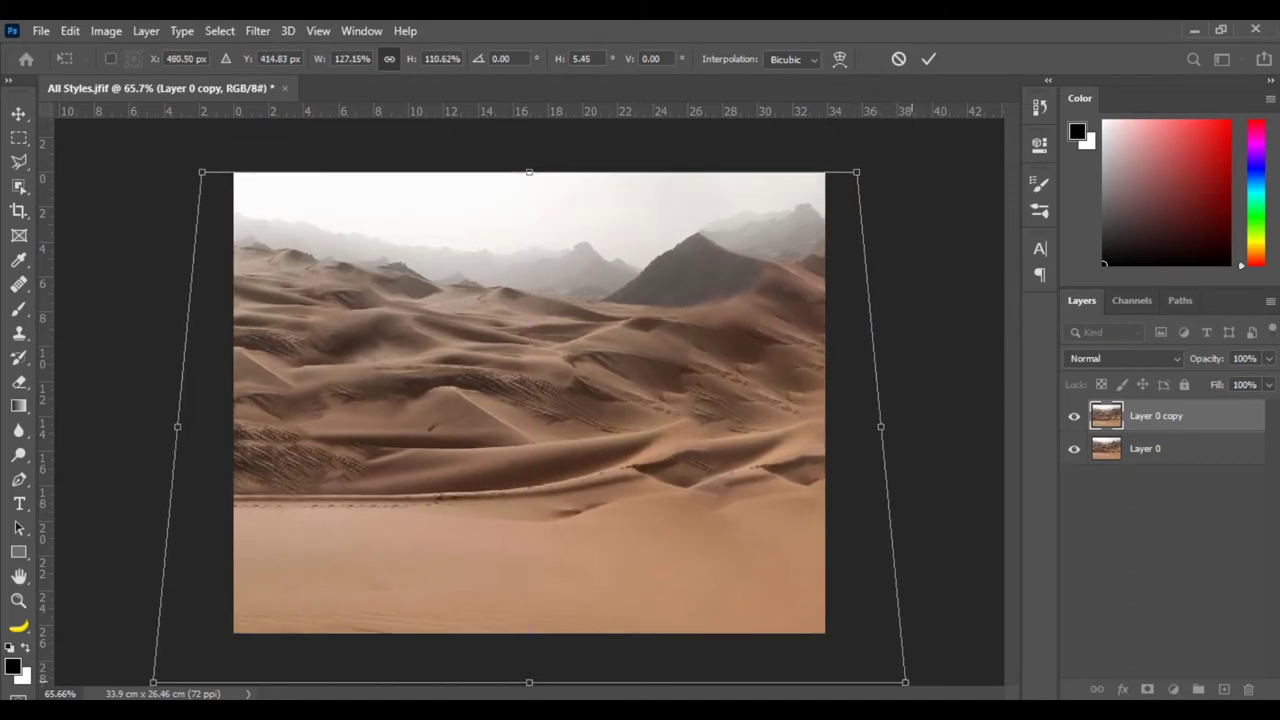
Narrow the copy's base in perspective, scale it to 124.36%, realign its upper edge with the canvas, and apply the transform.
drag(905, 682, 824, 682)
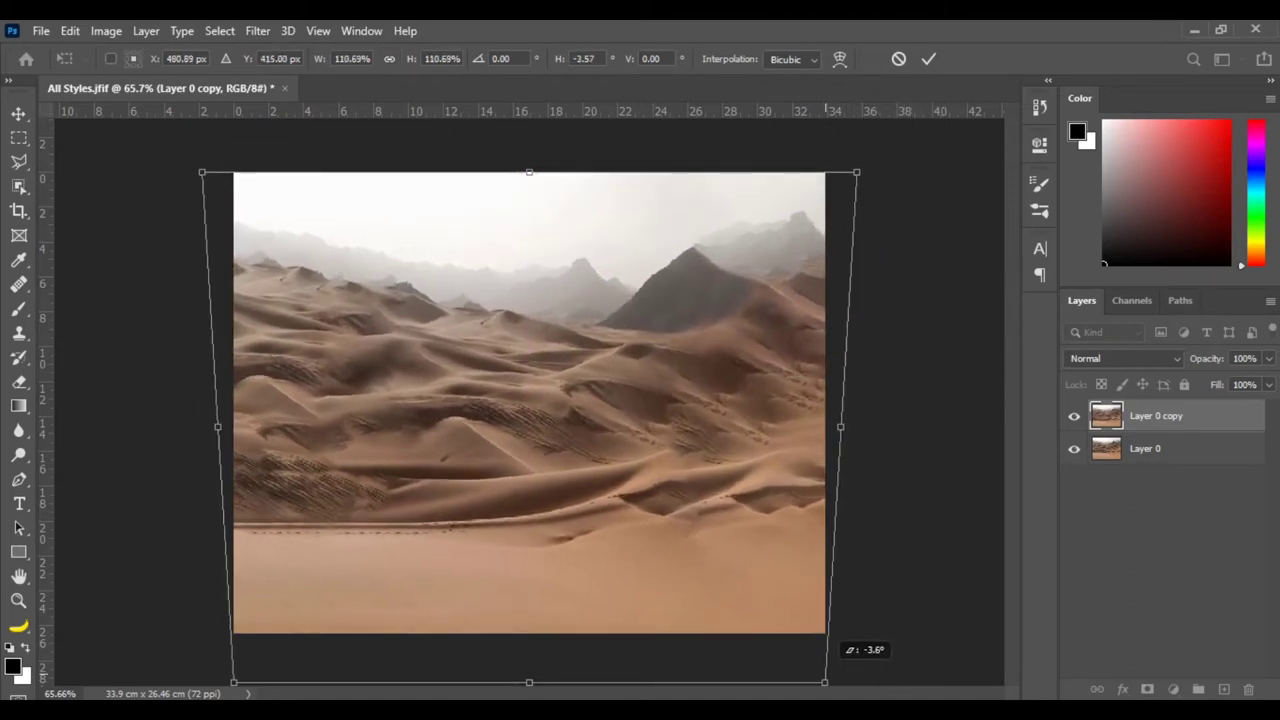
drag(856, 172, 897, 144)
drag(665, 273, 667, 307)
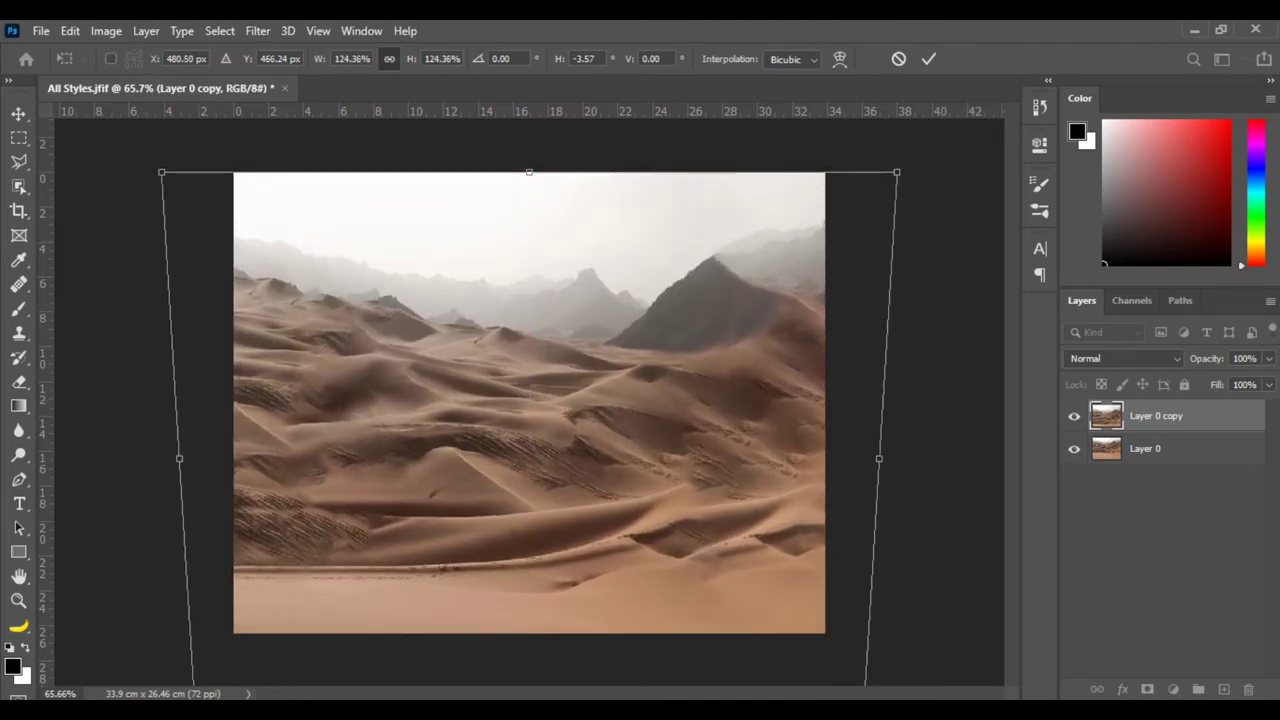
click(928, 58)
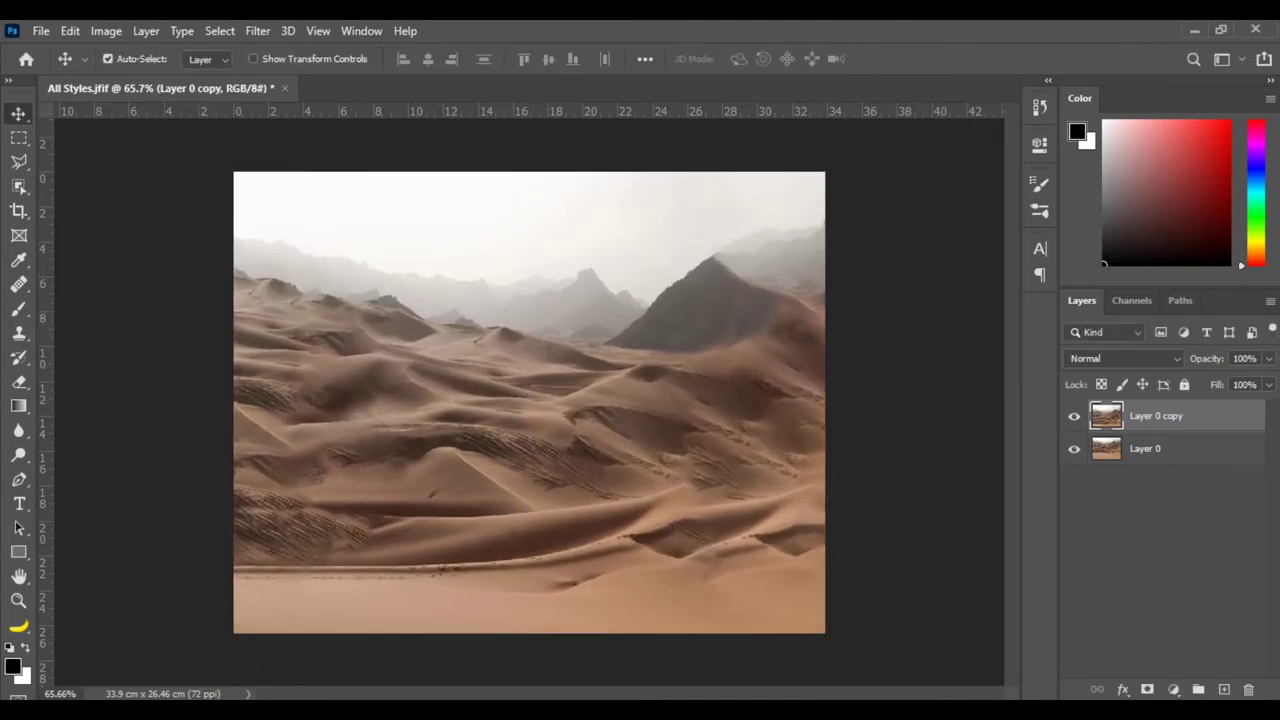
Switch to File Explorer and place the 4462-1 Old Sawmill image from New folder (2) into the desert document at 100% scale.
key(alt+Tab)
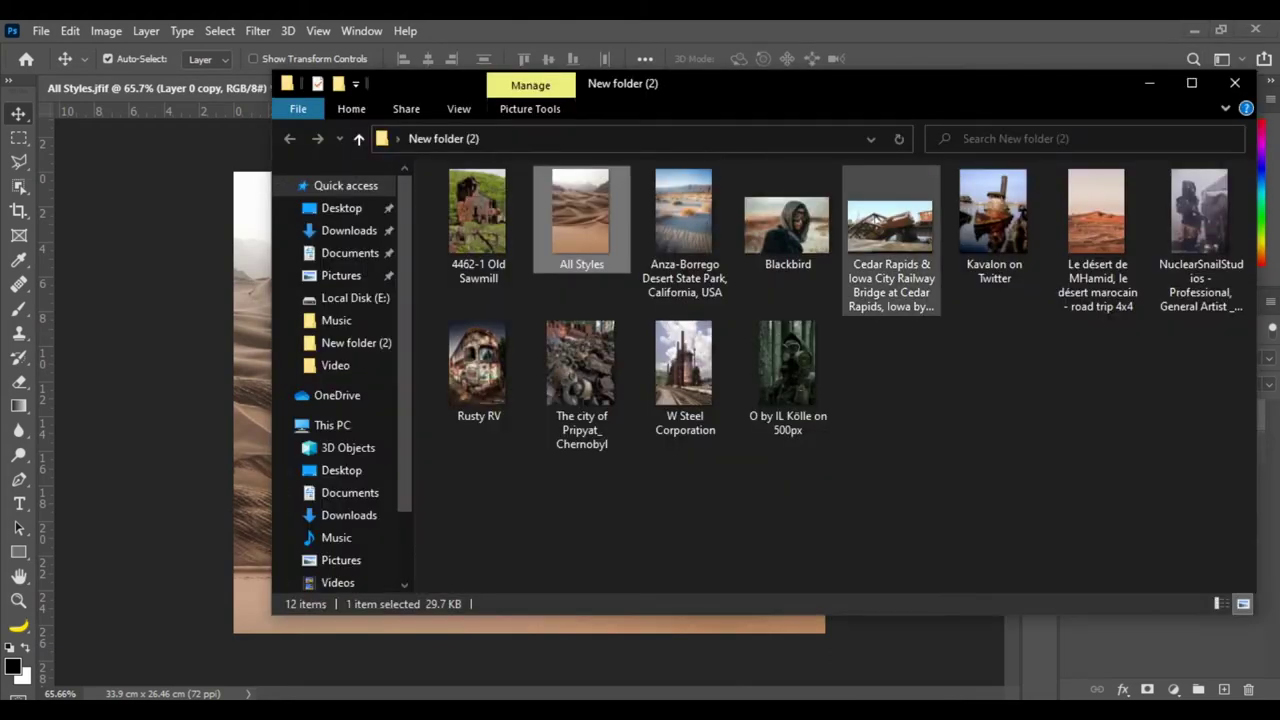
click(478, 222)
drag(478, 222, 529, 402)
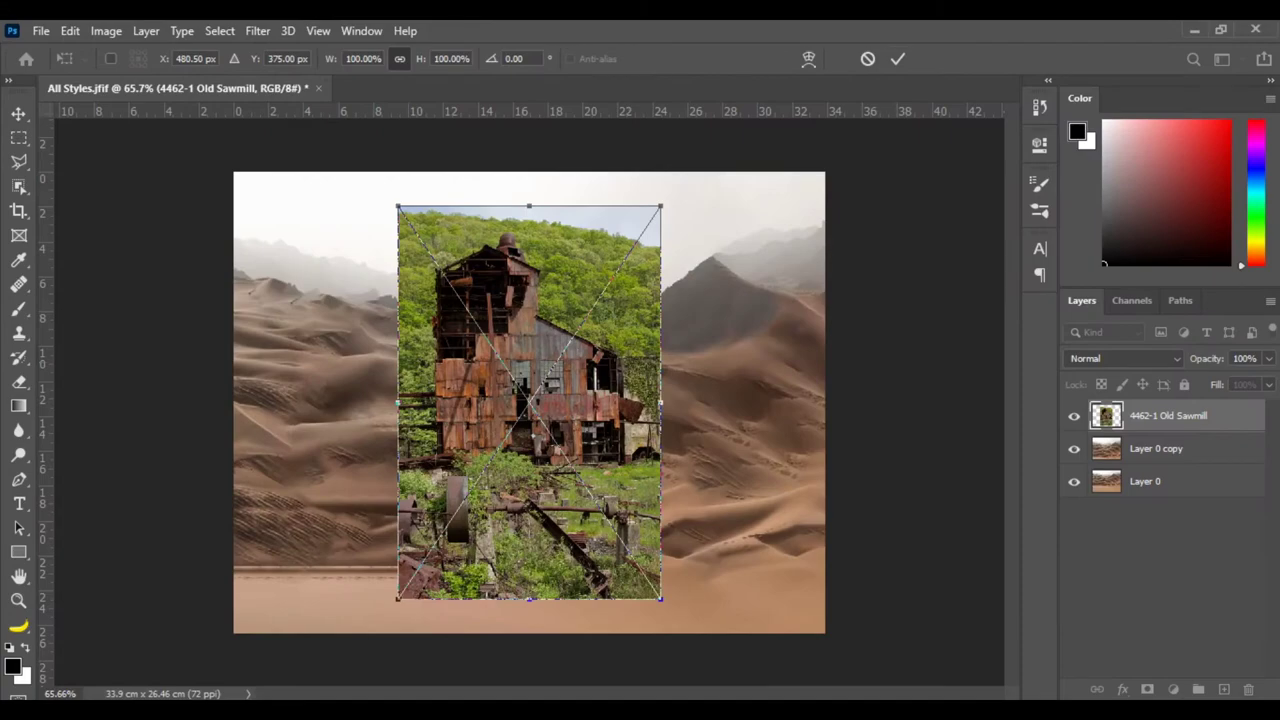
key(Return)
Select the main body of the sawmill building with the Quick Selection tool at a 49 px brush size.
scroll(530, 400, up, 2)
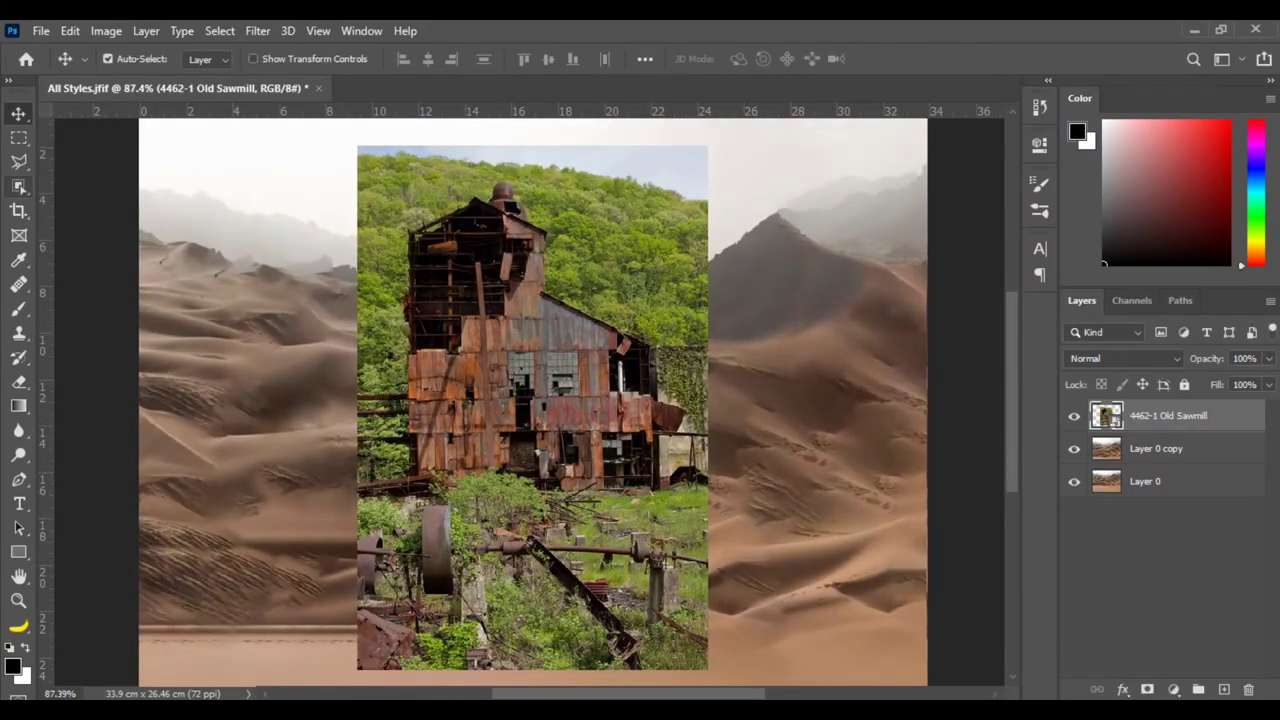
click(19, 187)
scroll(377, 296, up, 1)
mouse_move(470, 240)
mouse_down()
mouse_move(459, 430)
mouse_move(603, 431)
mouse_move(670, 449)
mouse_move(660, 480)
mouse_move(575, 275)
mouse_up()
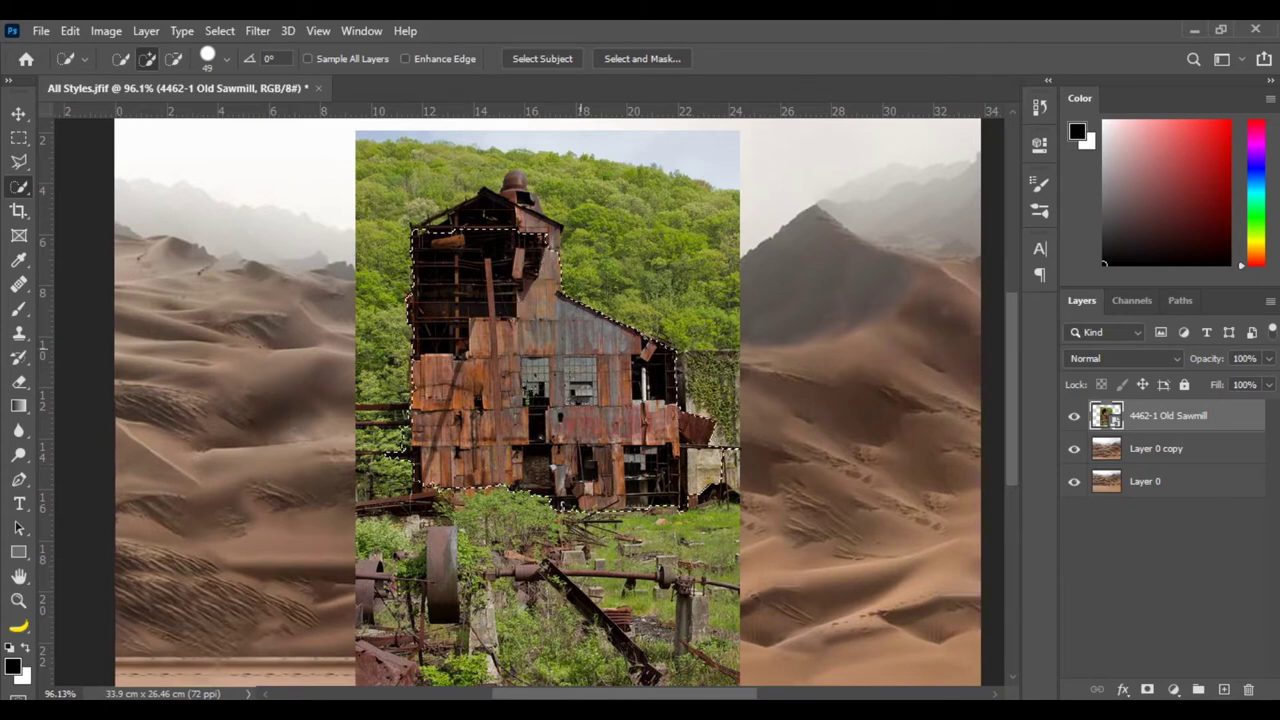
Reduce the Quick Selection brush to 18 px and add the sawmill's roof and chimney to the selection.
key(bracketleft)
key(bracketleft)
key(bracketleft)
key(bracketleft)
key(bracketleft)
key(bracketleft)
drag(512, 200, 515, 178)
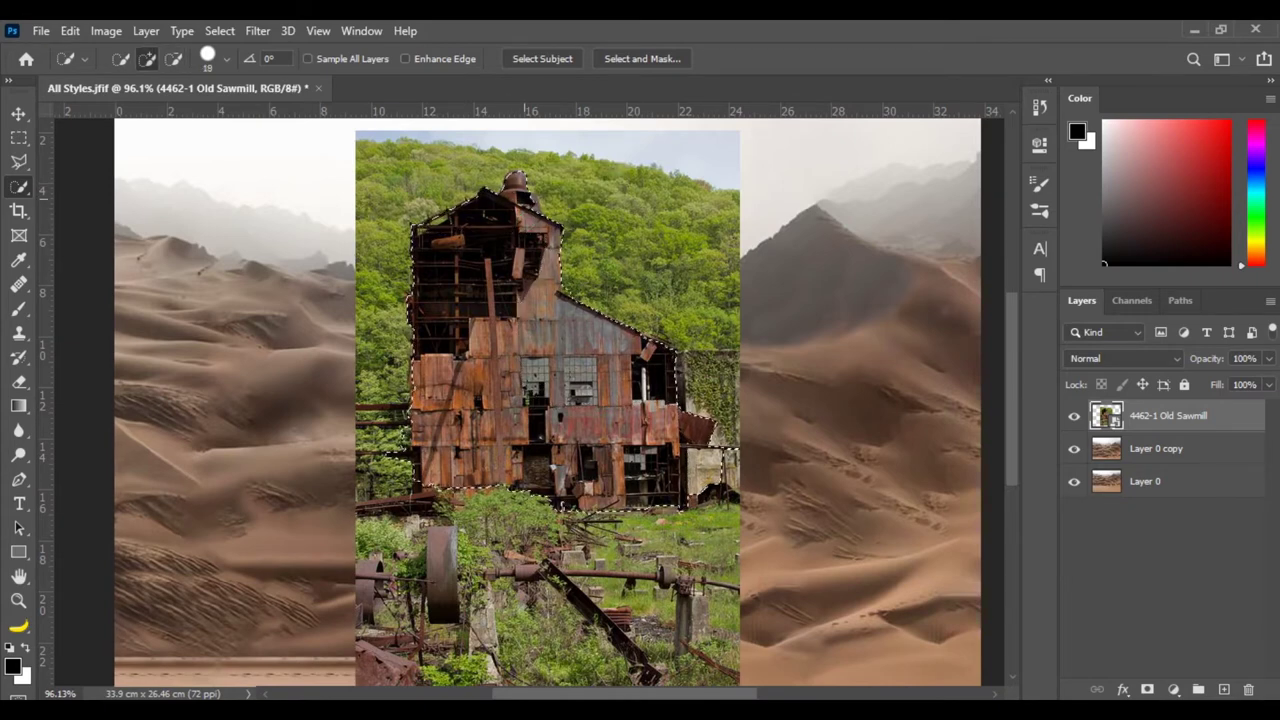
key(alt)
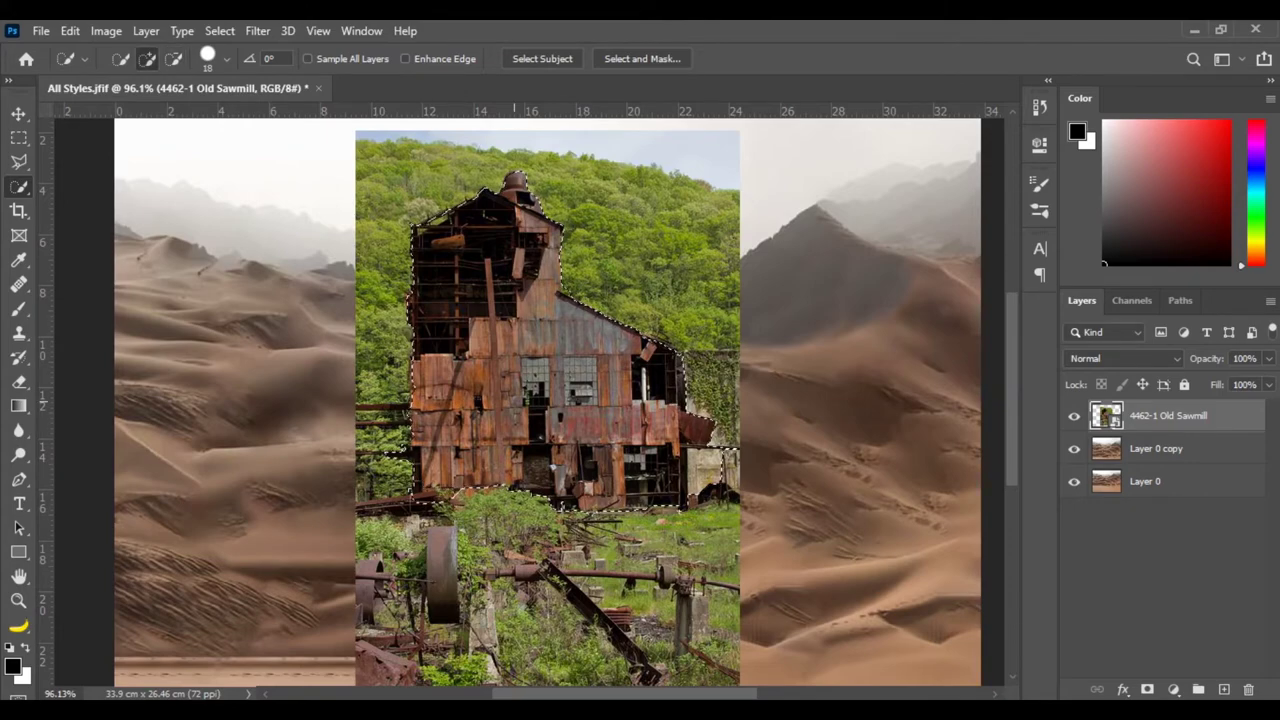
Trim the sawmill selection with a 4 px Quick Selection brush and turn it into a layer mask.
scroll(434, 185, up, 3)
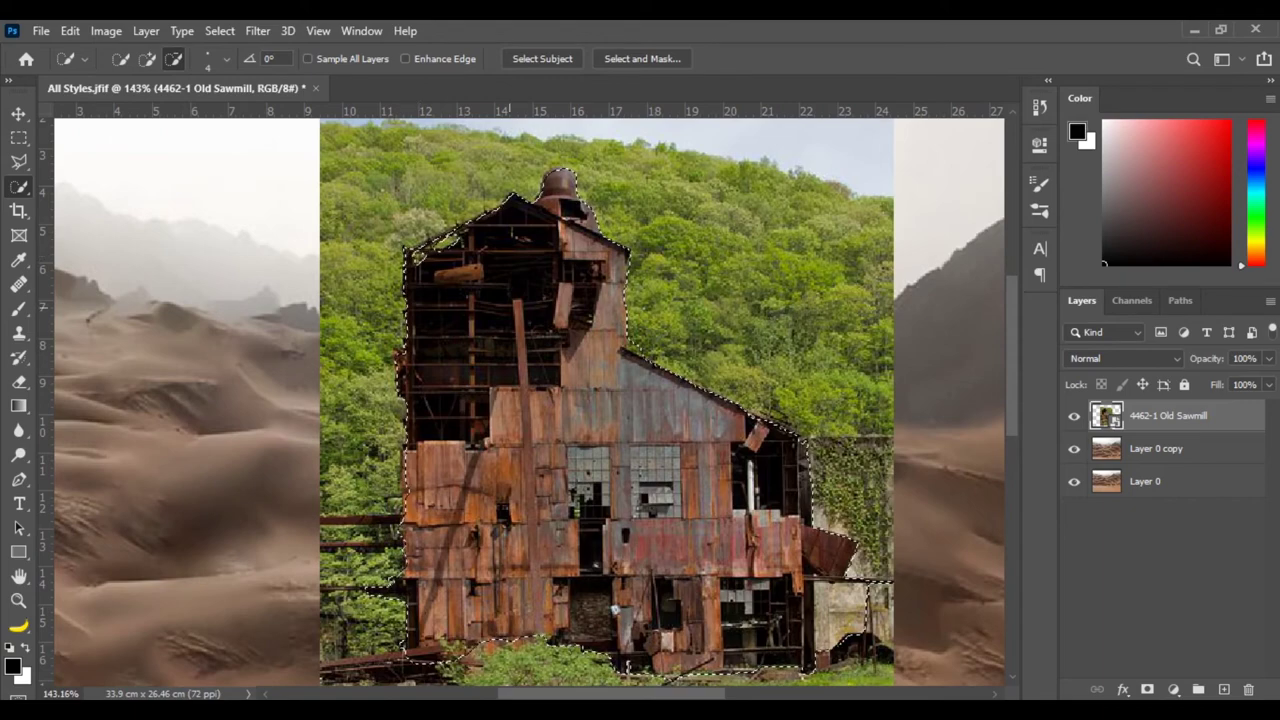
scroll(620, 390, down, 1)
scroll(620, 390, down, 2)
click(1147, 690)
scroll(620, 390, down, 1)
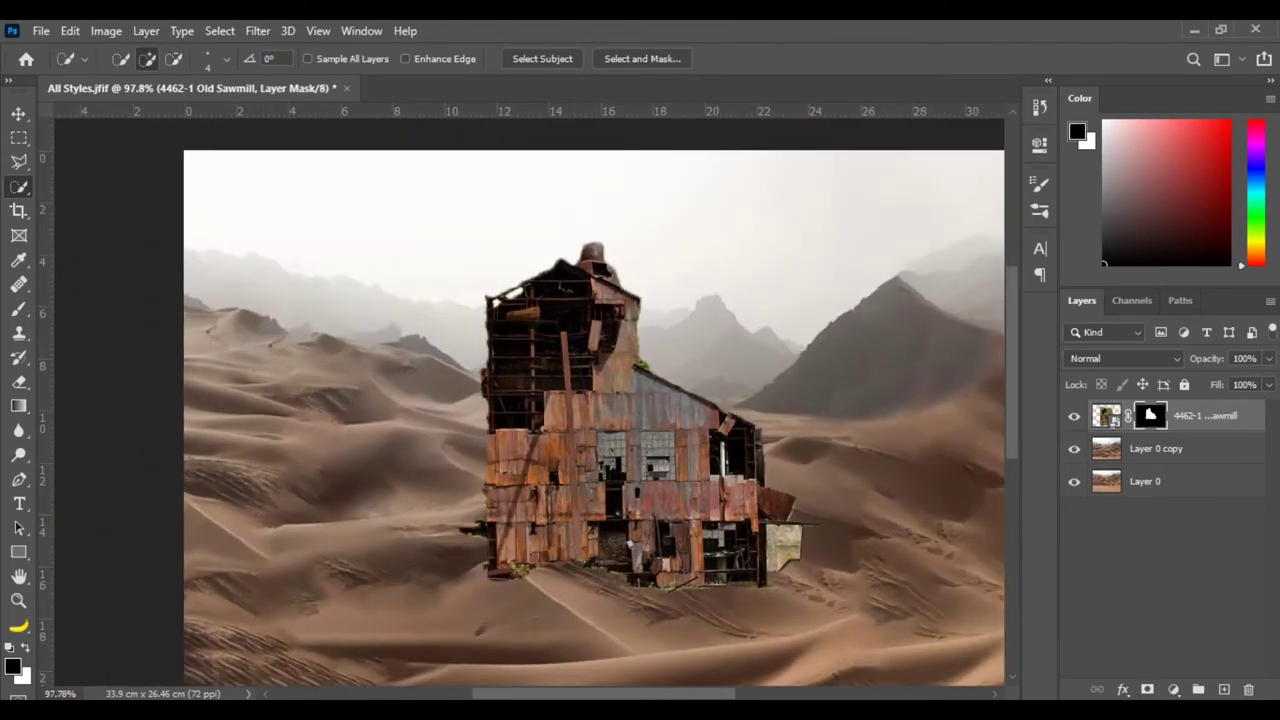
Scale the sawmill down and place it on the dunes just below the central mountain peaks.
key(v)
drag(620, 420, 430, 420)
key(ctrl+t)
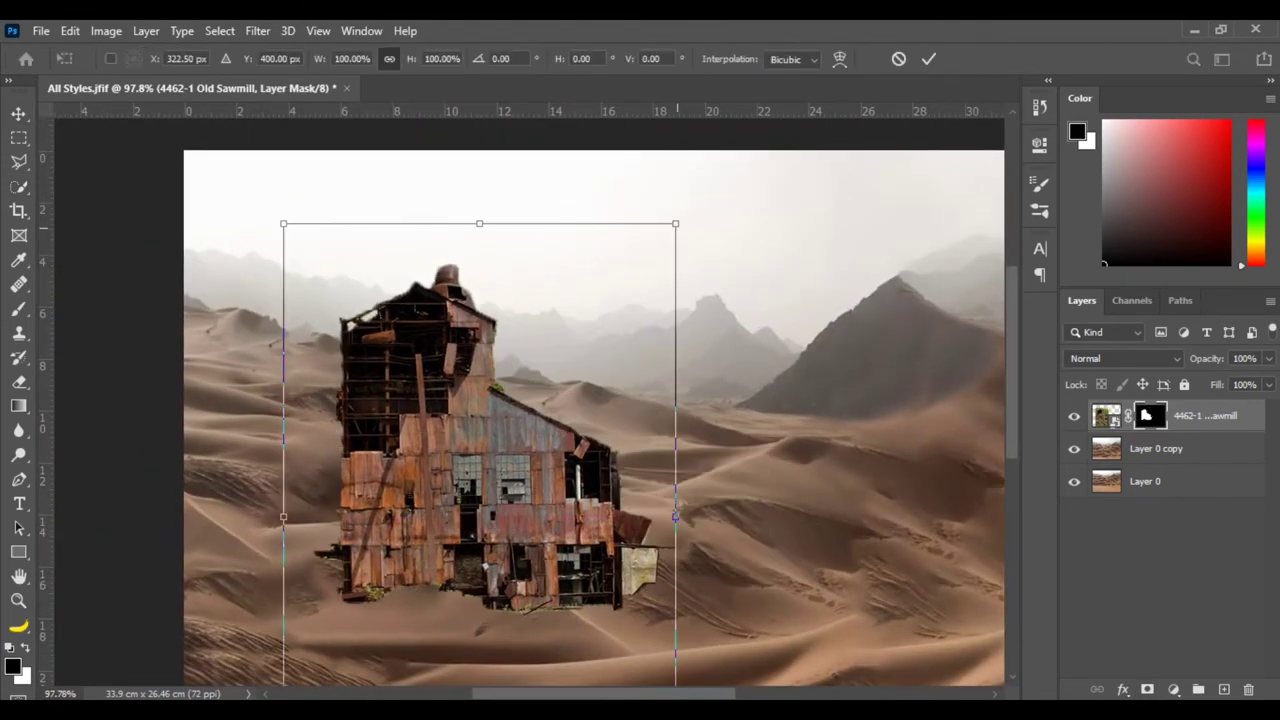
drag(280, 223, 402, 402)
drag(500, 465, 726, 385)
key(Return)
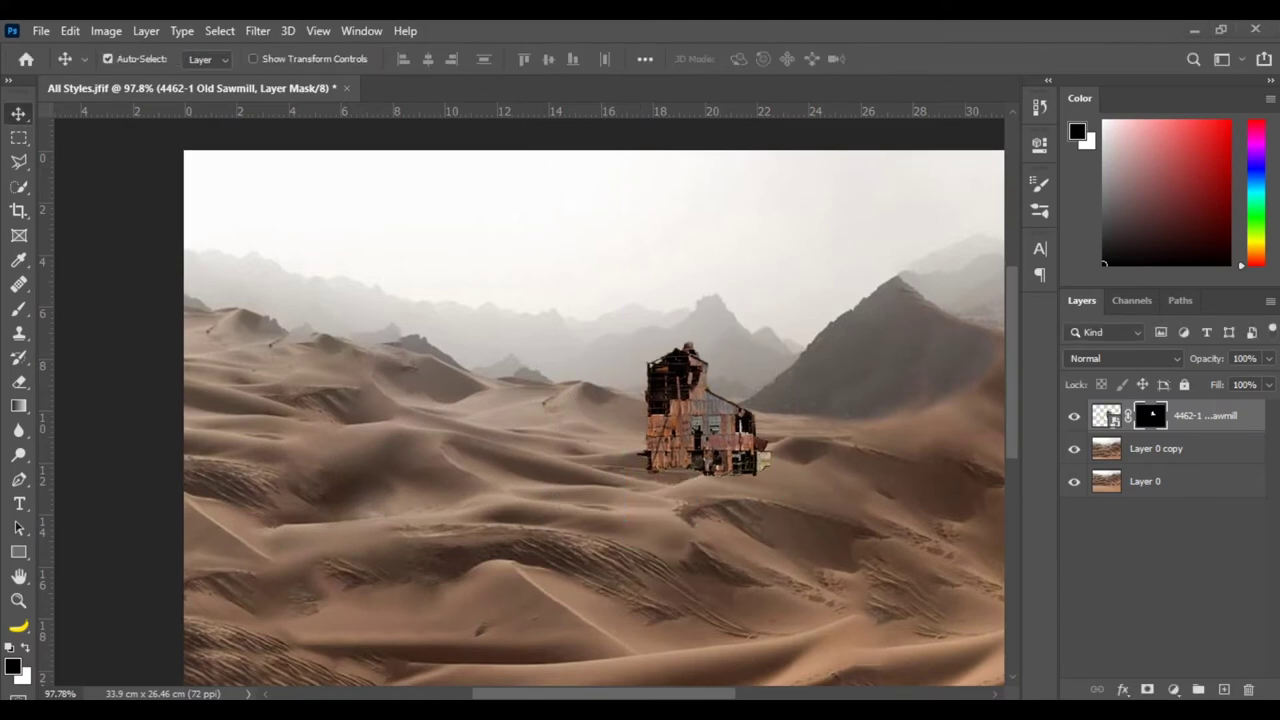
Switch to File Explorer and place the W Steel Corporation image into the desert document.
key(alt+Tab)
drag(685, 365, 230, 400)
key(Return)
Select the steel plant with the Object Selection tool and refine the selection with a 12 px Quick Selection brush.
key(w)
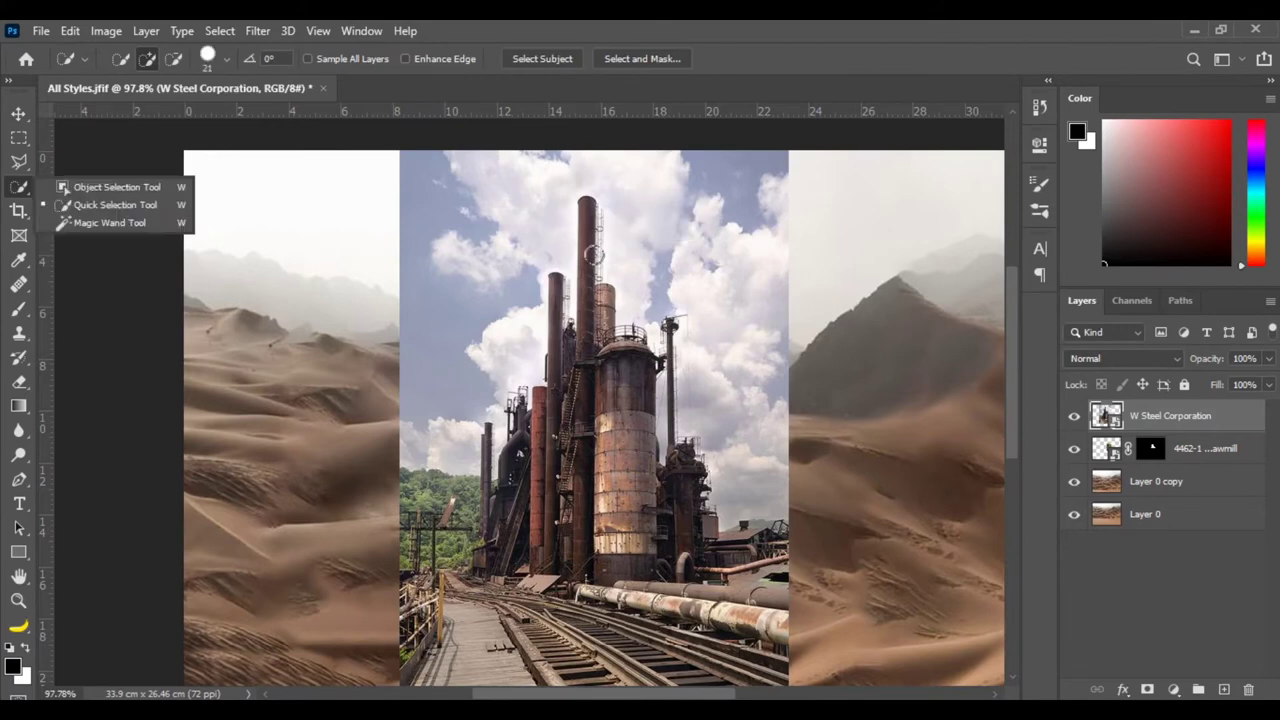
key(shift+w)
drag(500, 190, 725, 578)
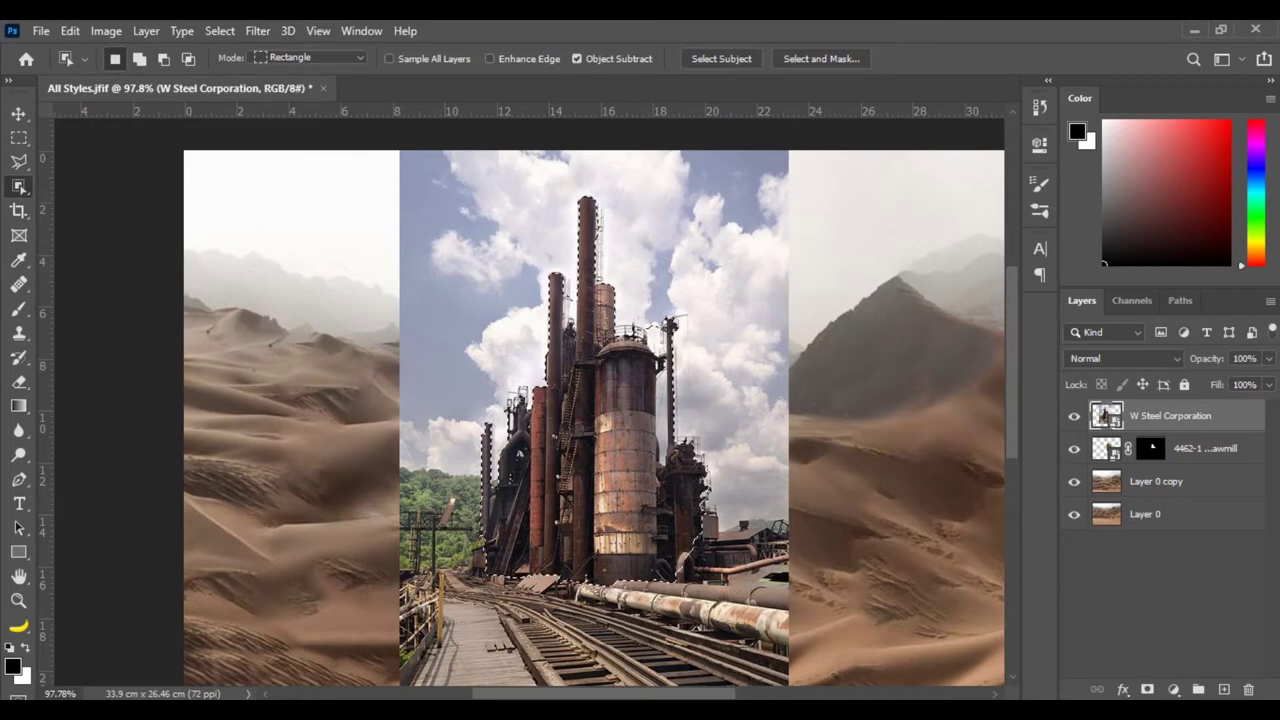
key(shift+w)
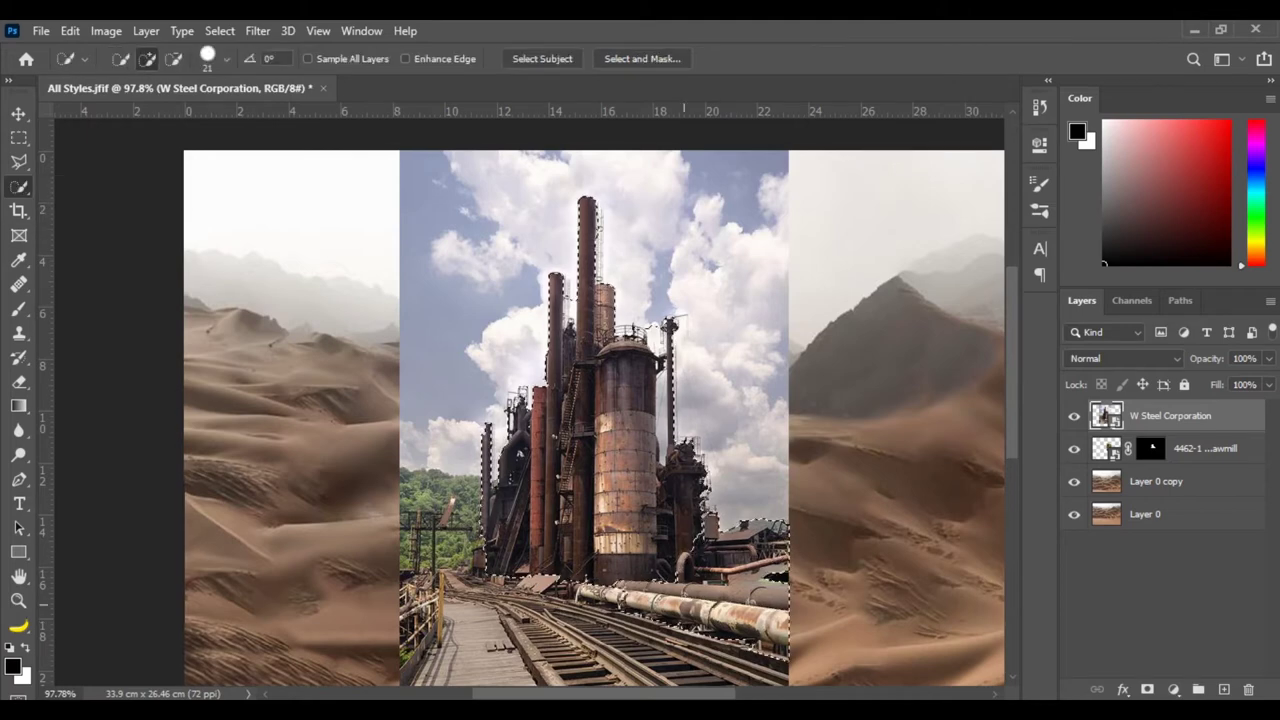
alt+right_click(655, 360)
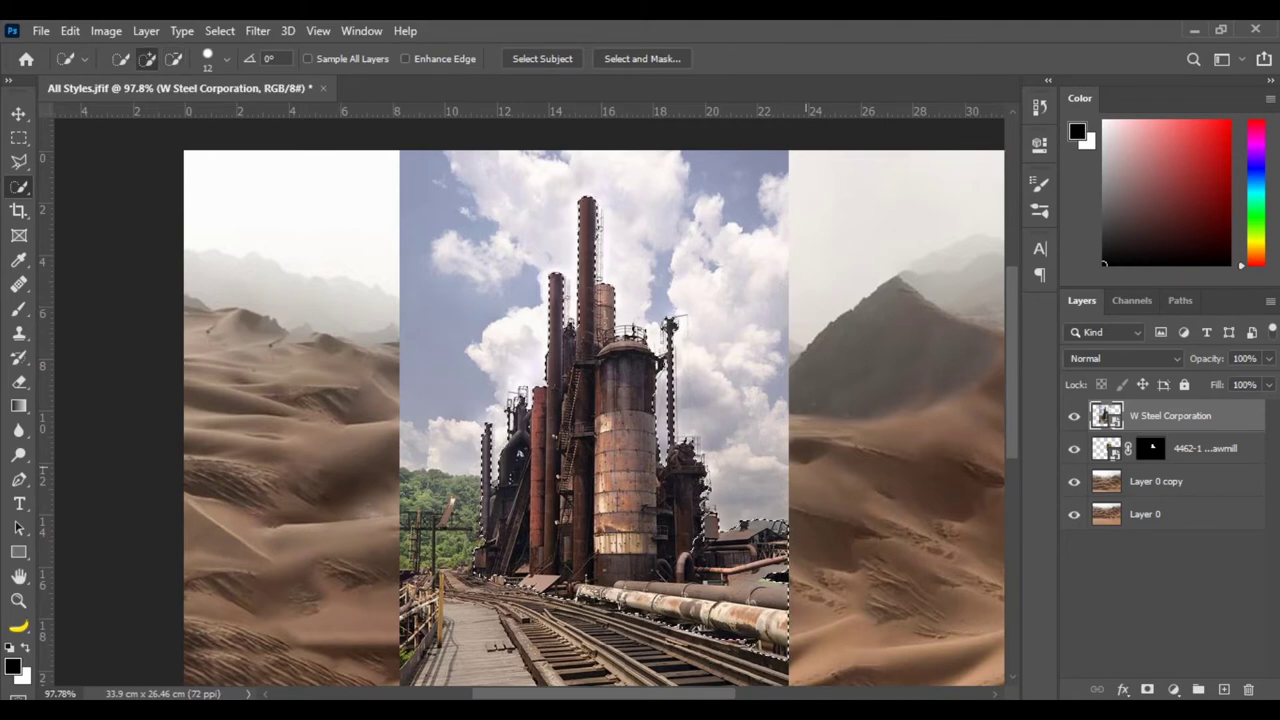
Refine the plant's railing and pipe edges in Select and Mask with a 4 px Refine Edge brush, and mask the layer.
key(ctrl+alt+r)
alt+right_click(530, 407)
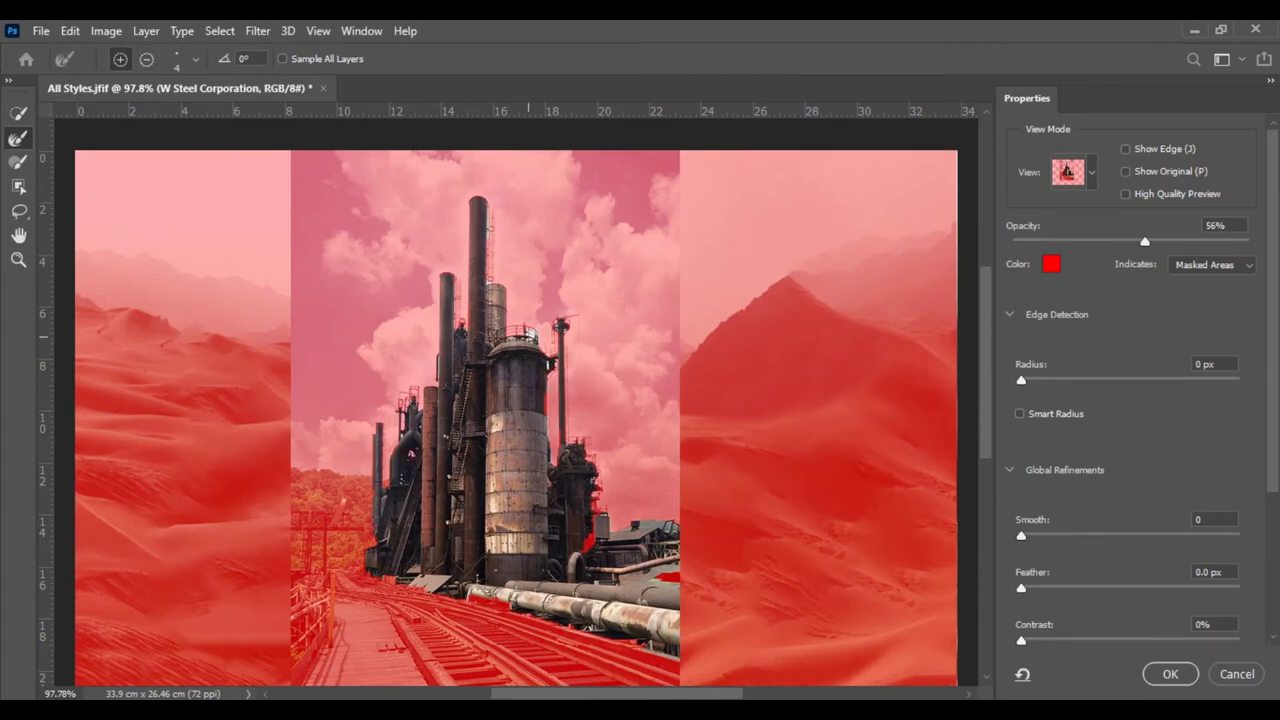
alt+right_click(540, 335)
key(Return)
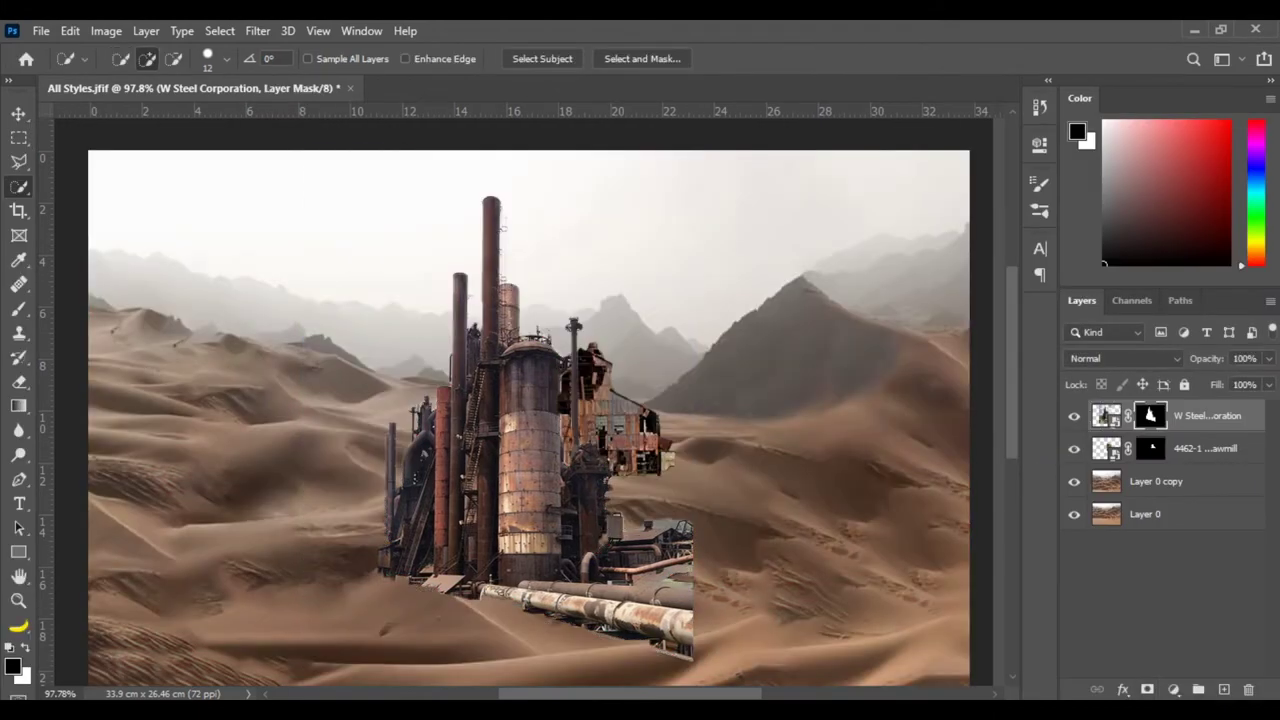
Move the steel plant to the dunes at the canvas's left side and scale it down.
drag(530, 450, 303, 400)
key(ctrl+t)
drag(458, 604, 396, 510)
key(Return)
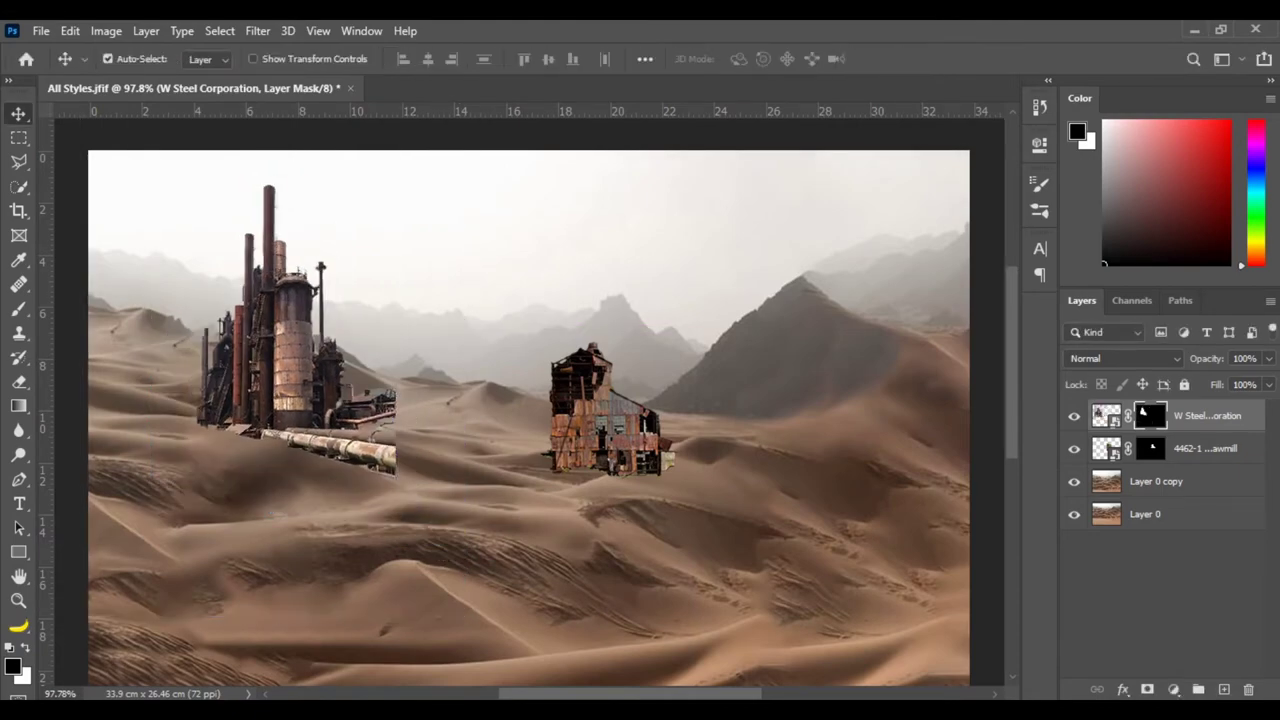
Switch to File Explorer and place the Cedar Rapids & Iowa City Railway Bridge image into the desert document at 93.85% scale.
key(alt+Tab)
click(891, 243)
drag(891, 243, 530, 410)
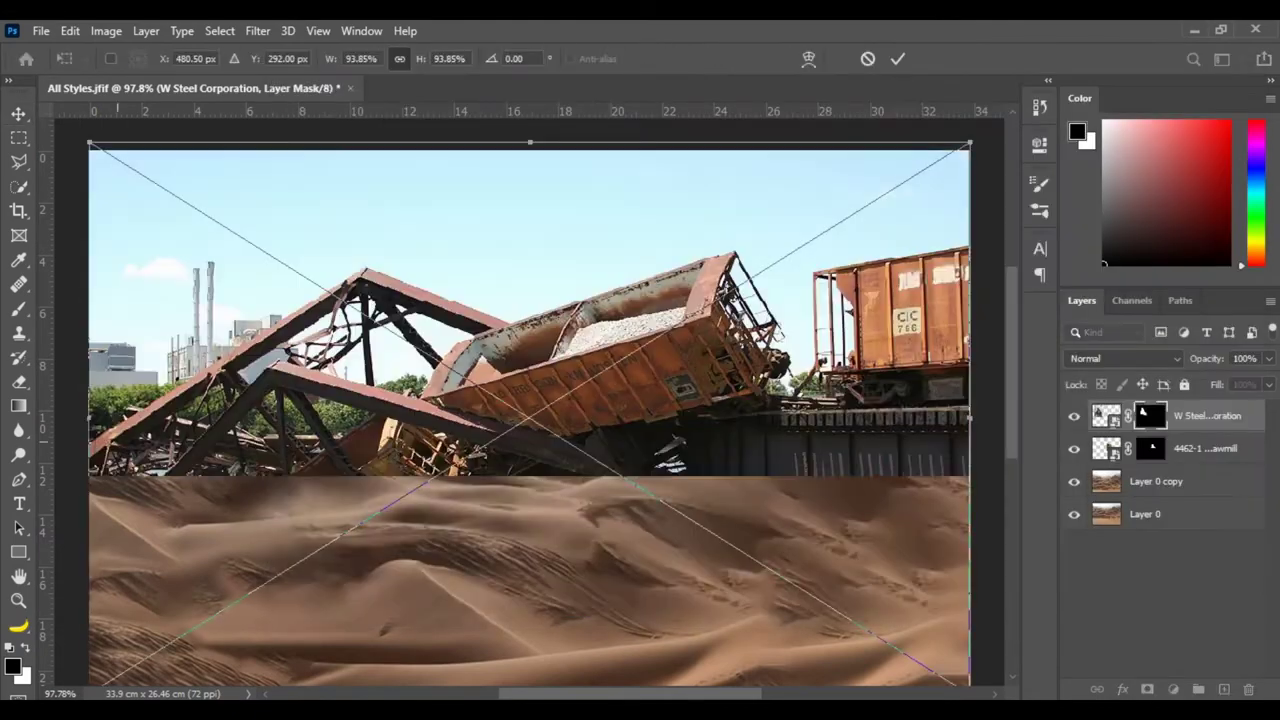
key(Return)
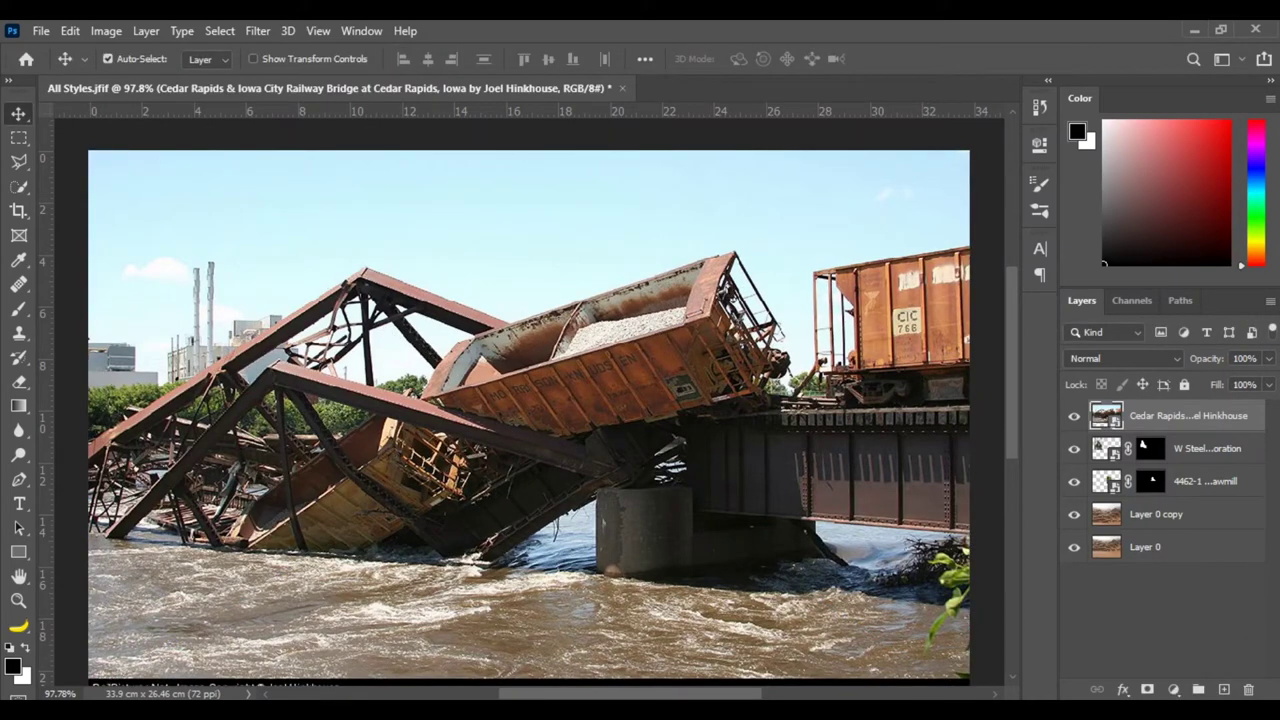
Select the collapsed bridge and its freight cars with the Quick Selection tool at a 12 px brush size.
key(w)
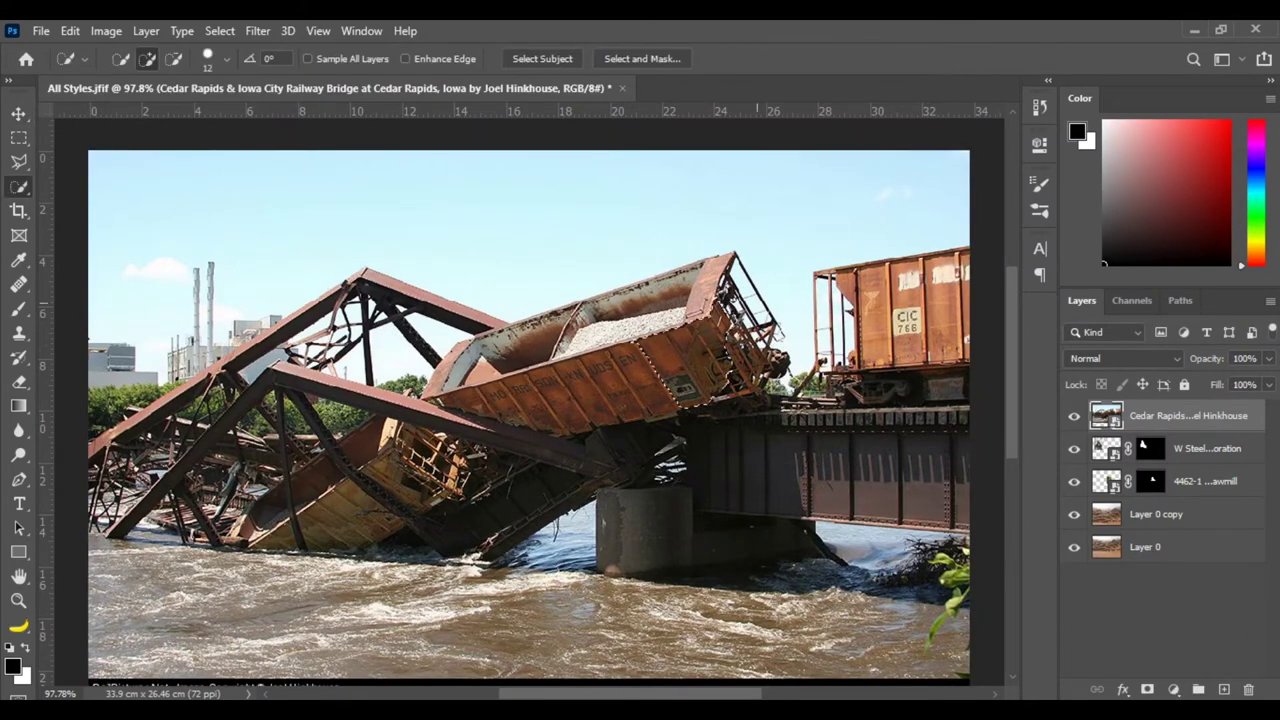
mouse_move(770, 410)
mouse_down()
mouse_move(790, 395)
mouse_move(825, 405)
mouse_up()
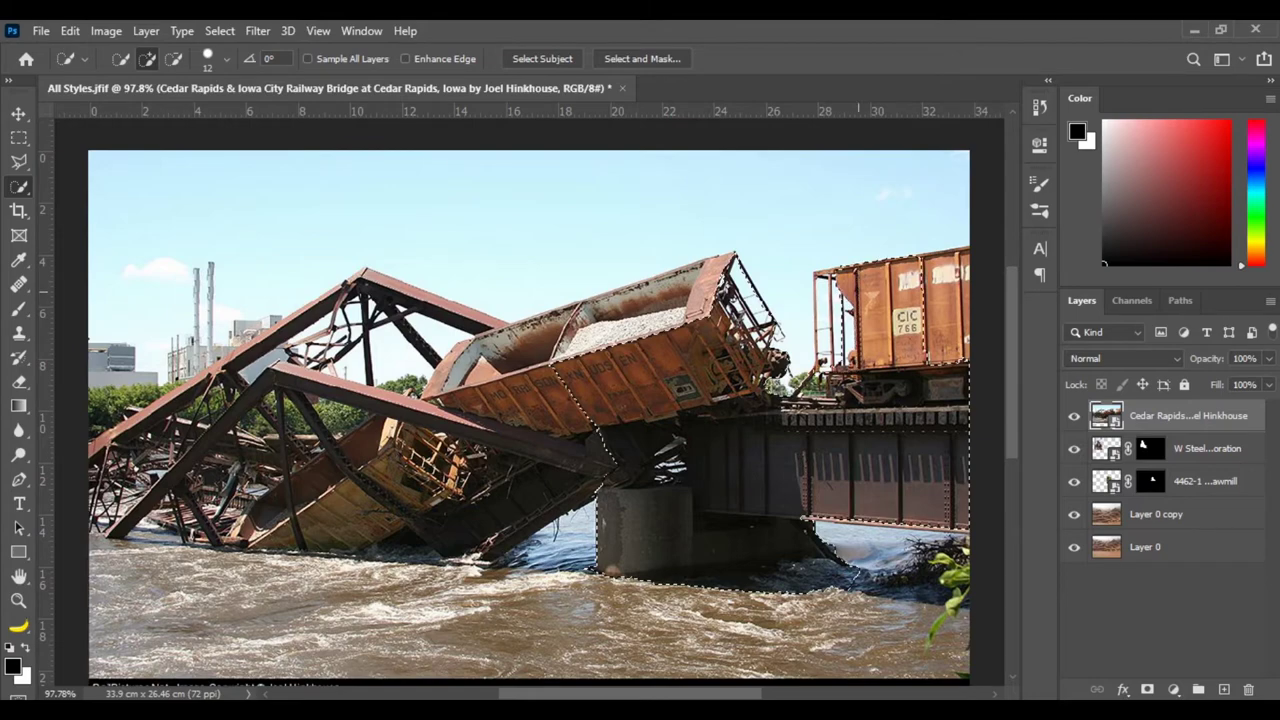
mouse_move(188, 450)
mouse_down()
mouse_move(330, 333)
mouse_move(440, 300)
mouse_move(250, 380)
mouse_up()
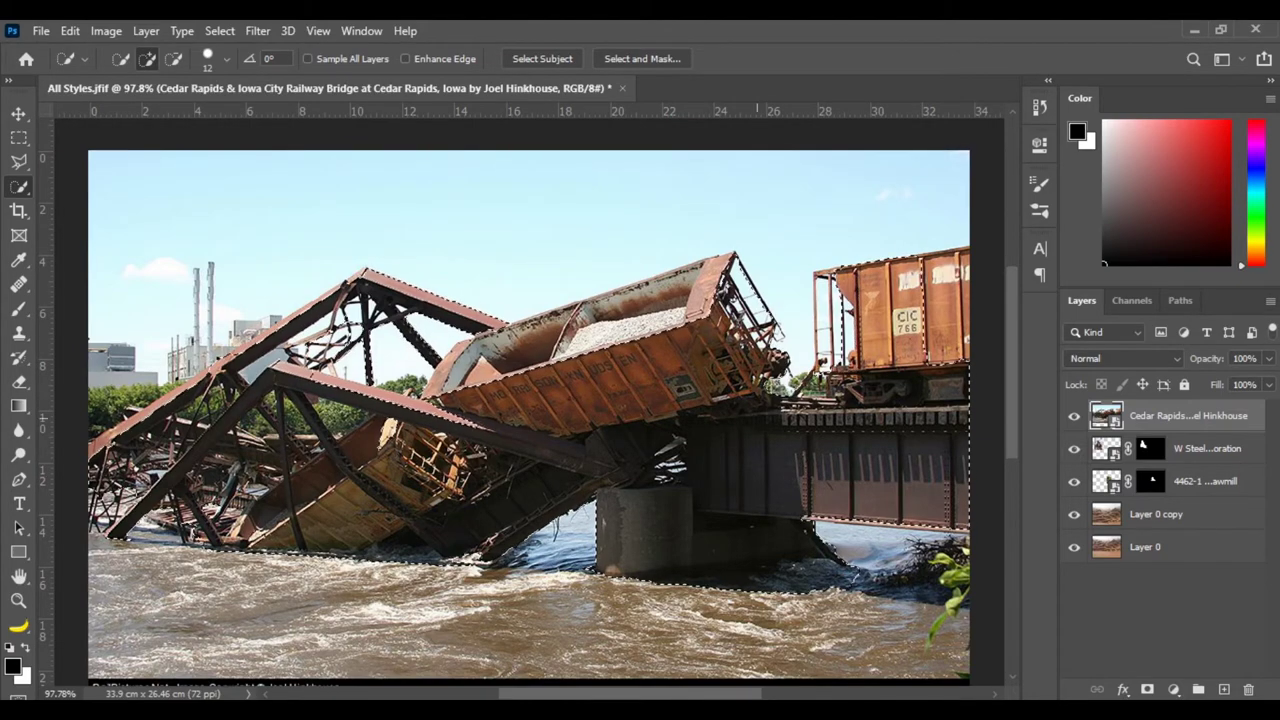
Refine the bridge and freight car edges in Select and Mask with a 12 px Refine Edge brush, and mask the layer.
click(642, 58)
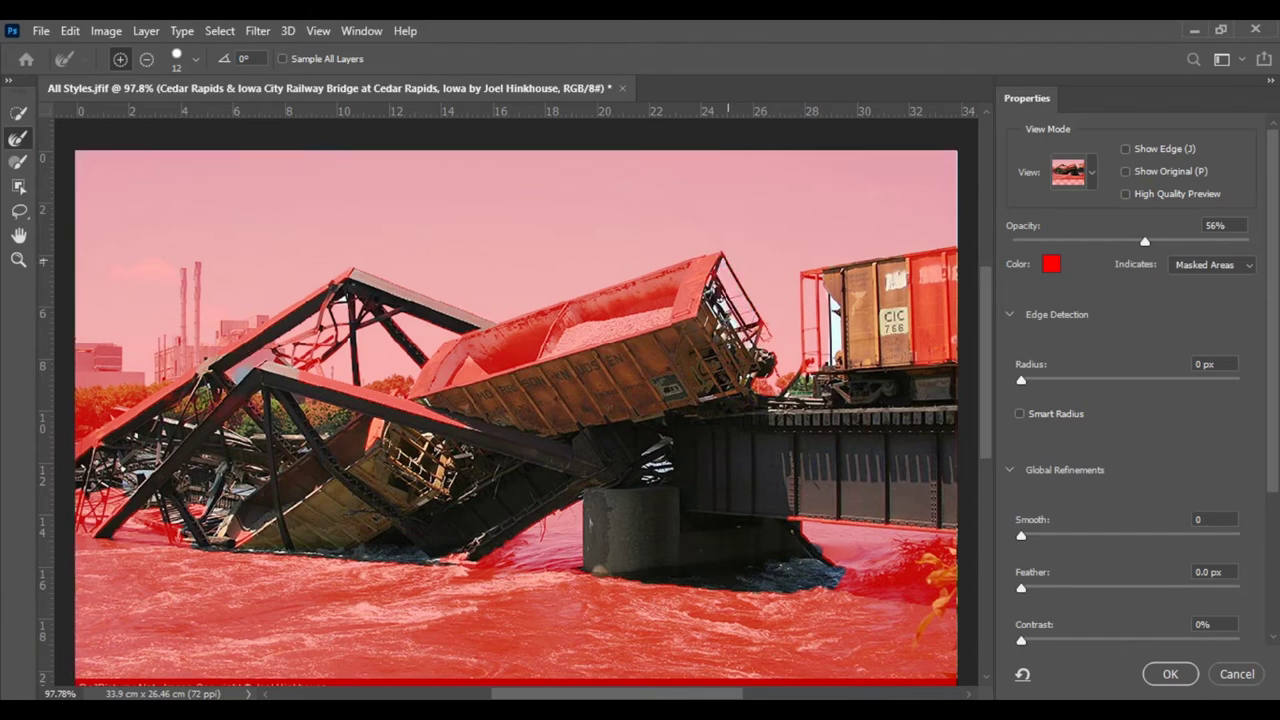
drag(836, 364, 838, 304)
click(1170, 674)
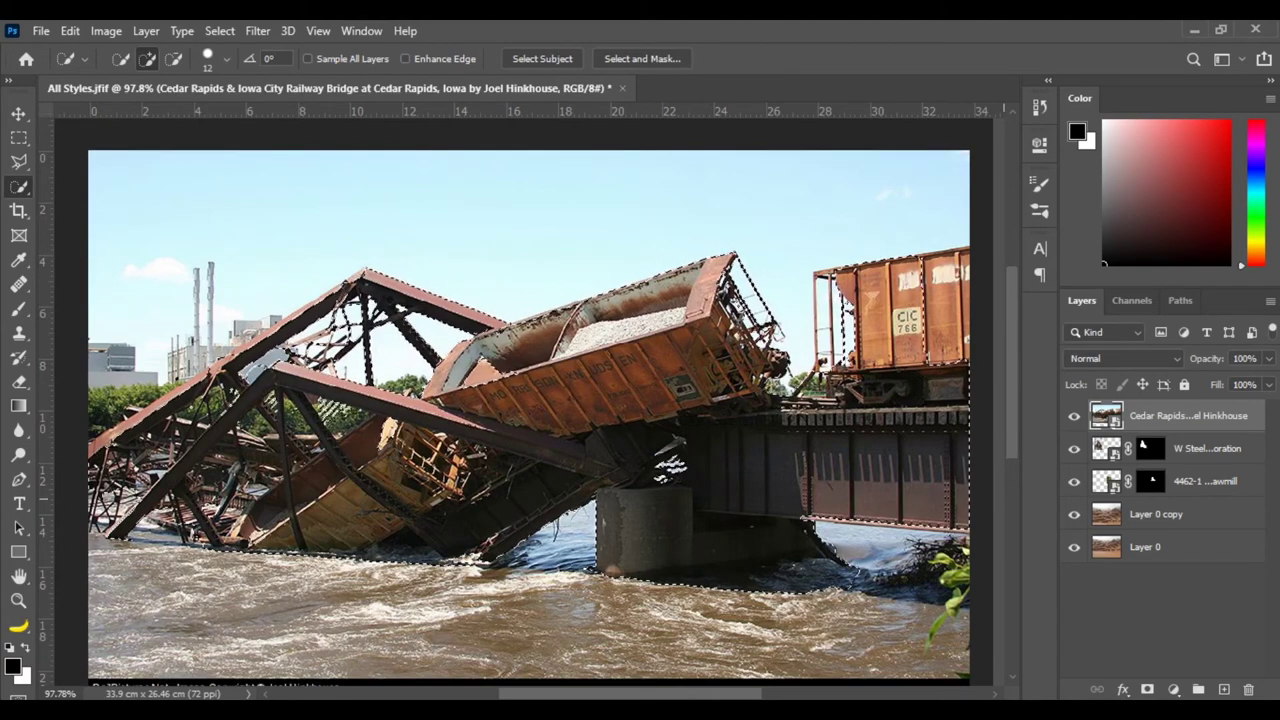
key(ctrl+z)
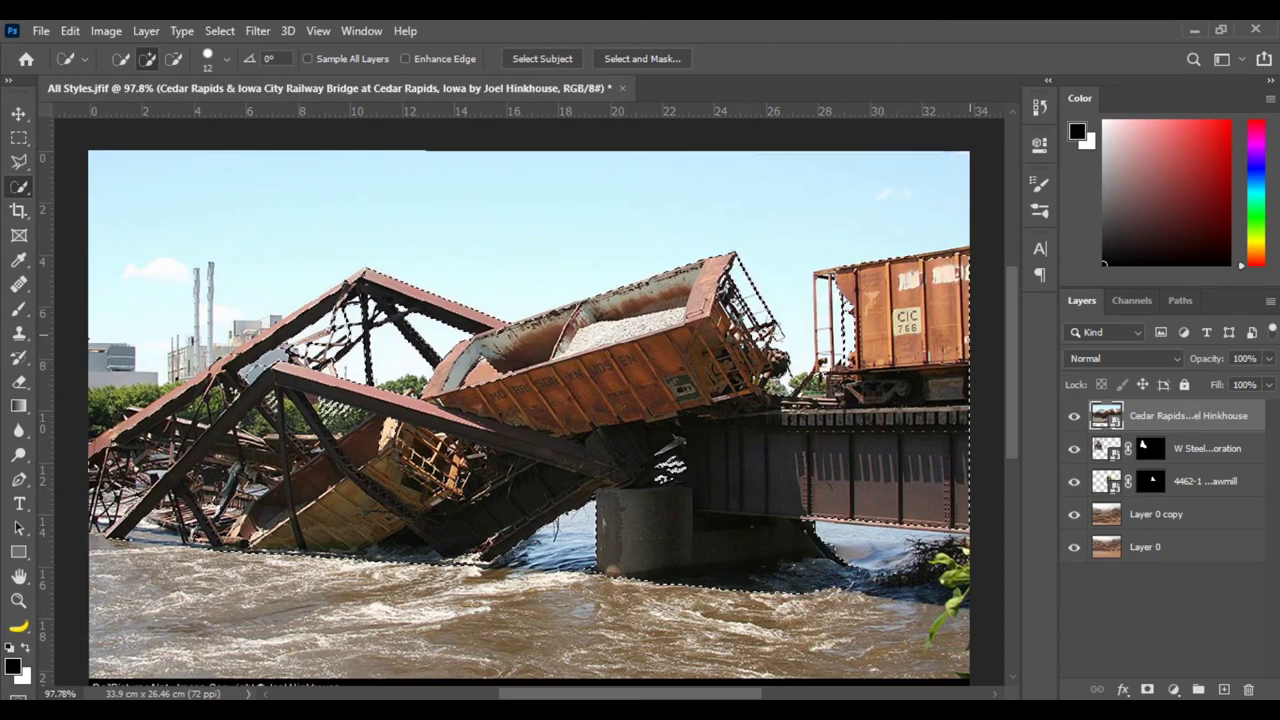
click(1147, 689)
Scale the bridge wreck down and position it on the dunes below the steel plant.
key(ctrl+t)
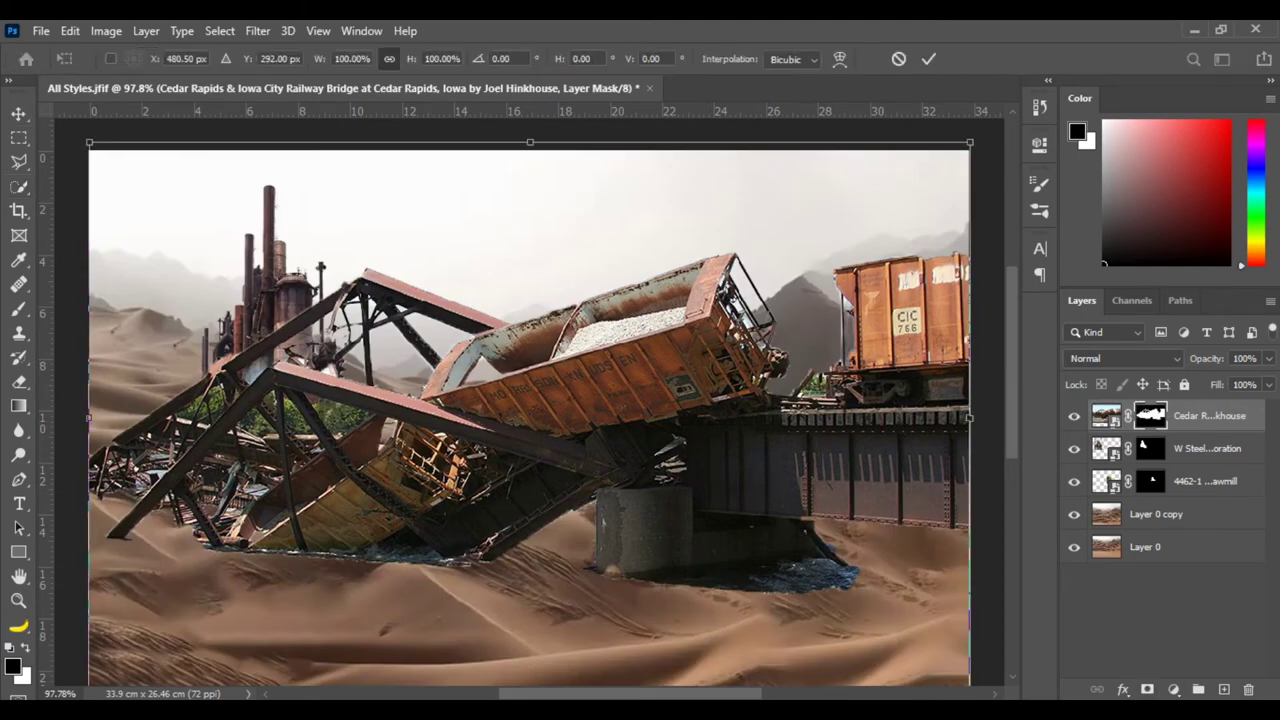
drag(970, 143, 770, 295)
drag(520, 360, 341, 452)
key(Return)
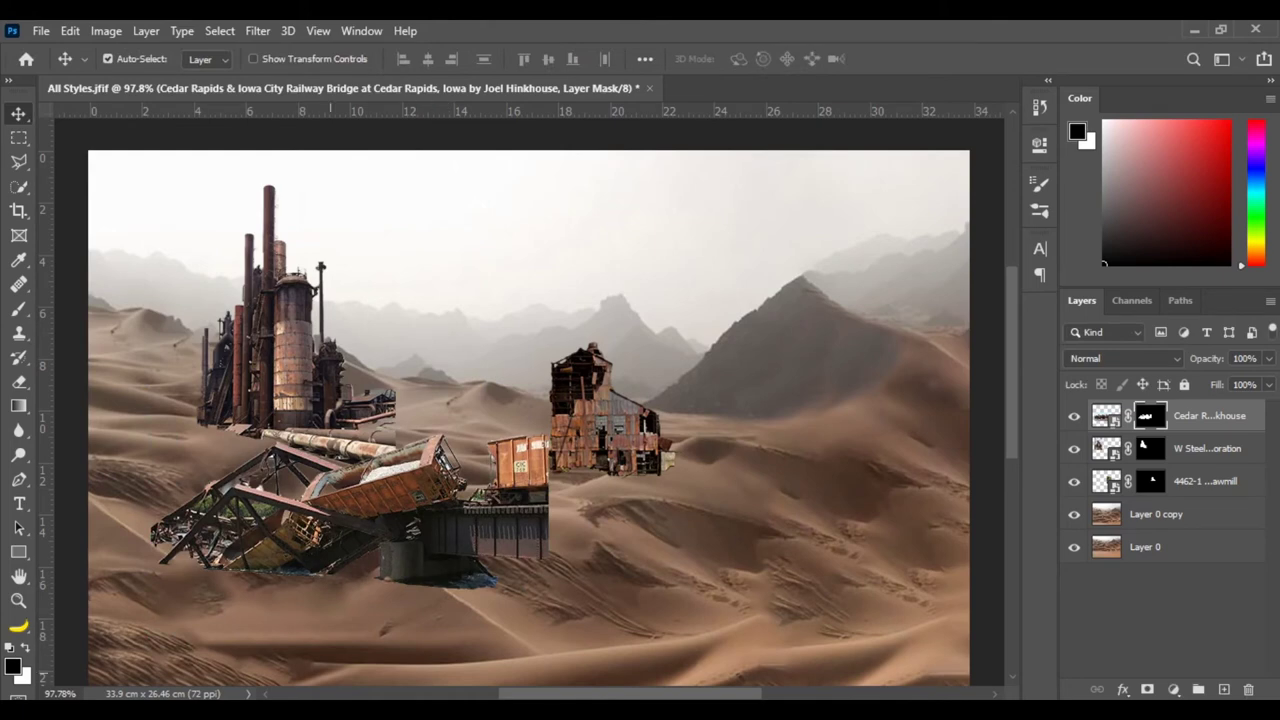
Switch to File Explorer and place the Kavalon on Twitter image into the desert document.
key(alt+Tab)
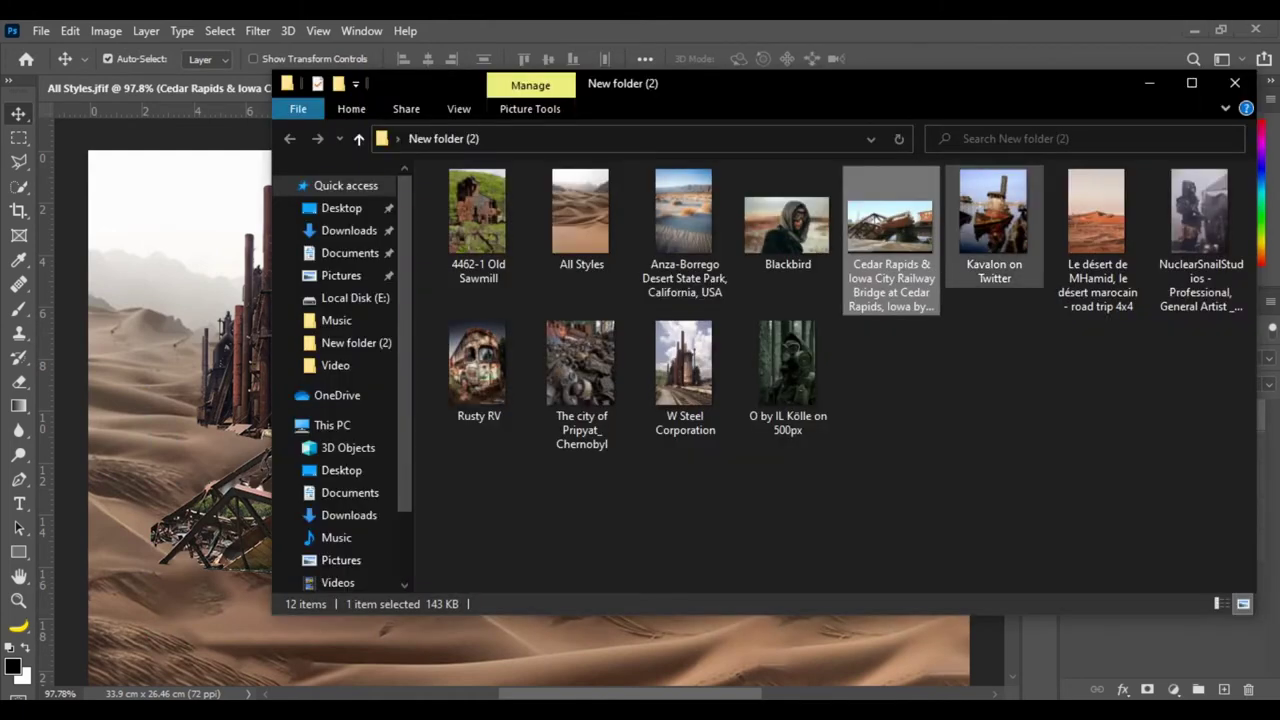
drag(993, 212, 461, 528)
key(Return)
Cut out the rusty tugboat with the Quick Selection tool and a layer mask, and move it up into the sky area.
key(w)
drag(540, 430, 580, 270)
mouse_move(470, 400)
mouse_down()
mouse_move(445, 470)
mouse_move(490, 480)
mouse_up()
key(alt)
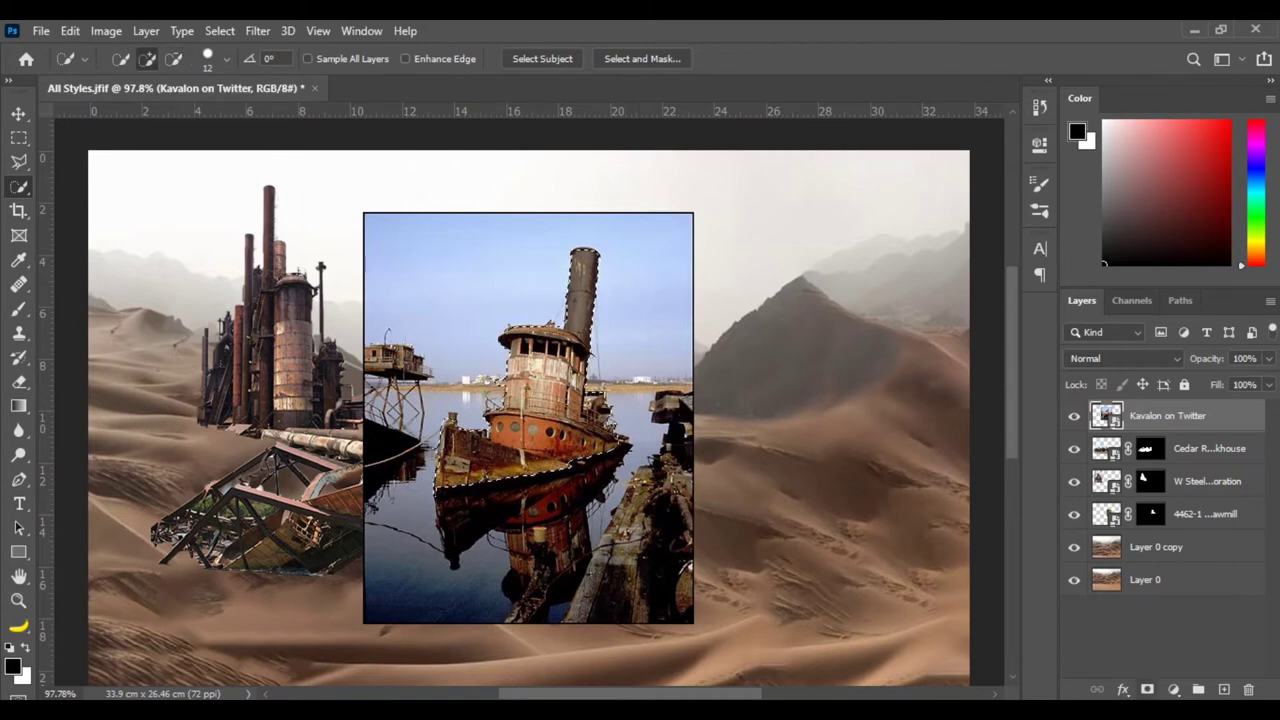
click(1147, 689)
key(v)
drag(585, 355, 495, 250)
Move the bridge wreck to the canvas's lower right edge and scale it to 50.76%.
drag(300, 500, 730, 505)
key(ctrl+t)
drag(979, 384, 929, 434)
drag(860, 480, 890, 505)
drag(786, 463, 771, 462)
drag(894, 478, 890, 549)
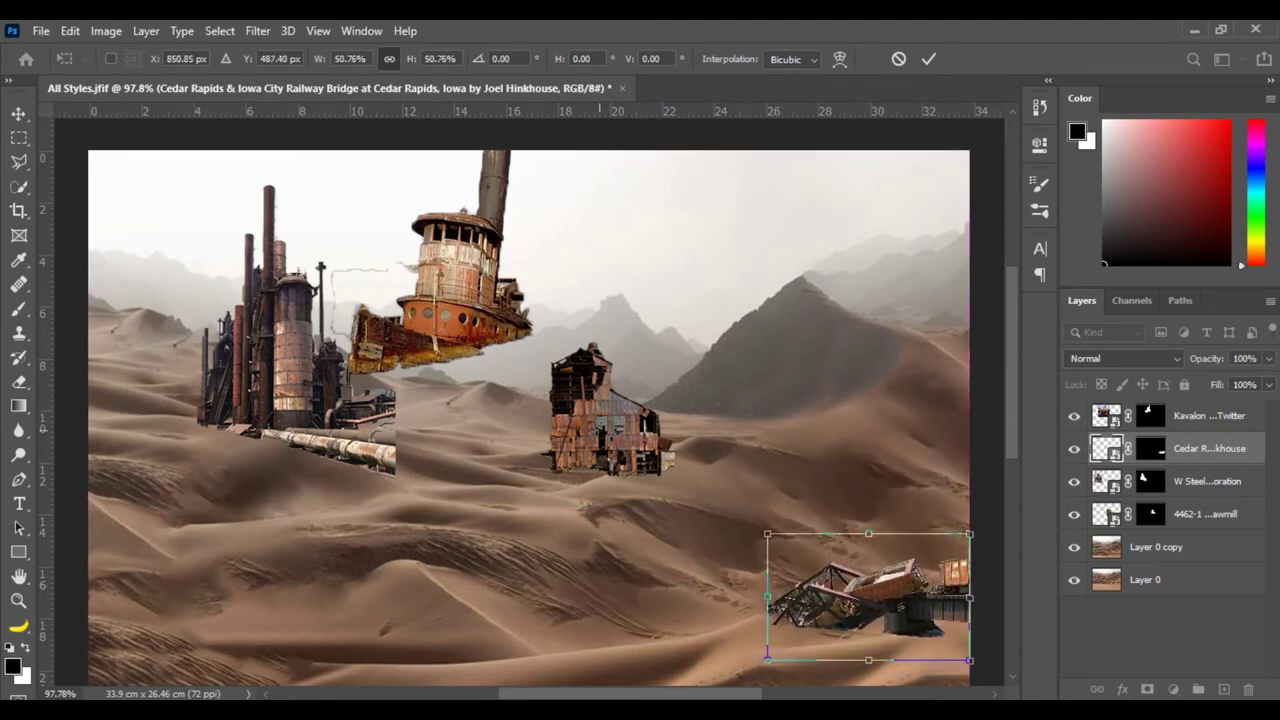
click(928, 58)
Paint black on the bridge's layer mask with 4 px and 25 px brushes to hide the greenery and the water under the pier.
click(1150, 448)
key(b)
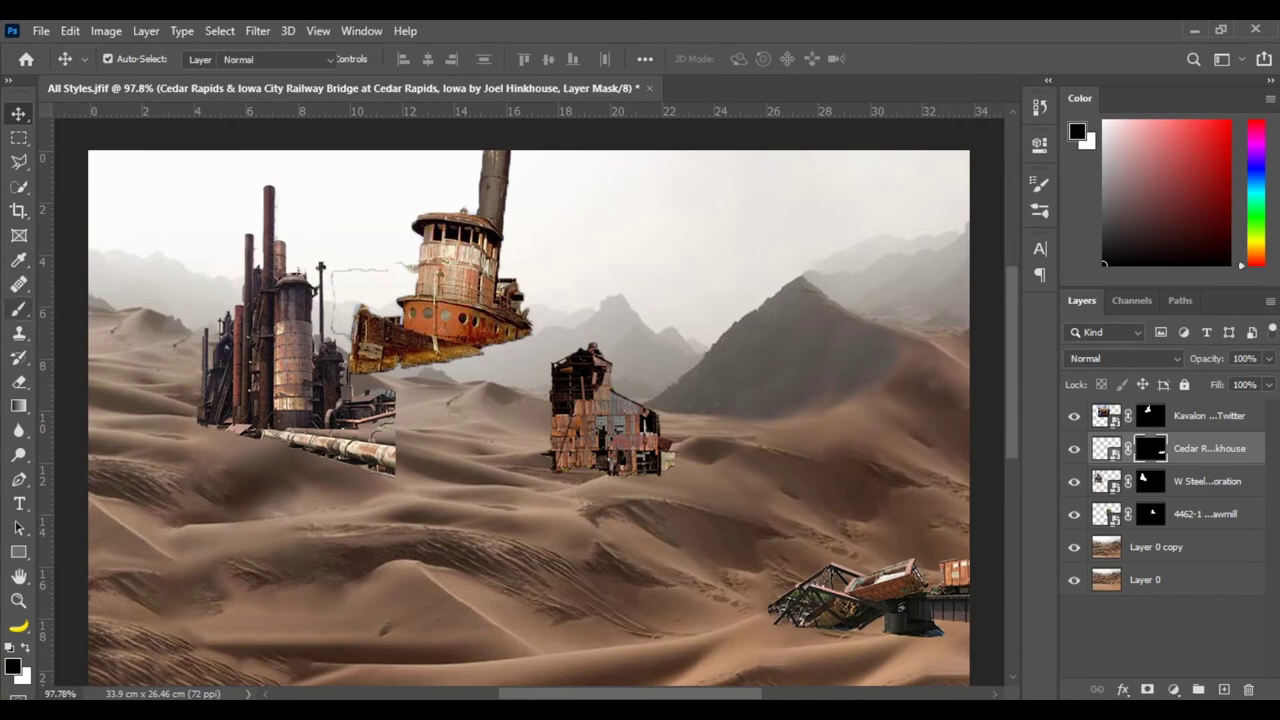
scroll(637, 462, up, 5)
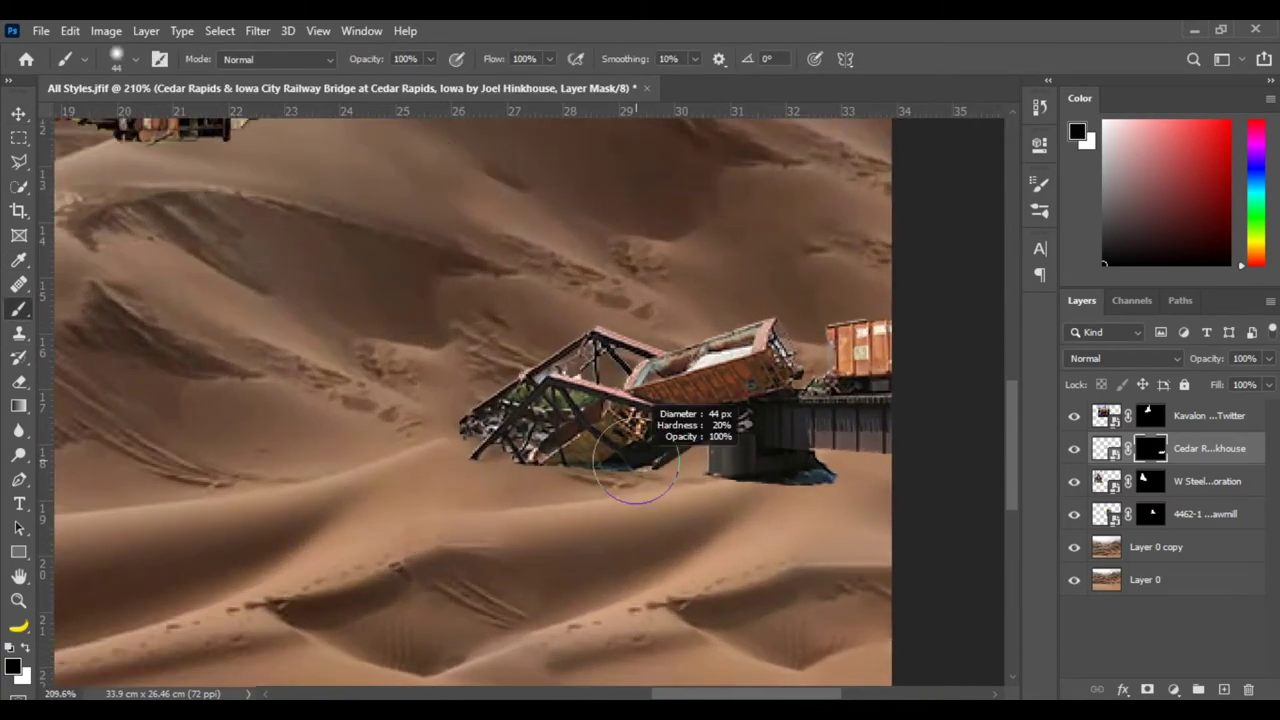
drag(637, 462, 597, 462)
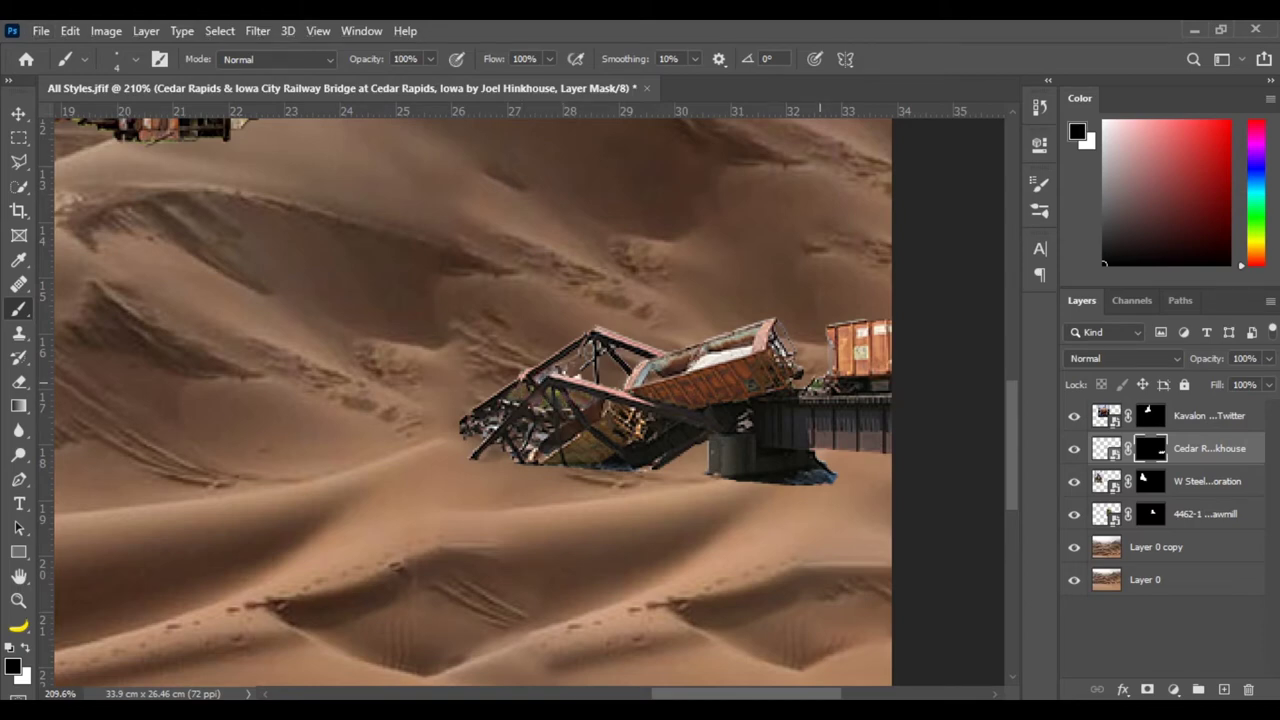
drag(645, 480, 668, 496)
right_click(668, 496)
key(Return)
mouse_move(836, 476)
mouse_down()
mouse_move(725, 476)
mouse_move(810, 474)
mouse_up()
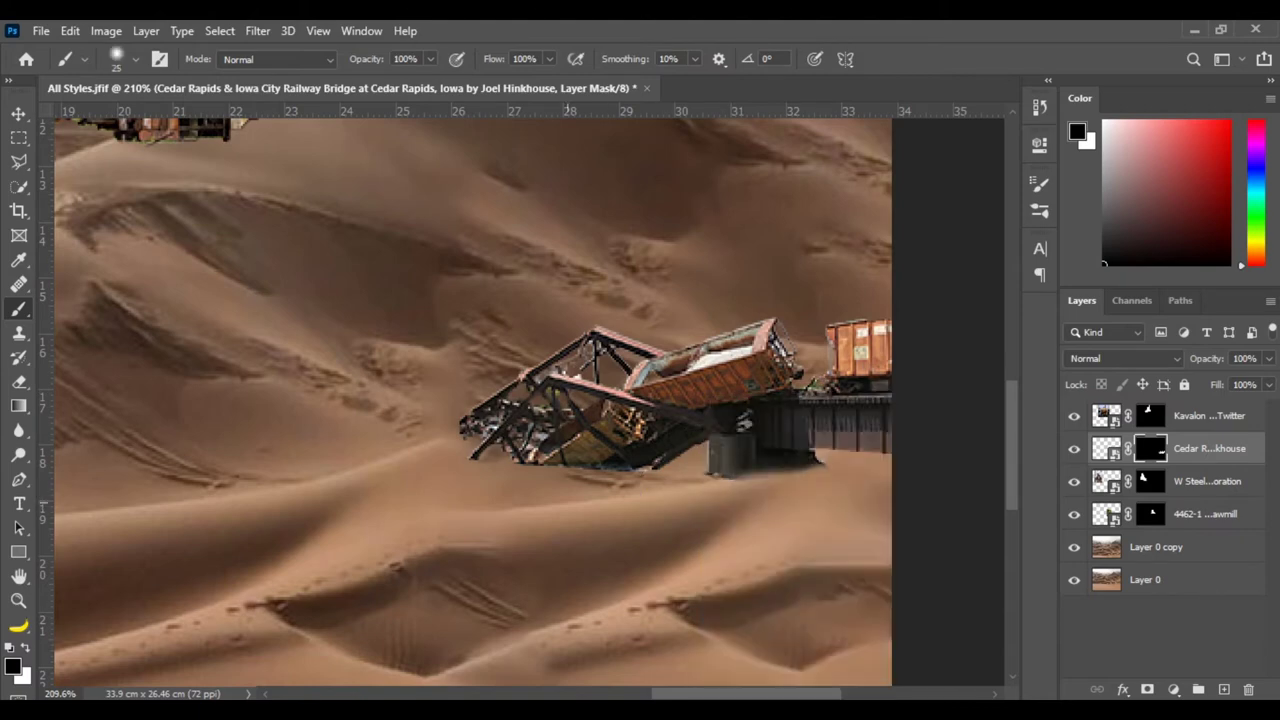
Blend the bridge's base into the sand by painting its layer mask with a 29 px textured brush, lowering the opacity to 68%.
right_click(590, 282)
scroll(720, 540, down, 5)
scroll(720, 540, up, 3)
click(705, 548)
key(Return)
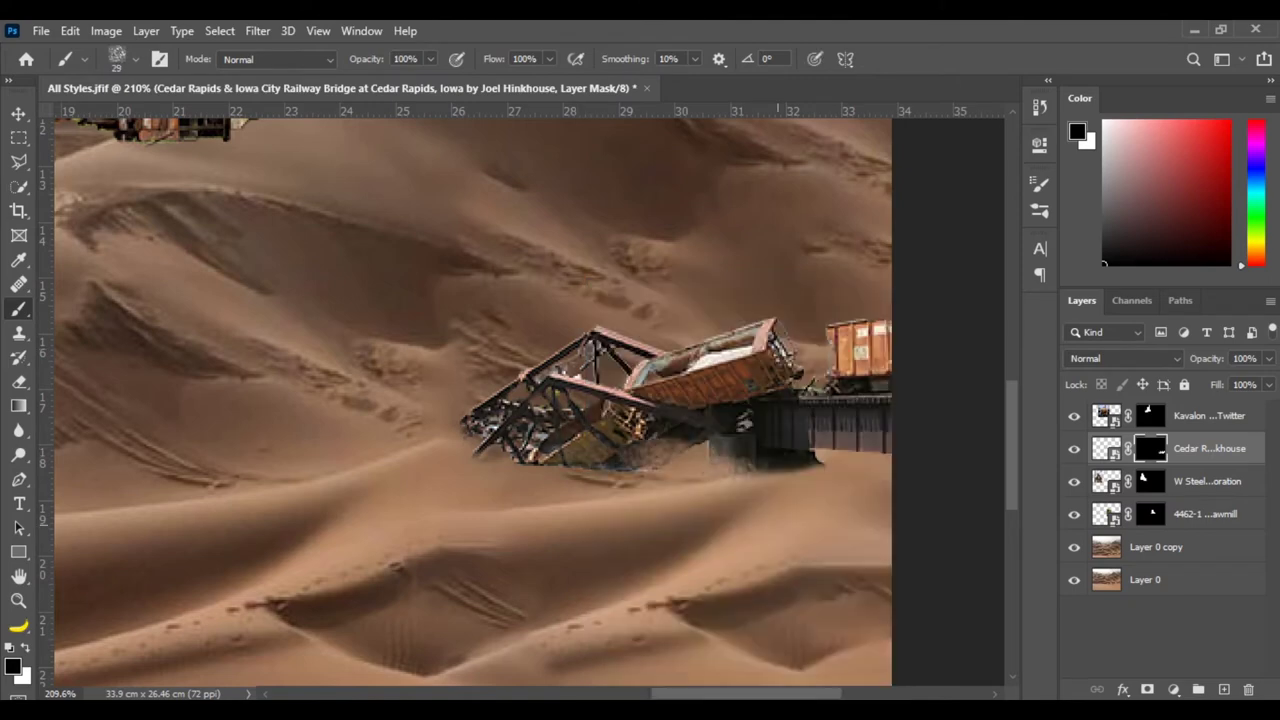
scroll(436, 429, up, 5)
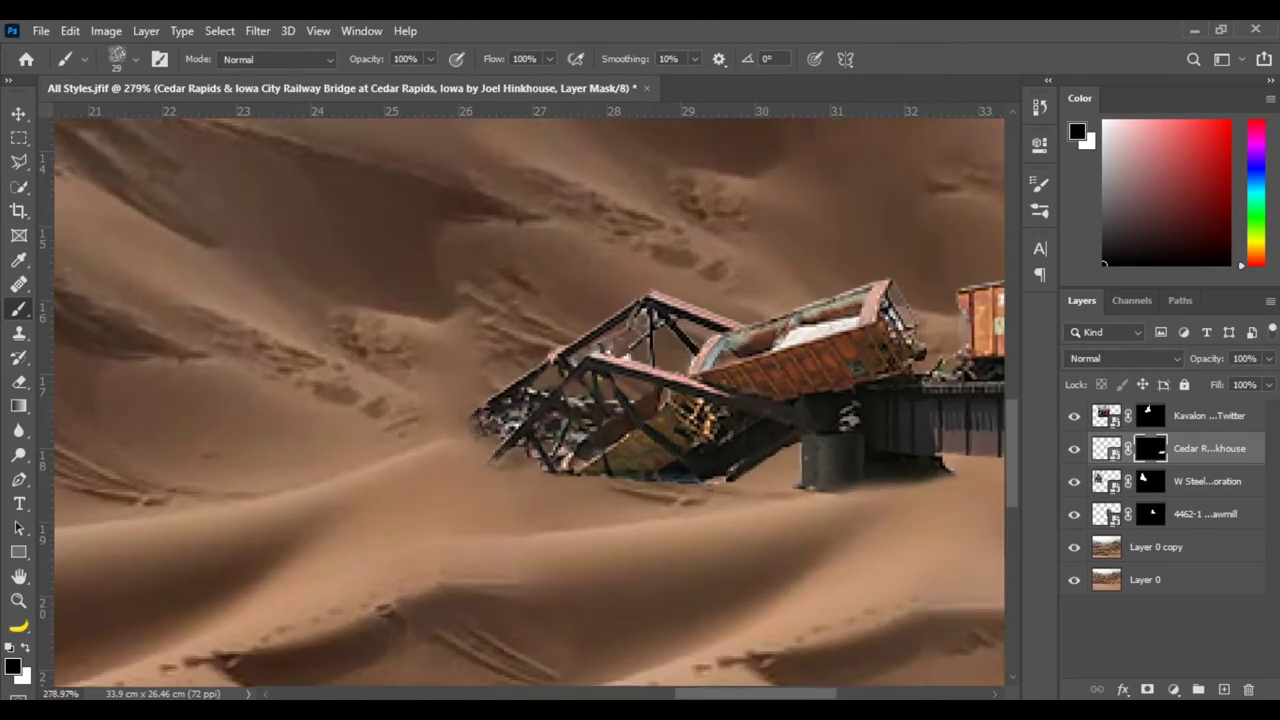
mouse_move(459, 440)
mouse_down()
mouse_move(711, 478)
mouse_move(577, 470)
mouse_up()
drag(803, 485, 959, 460)
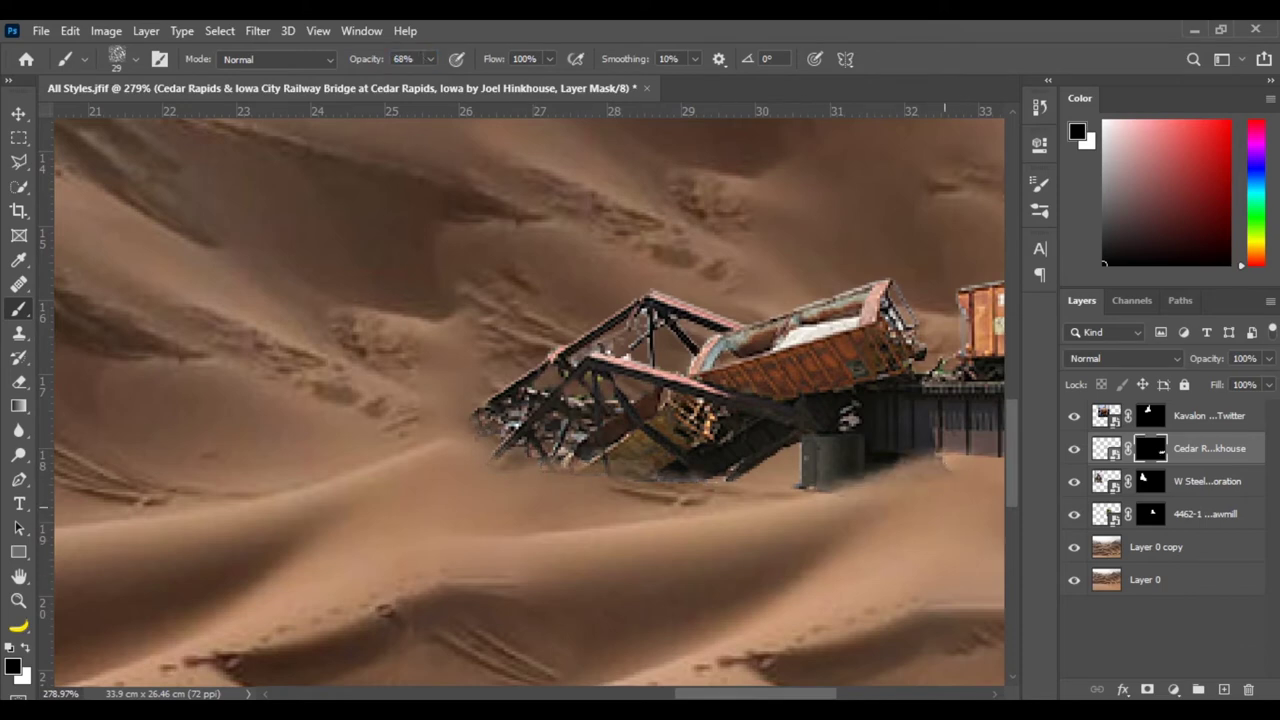
scroll(528, 395, right, 2)
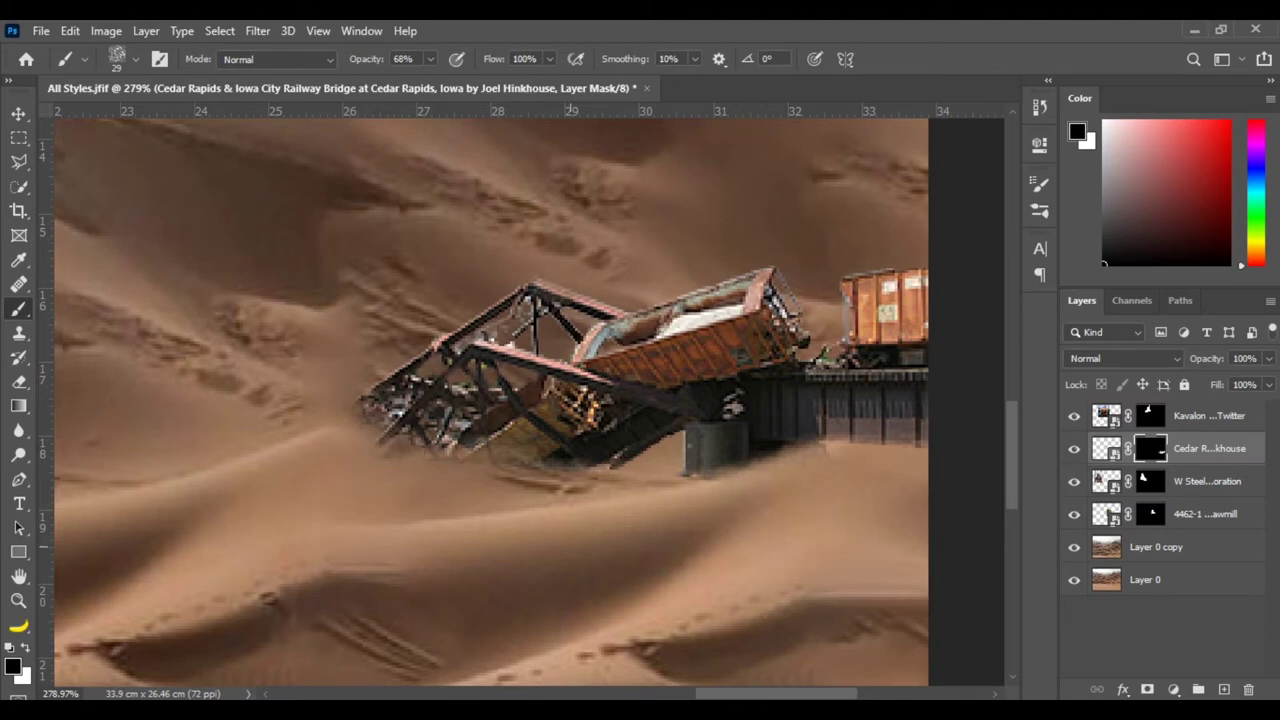
drag(673, 470, 785, 460)
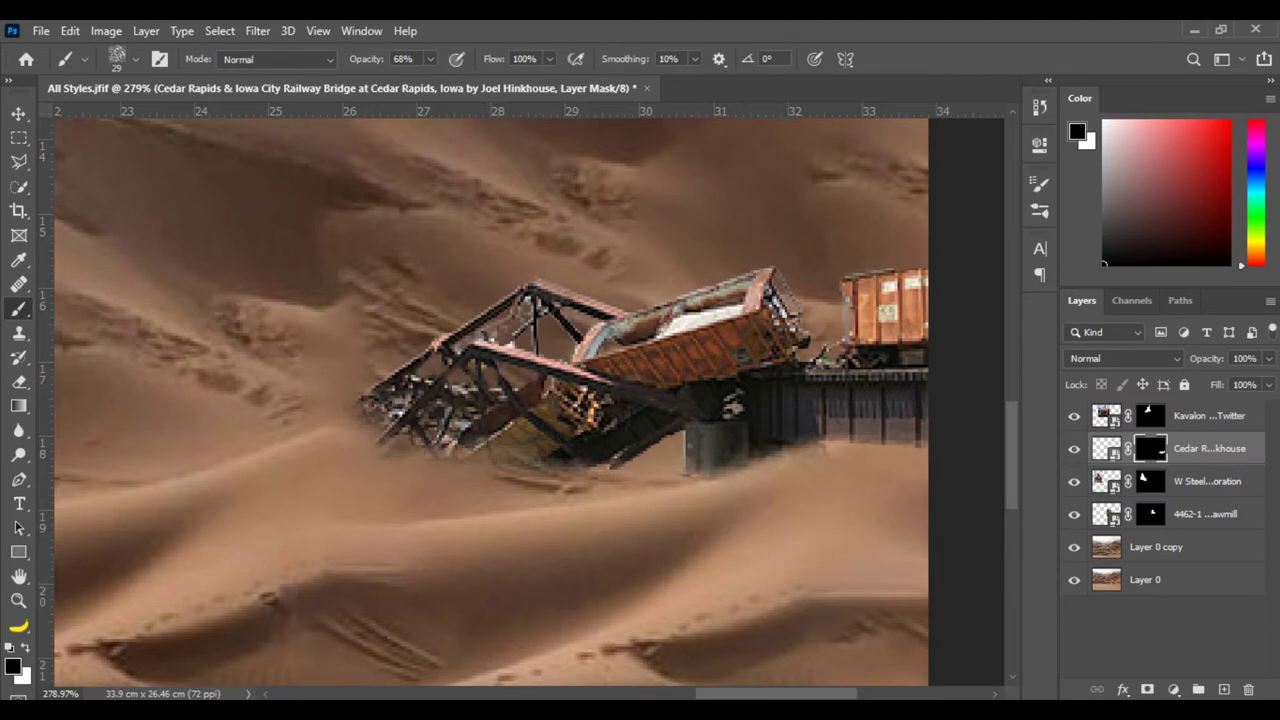
Add a new layer beneath the bridge layer and paint a shadow along the bridge's base with the 29 px brush at 68% opacity.
click(1106, 481)
click(1224, 689)
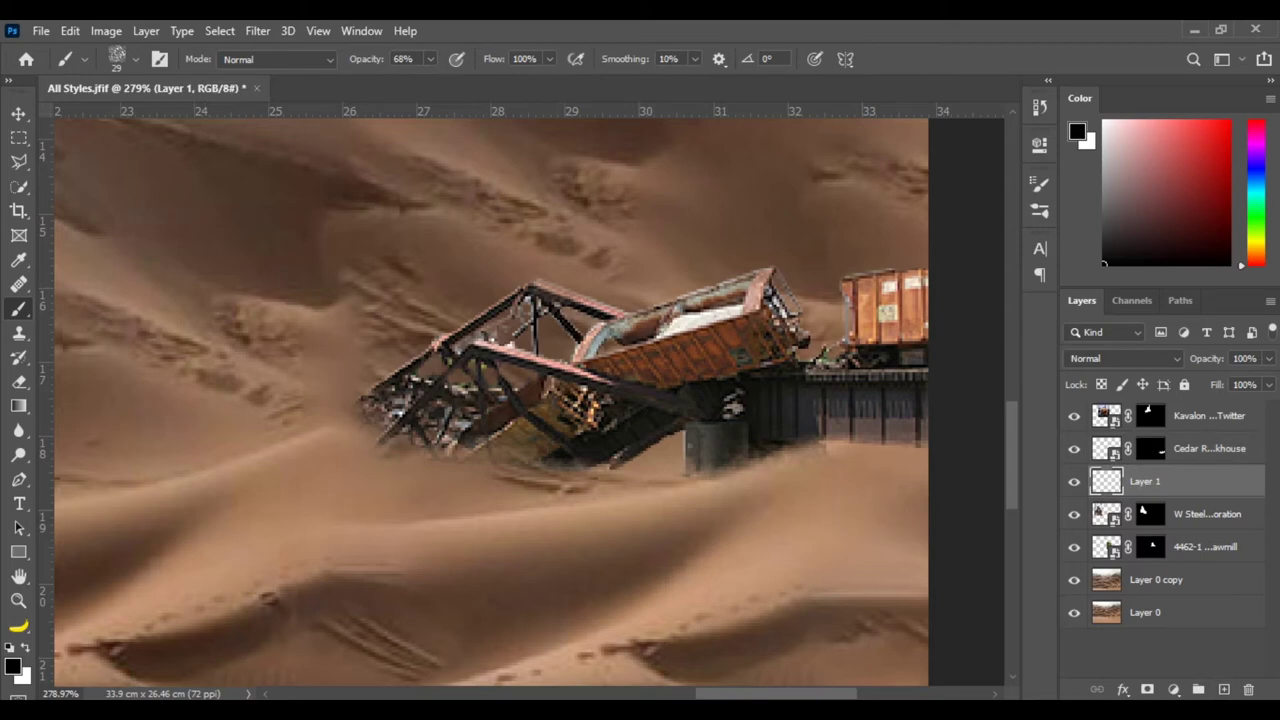
drag(925, 468, 400, 470)
click(915, 467)
Compare blend modes on the bridge's shadow layer and set it to Multiply.
click(1124, 358)
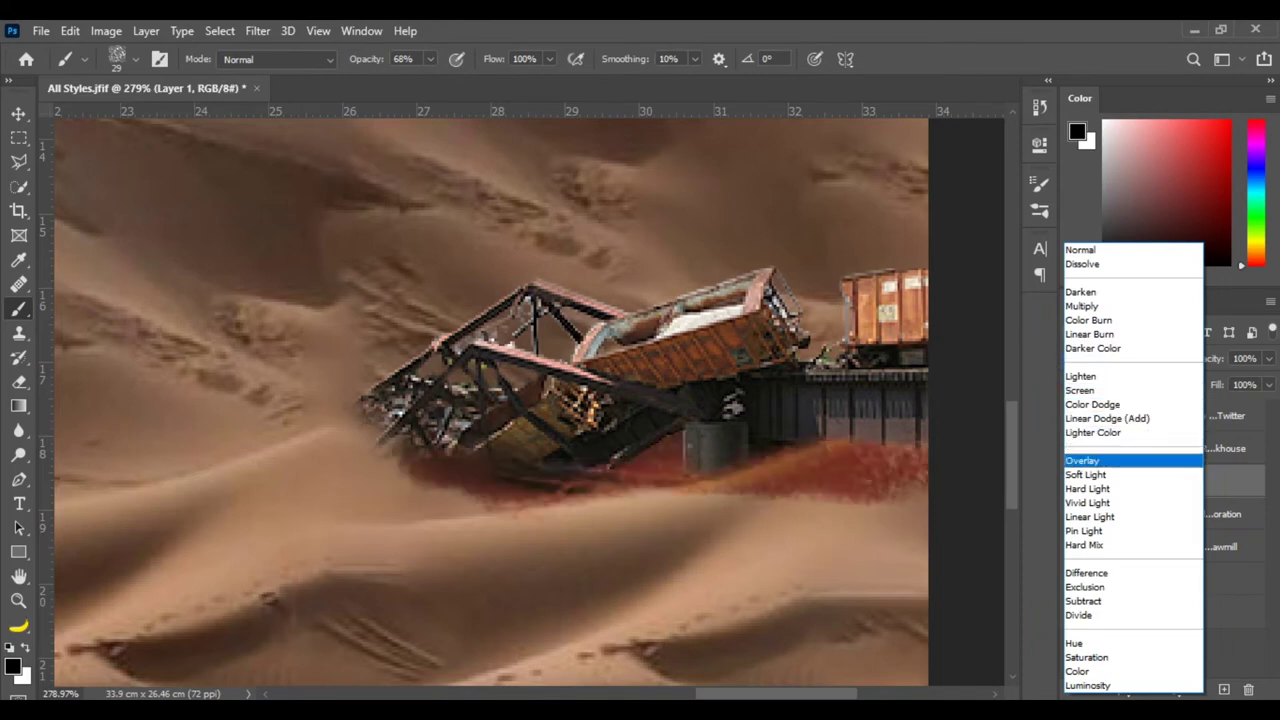
key(Down)
key(Return)
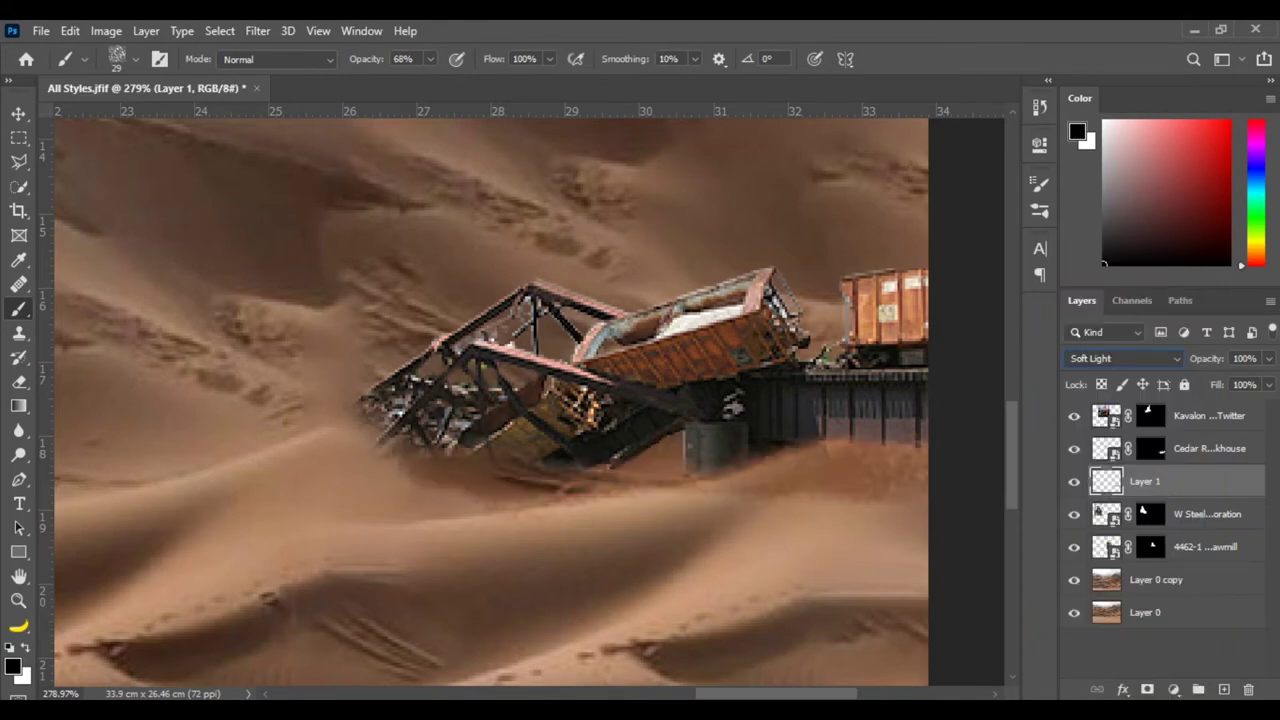
key(Down)
key(Down)
key(Down)
key(Down)
key(Down)
key(Down)
key(Down)
key(Up)
key(Up)
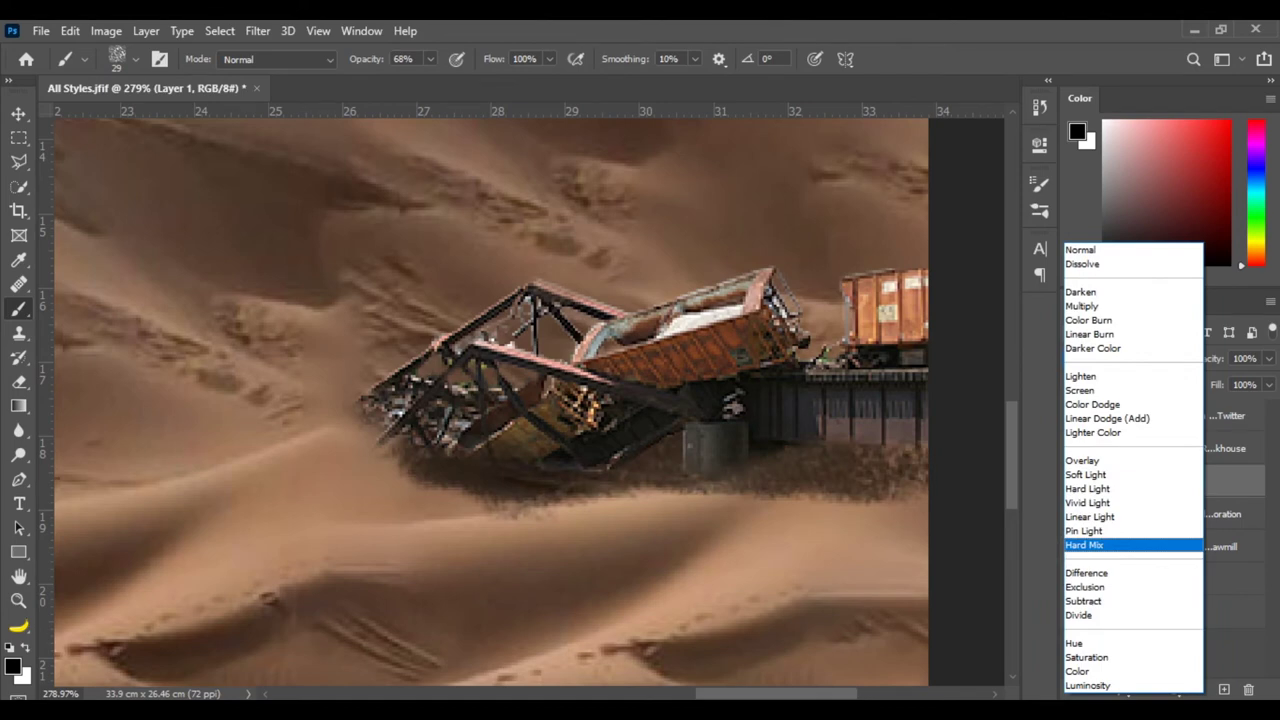
key(Up)
key(Up)
key(Up)
key(Up)
key(Up)
key(Up)
key(Up)
key(Up)
key(Up)
key(Up)
key(Up)
key(Up)
key(Up)
key(Up)
key(Up)
key(Return)
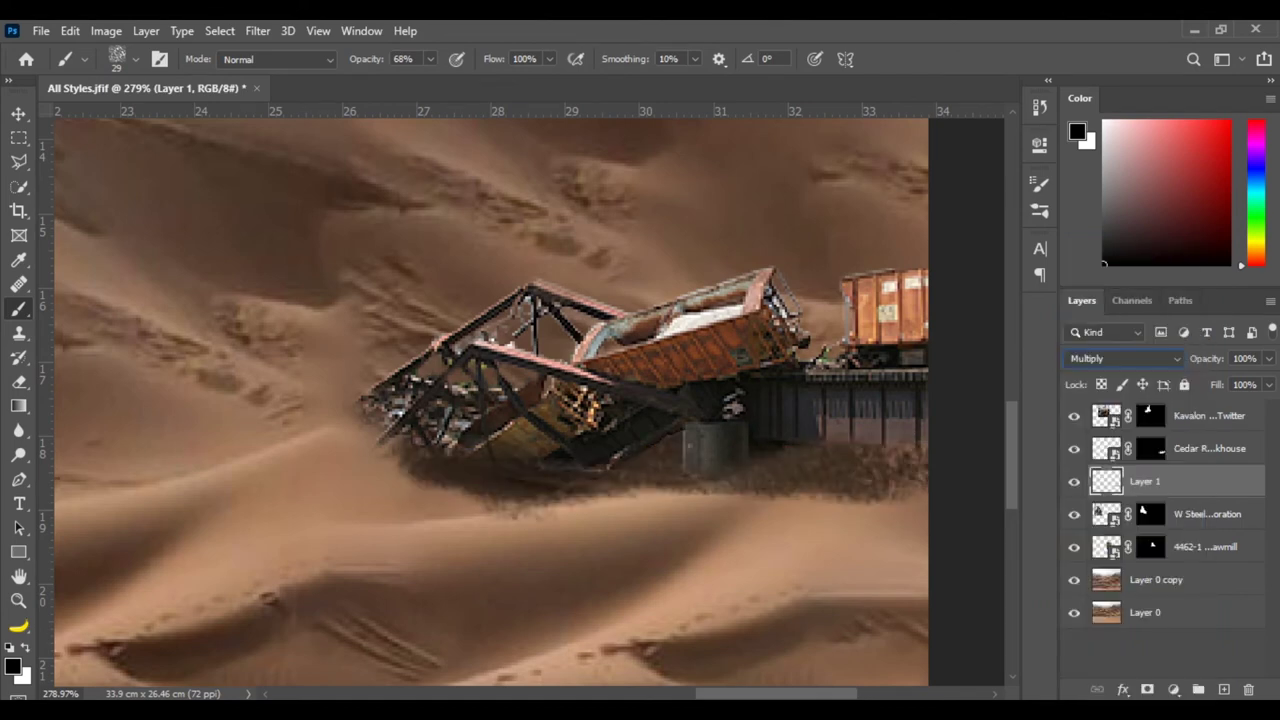
Split the shadow layer's Blend If sliders for the underlying layer to about 0/99 for darks and 129/255 for lights.
double_click(1230, 481)
drag(600, 177, 862, 82)
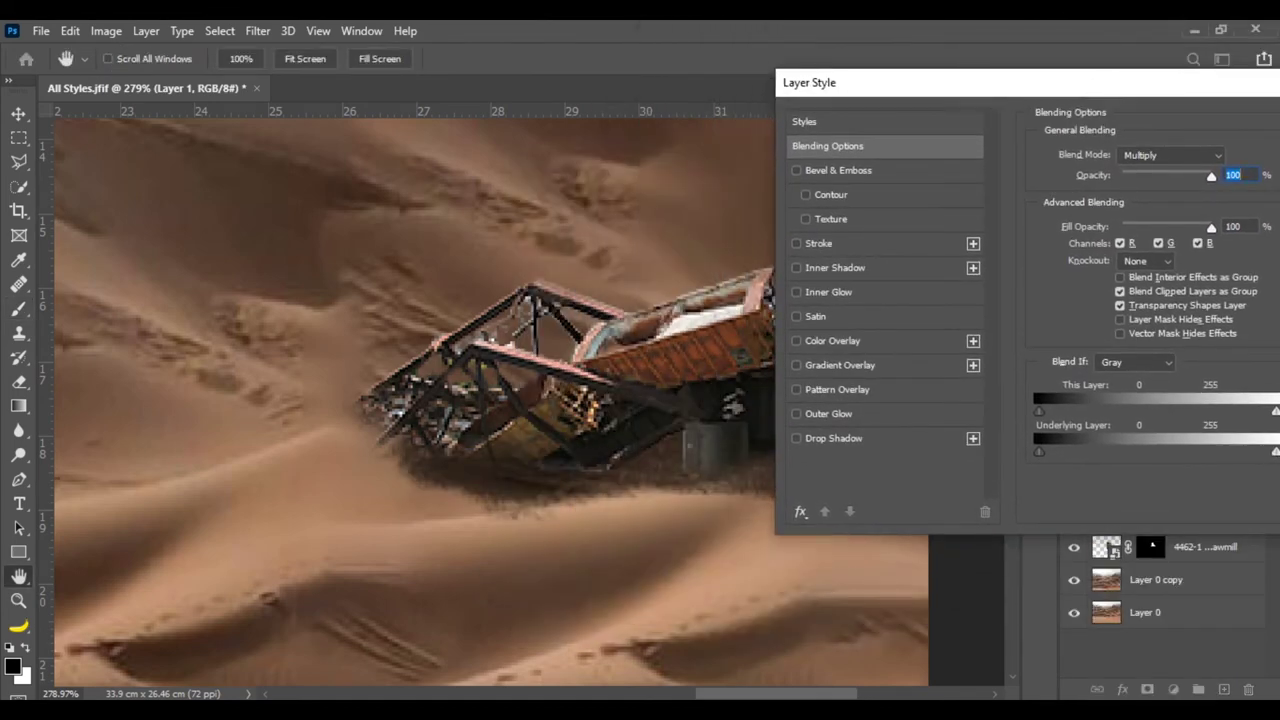
drag(1050, 410, 1039, 410)
drag(1100, 451, 1133, 451)
drag(1210, 452, 1151, 452)
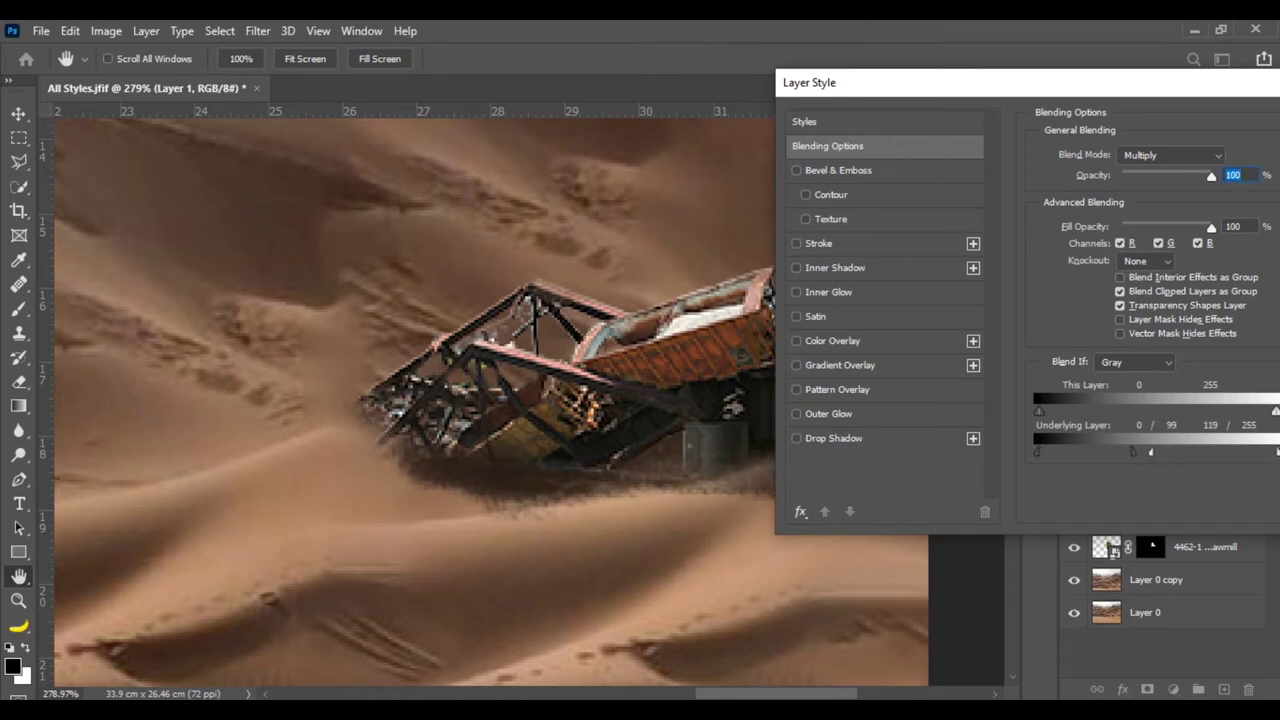
drag(1082, 91, 202, 87)
drag(279, 448, 275, 448)
key(Return)
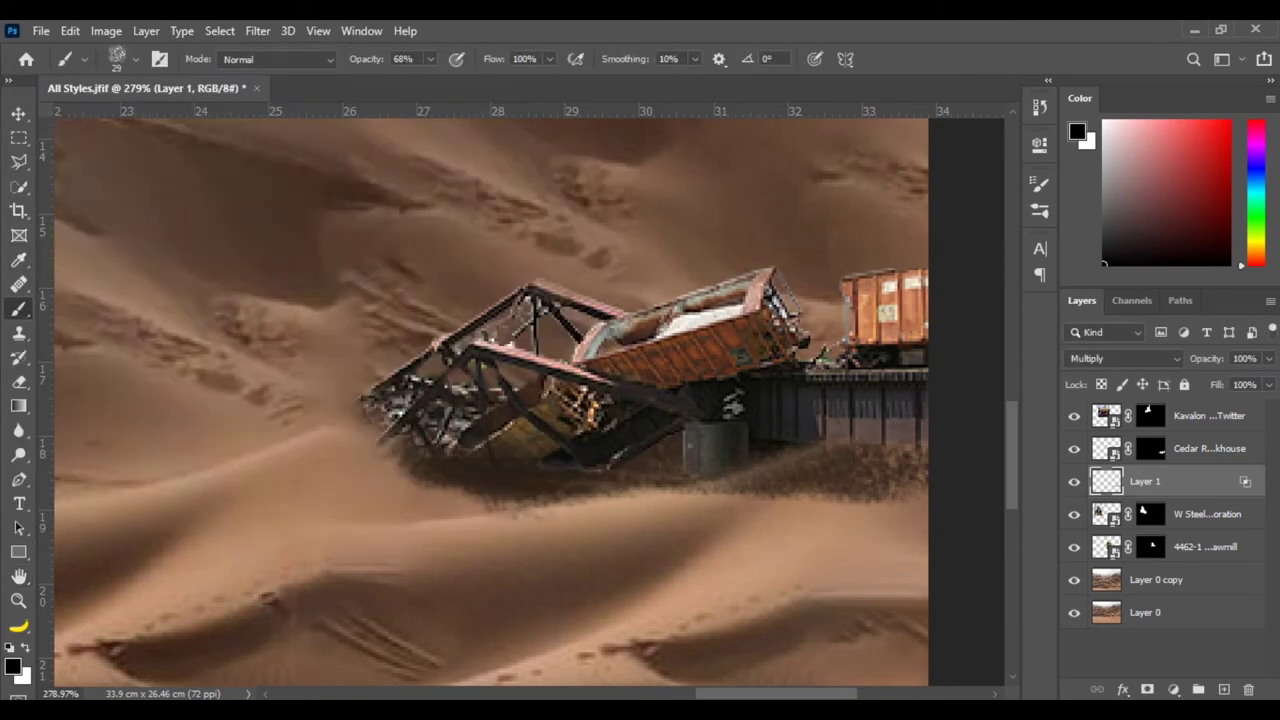
Convert the shadow layer to a smart object and apply a Gaussian Blur with a 2.4 px radius.
right_click(1200, 481)
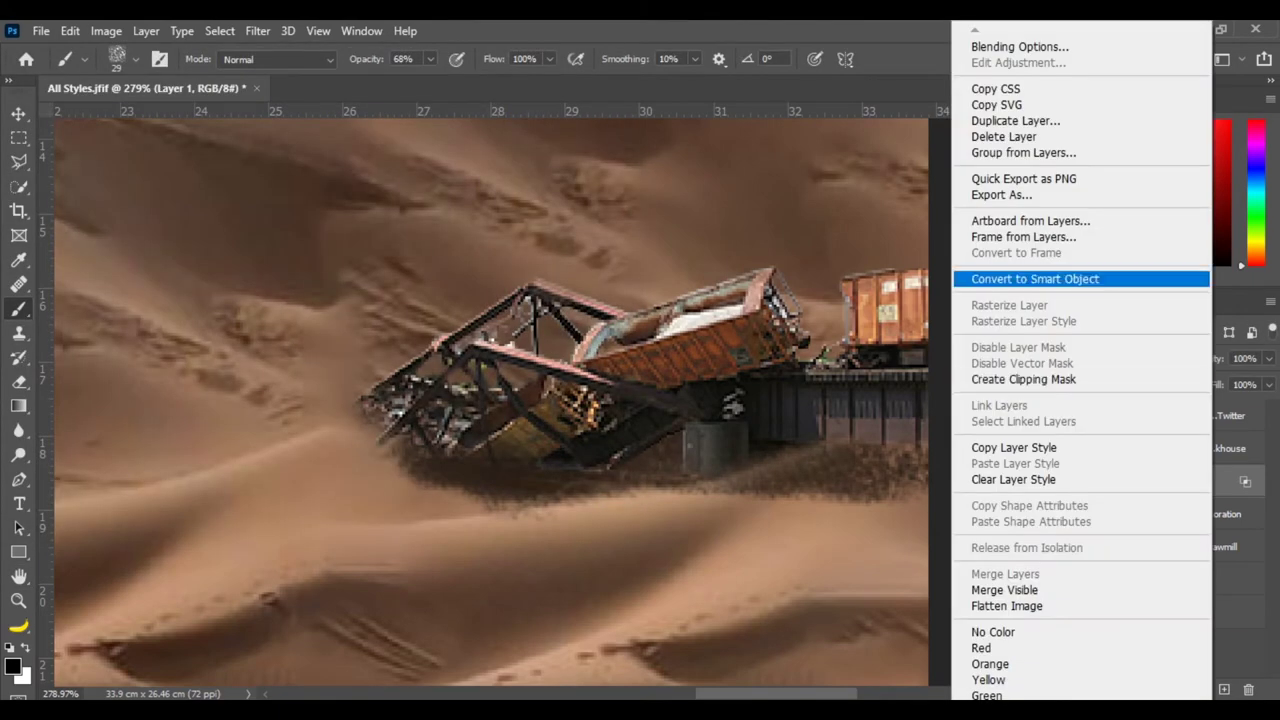
click(1040, 279)
click(258, 30)
click(520, 303)
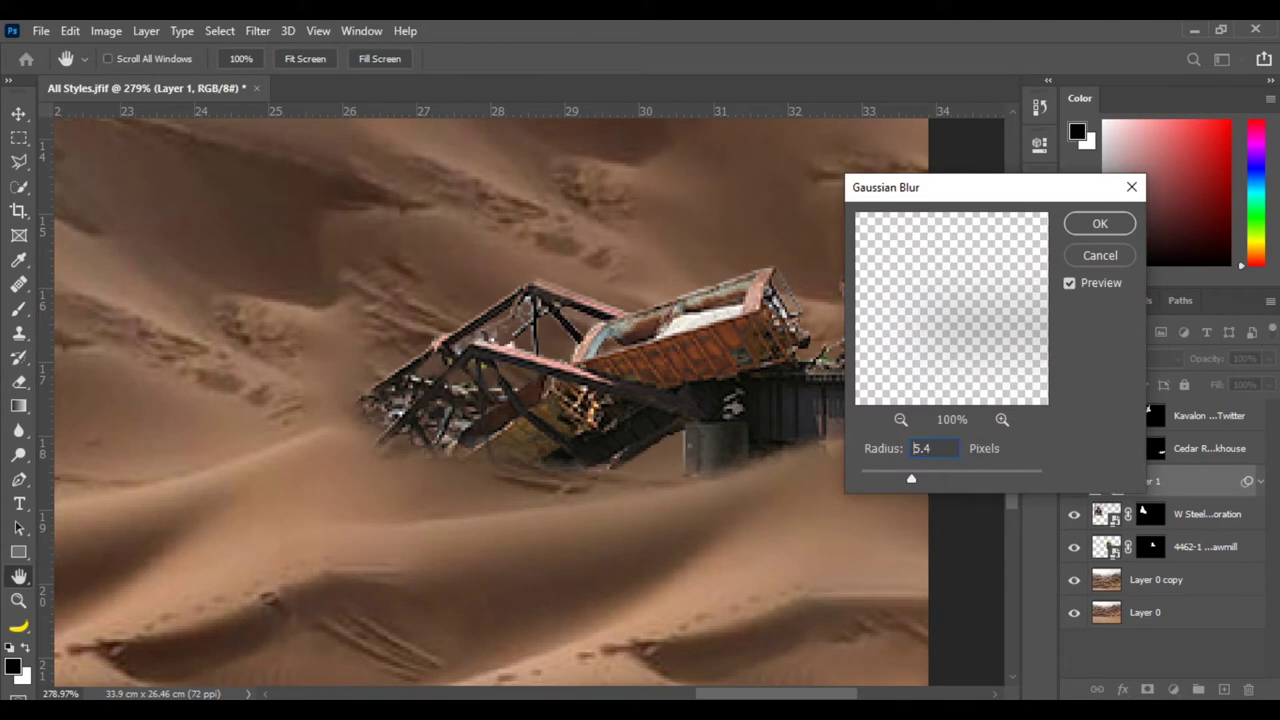
key(Down)
key(Down)
key(Down)
key(Down)
key(Down)
key(Down)
key(Down)
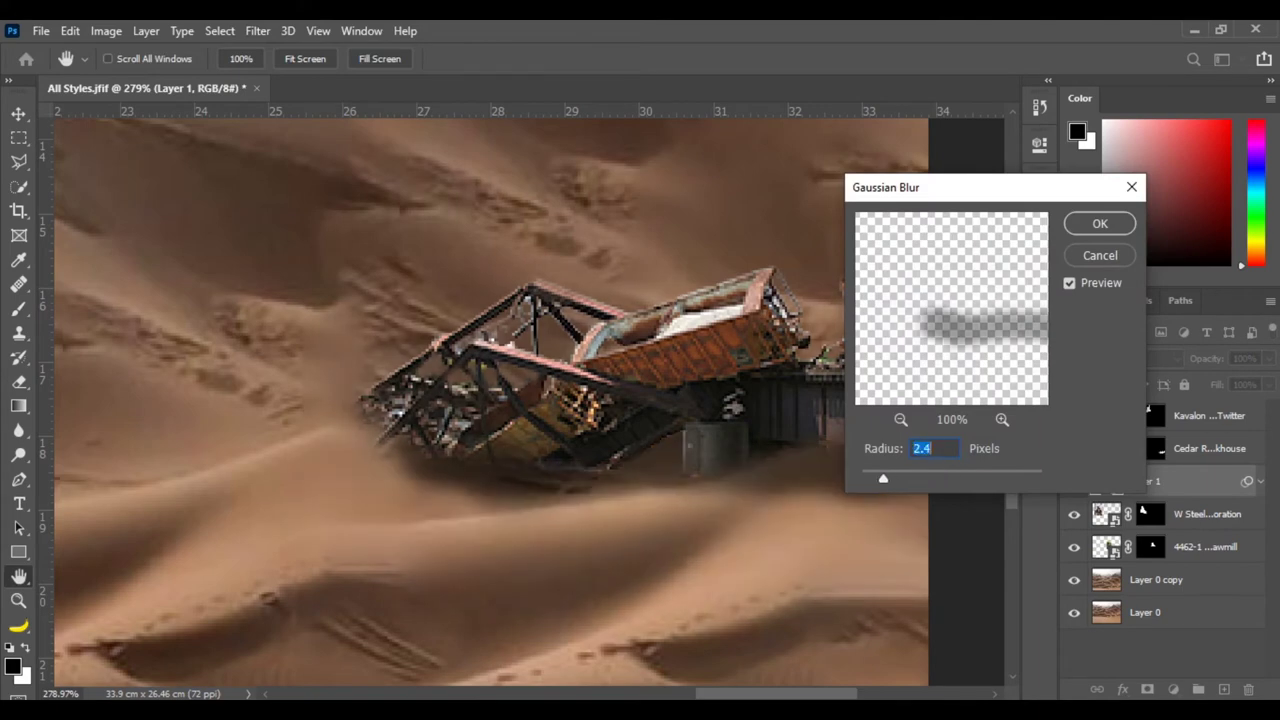
key(Return)
Lower the shadow layer's opacity to 78% and rasterize its smart object.
key(Down)
key(Down)
key(Down)
key(Return)
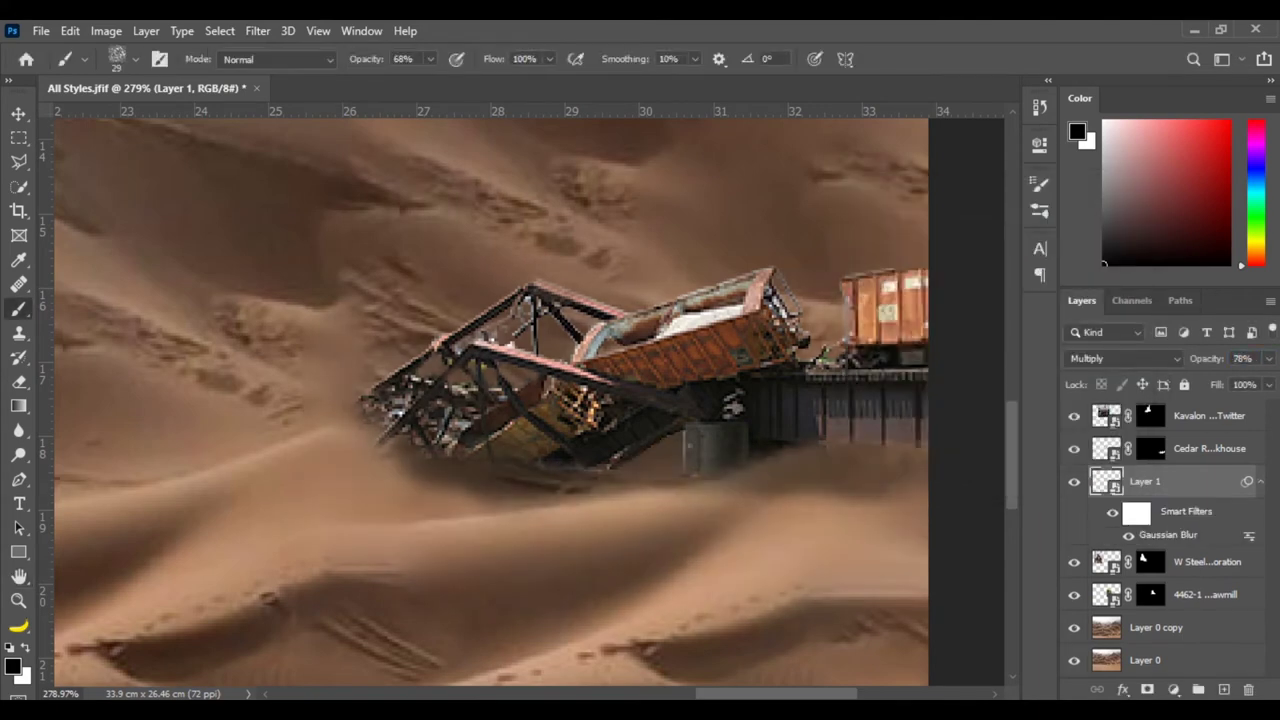
click(630, 303)
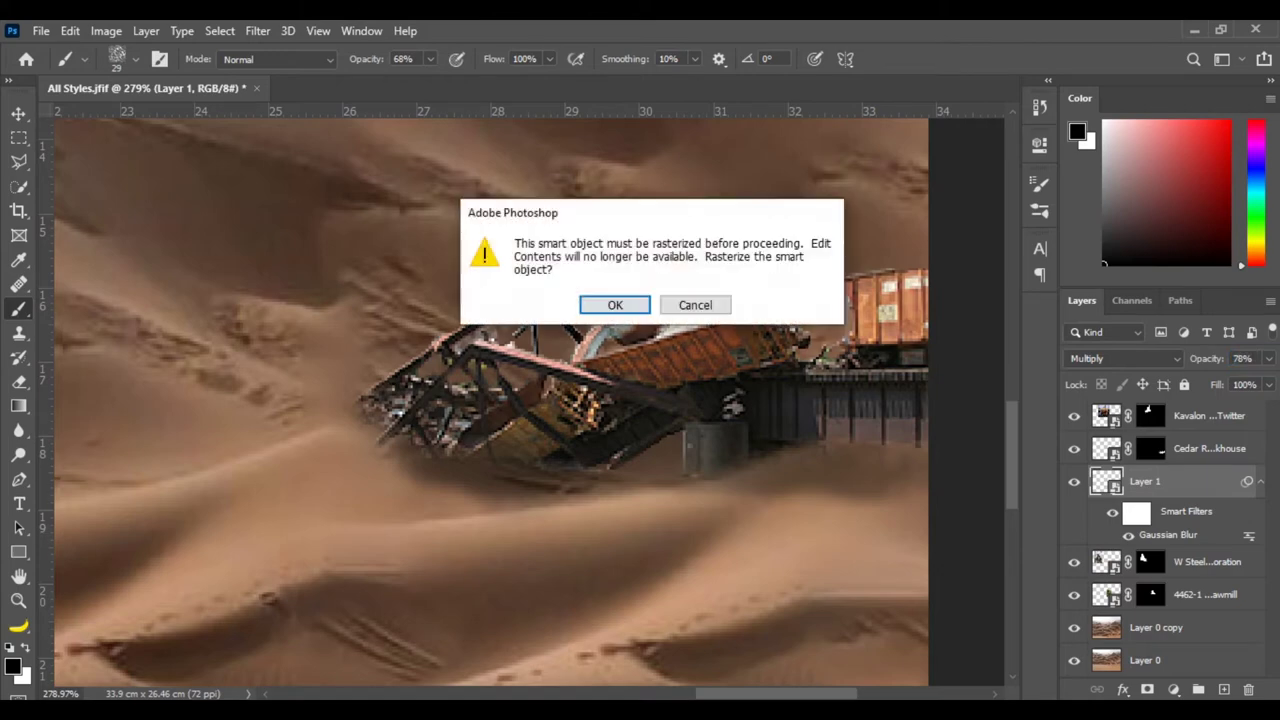
click(610, 304)
Free-transform the bridge's shadow, stretching it slightly toward the canvas's right edge.
scroll(312, 400, down, 5)
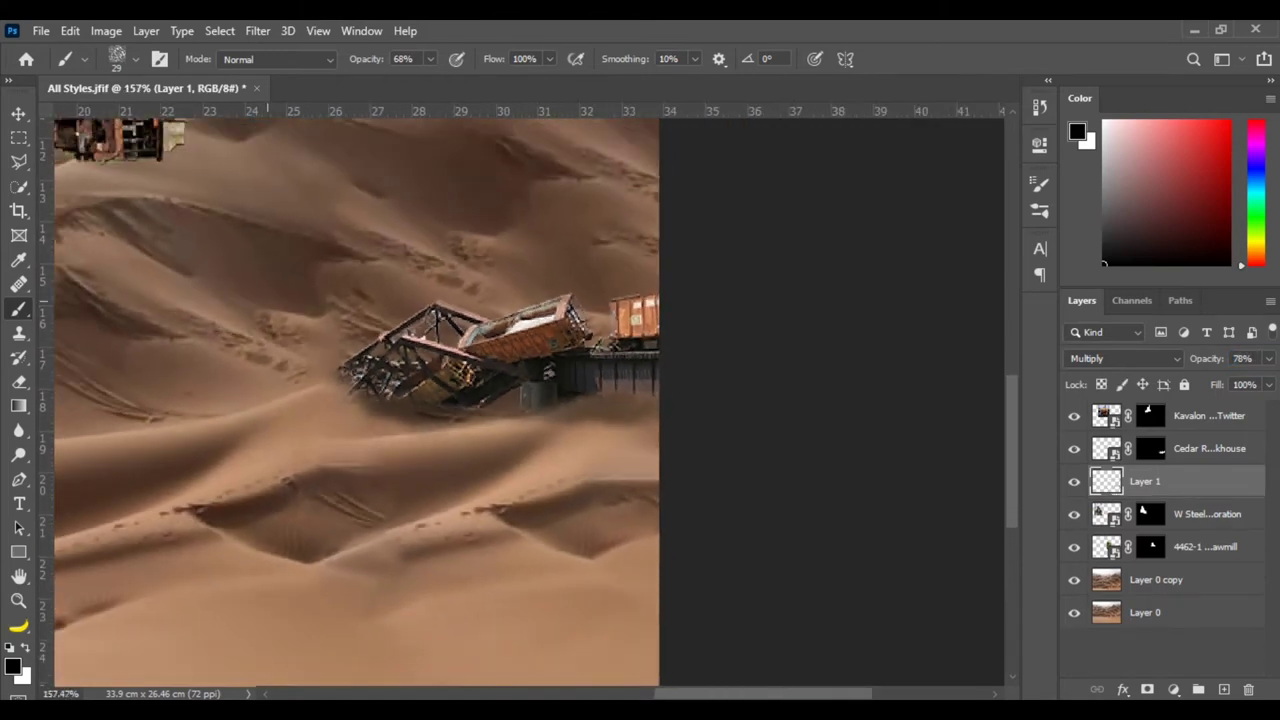
scroll(352, 400, down, 4)
key(v)
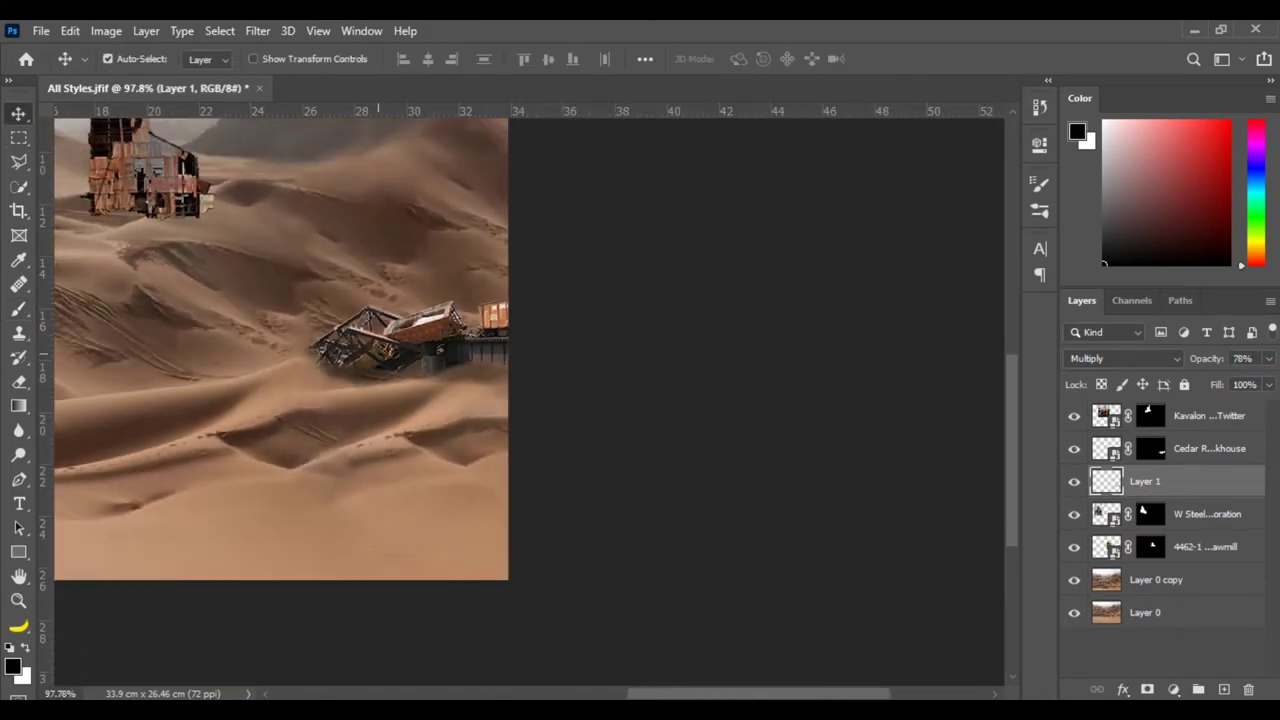
key(ctrl+t)
drag(508, 367, 525, 367)
key(Return)
scroll(460, 390, up, 3)
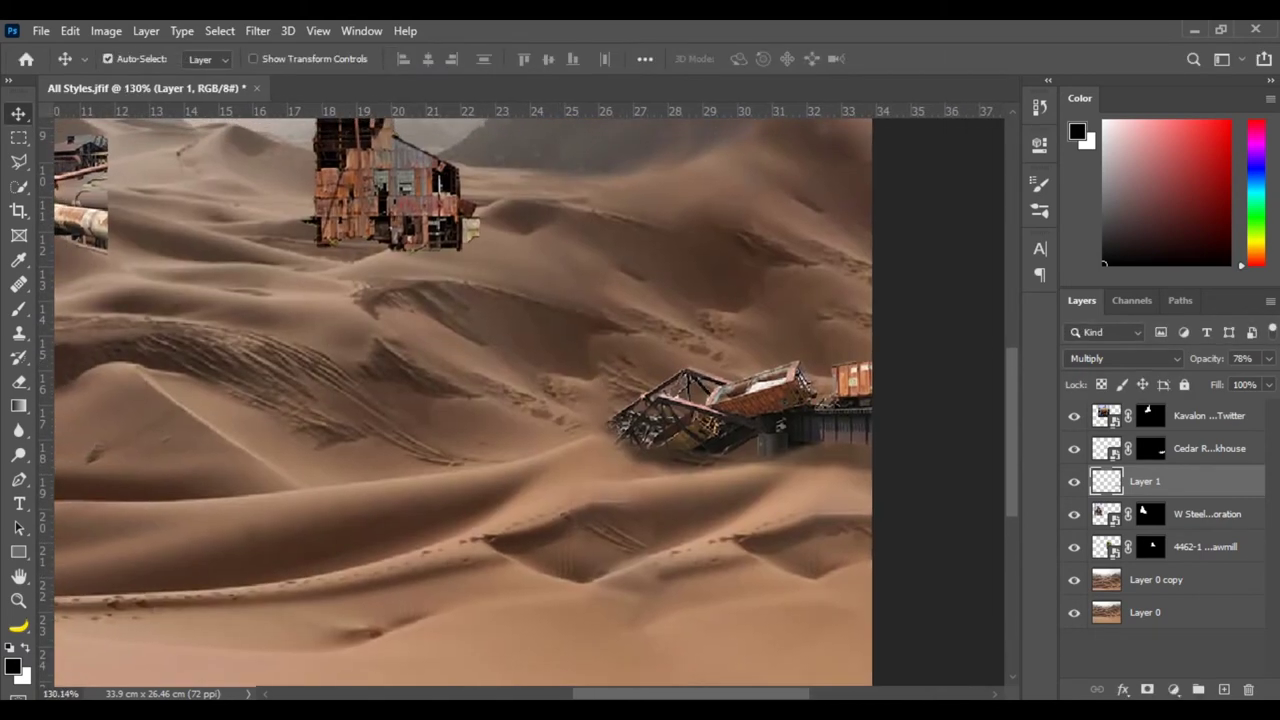
Move the steel plant to the left edge of the canvas and flip it horizontally.
key(alt+])
scroll(457, 400, up, 3)
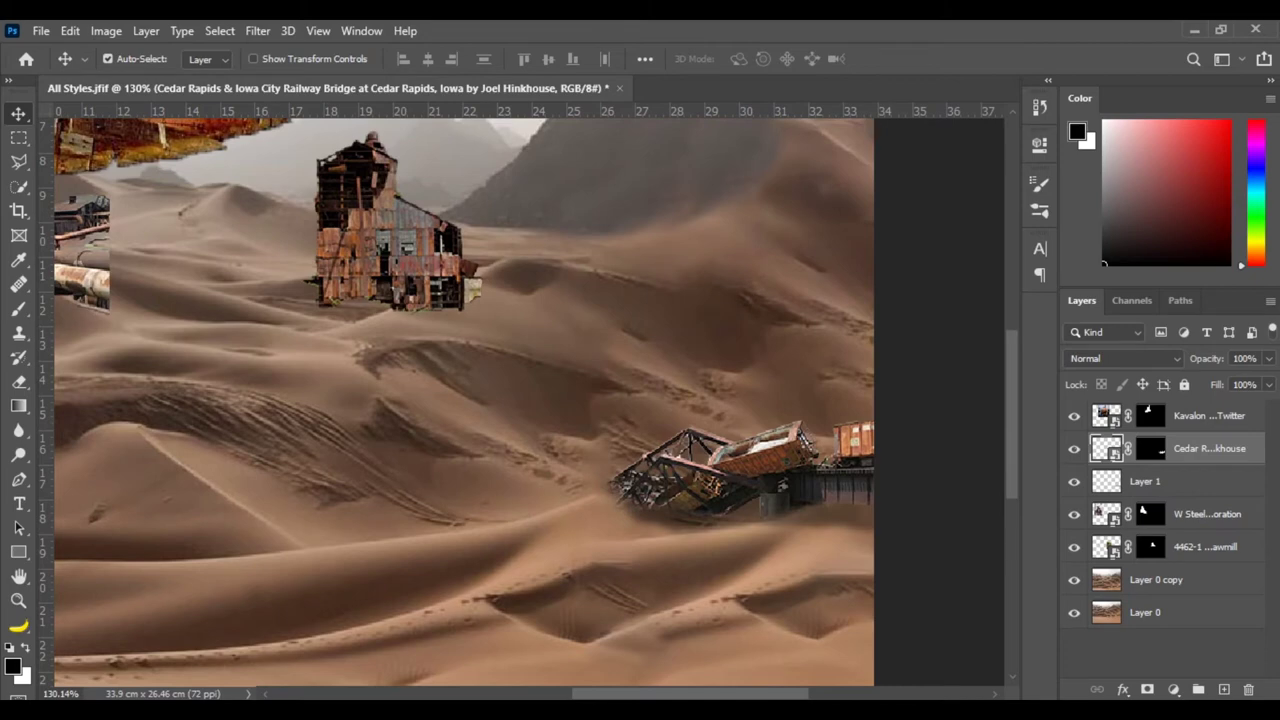
scroll(460, 400, left, 10)
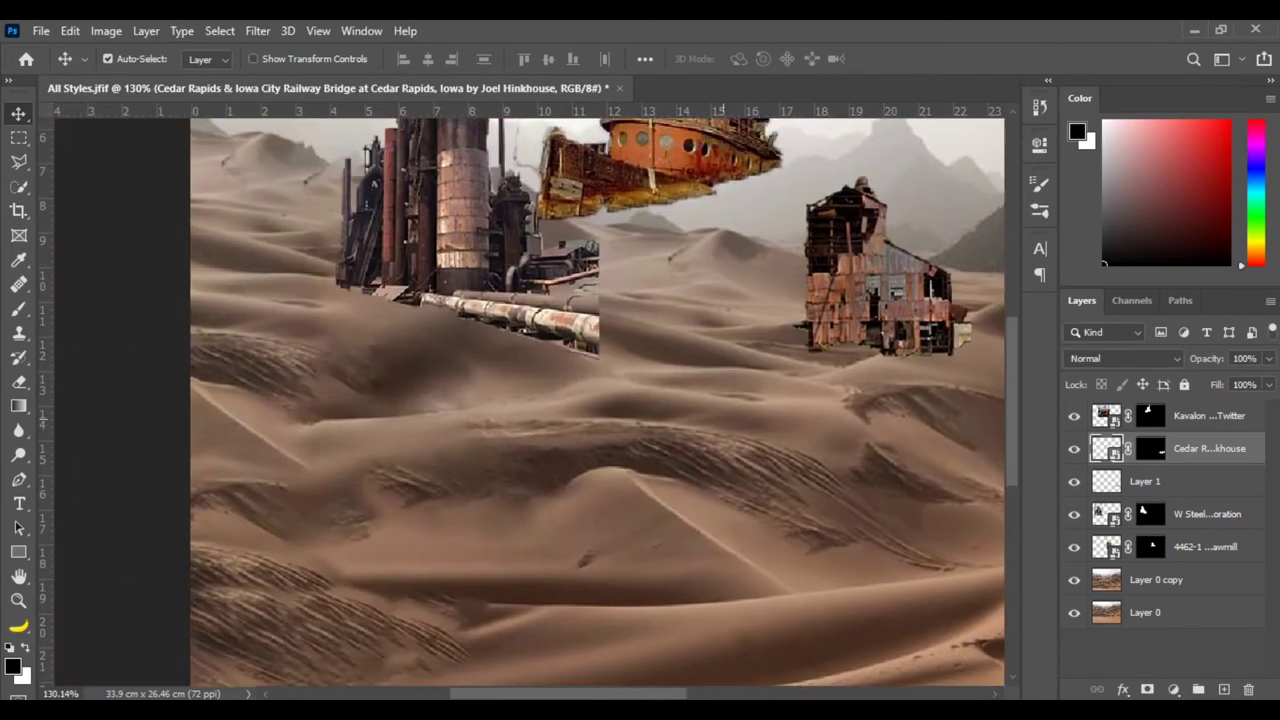
drag(490, 185, 405, 220)
key(ctrl+t)
right_click(367, 259)
click(422, 574)
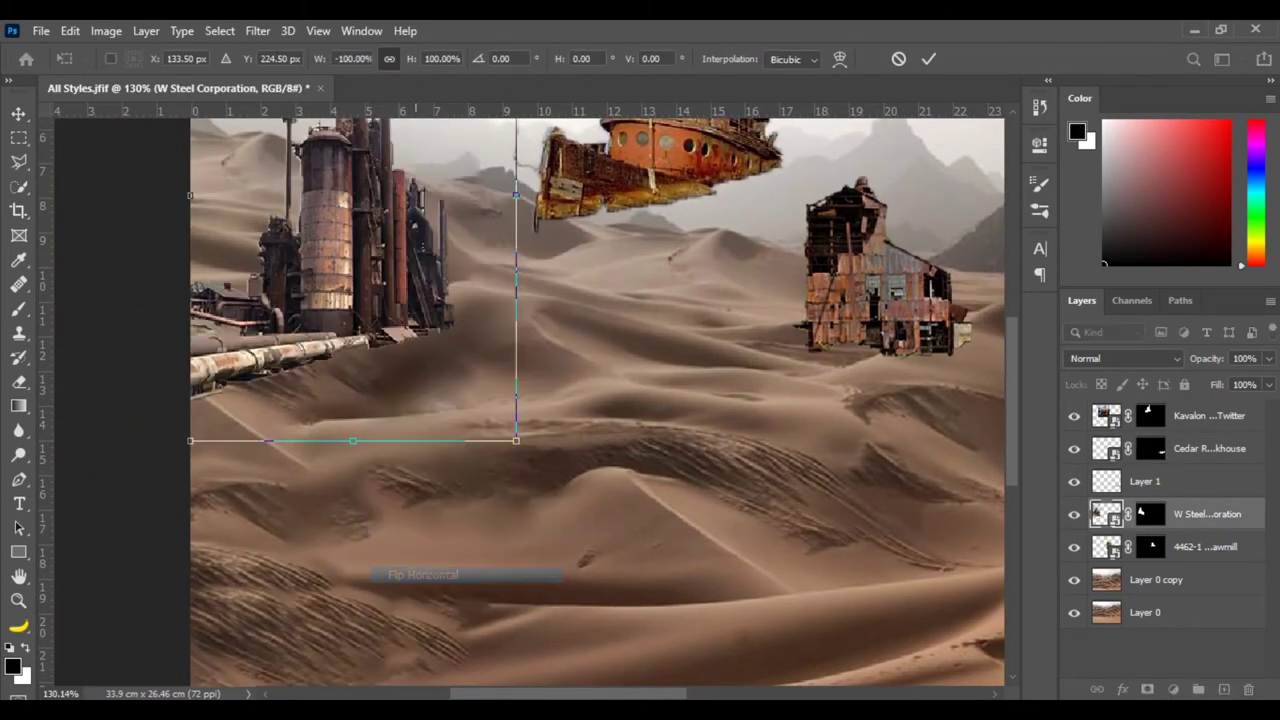
Place the steel plant in the canvas's lower left corner and scale it to 98.38%.
drag(369, 242, 323, 316)
scroll(628, 400, down, 3)
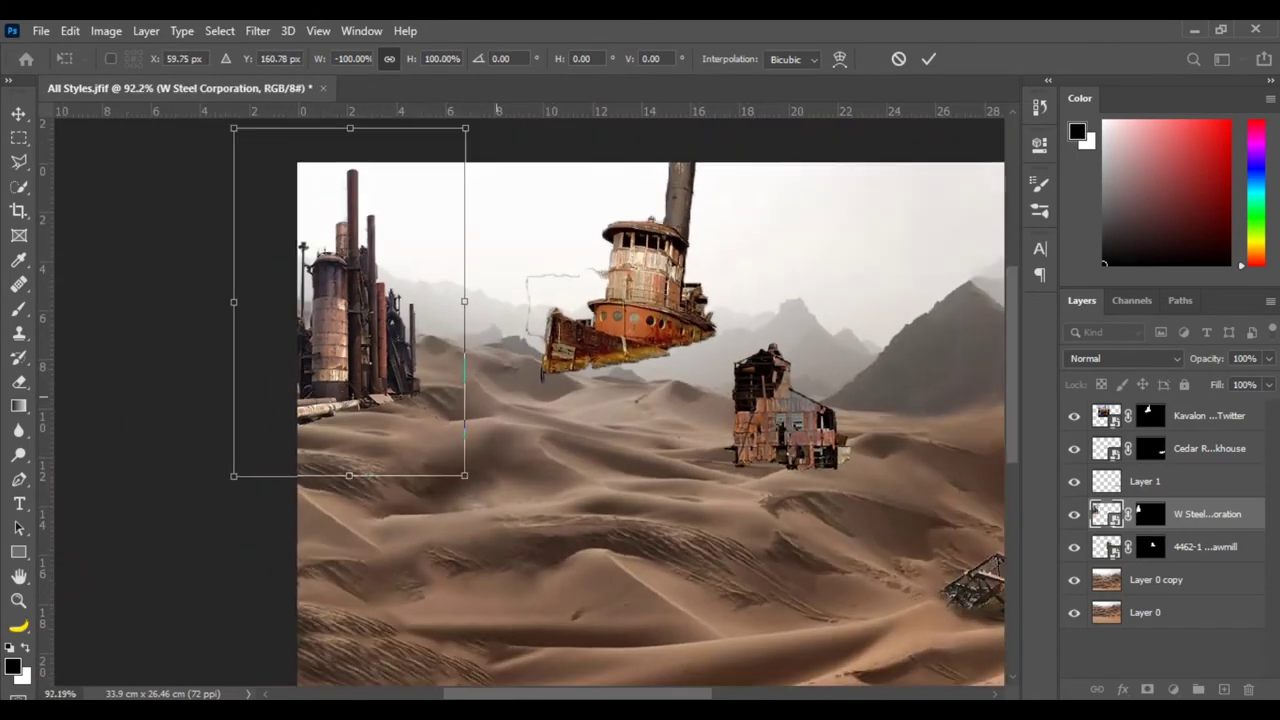
scroll(628, 400, down, 3)
drag(356, 174, 374, 480)
drag(439, 320, 436, 325)
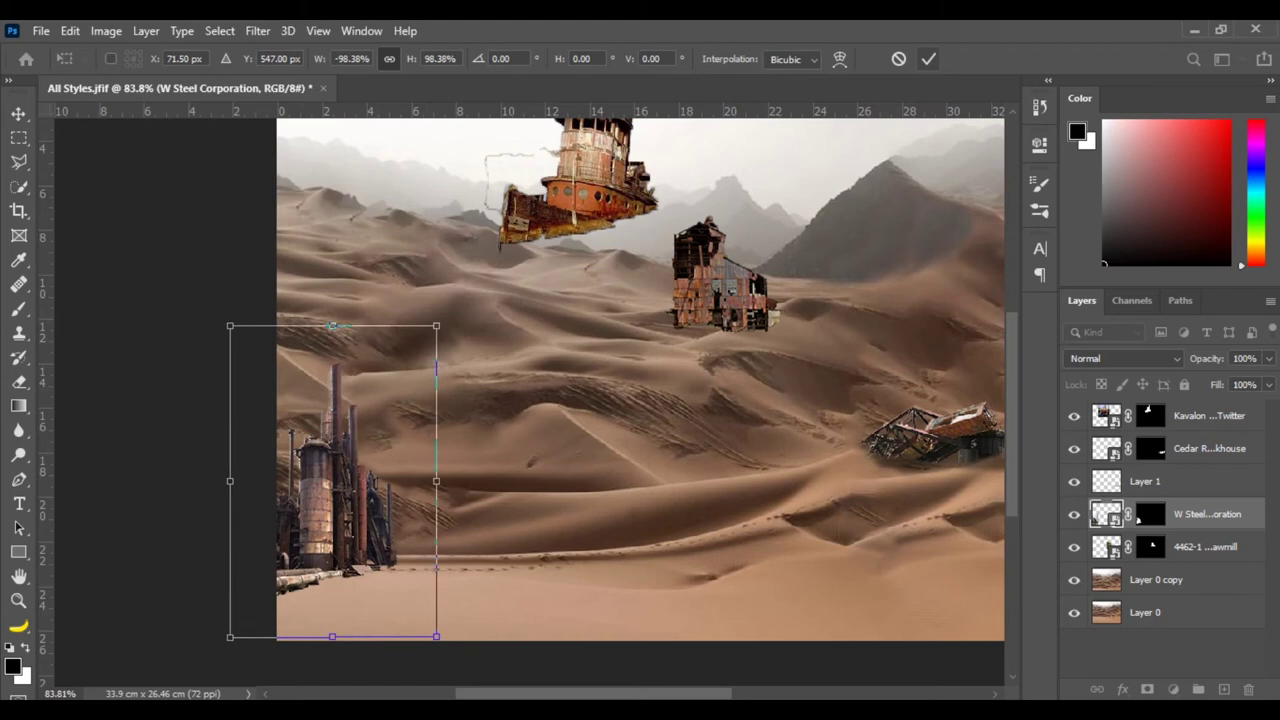
key(Return)
Paint black on the steel plant's layer mask to blend its base into the sand, reducing the brush opacity from 68% to 17%.
scroll(640, 400, up, 3)
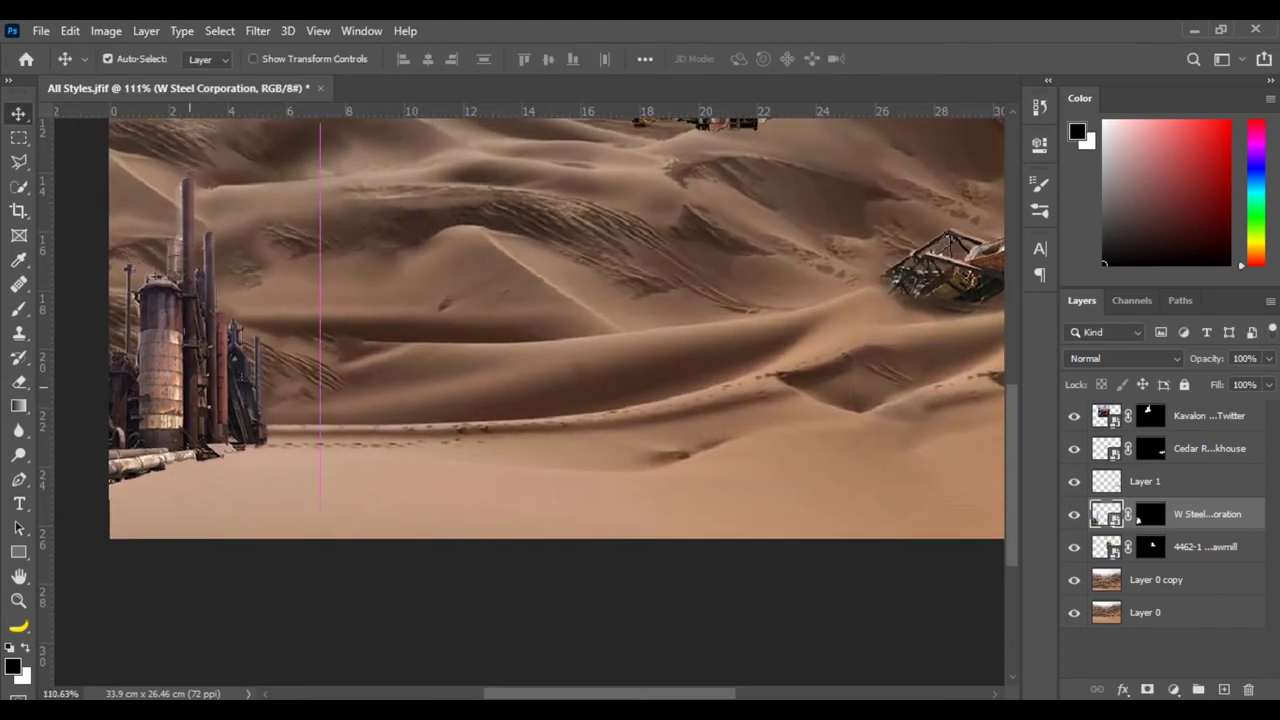
click(1150, 514)
key(b)
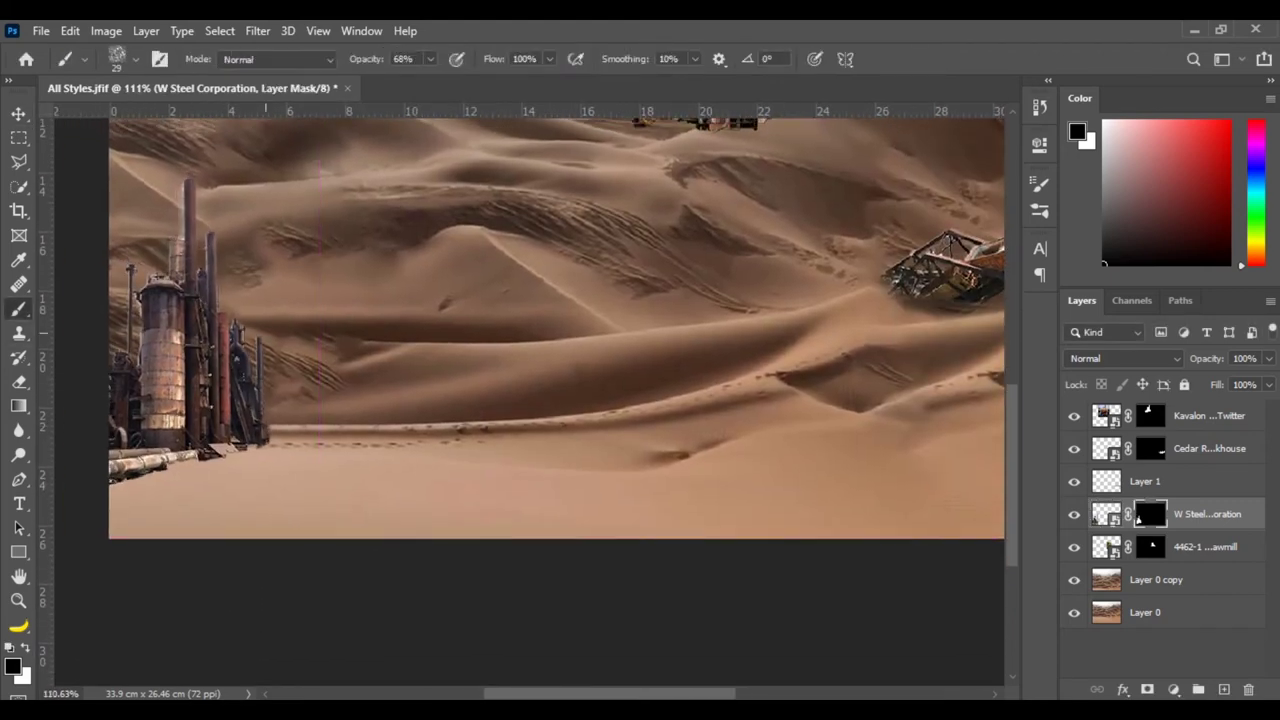
drag(112, 476, 236, 450)
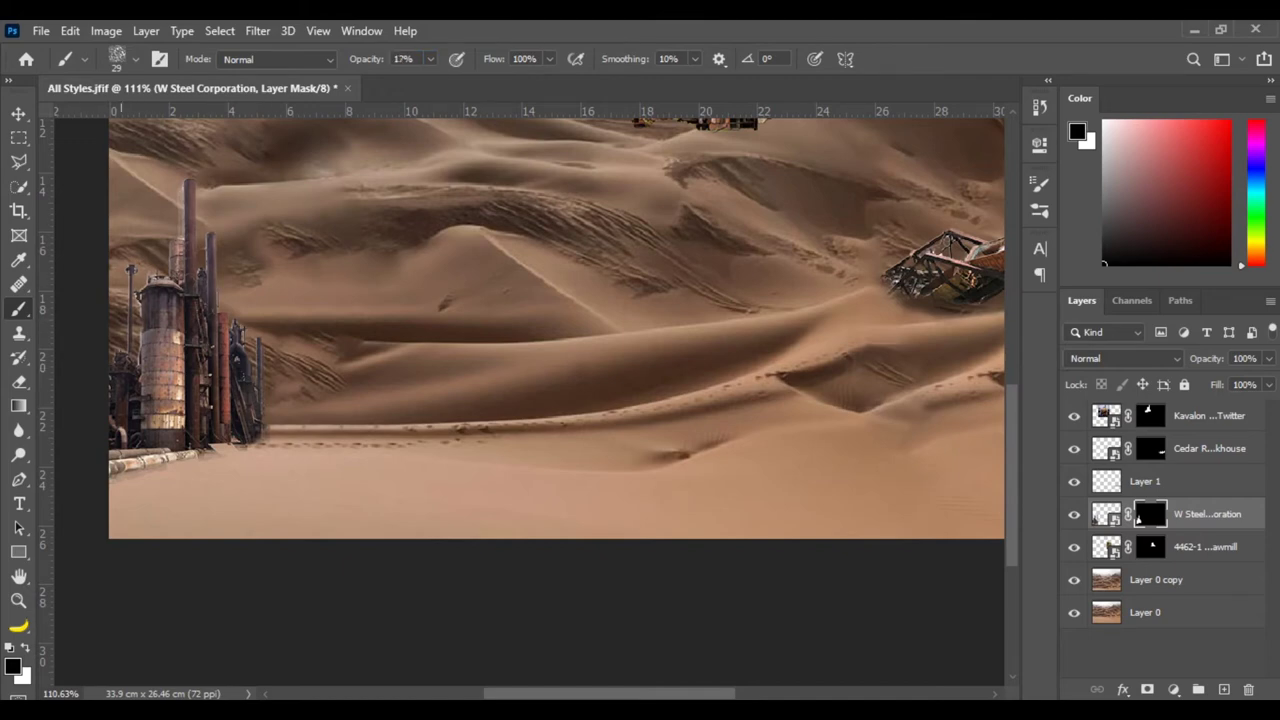
Move the tugboat left and down over the distant dunes in the upper left of the canvas.
scroll(255, 320, down, 2)
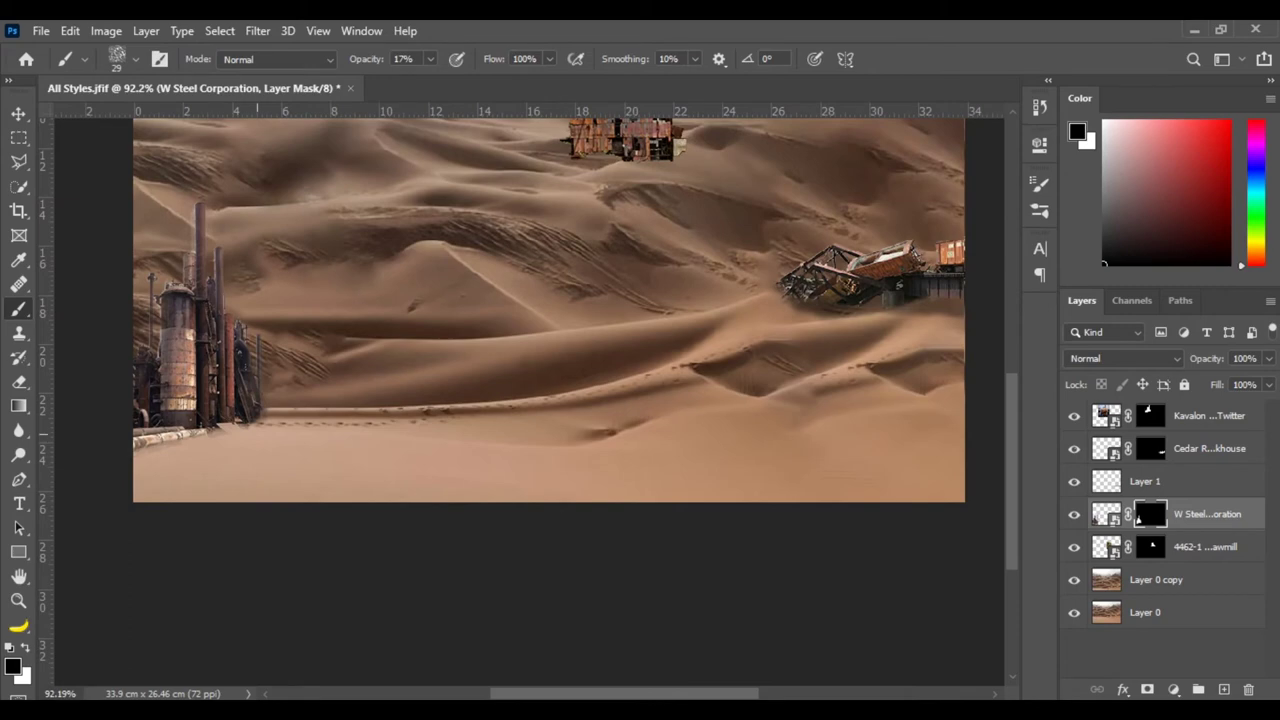
scroll(435, 320, down, 2)
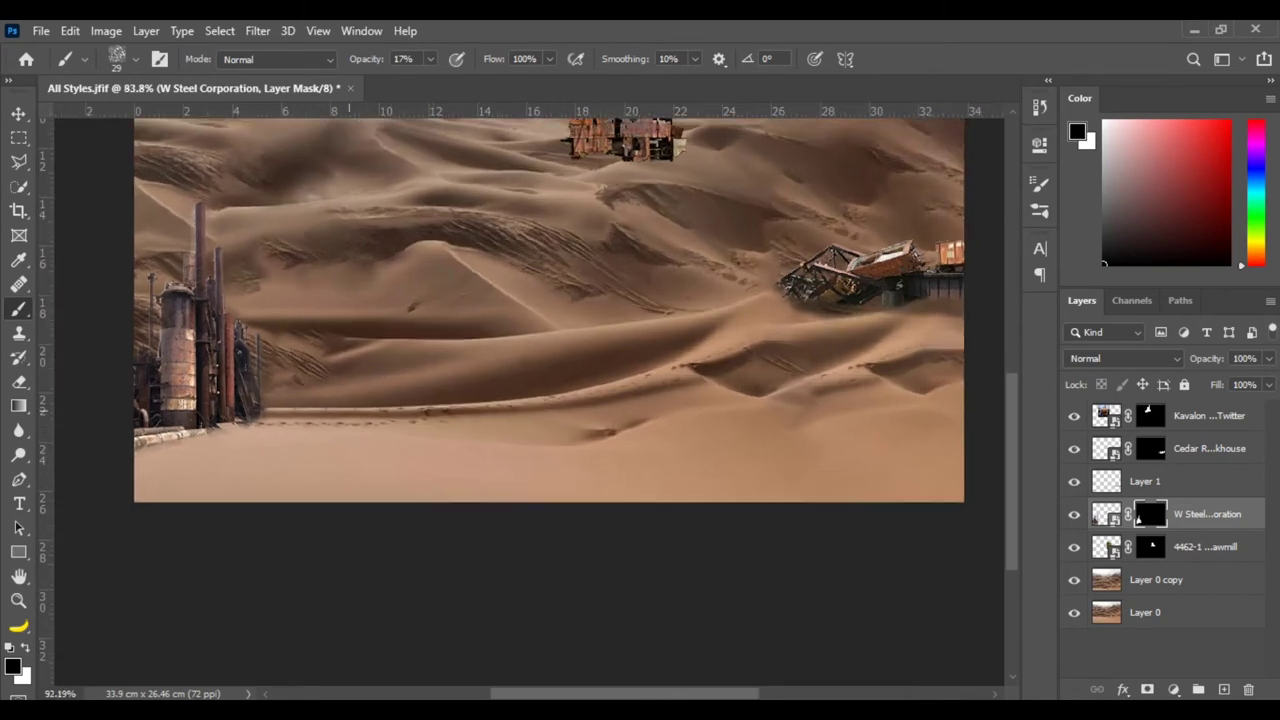
key(v)
drag(470, 235, 387, 258)
Shrink the sawmill and place it on the dune at the foot of the dark mountain.
click(590, 340)
key(ctrl+t)
drag(651, 268, 674, 232)
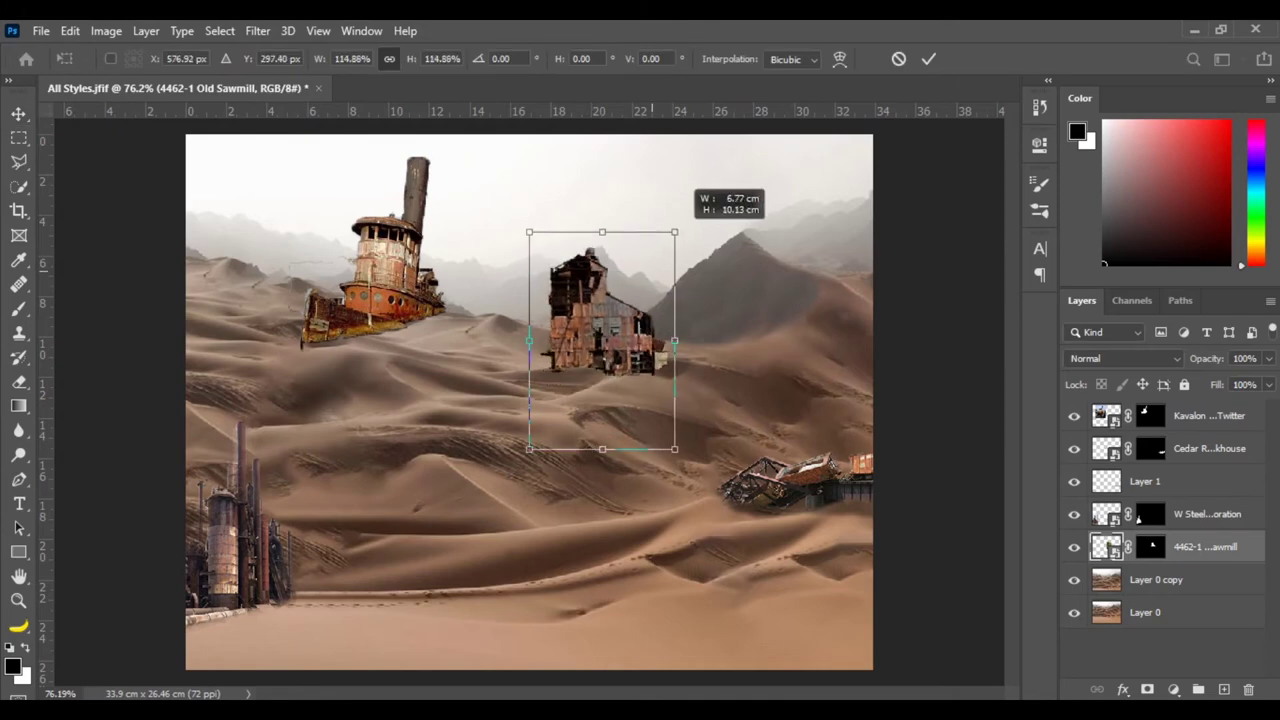
drag(529, 449, 509, 480)
drag(590, 360, 693, 311)
drag(776, 185, 662, 353)
scroll(720, 328, up, 3)
key(Return)
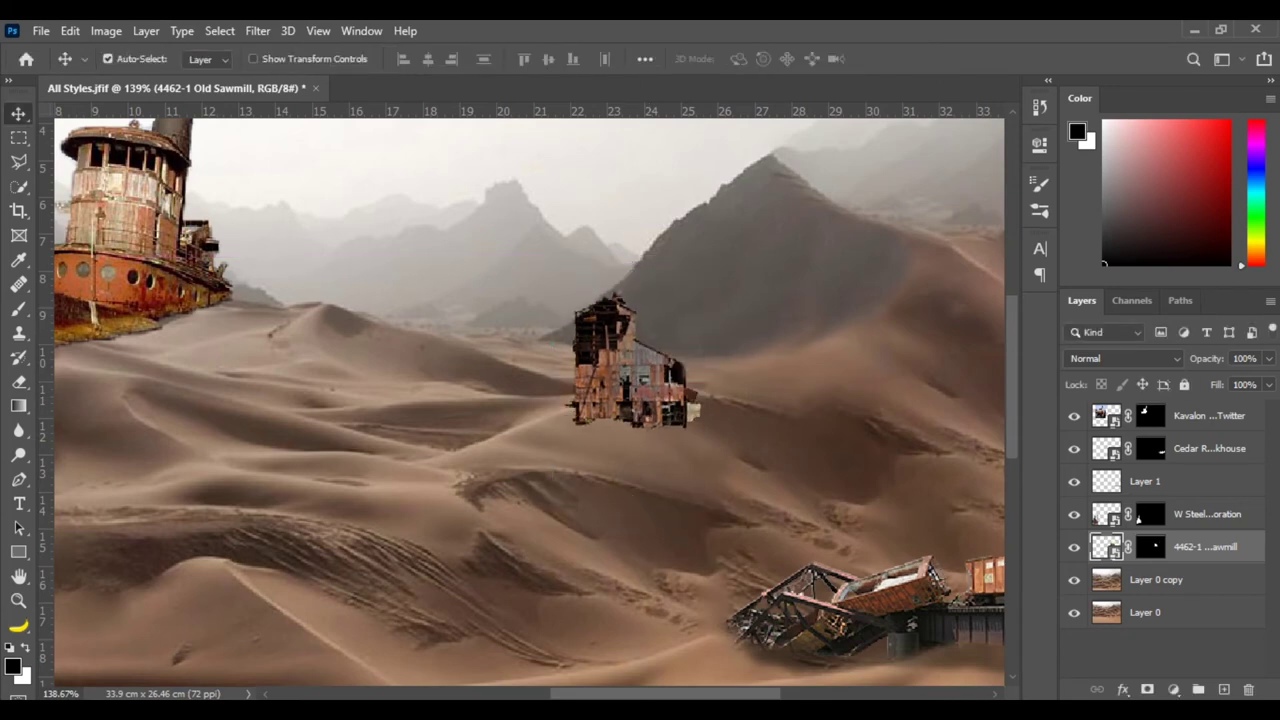
Paint black on the sawmill's layer mask at 100% brush opacity to hide its base behind the dune, dimming the layer to 55% while painting.
key(5)
key(8)
key(b)
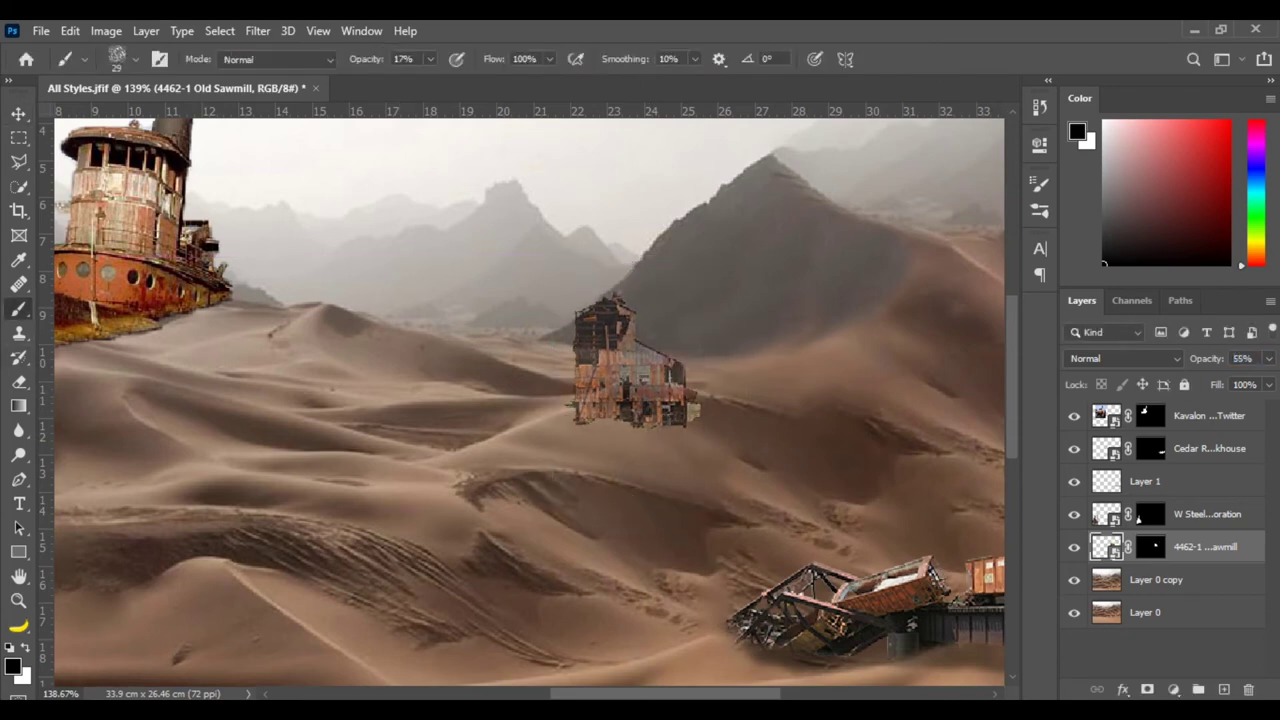
key(ctrl+backslash)
key(0)
mouse_move(575, 414)
mouse_down()
mouse_move(686, 414)
mouse_move(661, 400)
mouse_up()
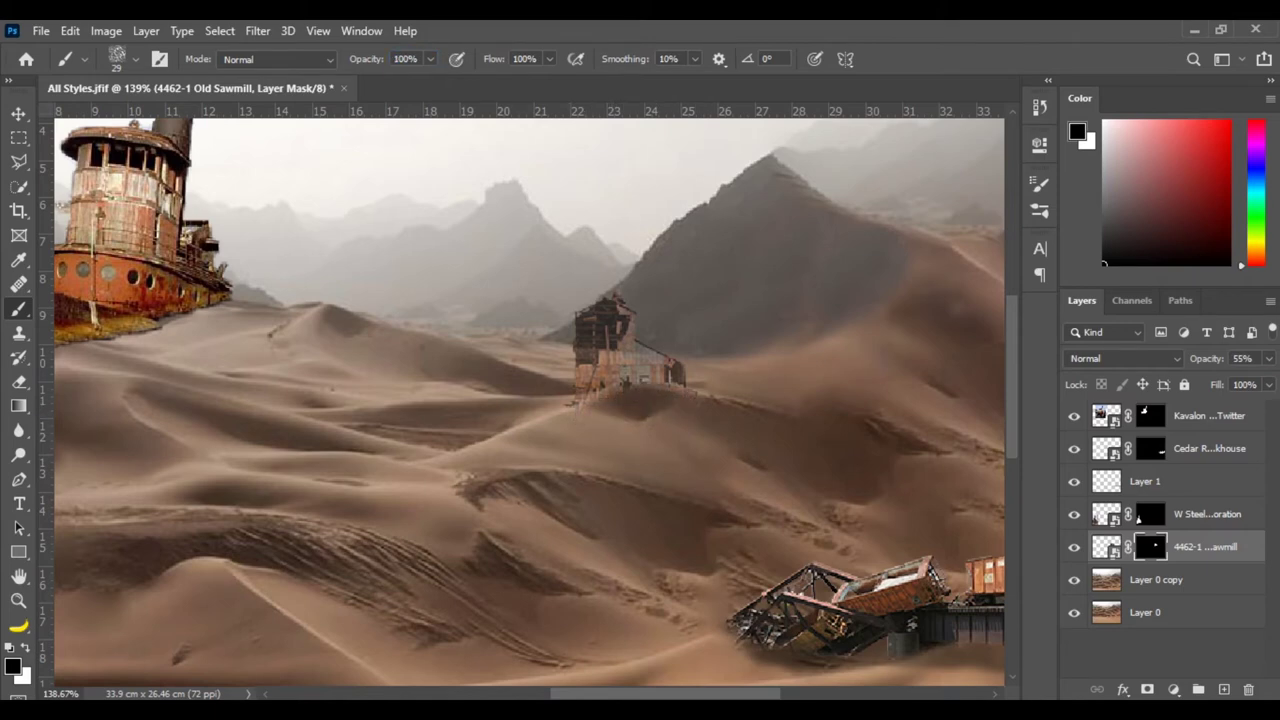
key(Return)
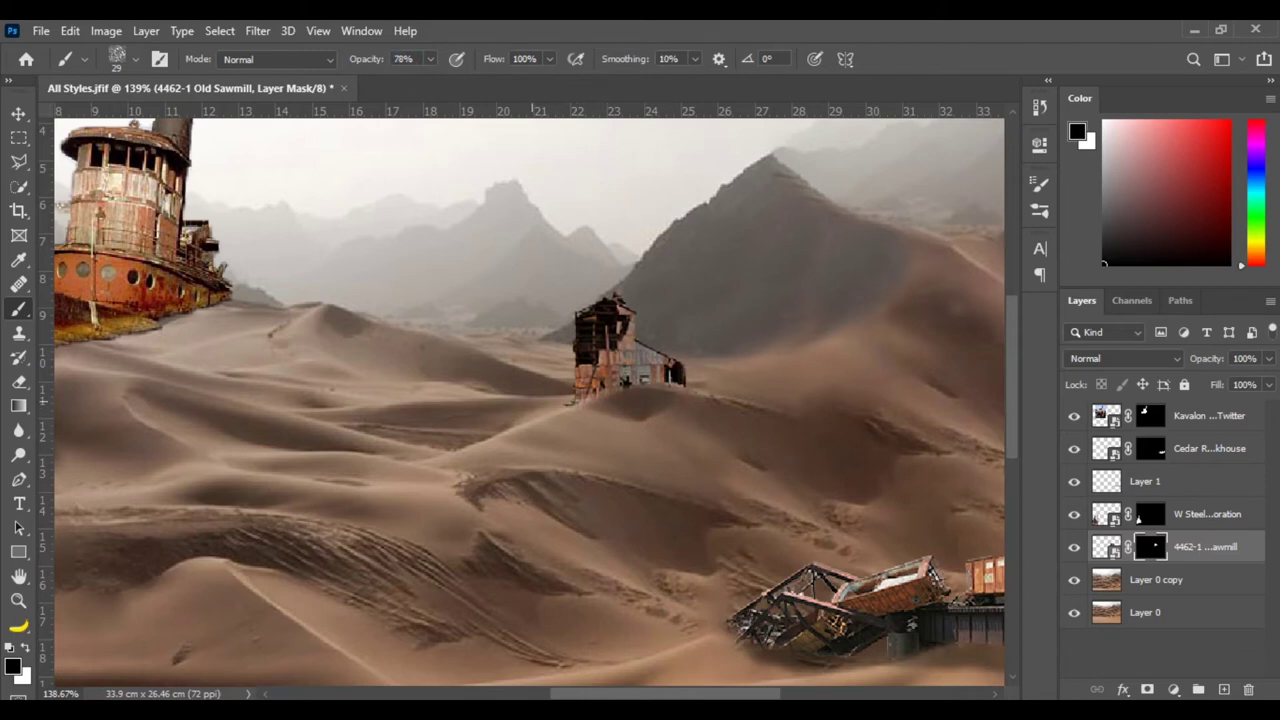
Scale the tugboat to 31.40% and place it on the dune crest above the steel plant.
scroll(474, 468, down, 5)
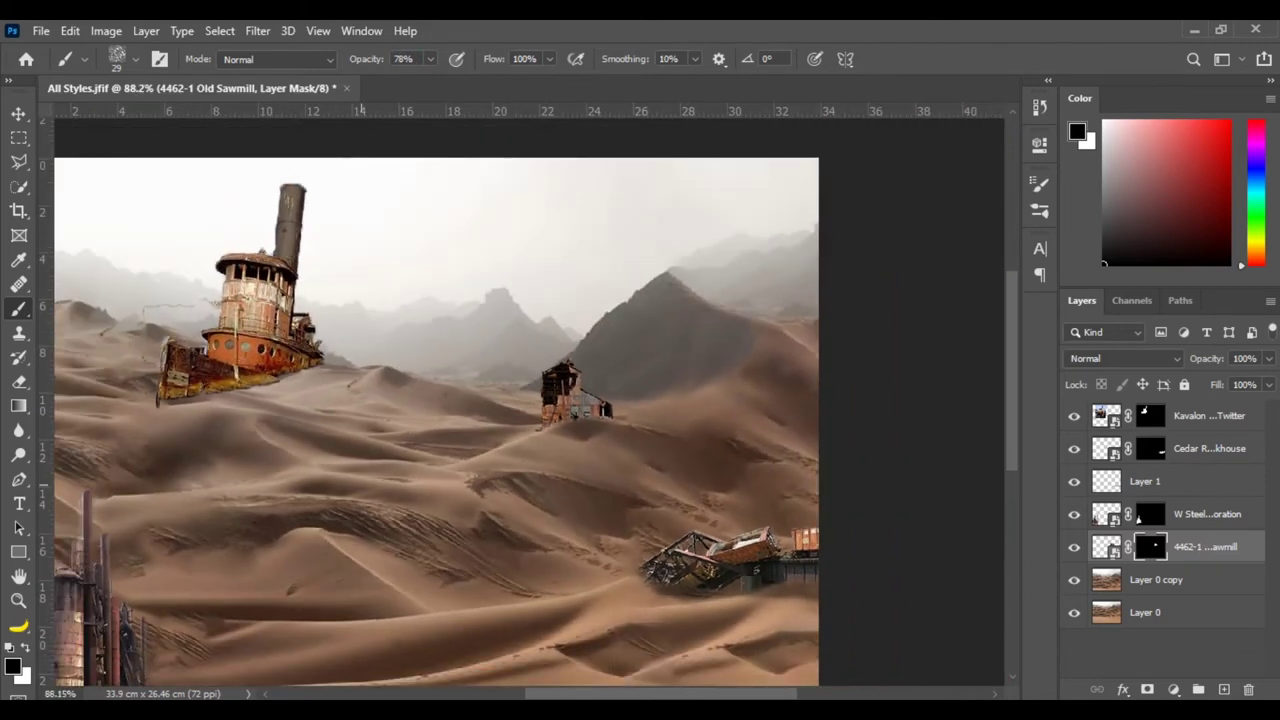
scroll(460, 400, down, 3)
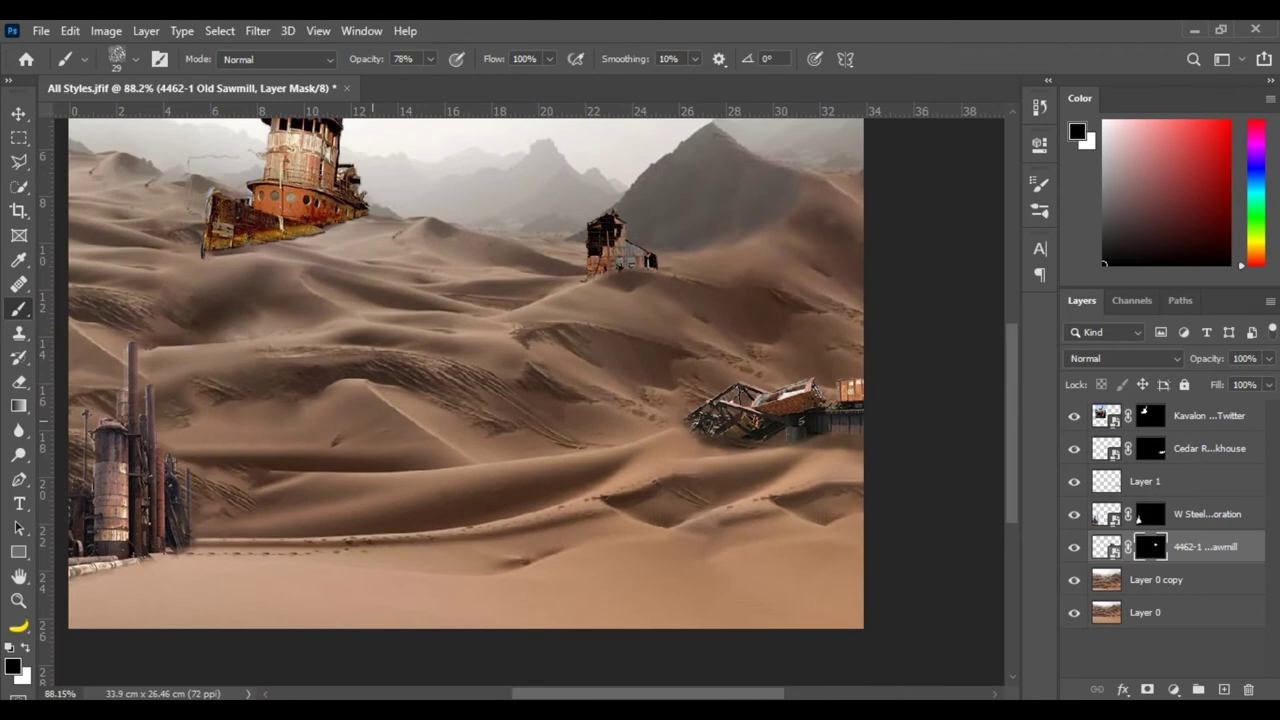
key(v)
drag(330, 200, 345, 245)
drag(448, 424, 371, 314)
drag(302, 238, 243, 309)
scroll(248, 322, up, 3)
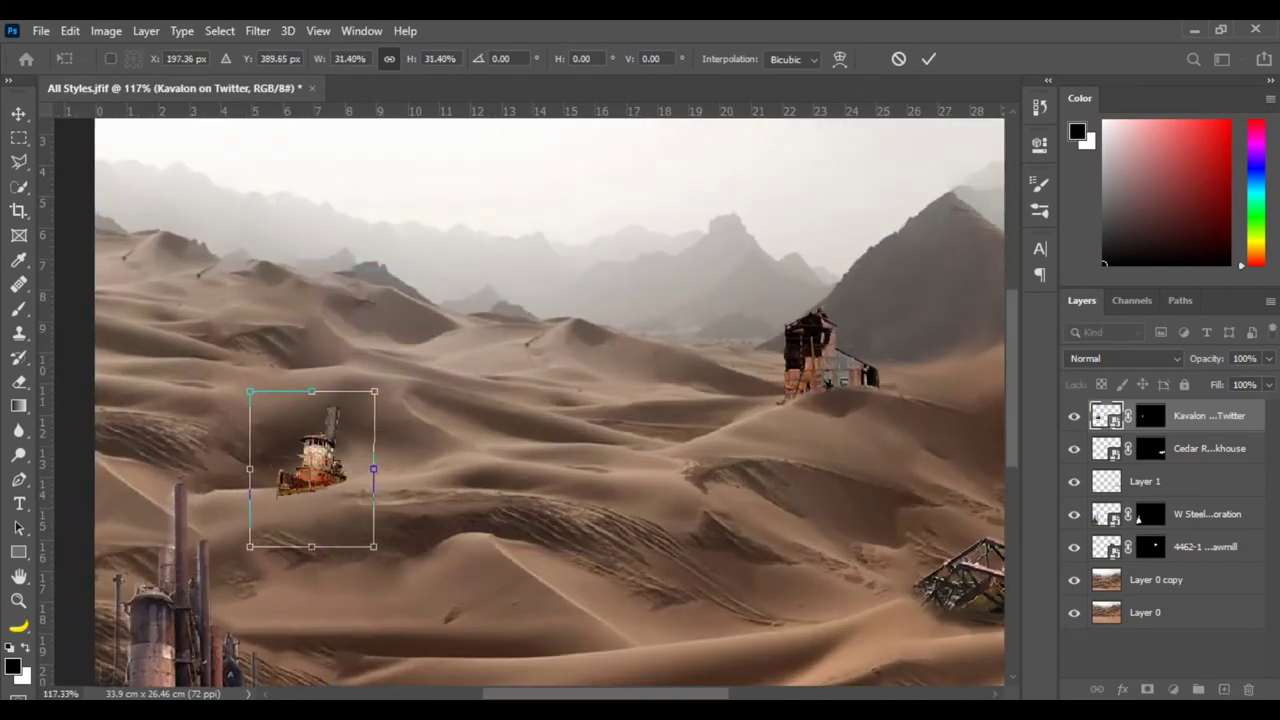
key(Return)
scroll(300, 470, up, 3)
scroll(330, 495, up, 1)
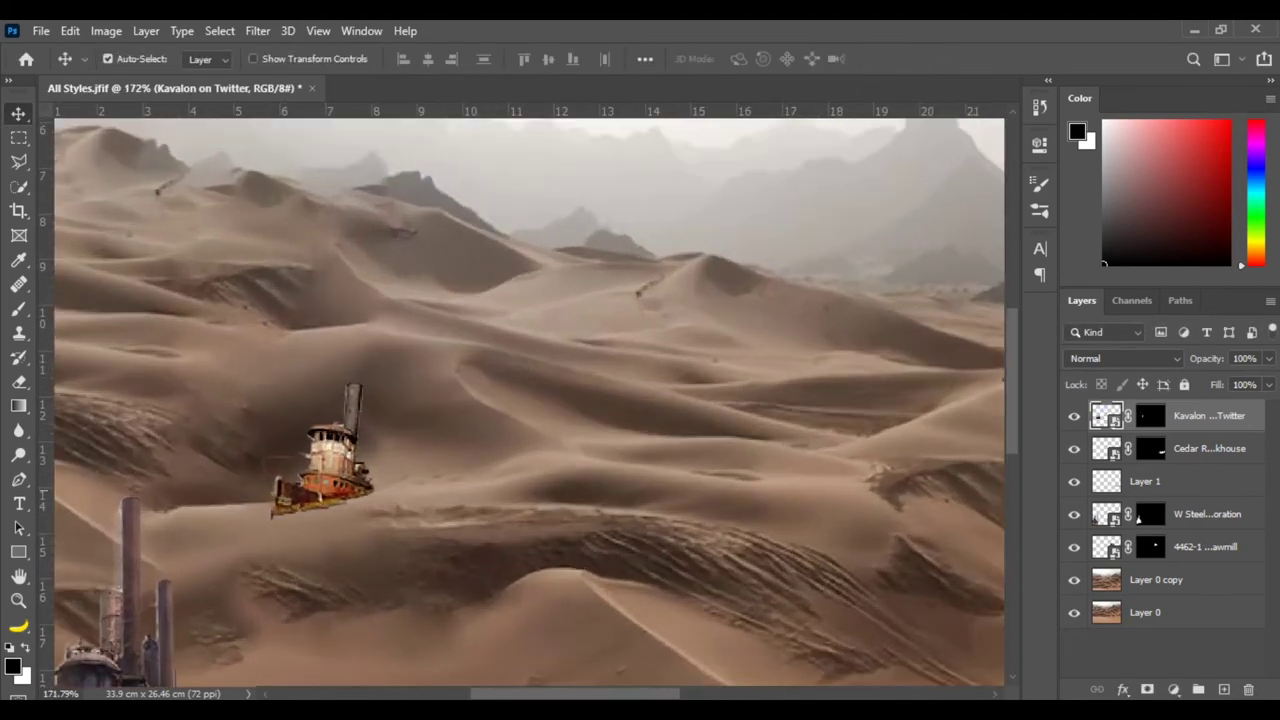
Paint black on the tugboat's layer mask along the base of the hull to sink it into the dune crest.
click(1150, 415)
key(b)
drag(310, 506, 366, 497)
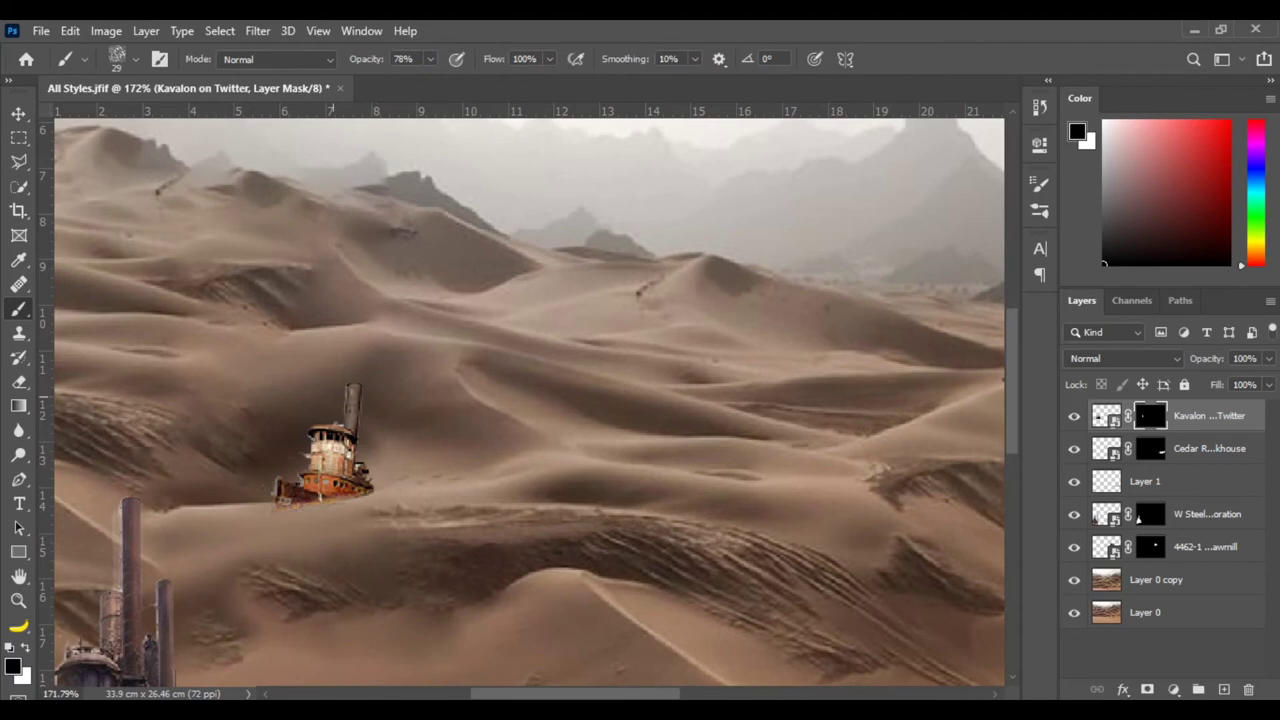
mouse_move(298, 498)
mouse_down()
mouse_move(372, 494)
mouse_move(278, 504)
mouse_up()
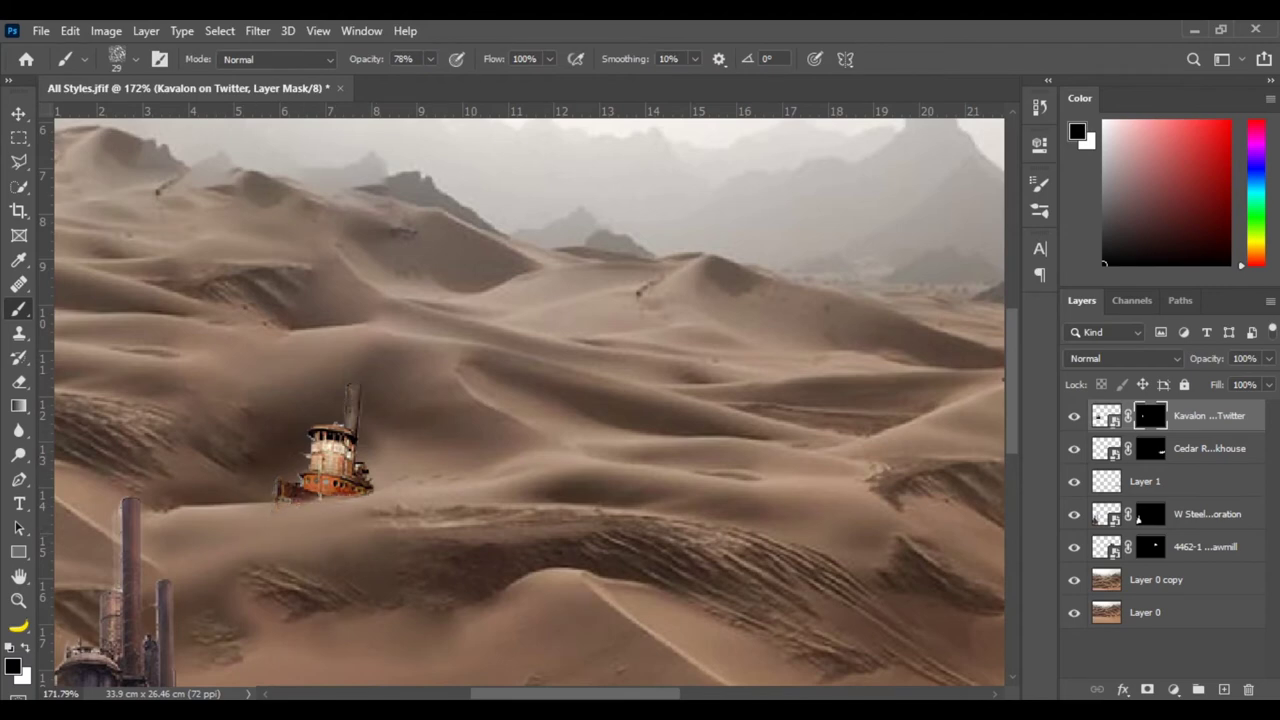
Add a new layer beneath the tugboat and paint a black shadow beside its hull with the Soft Round Pressure Opacity brush at 29 px.
click(1223, 689)
key(ctrl+bracketleft)
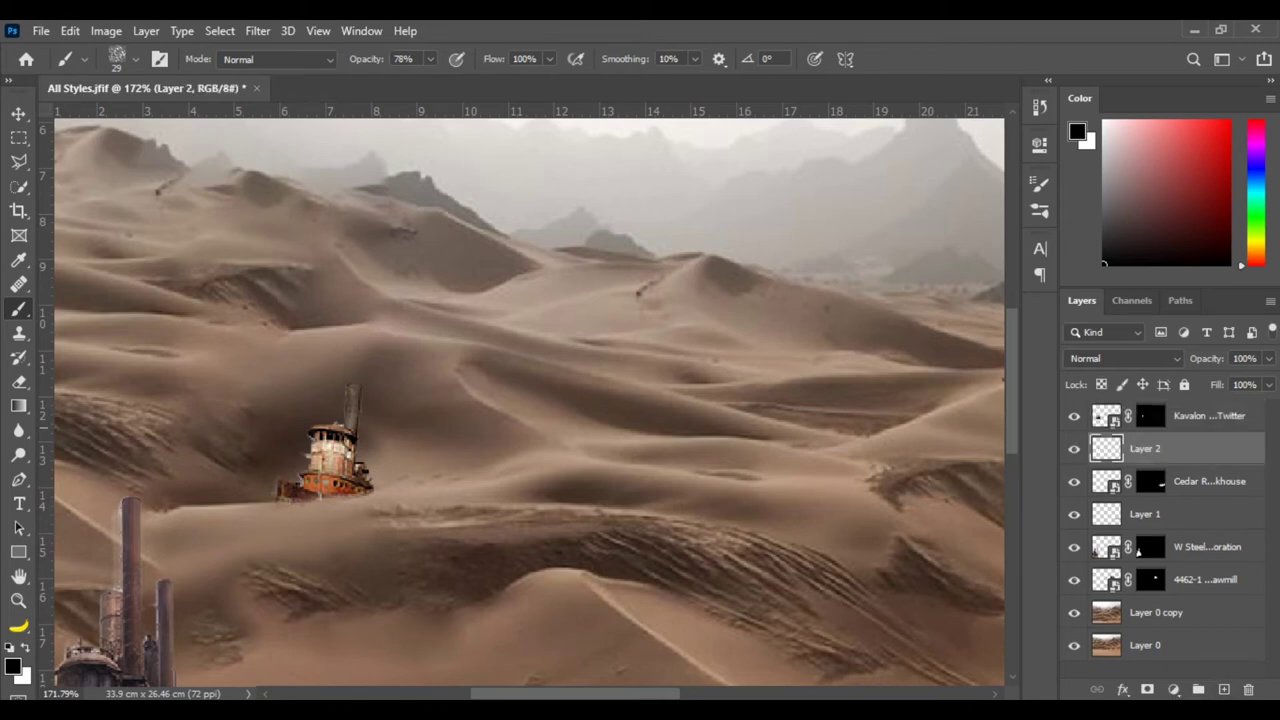
right_click(242, 216)
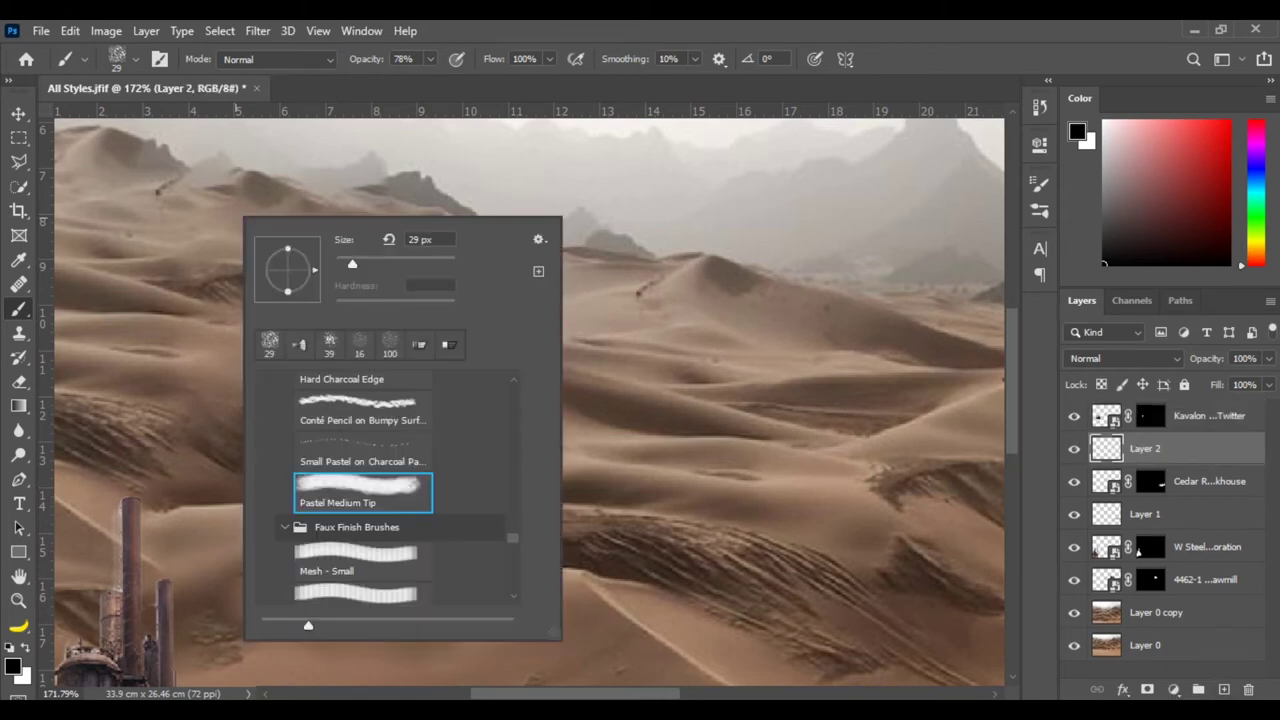
scroll(380, 480, up, 10)
click(344, 391)
right_click(308, 273)
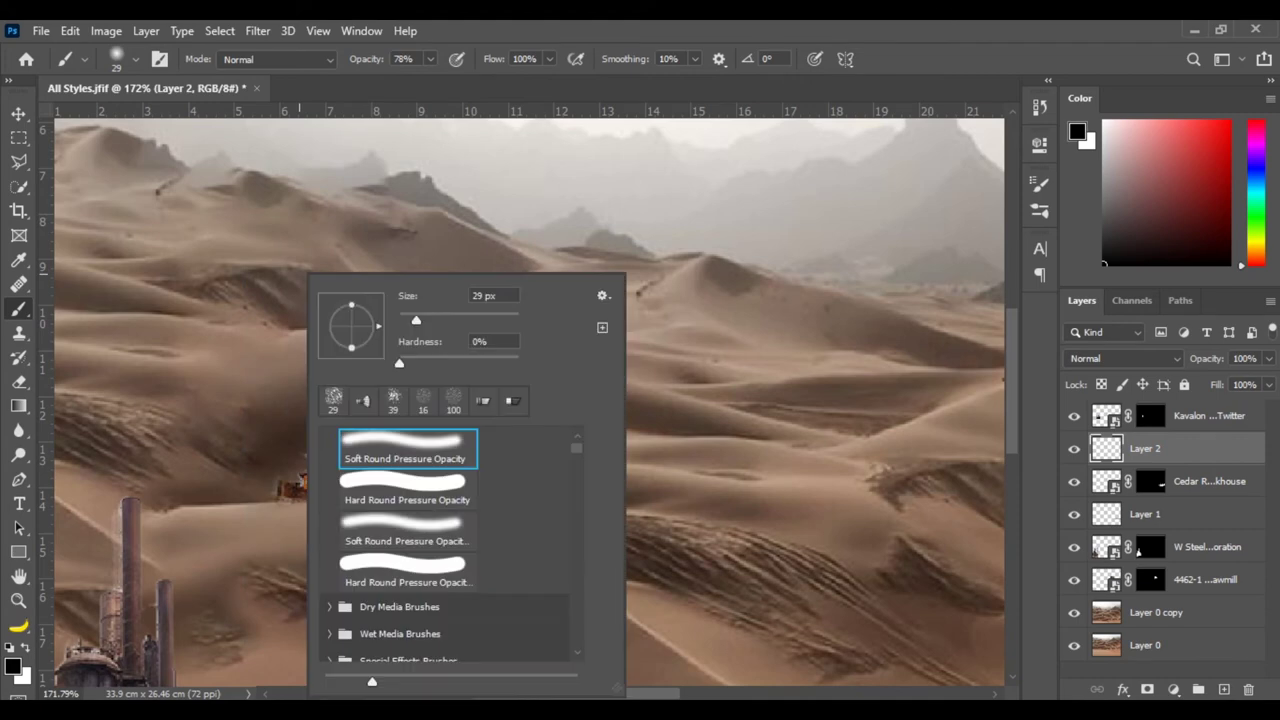
key(Return)
mouse_move(271, 493)
mouse_down()
mouse_move(260, 495)
mouse_move(280, 480)
mouse_move(227, 499)
mouse_move(248, 452)
mouse_up()
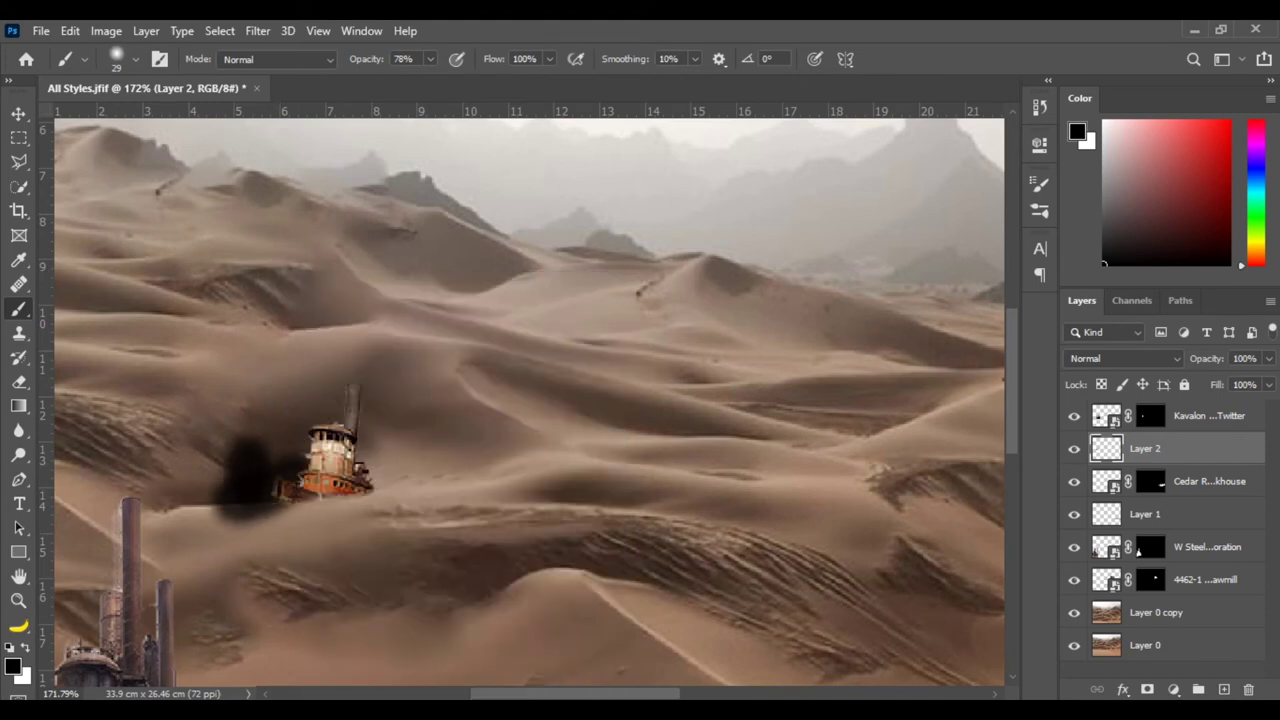
Set the tugboat shadow layer to Overlay and split its Blend If underlying-layer sliders to 0/103 for black and 0/255 for white.
click(1125, 358)
key(Up)
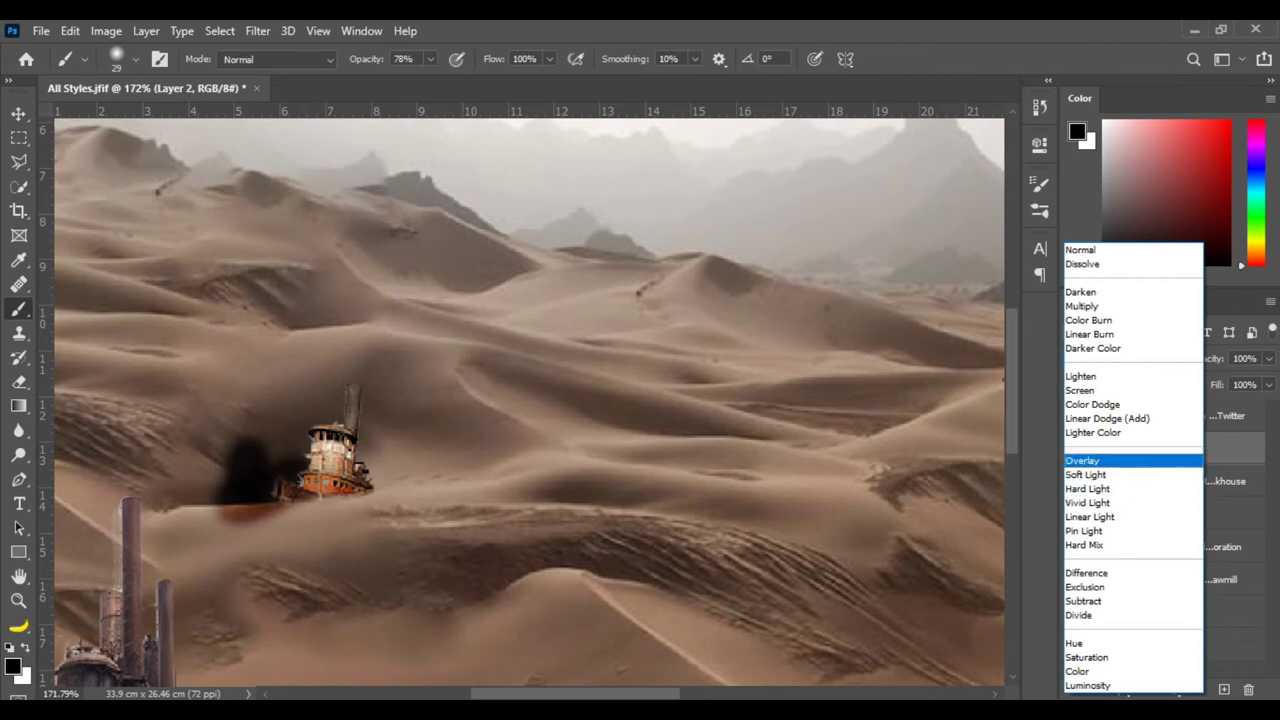
key(Return)
double_click(1200, 448)
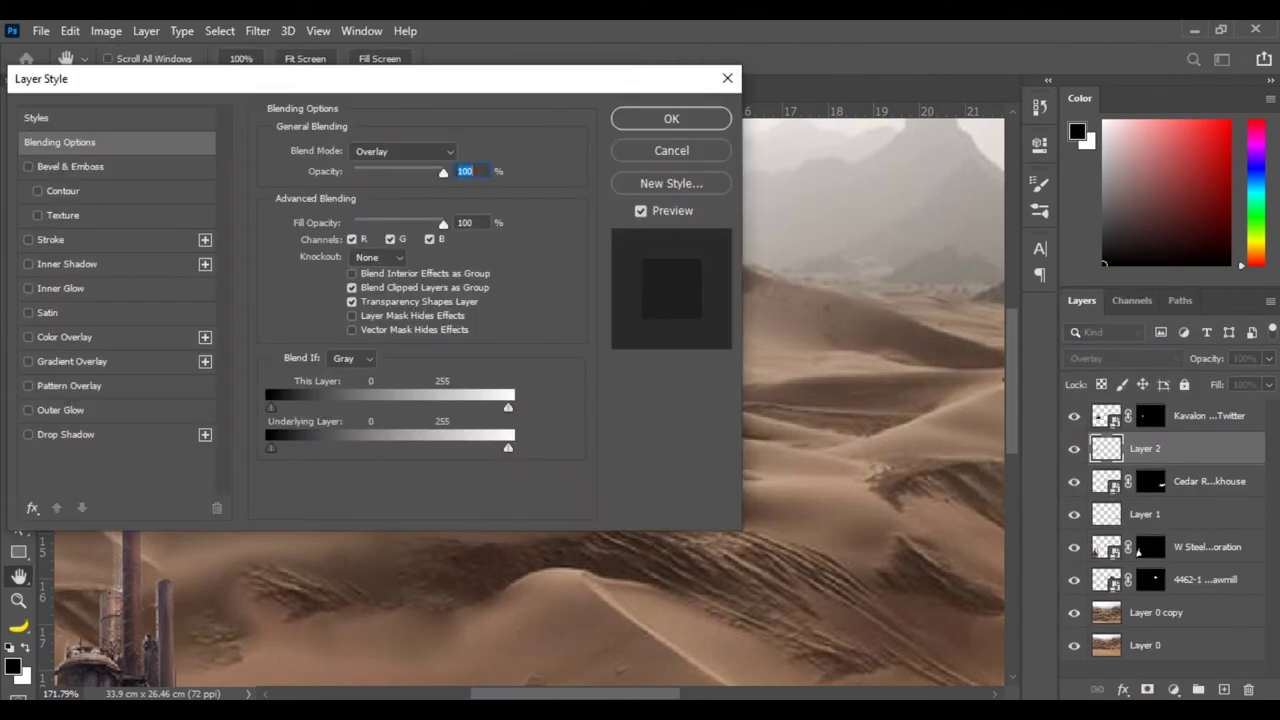
drag(771, 500, 869, 500)
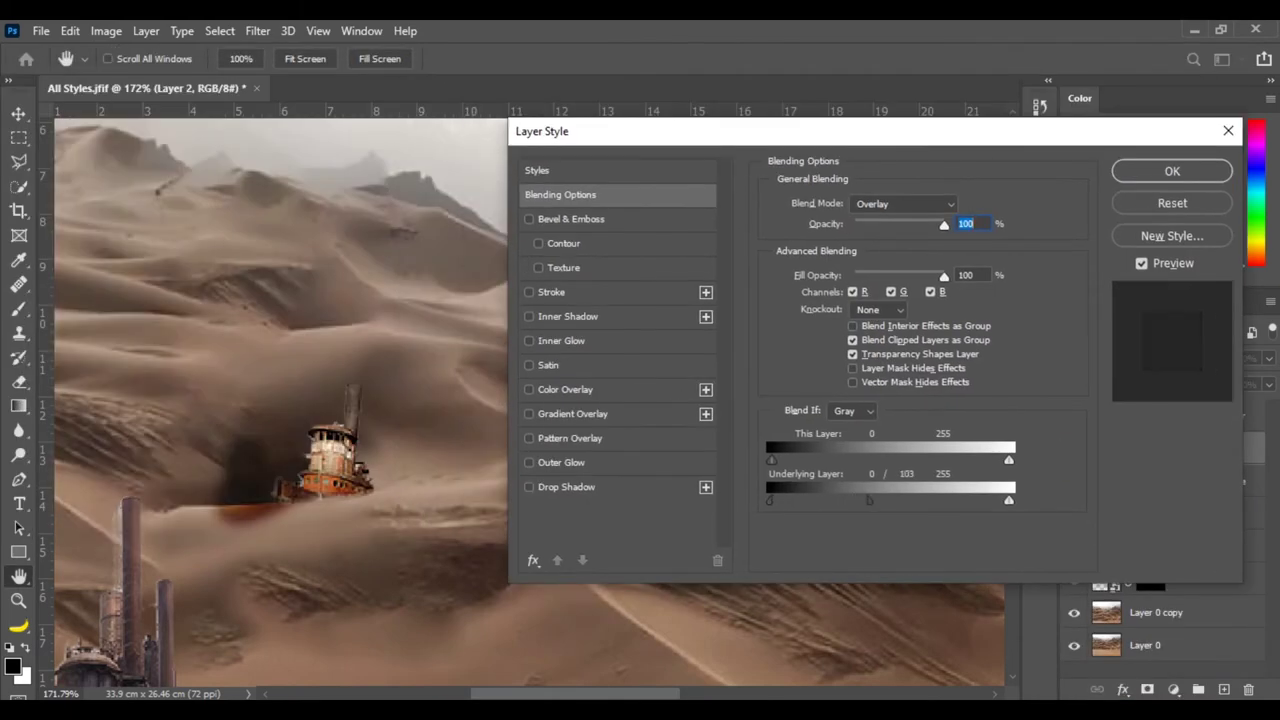
drag(1008, 500, 836, 500)
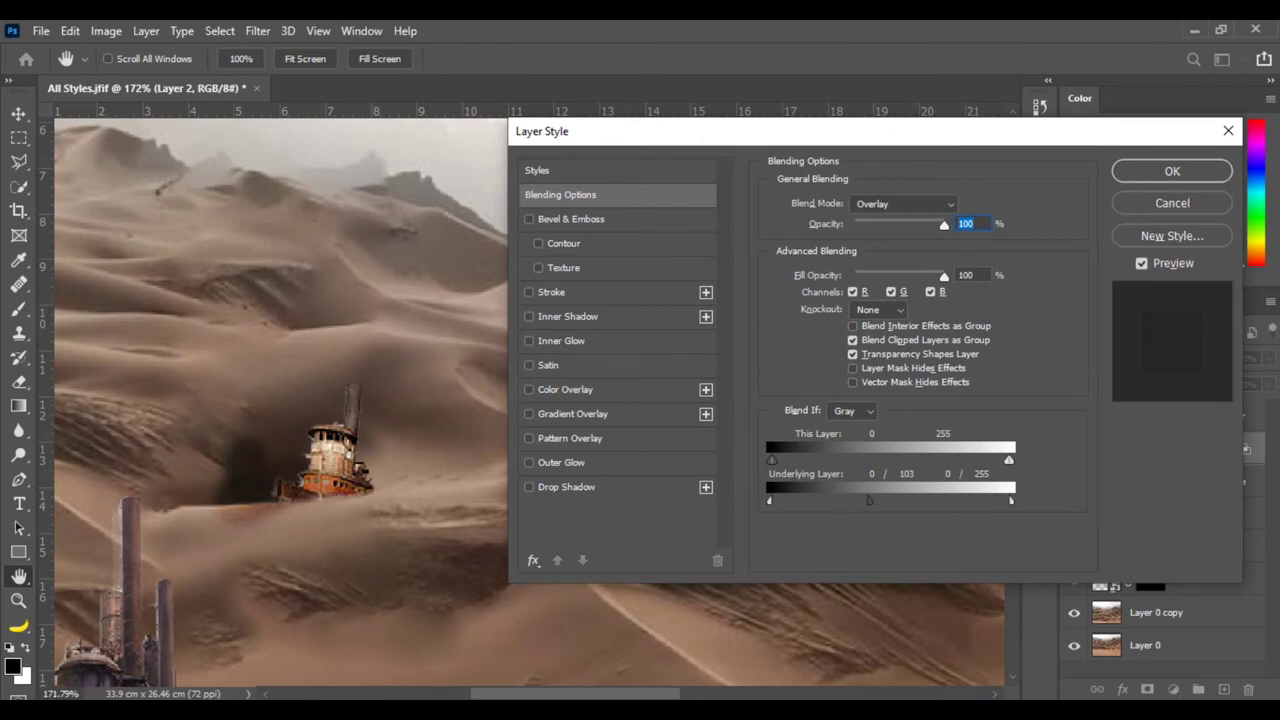
click(1172, 171)
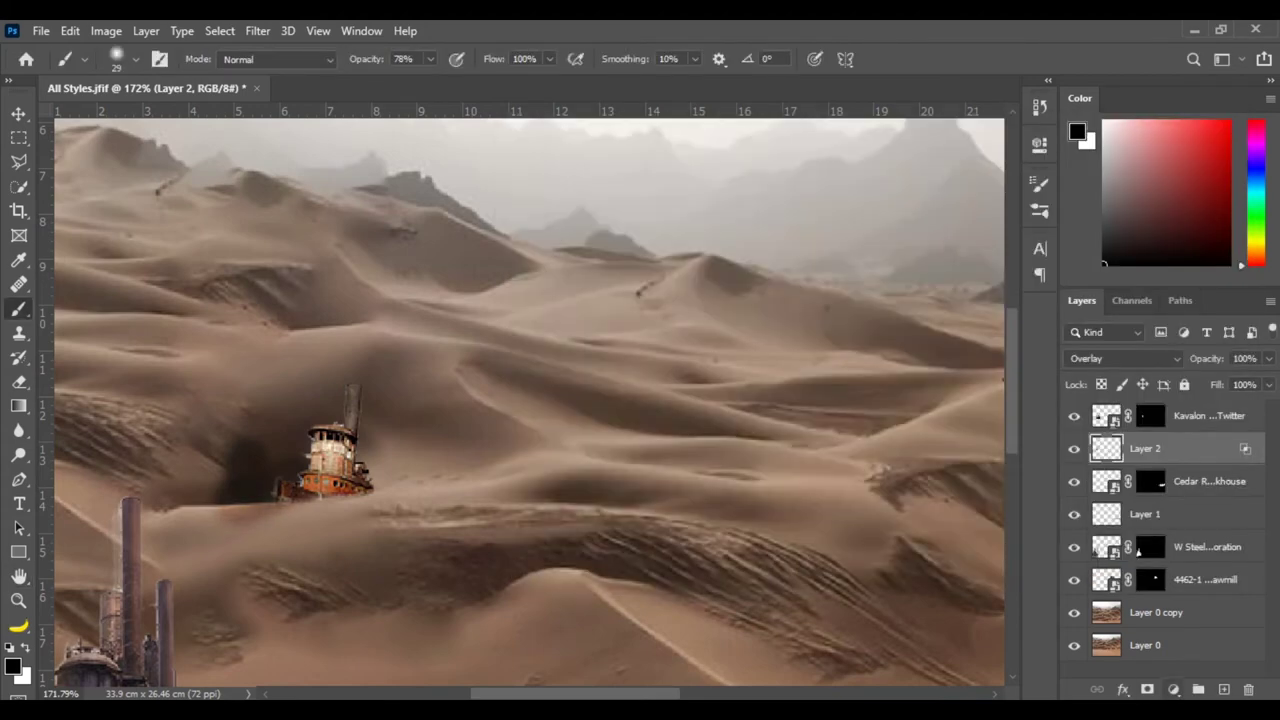
Add a layer mask to the tugboat shadow and paint black on it, reducing the brush to 14 px, to shape the shadow's outline.
click(1147, 689)
right_click(280, 280)
key(Return)
drag(278, 516, 218, 516)
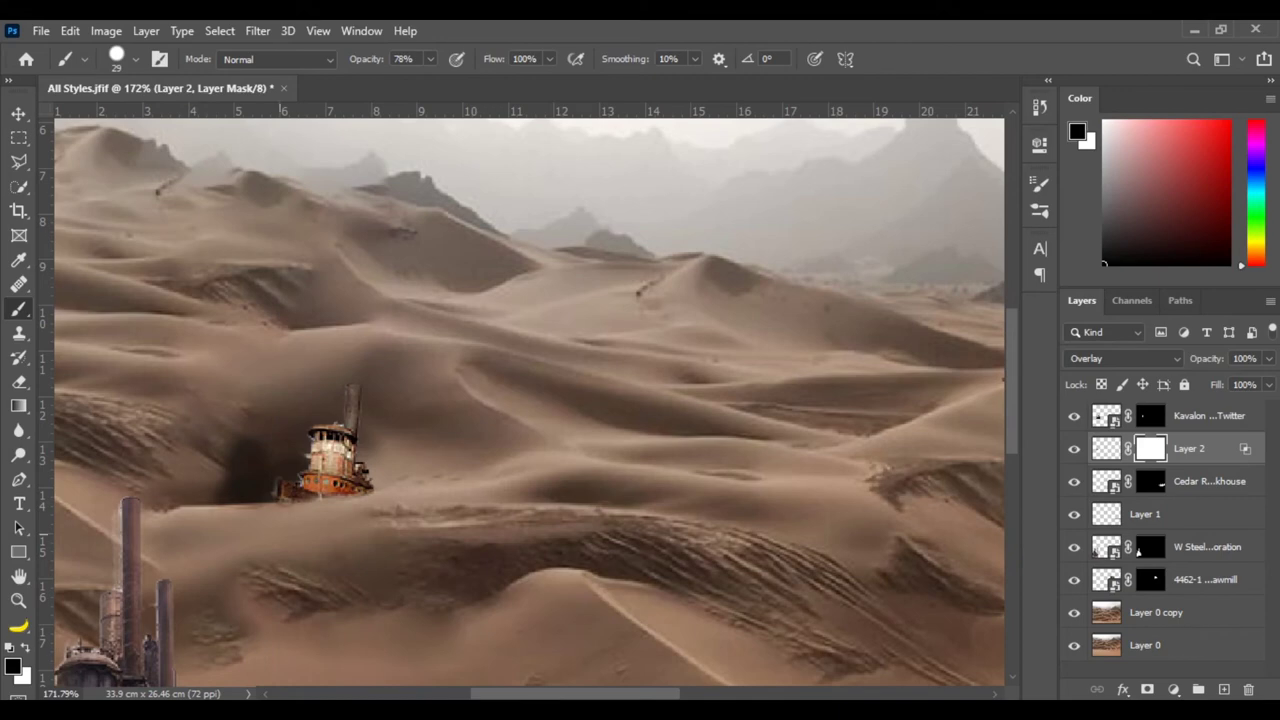
drag(306, 400, 290, 400)
drag(290, 400, 301, 400)
right_click(345, 282)
key(Return)
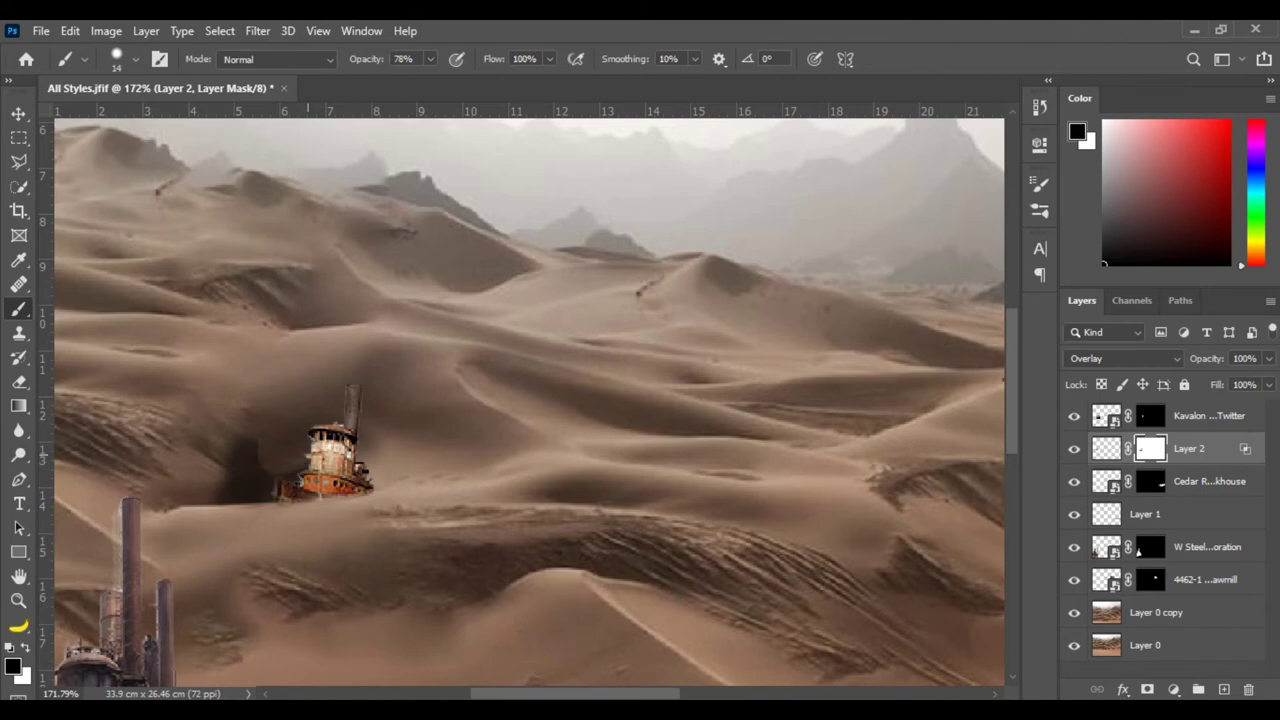
mouse_move(232, 450)
mouse_down()
mouse_move(214, 470)
mouse_move(230, 478)
mouse_move(240, 452)
mouse_move(306, 468)
mouse_up()
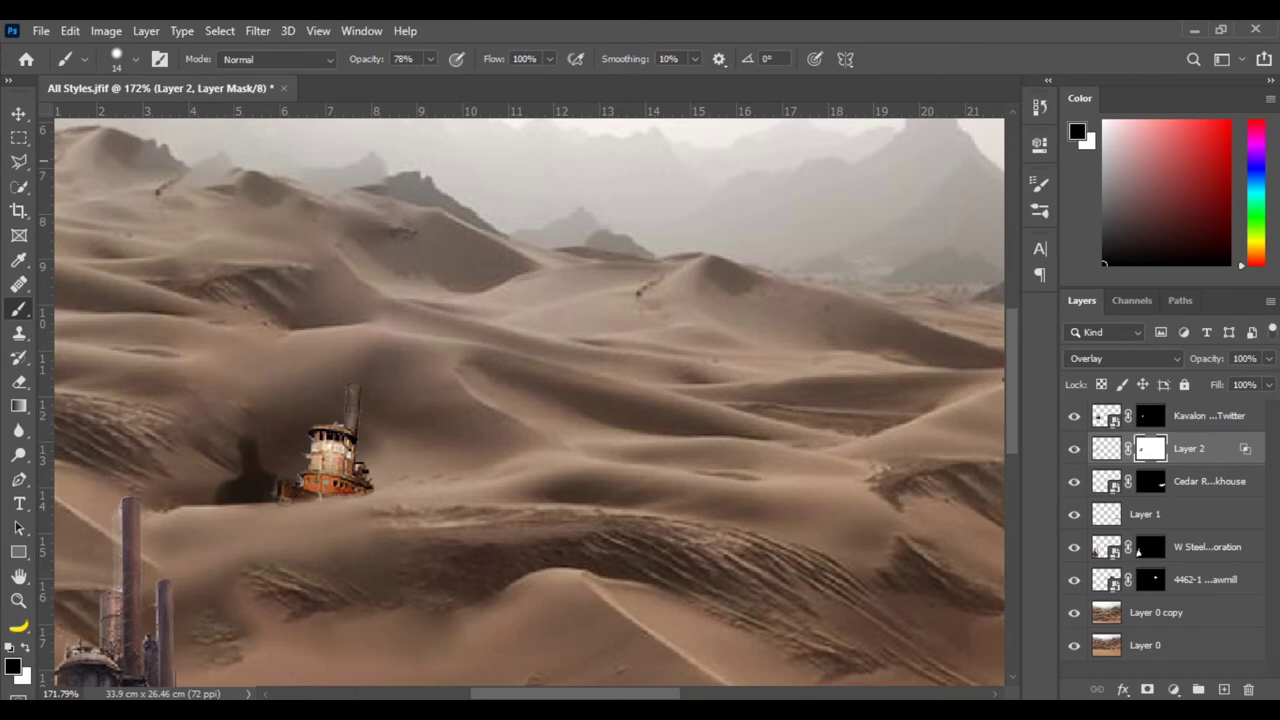
Lower the tugboat shadow layer's opacity to 80% and touch up the edge of the shadow on its mask.
text(80)
key(Return)
drag(238, 446, 246, 446)
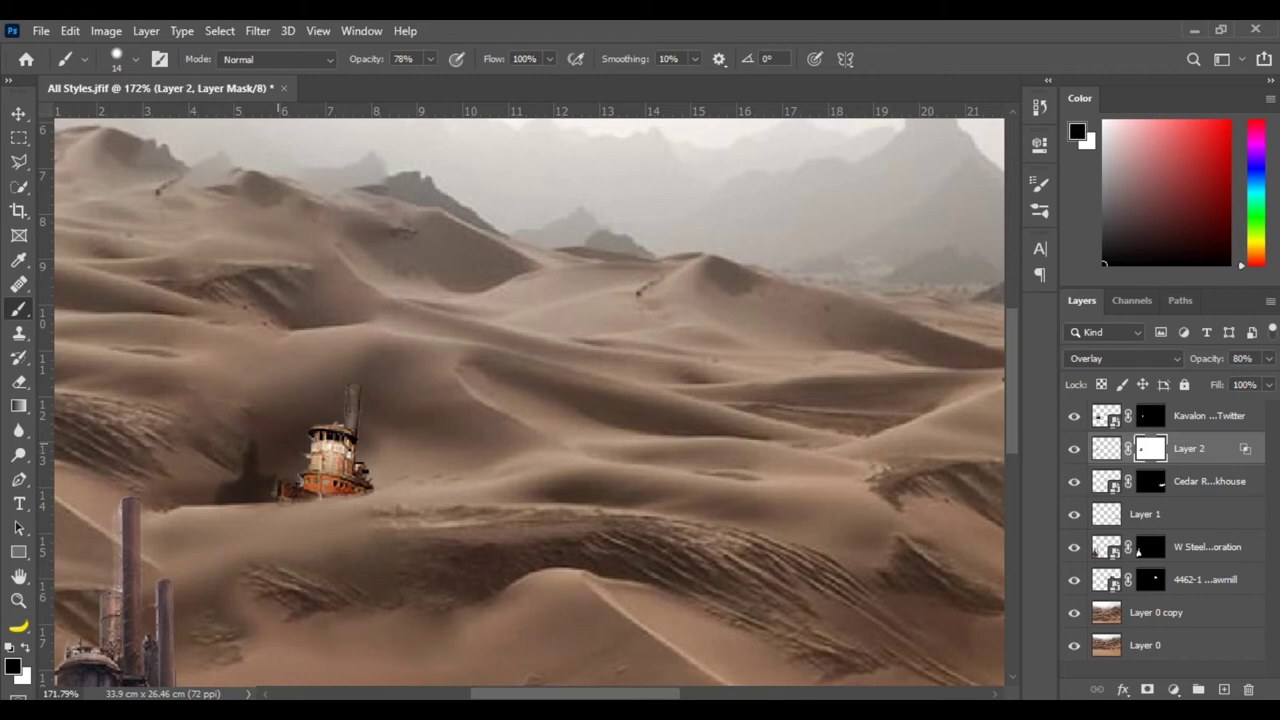
Group the tugboat, bridge, steel plant, sawmill and shadow layers above the desert background.
scroll(338, 367, down, 5)
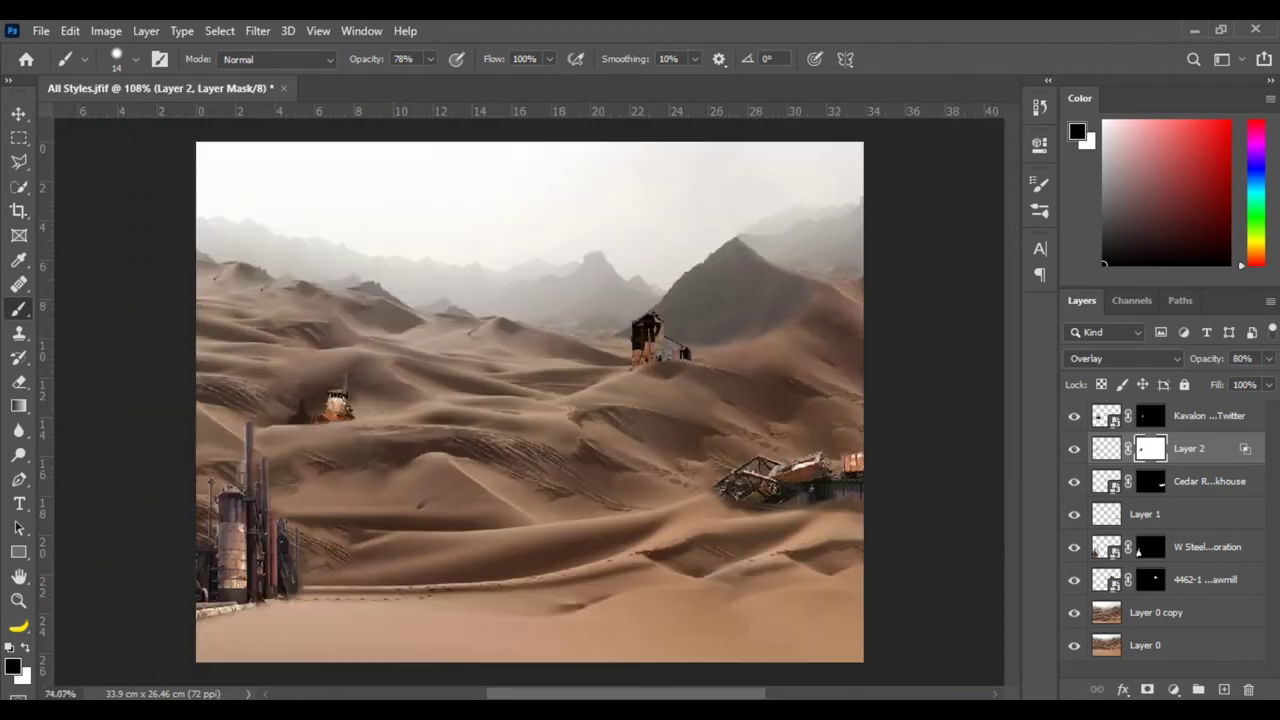
scroll(409, 374, up, 1)
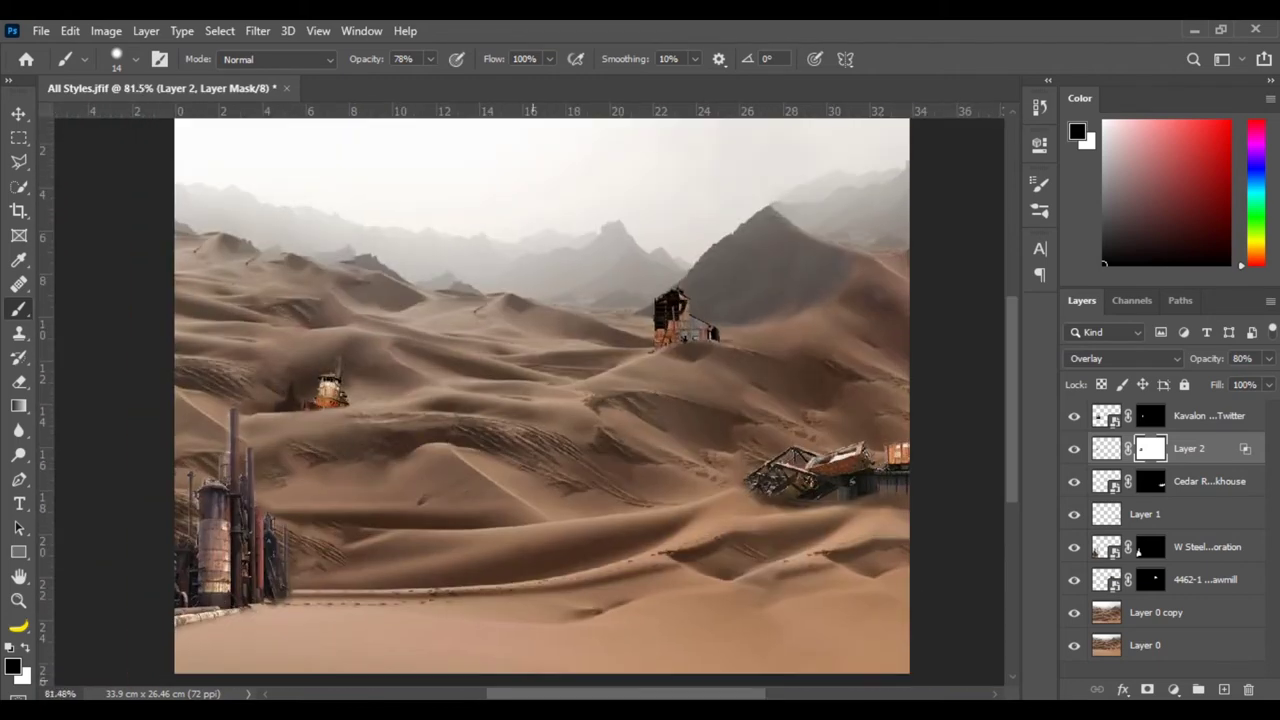
key(ctrl+alt+shift+e)
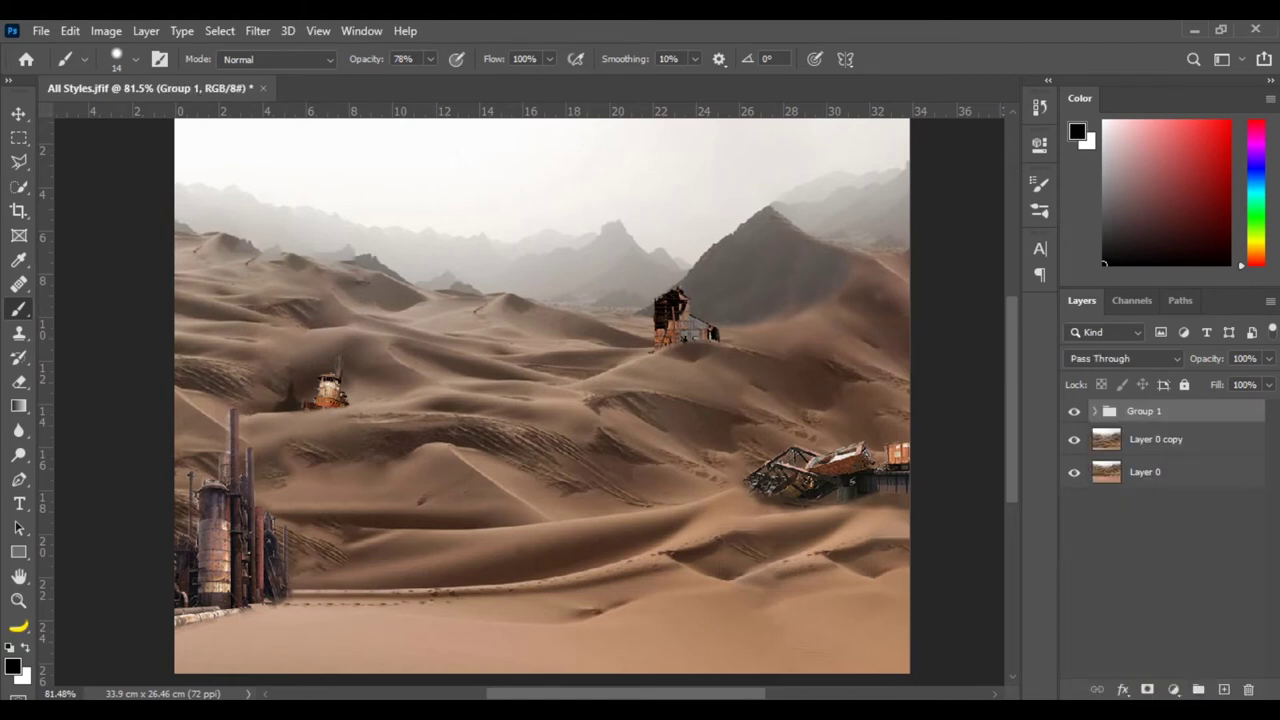
Add a Levels adjustment clipped to the group, with midtones at 0.92 and the black input at 13.
click(1173, 690)
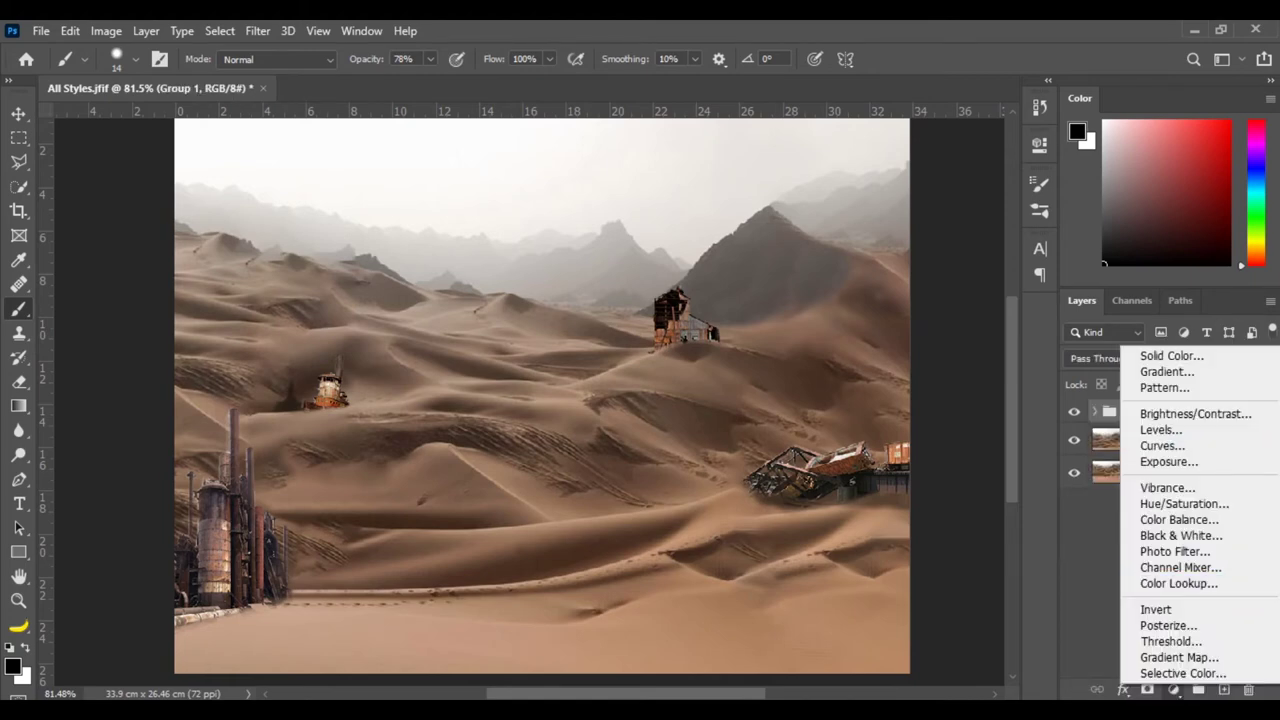
click(1173, 690)
click(1173, 690)
click(1160, 429)
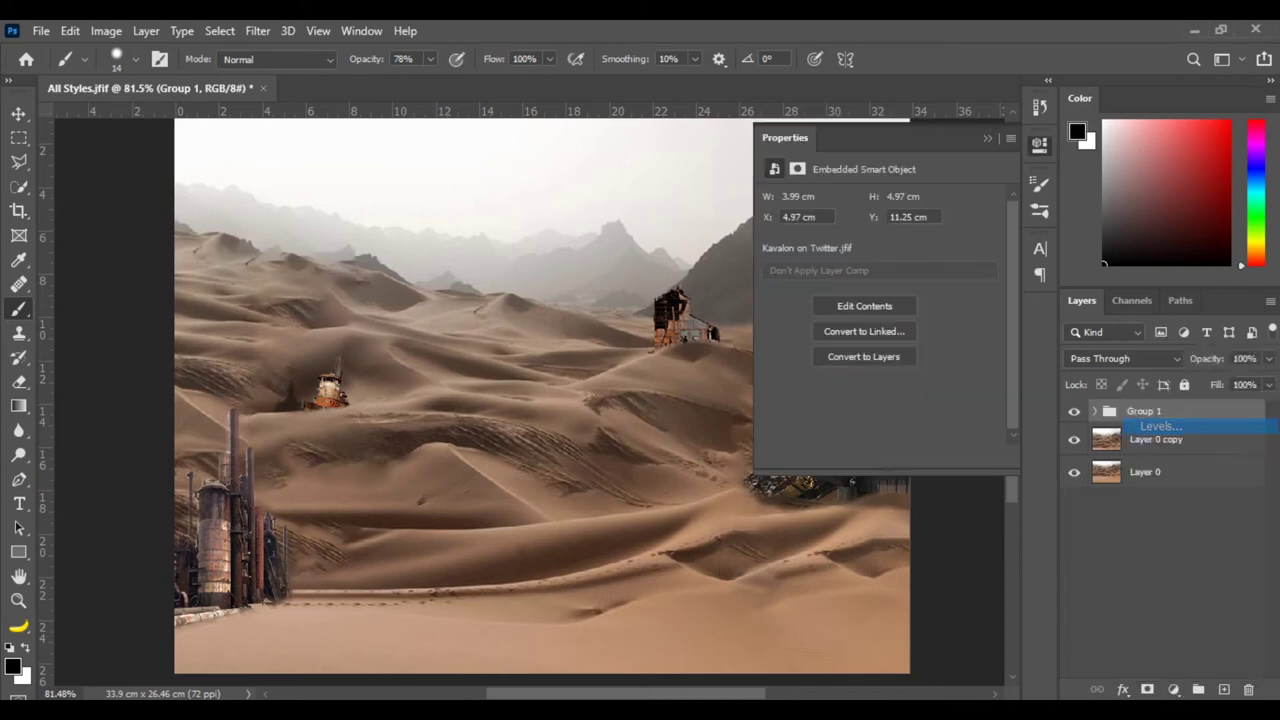
key(ctrl+alt+g)
drag(894, 335, 899, 335)
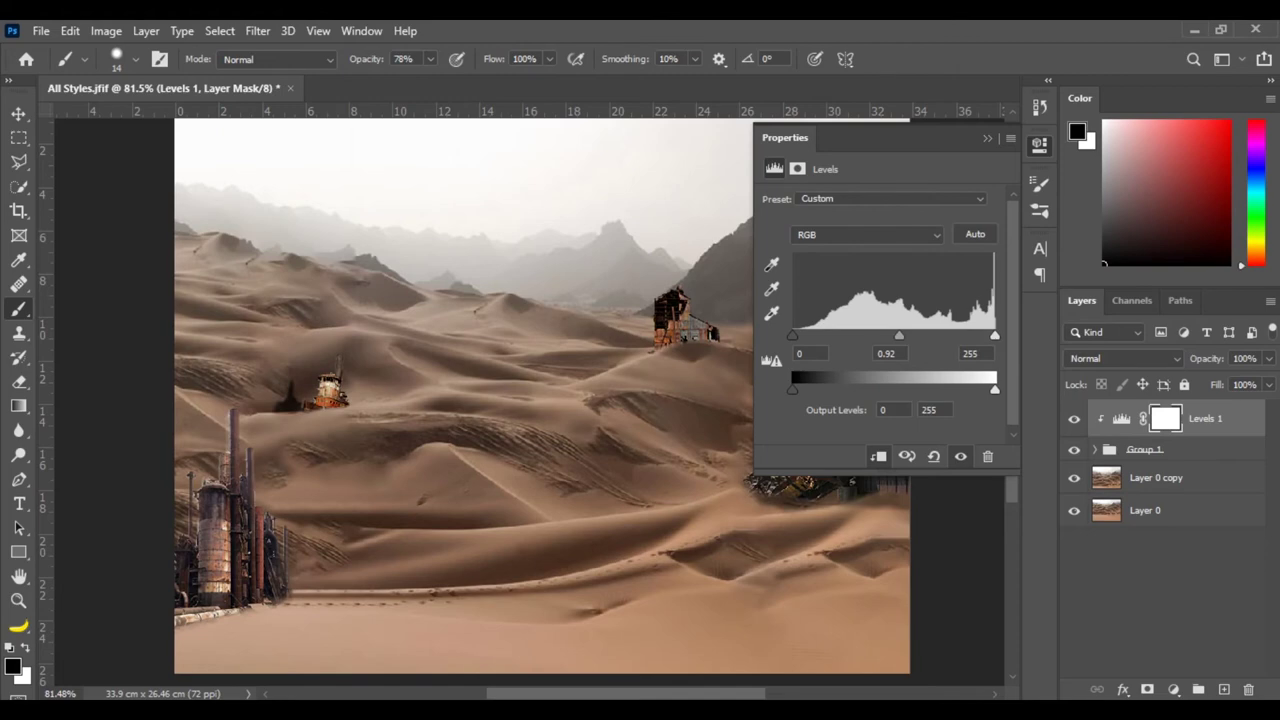
drag(793, 336, 802, 336)
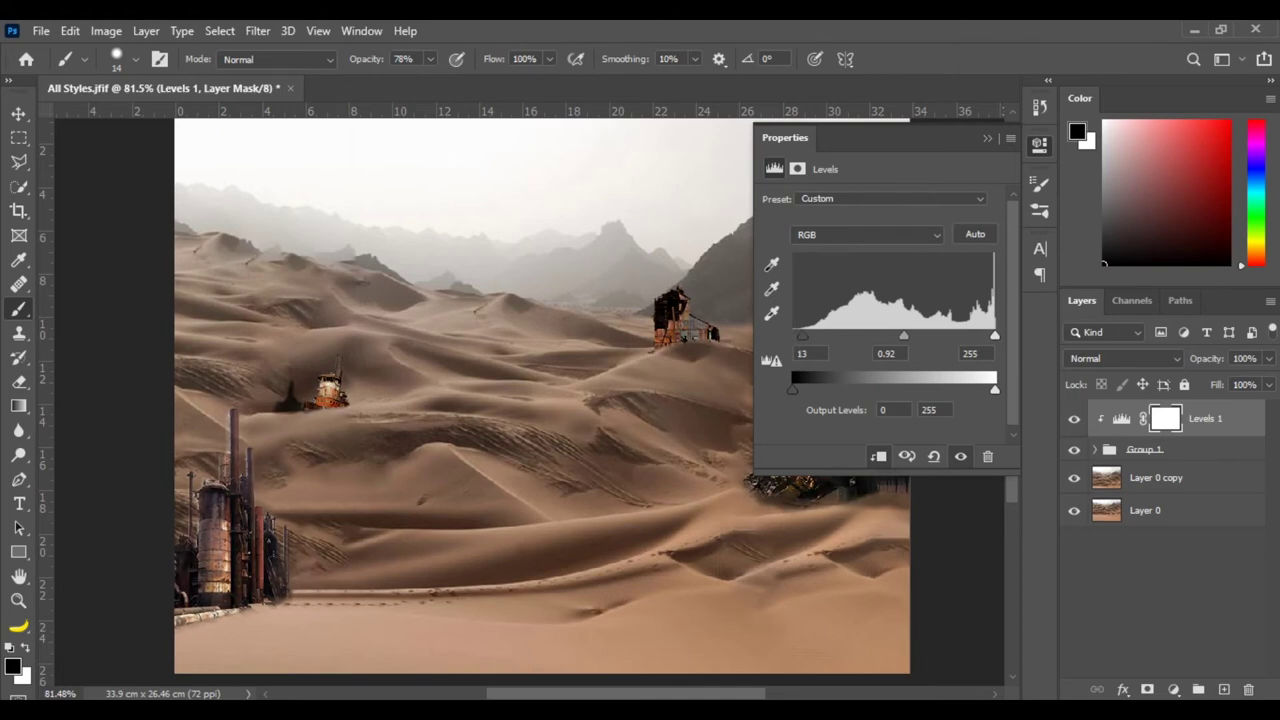
click(1173, 690)
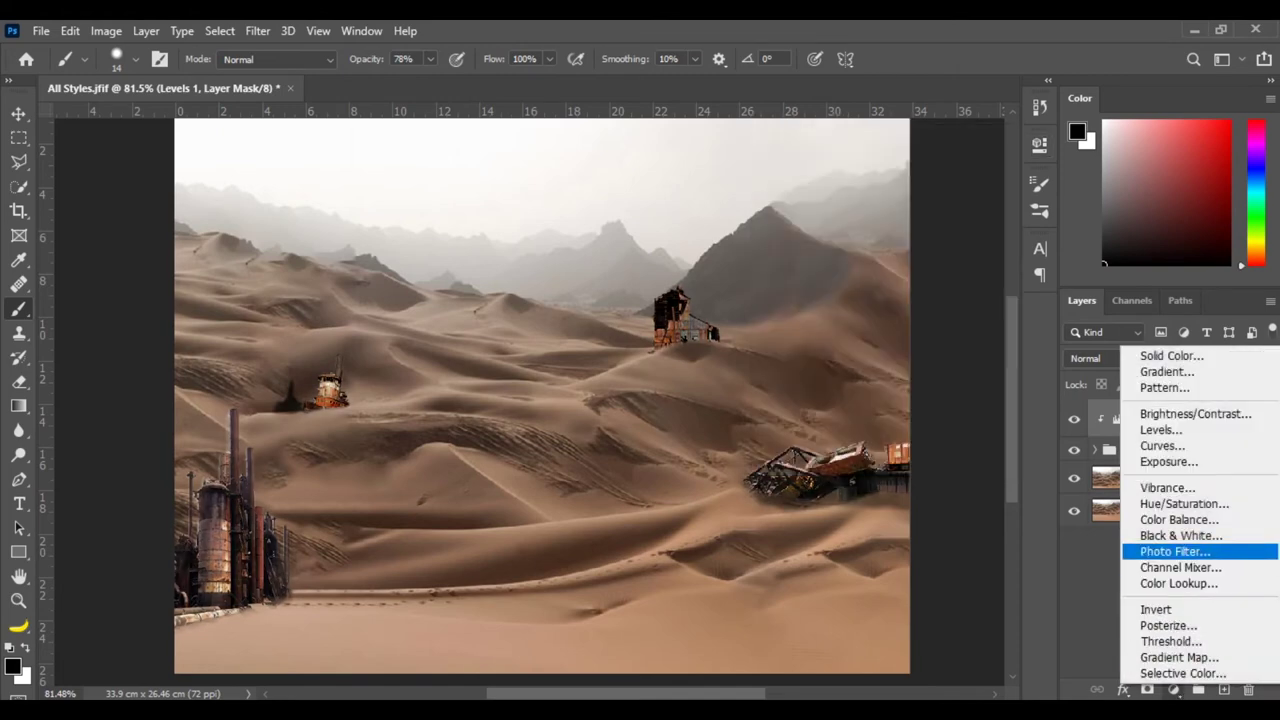
click(1180, 567)
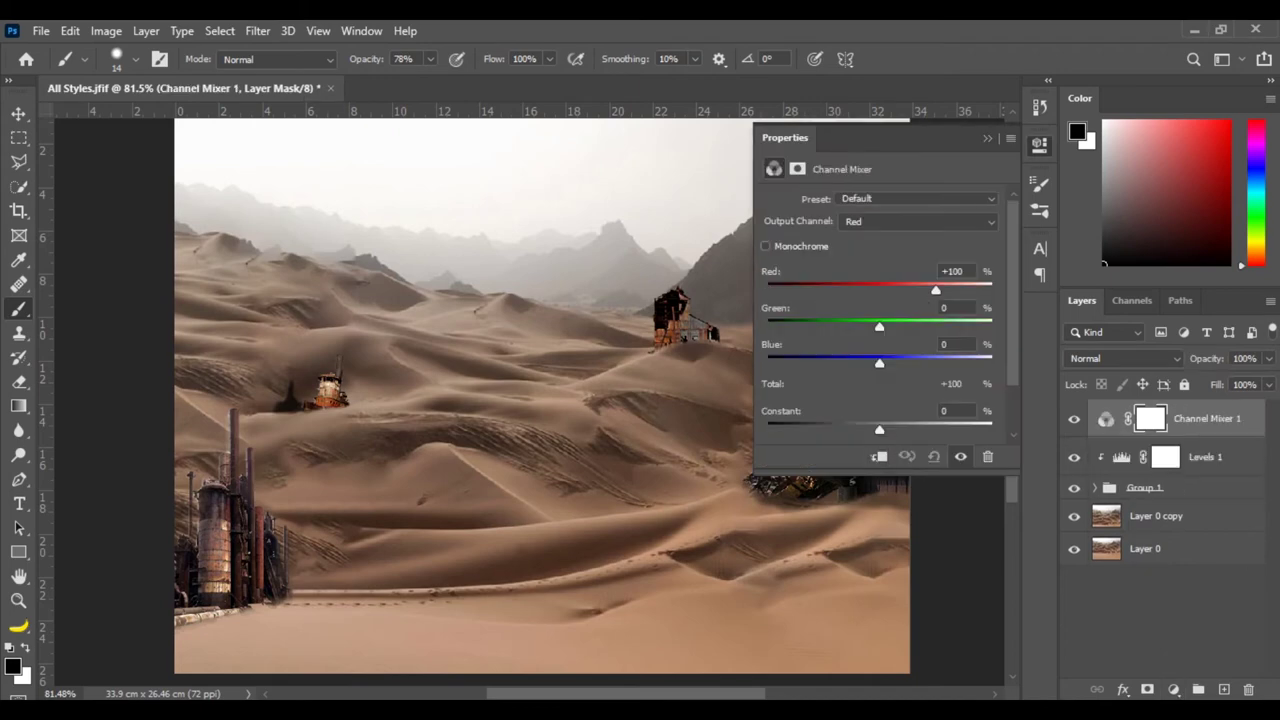
key(ctrl+z)
Add a Color Lookup adjustment layer above Levels and choose a lookup that gives the scene a dark blue night look.
click(1173, 690)
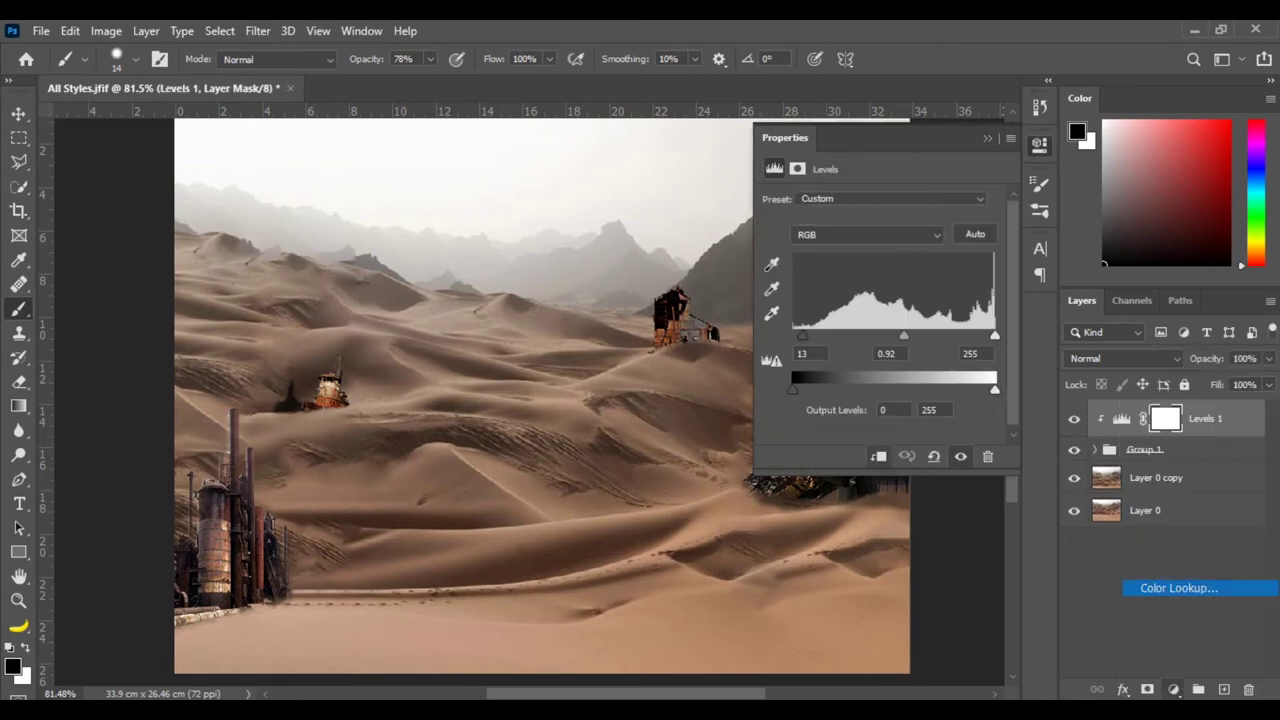
click(1180, 586)
click(918, 201)
click(880, 474)
click(1040, 143)
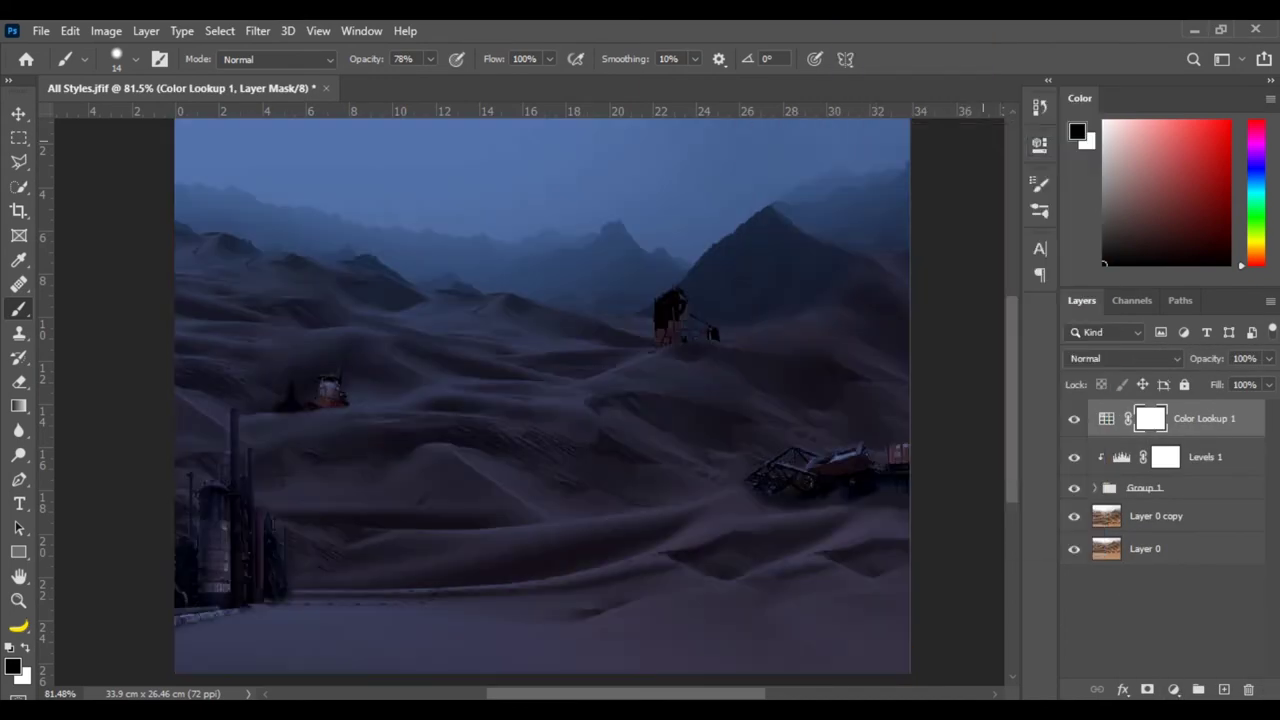
scroll(467, 467, down, 1)
scroll(432, 437, up, 1)
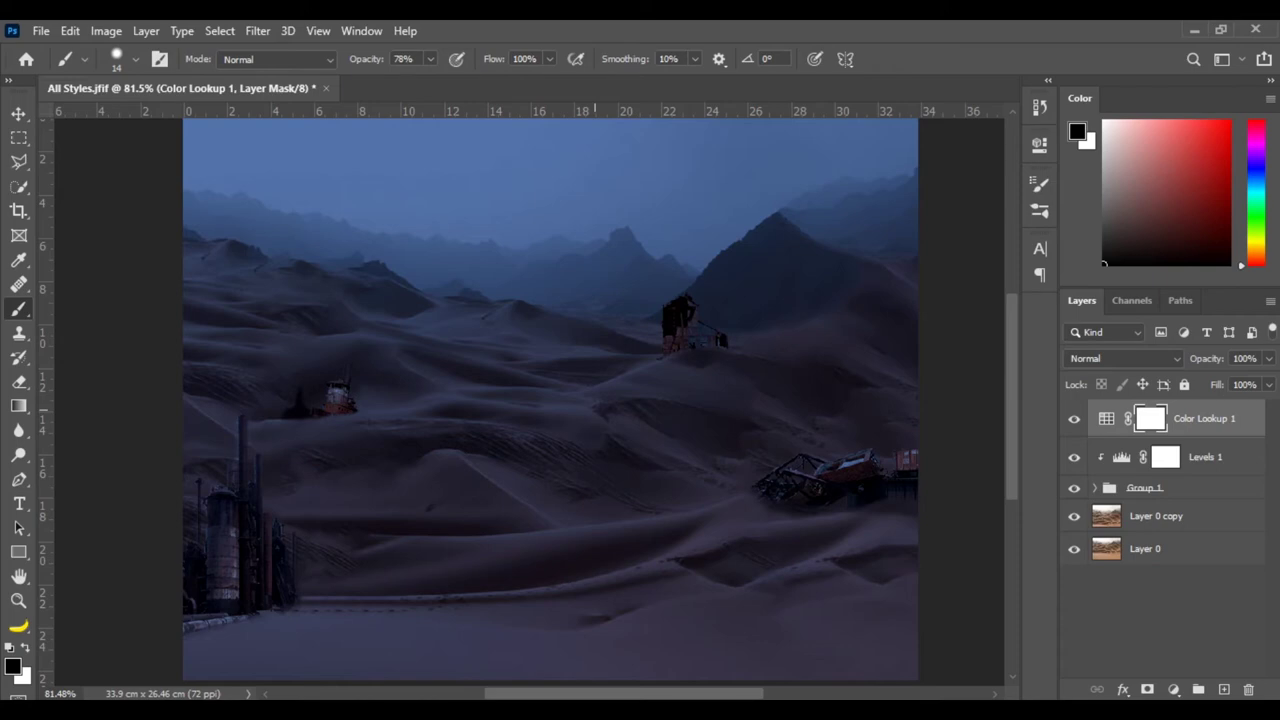
Expand the group, hide the Color Lookup and Levels adjustments, and ready a 34 px soft brush on the sawmill's layer mask.
scroll(640, 510, up, 2)
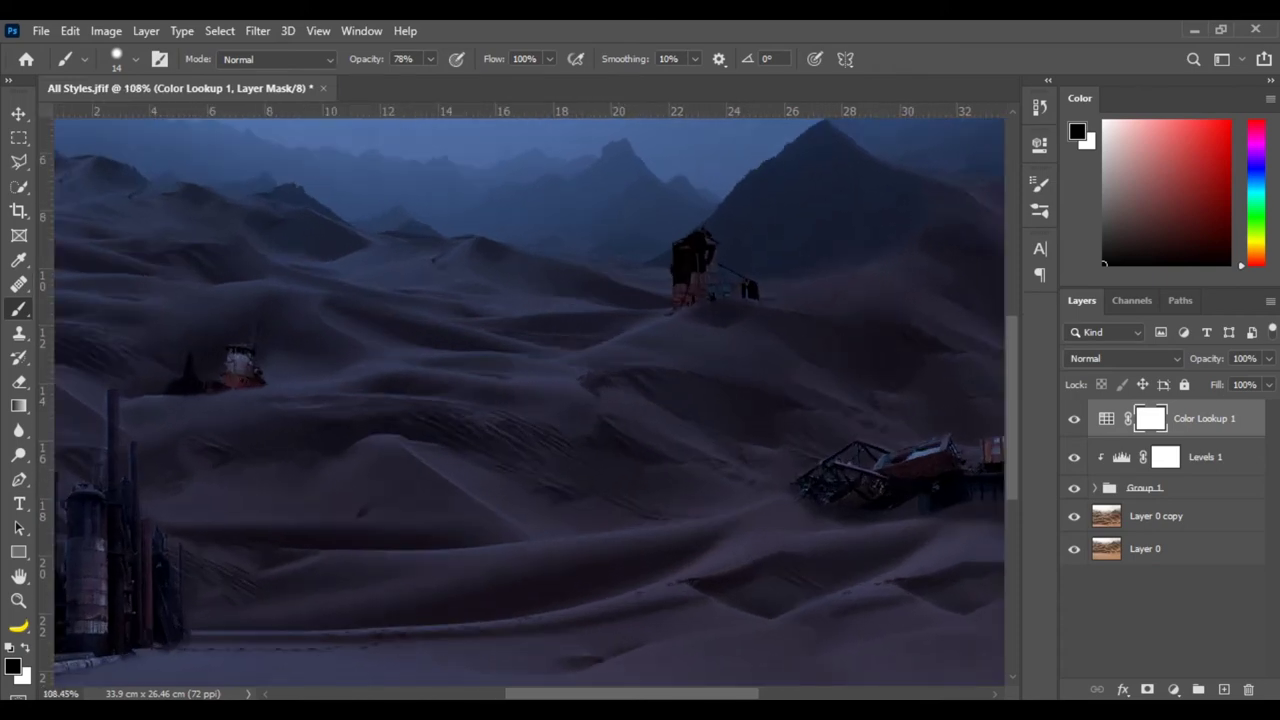
click(1095, 488)
key(v)
click(1074, 418)
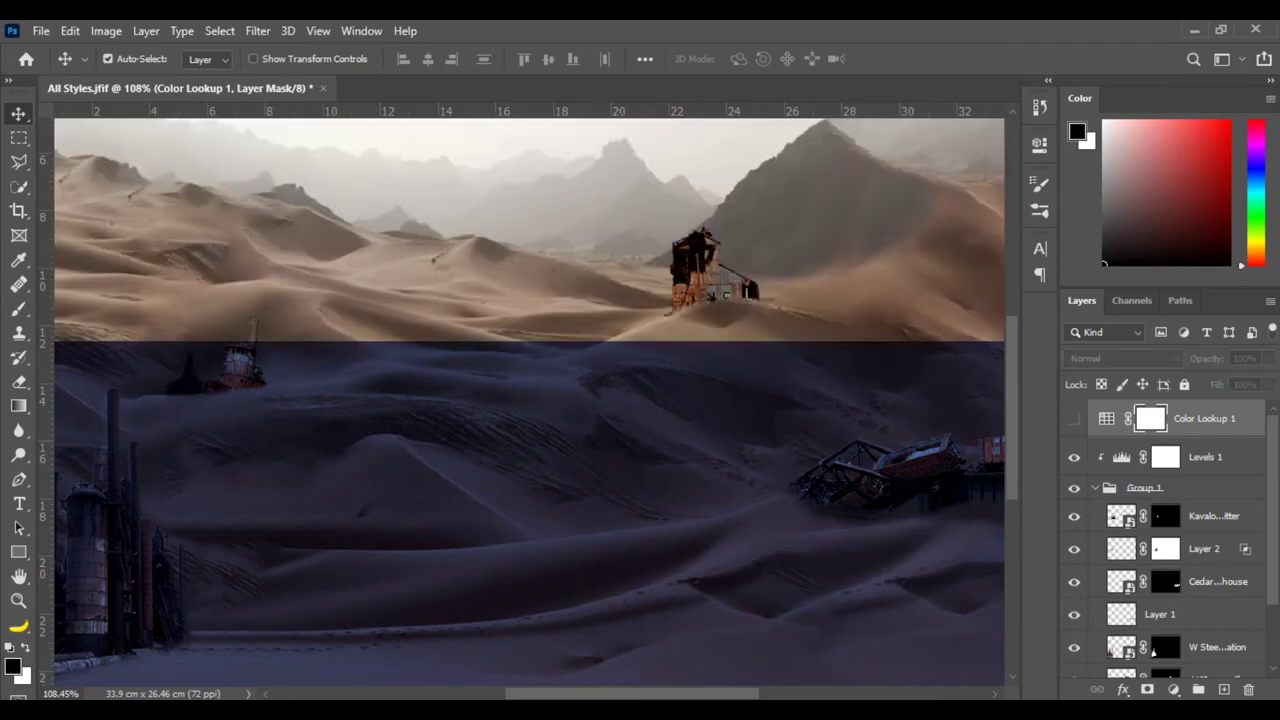
click(1074, 457)
click(180, 272)
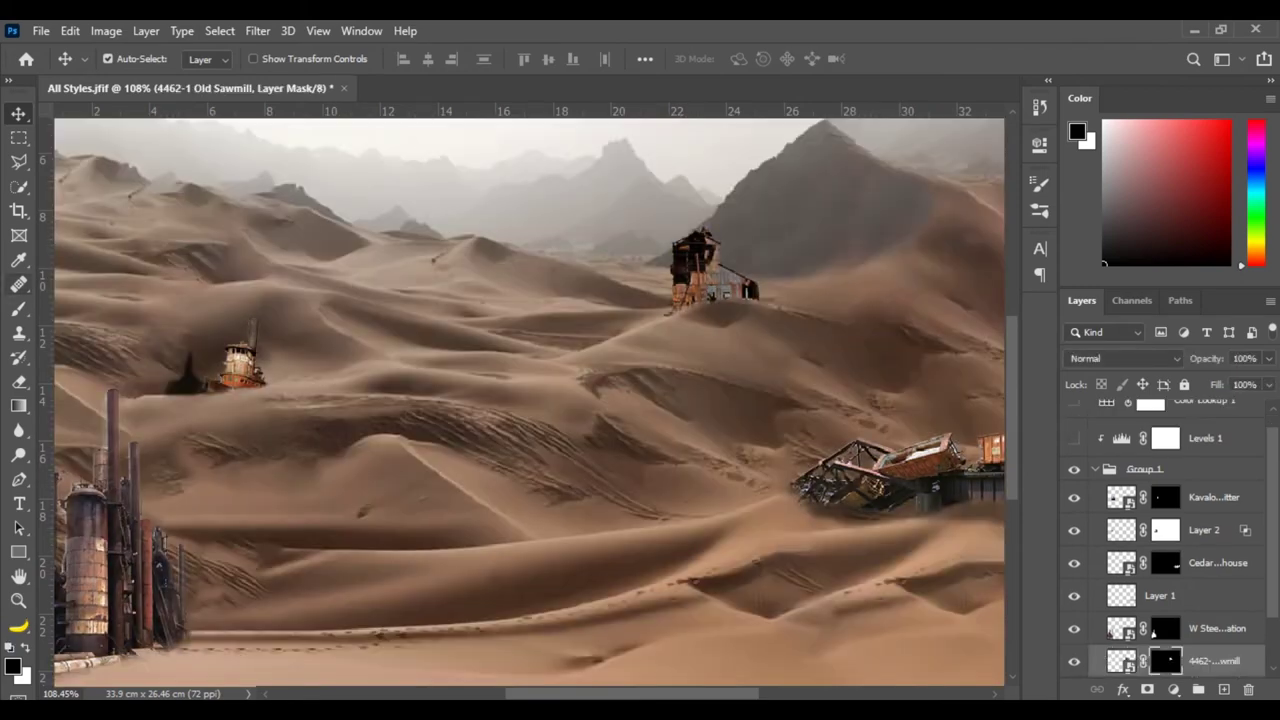
key(b)
right_click(632, 218)
key(Escape)
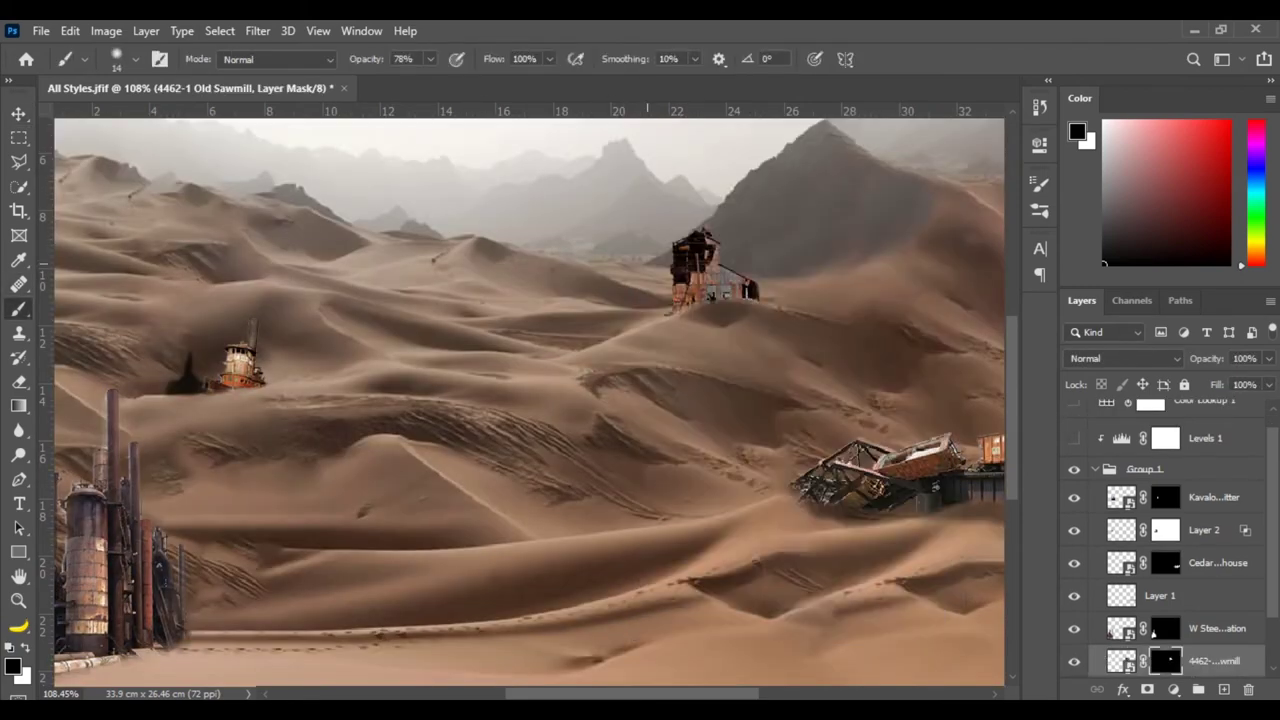
alt+right_click(642, 292)
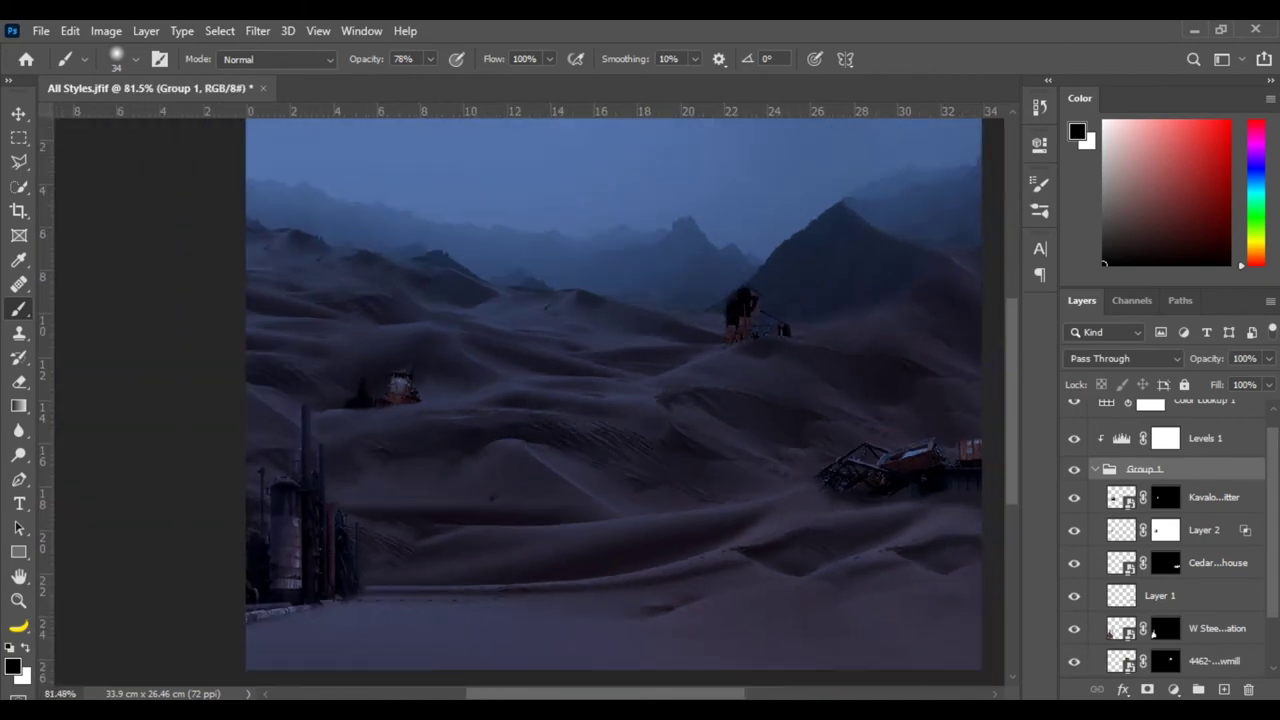
Stamp all visible layers into a new layer above the Color Lookup adjustment and open it in the Camera Raw Filter.
scroll(614, 395, down, 1)
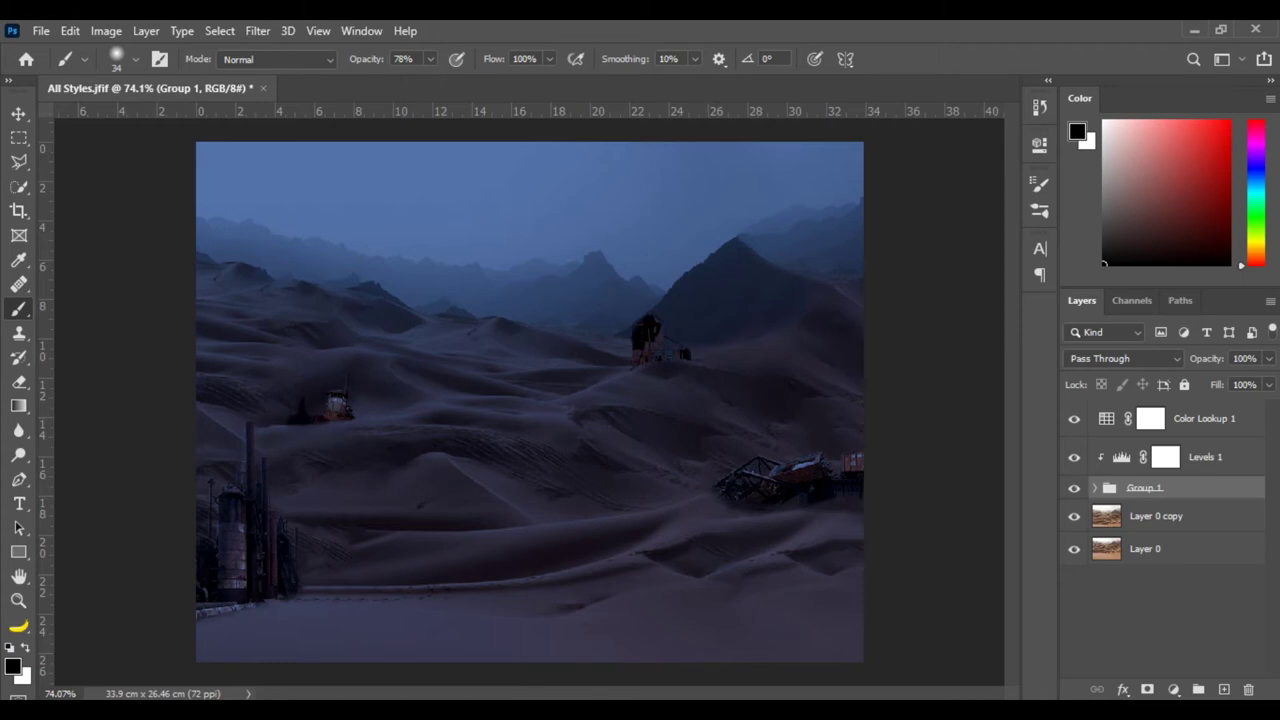
click(1150, 418)
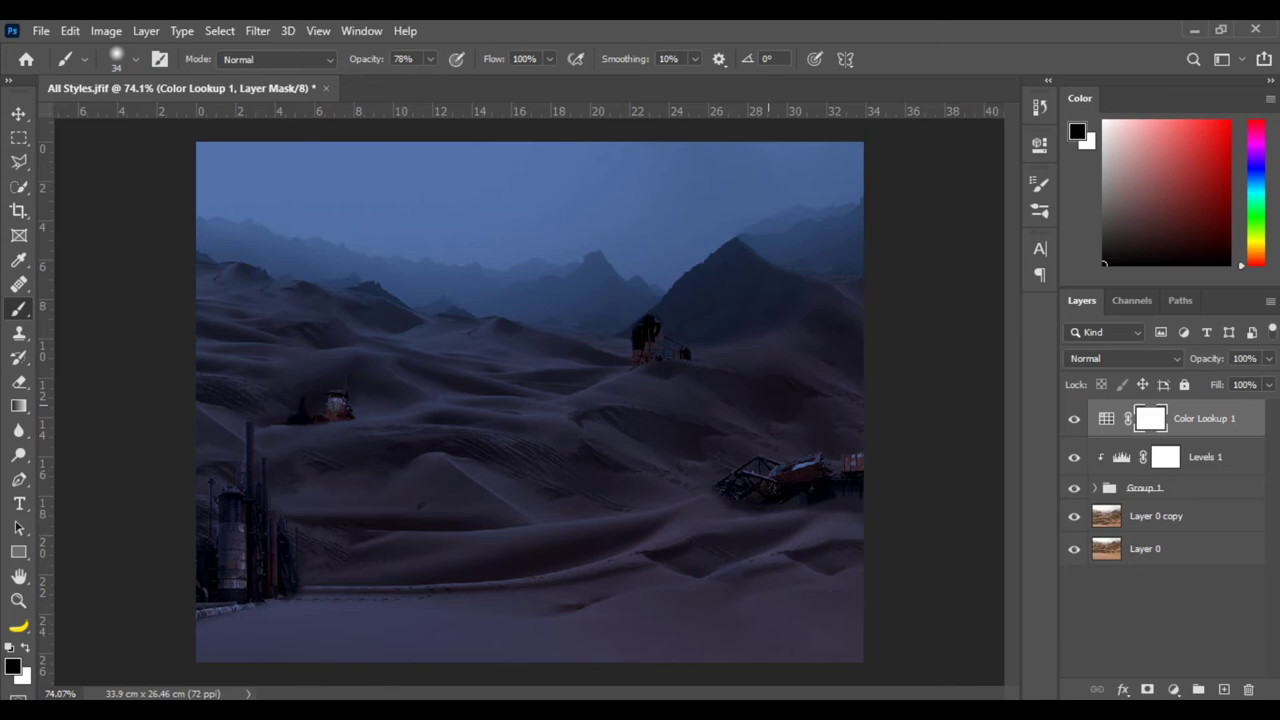
key(ctrl+alt+shift+e)
click(258, 31)
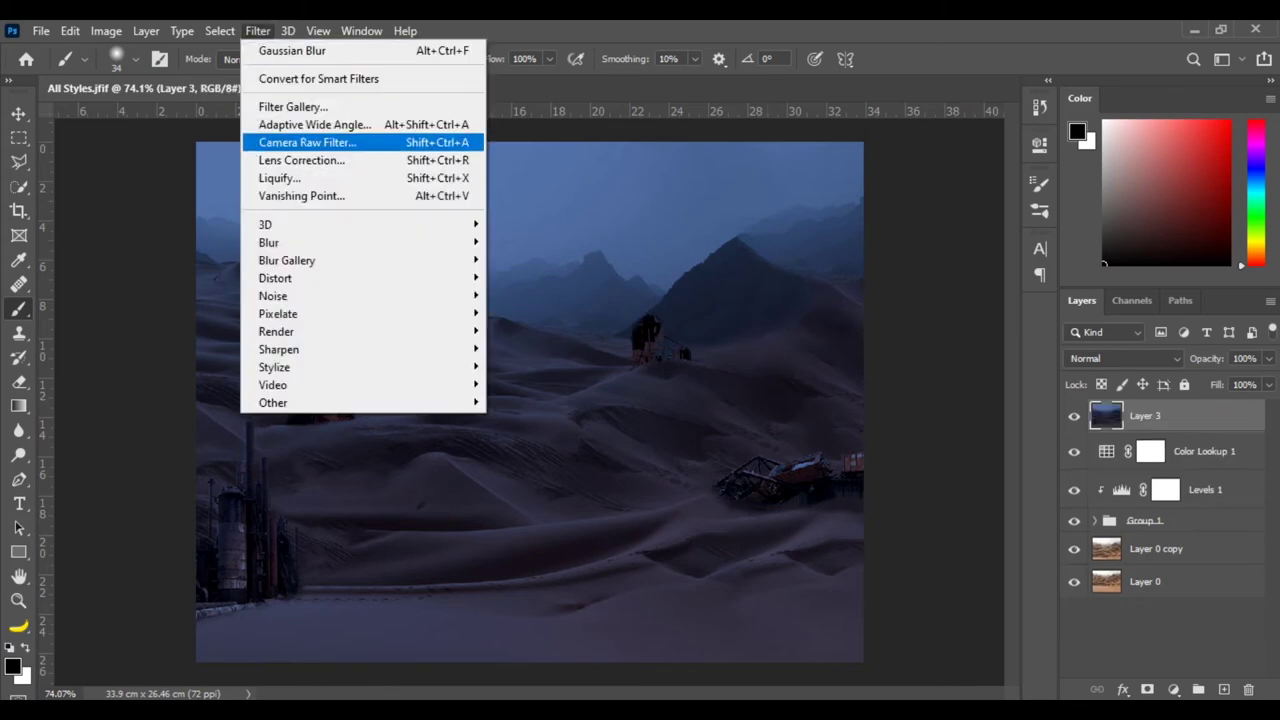
click(307, 142)
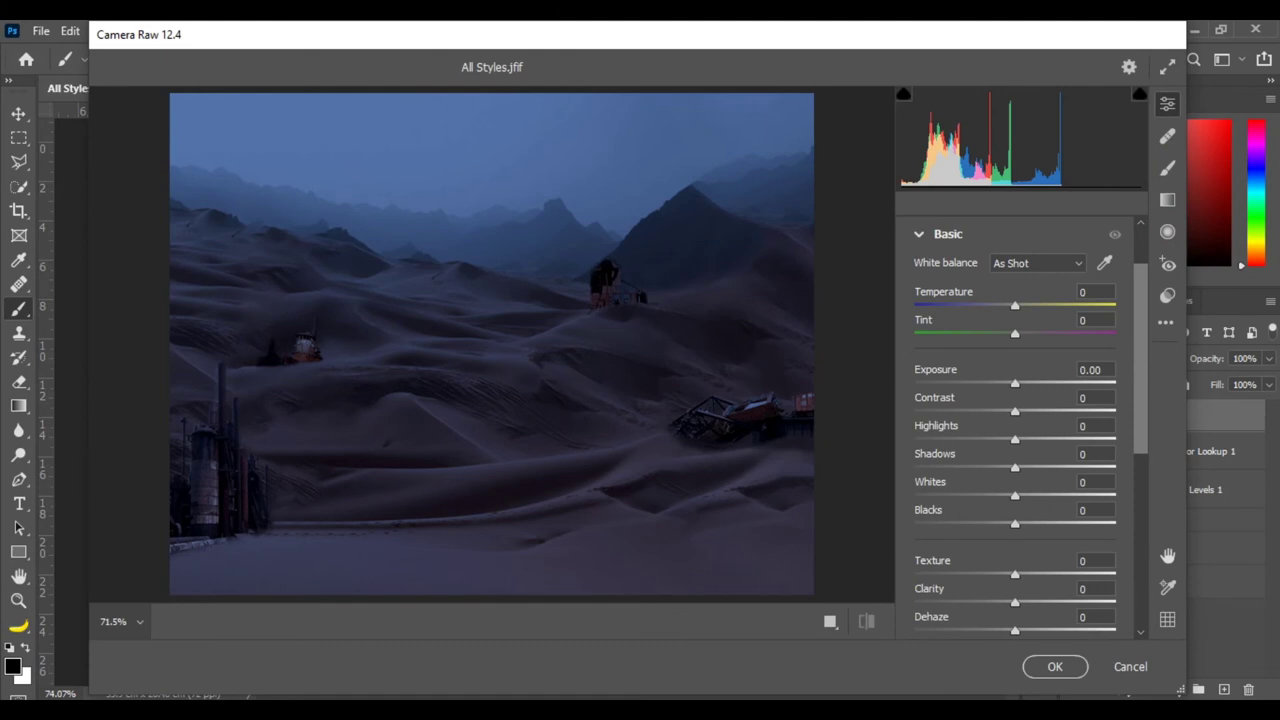
Set the temperature to -12 and the exposure to -0.35.
click(1095, 292)
text(-12)
key(Return)
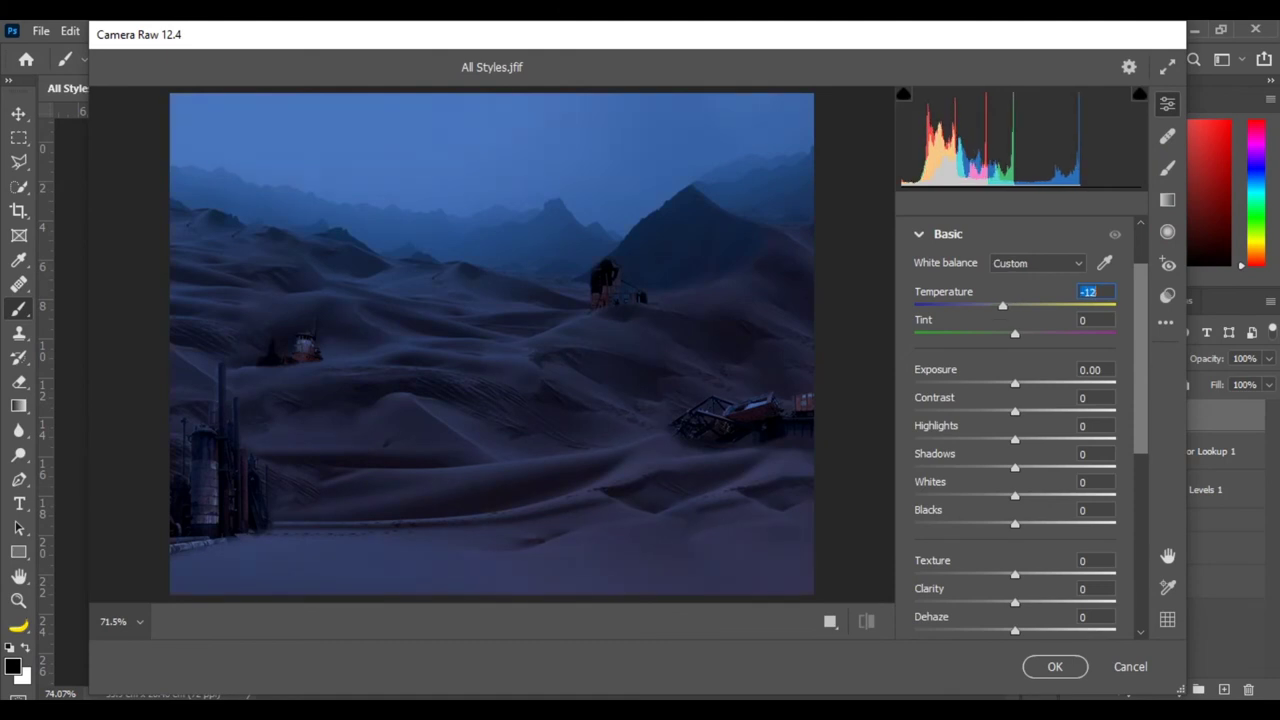
click(1095, 370)
text(-0.35)
key(Return)
Set Dehaze to +26, Texture to +100 and Clarity to +32 to bring out detail in the dunes.
click(1095, 617)
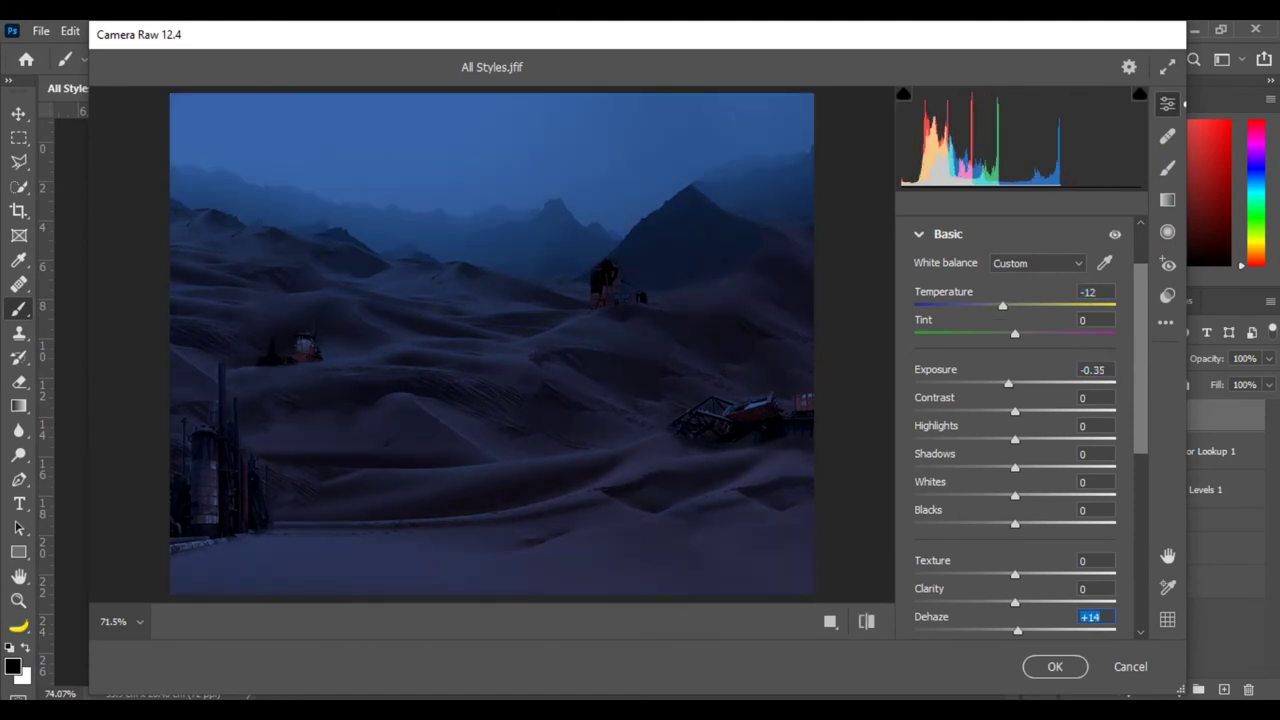
text(26)
key(Return)
click(1095, 561)
text(100)
key(Return)
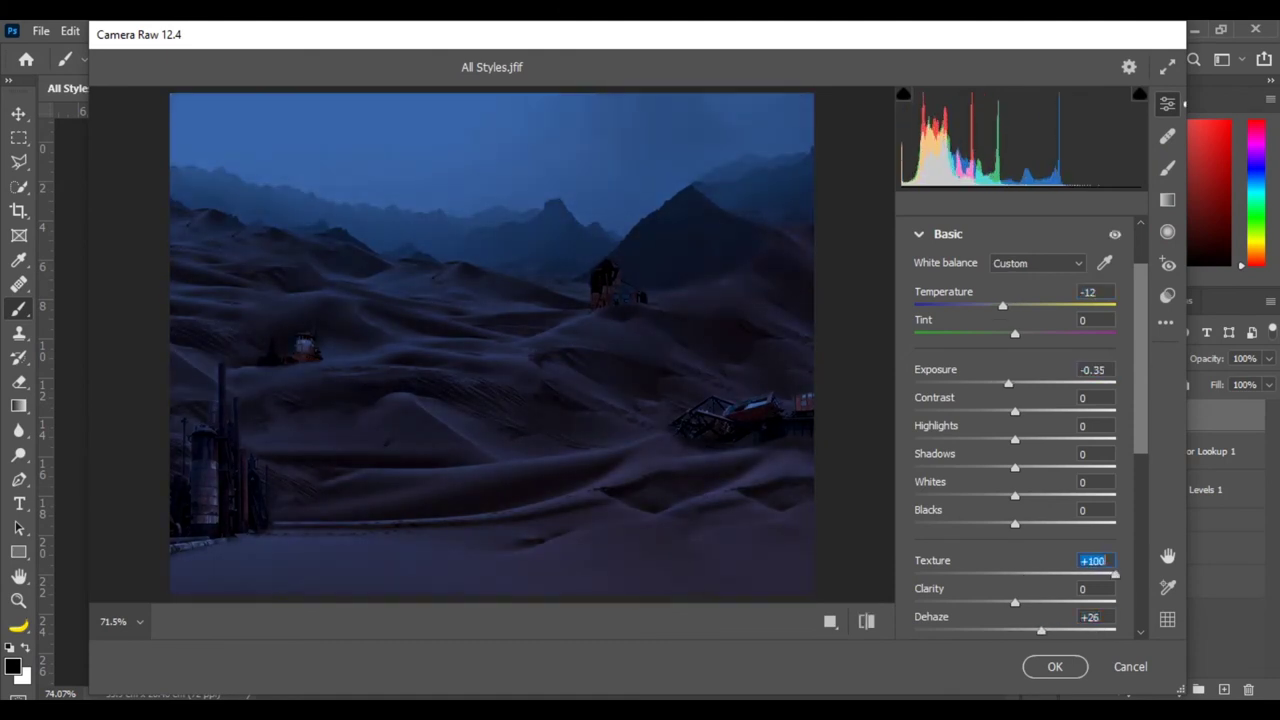
click(1095, 589)
text(33)
key(Return)
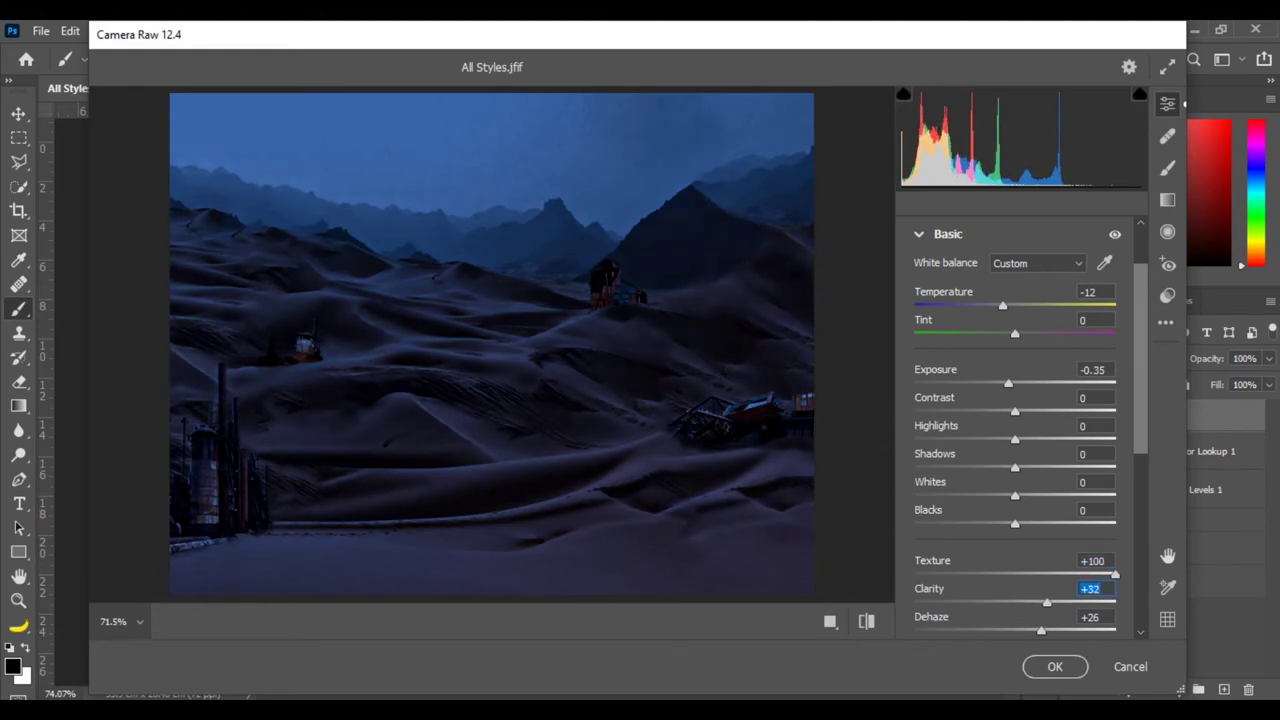
Cool the scene's temperature to -26 and lower the exposure to -0.60.
click(1095, 292)
text(-26)
key(Return)
click(1095, 370)
text(-0.6)
key(Return)
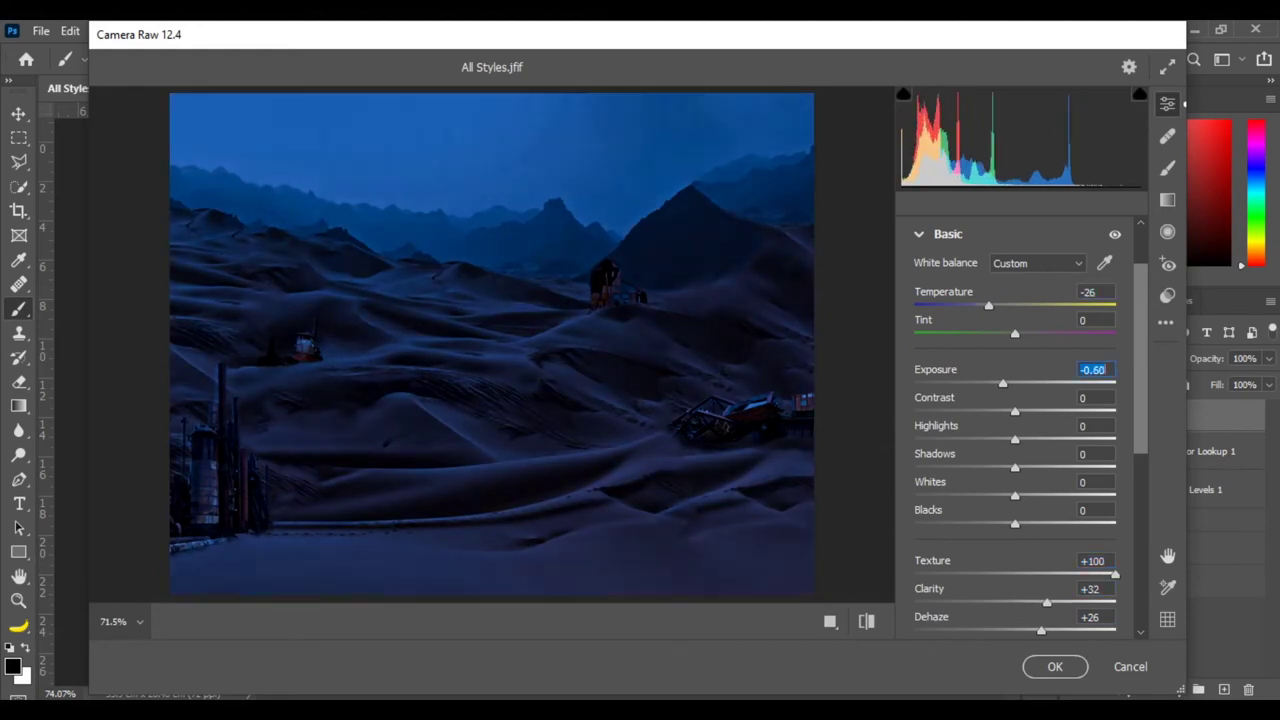
Try a contrast of +42, then set the temperature to -16 and the contrast to +24.
click(1095, 398)
text(42)
key(Return)
click(1095, 292)
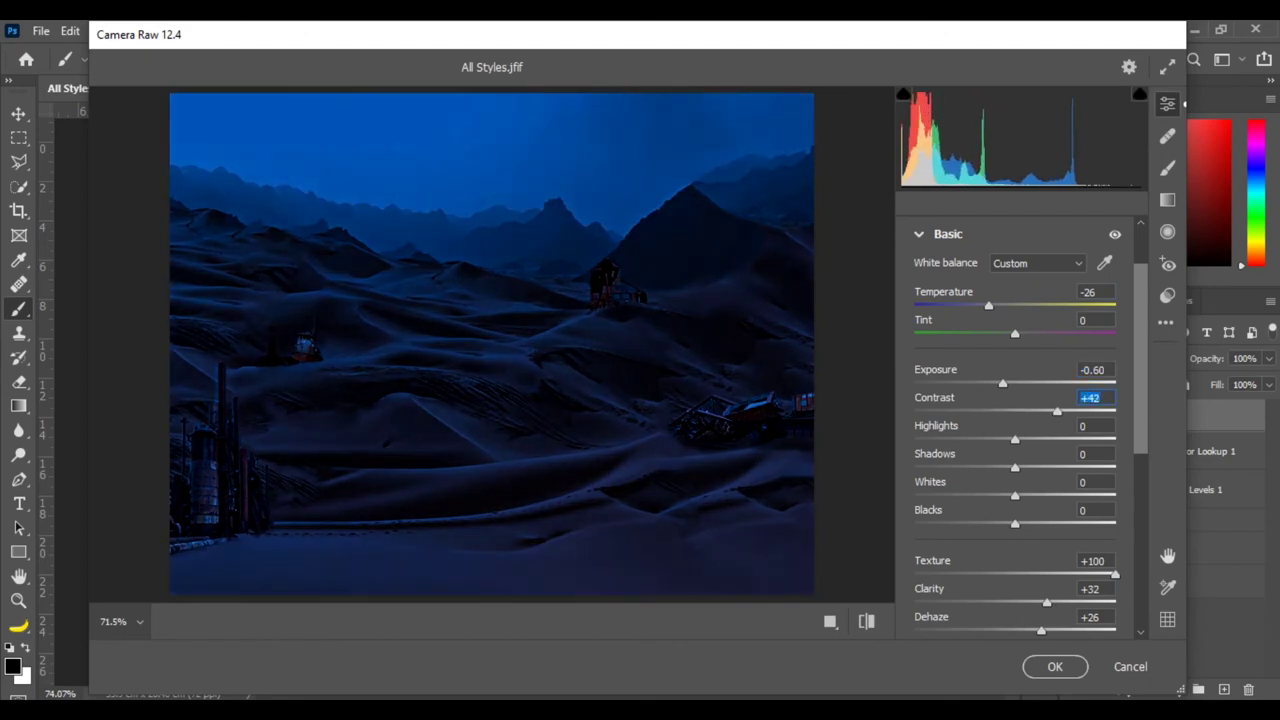
text(-14)
key(Return)
key(Down)
click(1095, 398)
text(24)
key(Return)
Set highlights to -17, shadows to +17 and whites to -19, and apply the Camera Raw grade.
key(Tab)
text(-17)
key(Tab)
text(19)
key(Return)
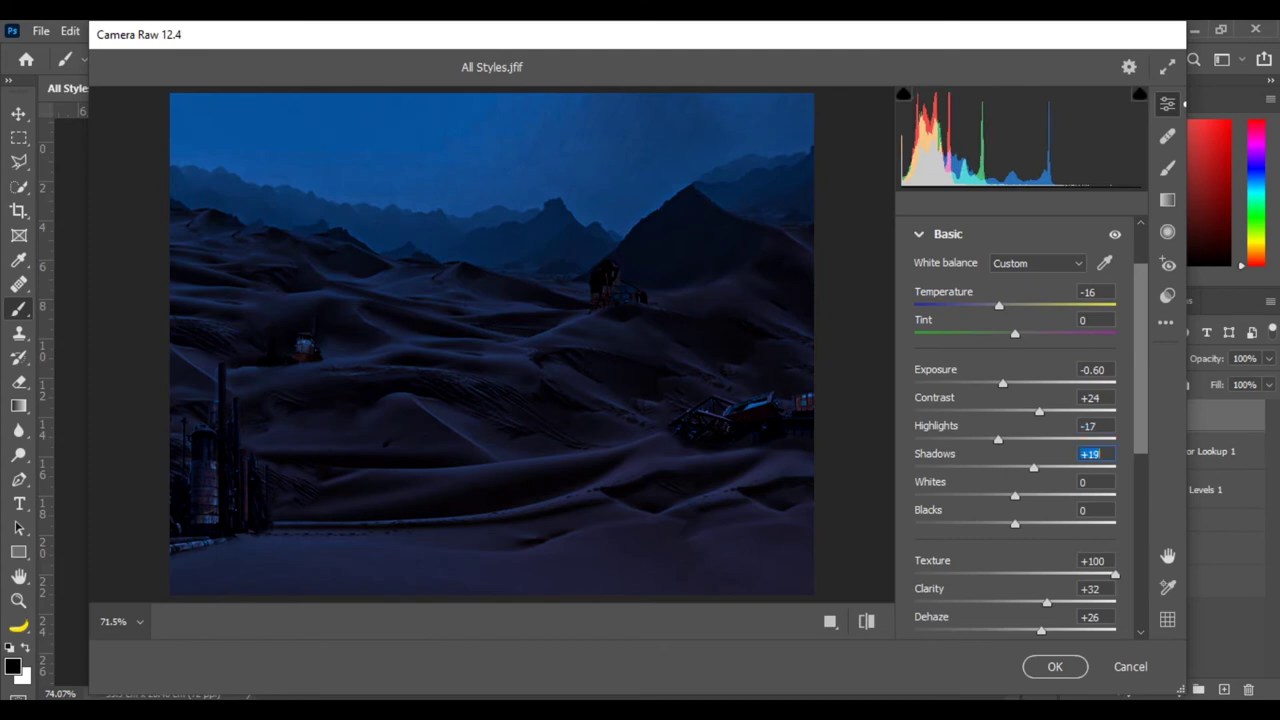
key(Tab)
text(-19)
key(Return)
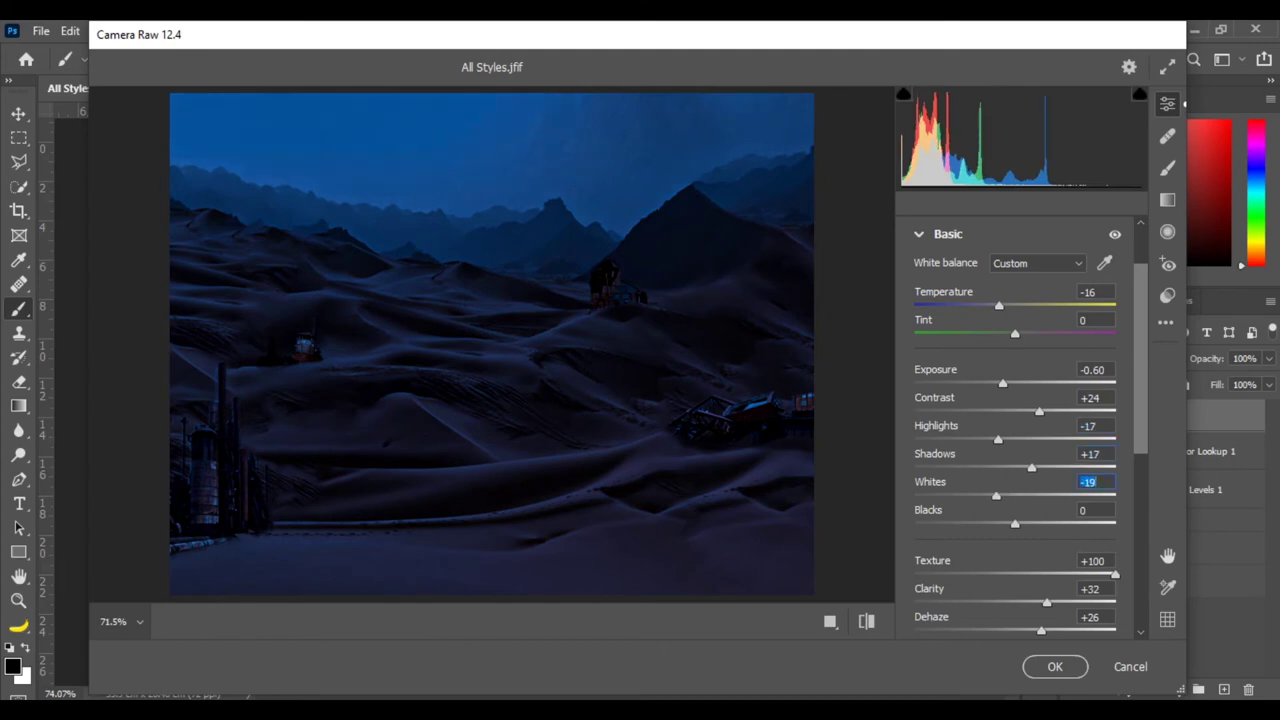
click(1055, 666)
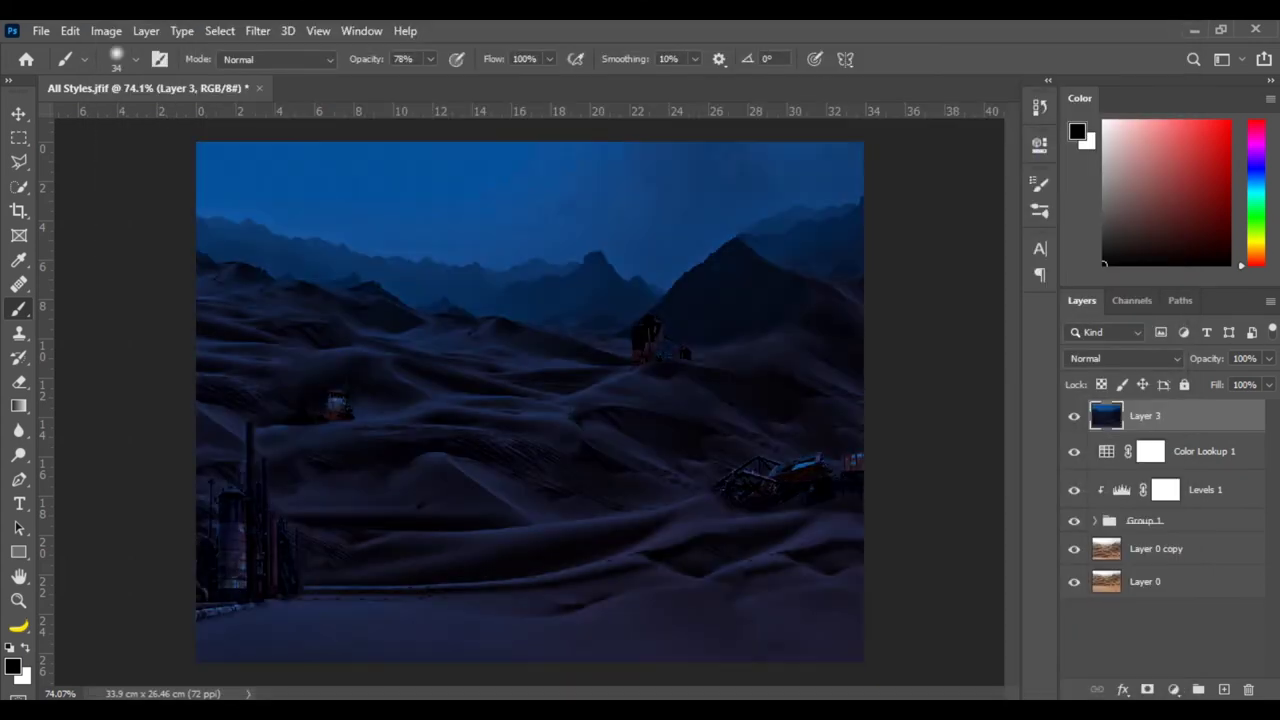
Convert the graded stamped layer to a smart object and start a Field Blur on it.
right_click(1150, 415)
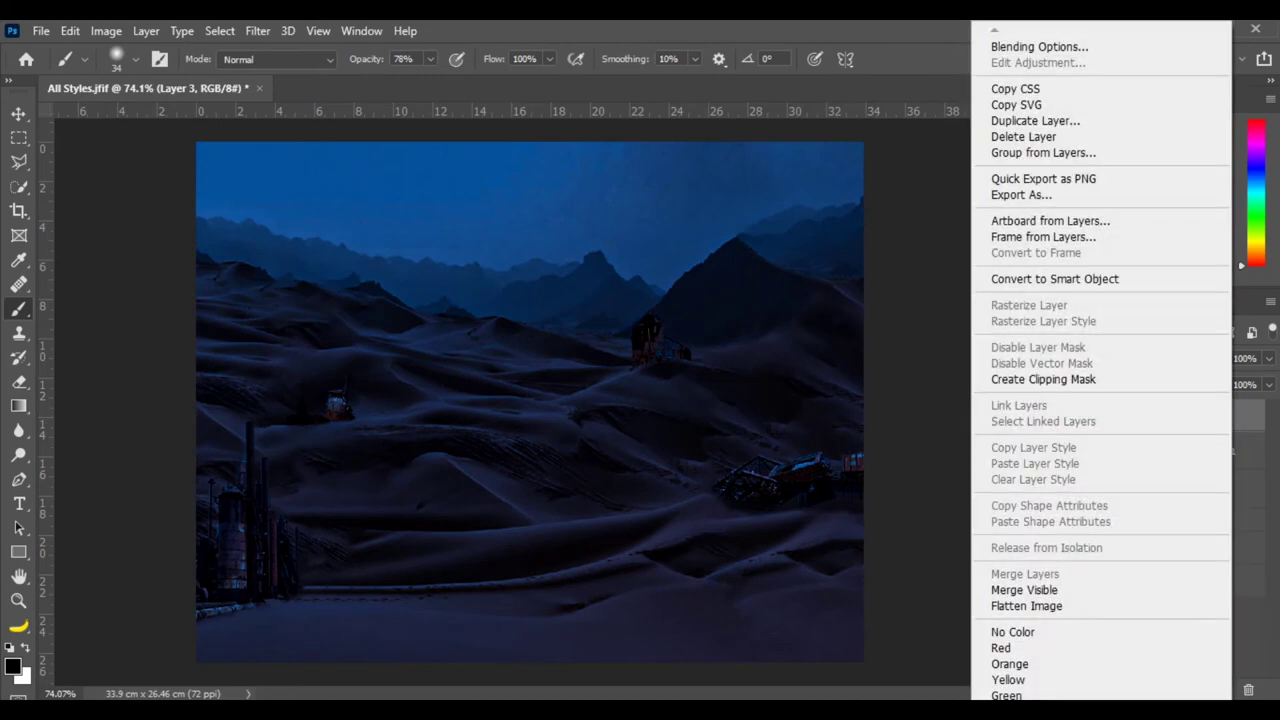
click(1100, 279)
click(258, 31)
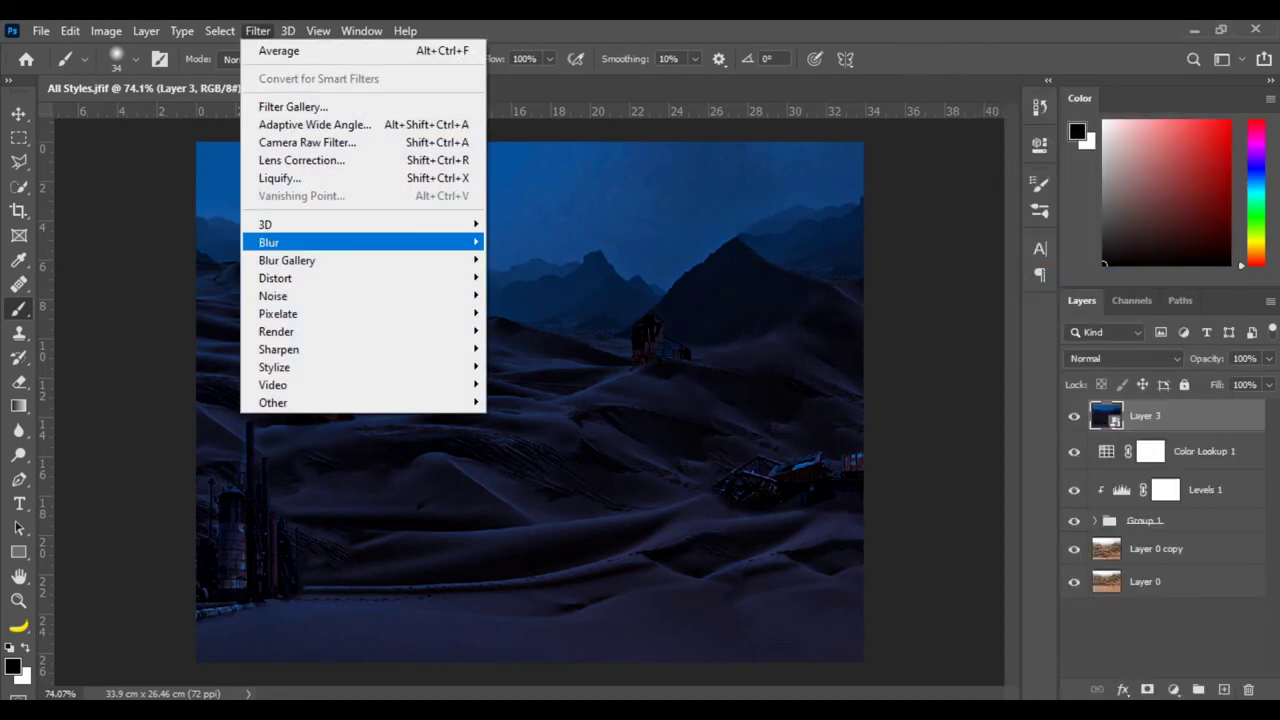
mouse_move(290, 260)
click(525, 262)
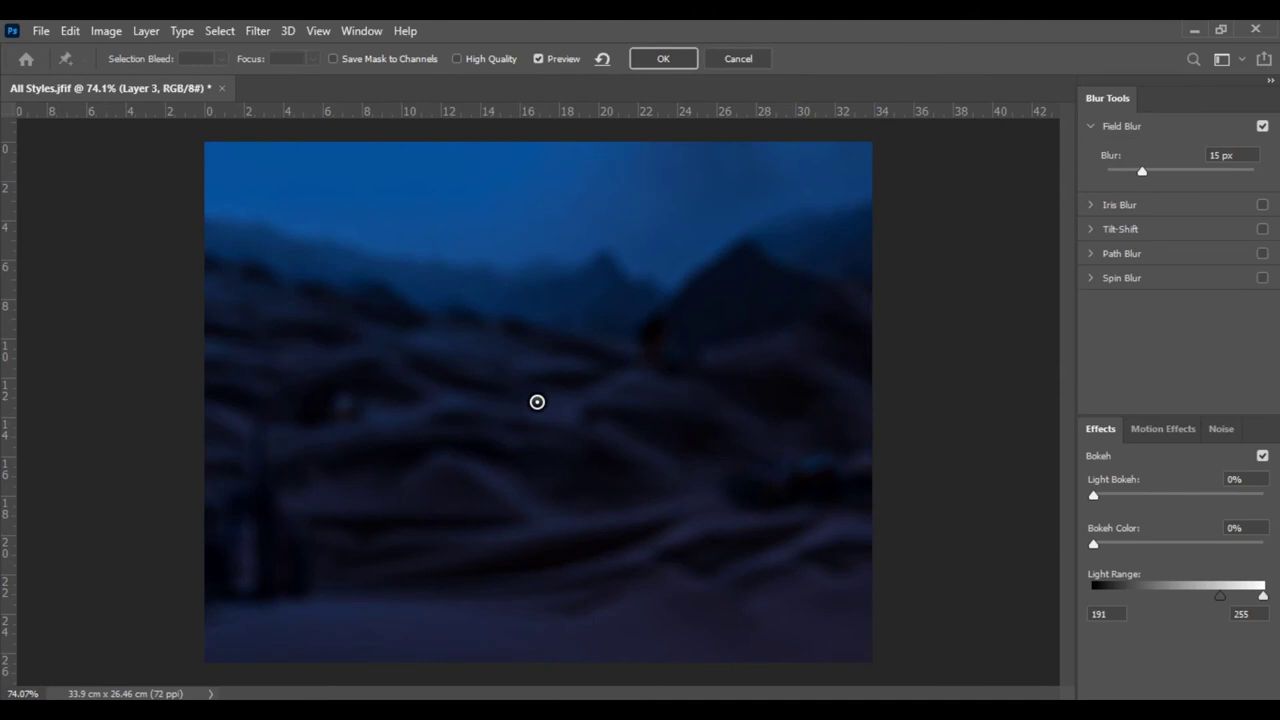
Place Field Blur pins on the steel plant, tugboat, sawmill, bridge and sky.
click(256, 536)
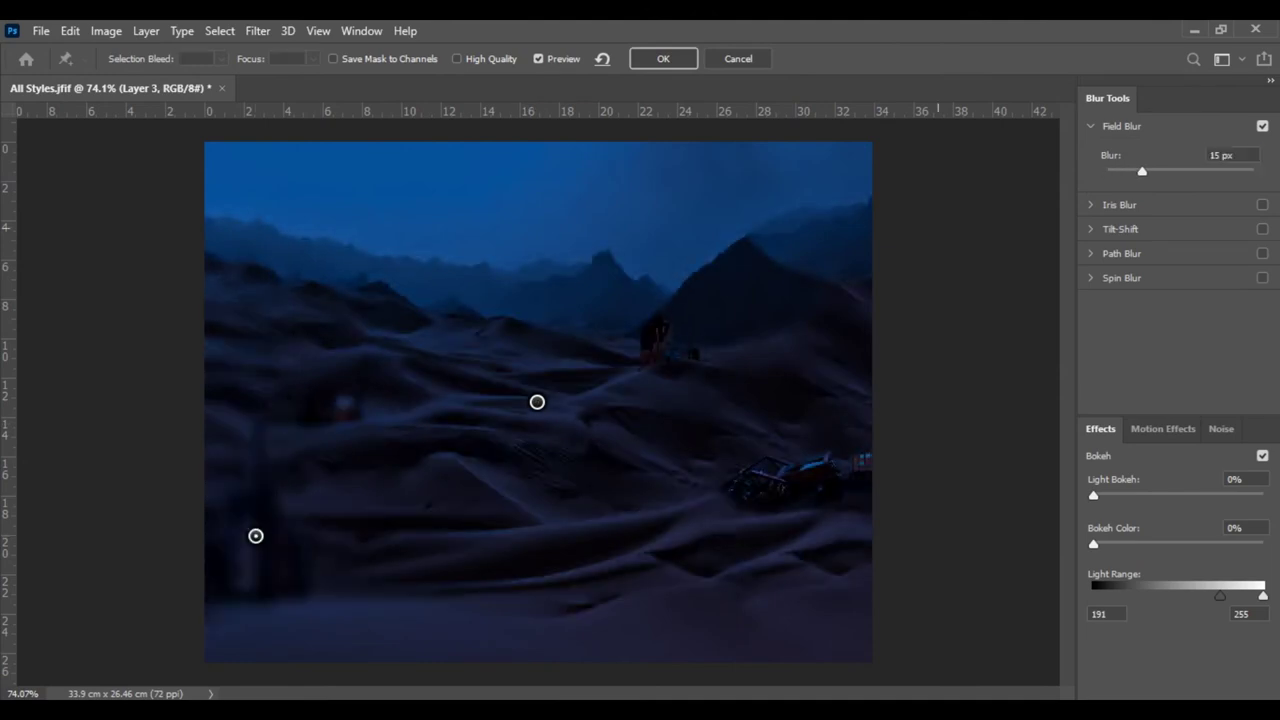
click(342, 401)
click(657, 337)
click(807, 486)
click(388, 189)
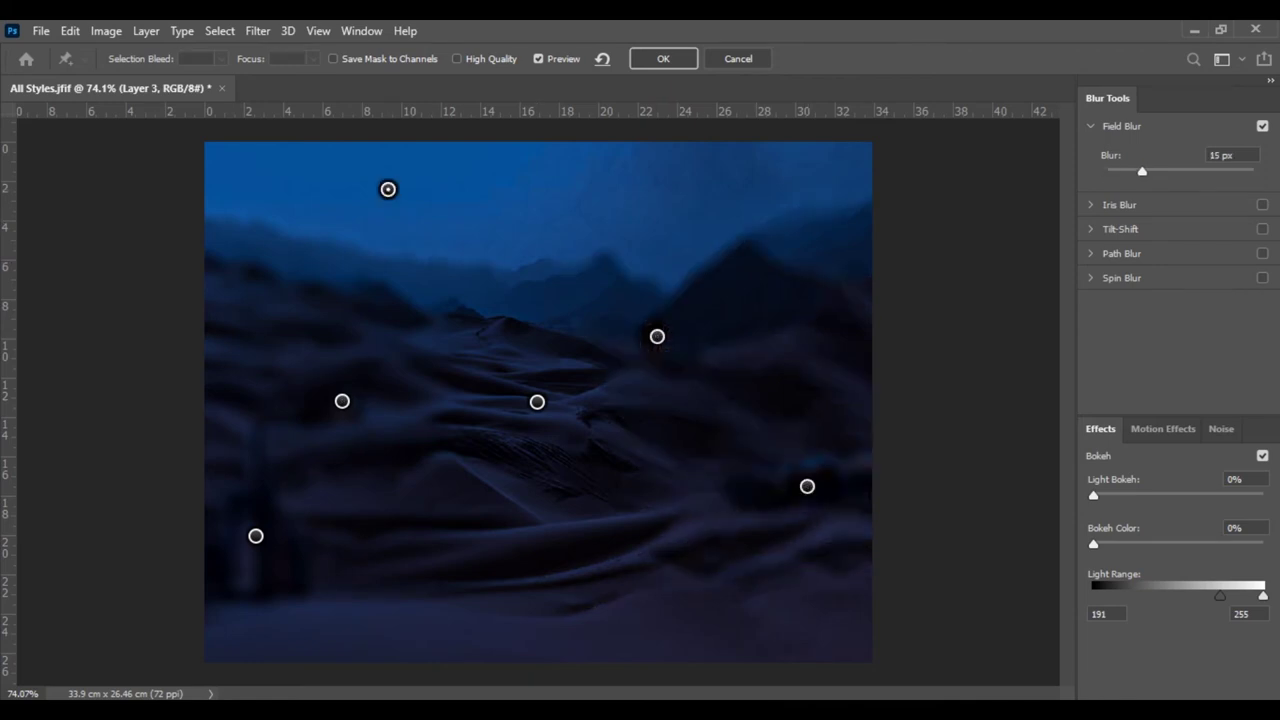
Reduce the blur to 5 px at the steel plant, sawmill and tugboat pins, and shift the sawmill, tugboat and centre pins.
drag(537, 401, 546, 401)
mouse_move(1114, 171)
mouse_down()
mouse_move(1142, 171)
mouse_move(1122, 171)
mouse_up()
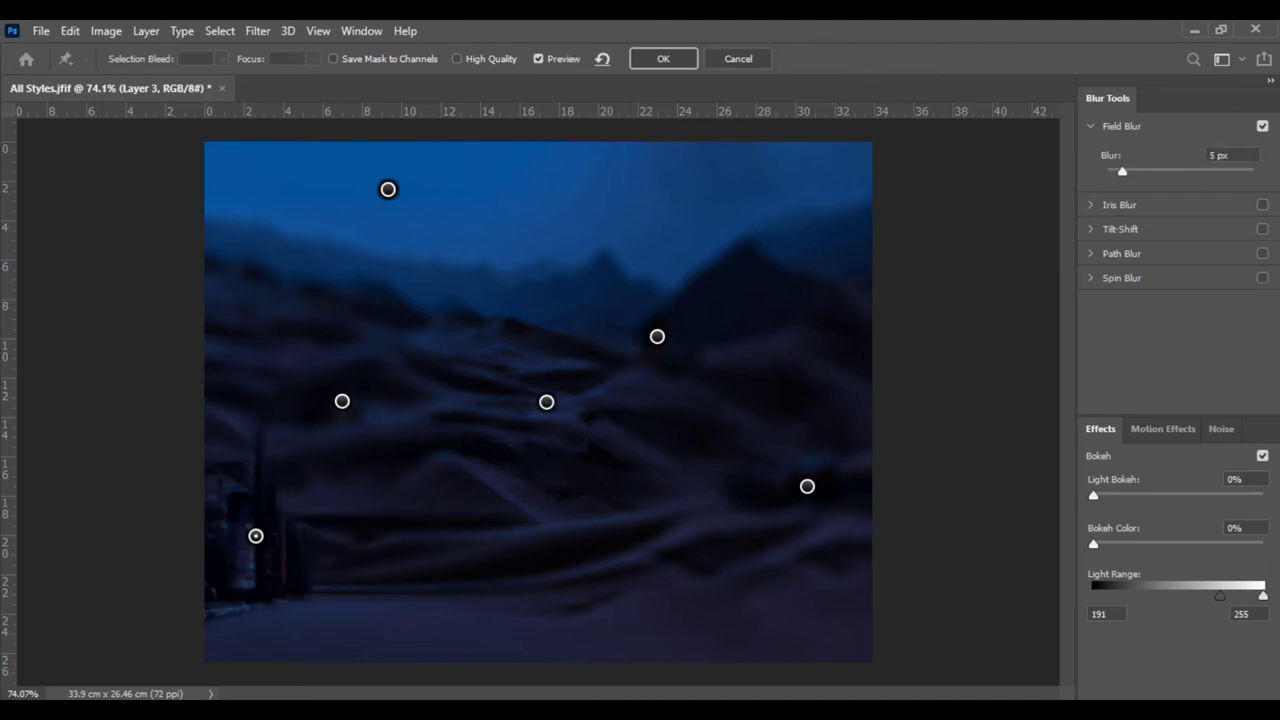
click(807, 486)
drag(657, 336, 674, 334)
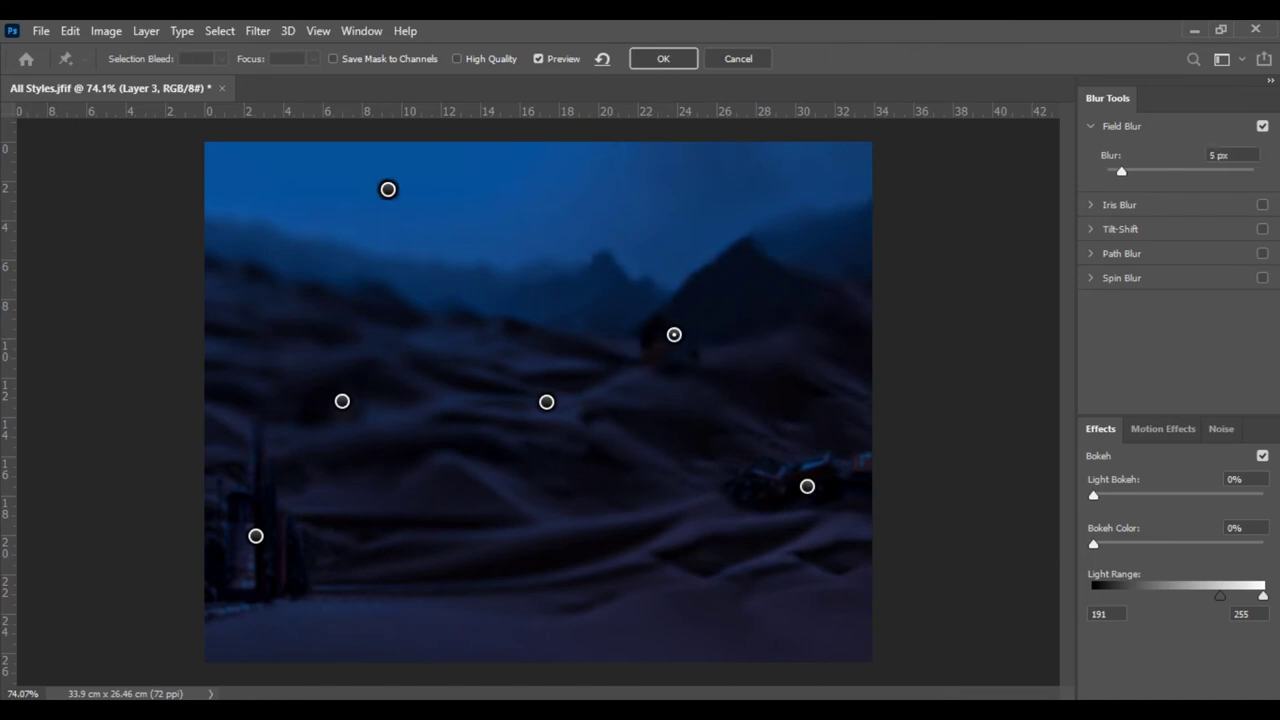
mouse_move(342, 401)
mouse_down()
mouse_move(436, 355)
mouse_move(358, 394)
mouse_up()
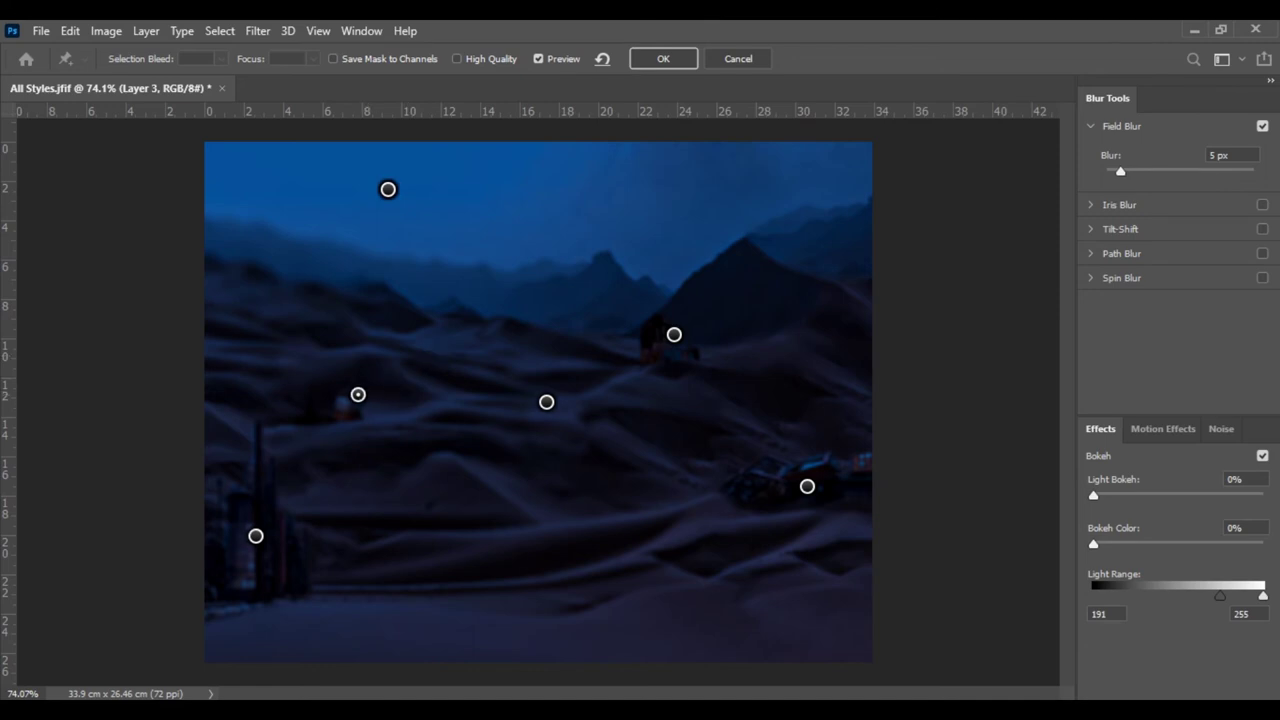
drag(1120, 171, 1122, 171)
click(546, 402)
drag(546, 402, 531, 371)
click(674, 334)
drag(1118, 171, 1122, 171)
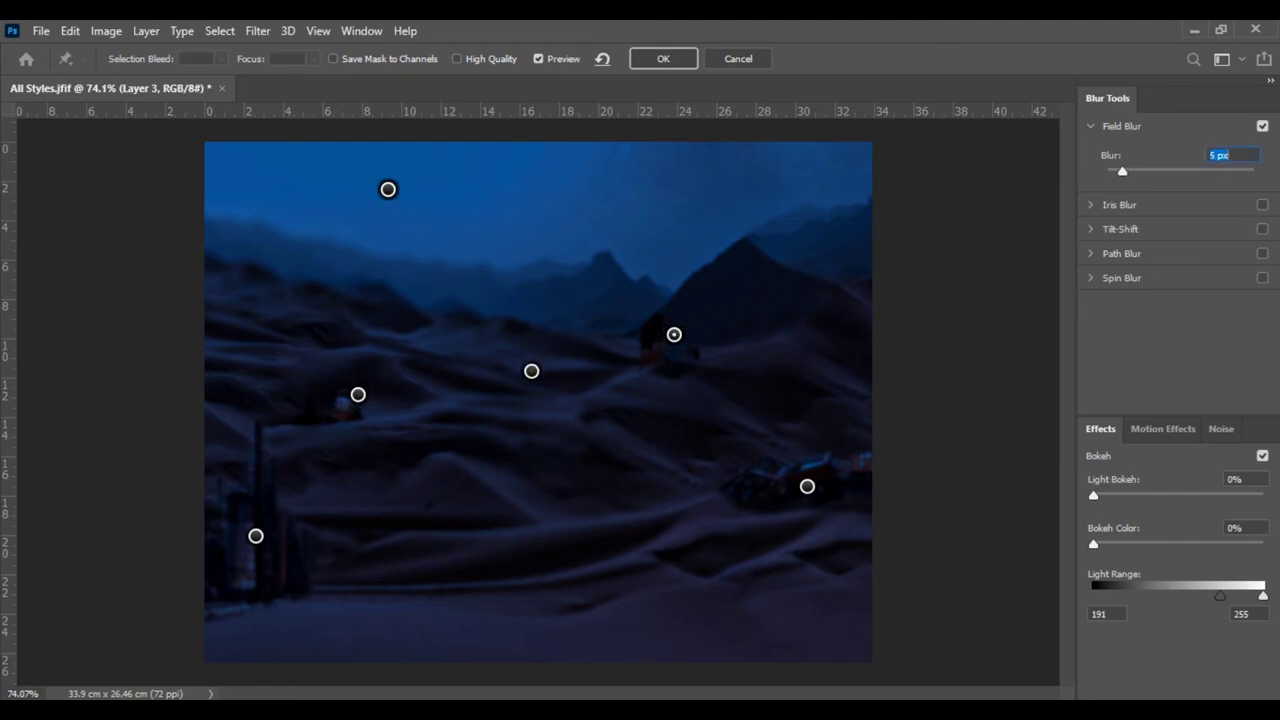
Remove the centre blur pin, spread three pins across the sky and add one outside the image beside the mountains.
click(991, 273)
key(Delete)
click(749, 167)
drag(388, 189, 511, 192)
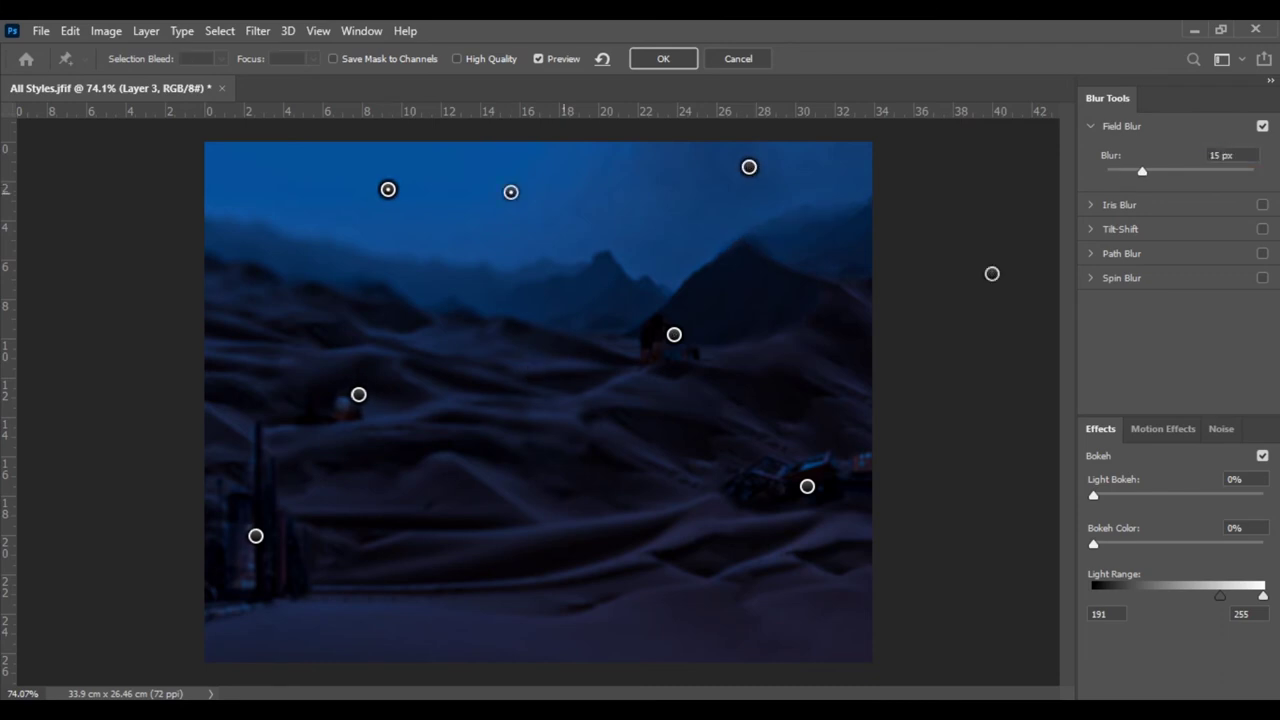
click(304, 185)
Add a blur pin on the dunes at the image's right edge, set it to 6 px and apply the Field Blur.
click(863, 356)
double_click(1220, 155)
text(6)
key(Return)
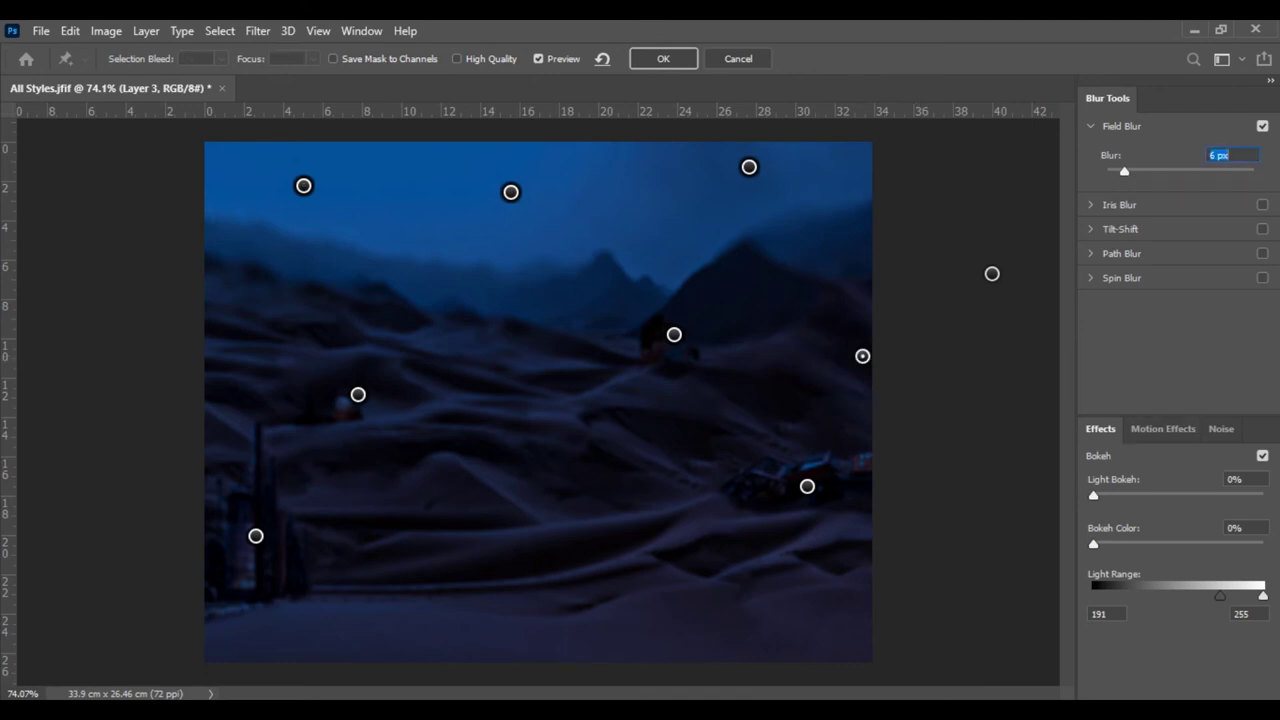
key(Return)
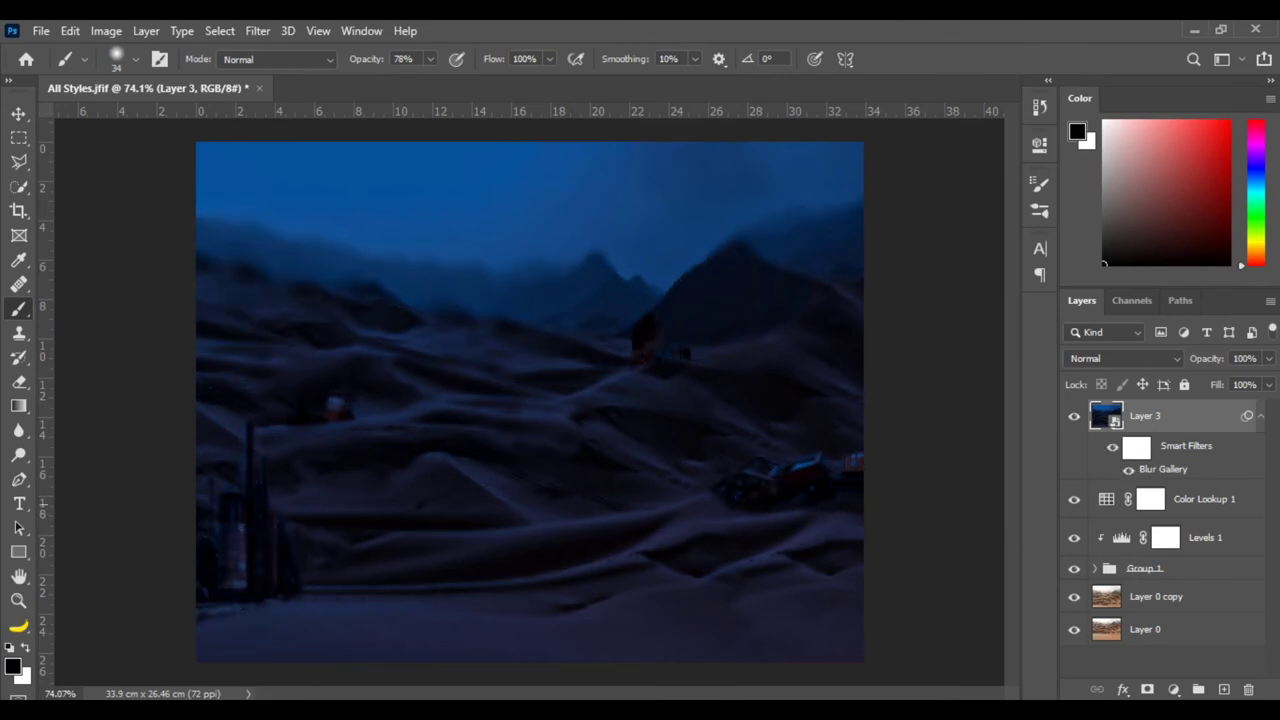
Place the Blackbird portrait from the file browser into the composite and move its layer above the blurred layer.
click(1150, 499)
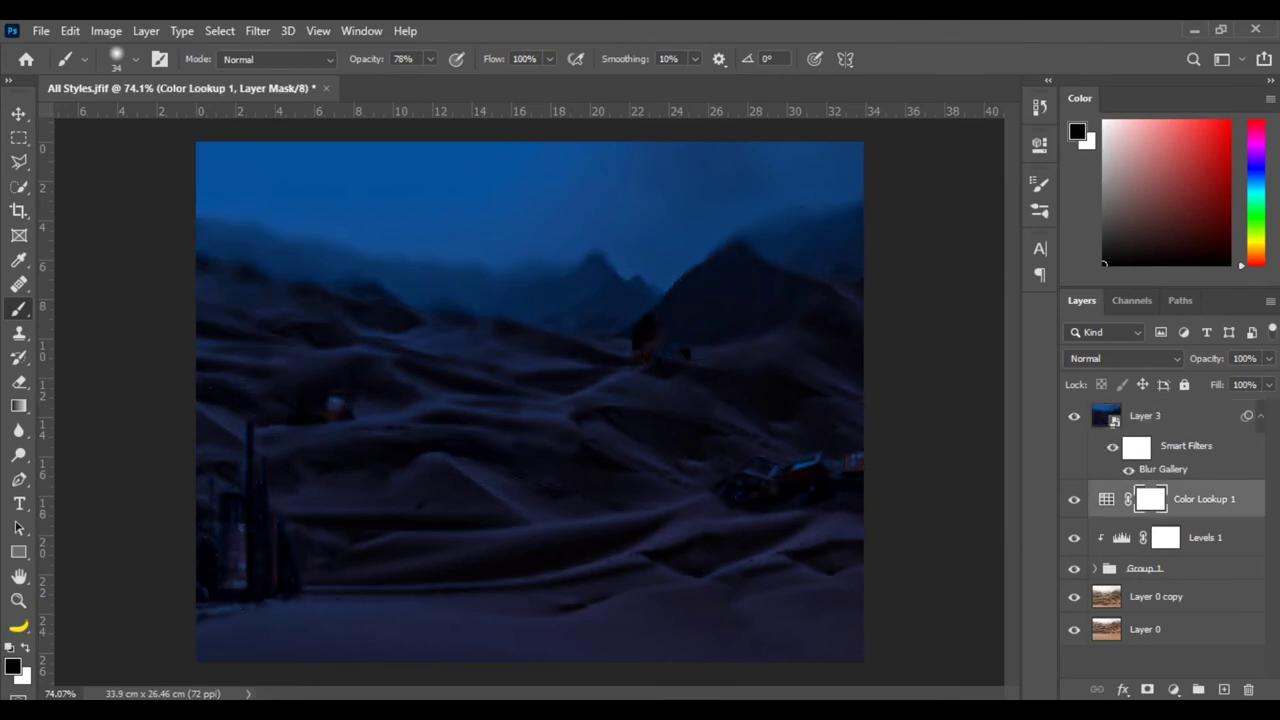
key(alt+Tab)
drag(791, 220, 659, 505)
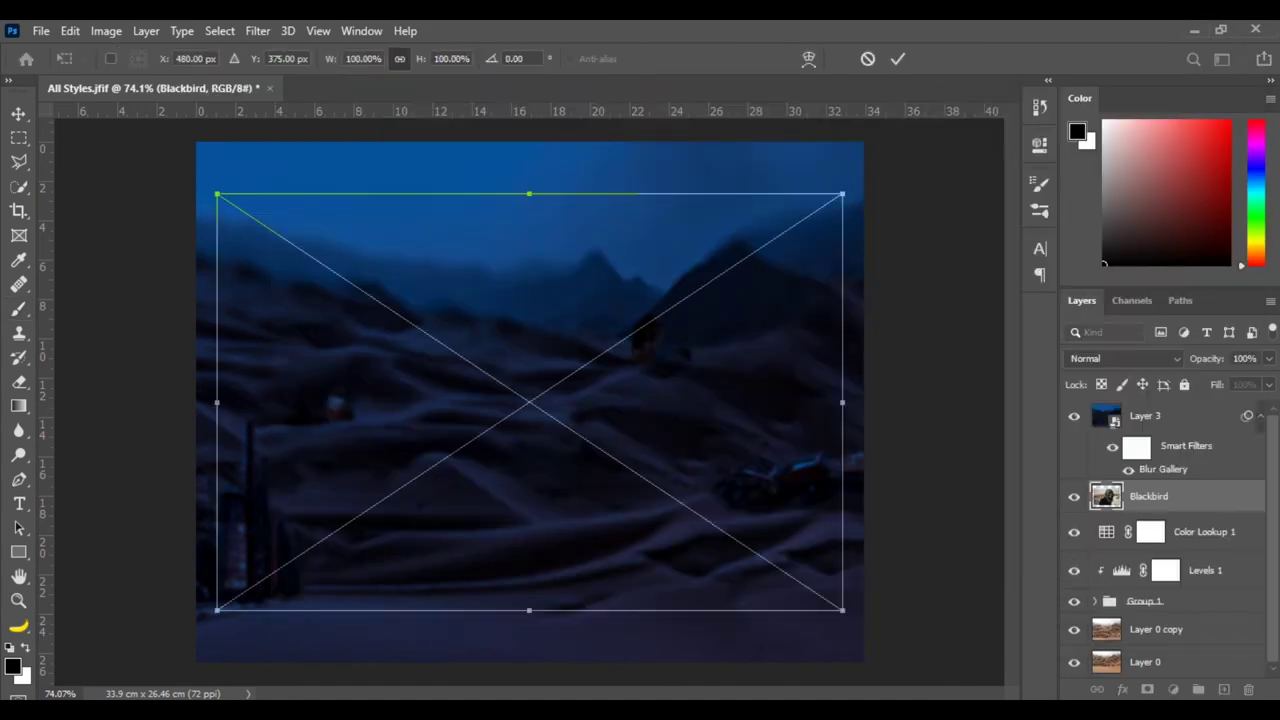
click(898, 58)
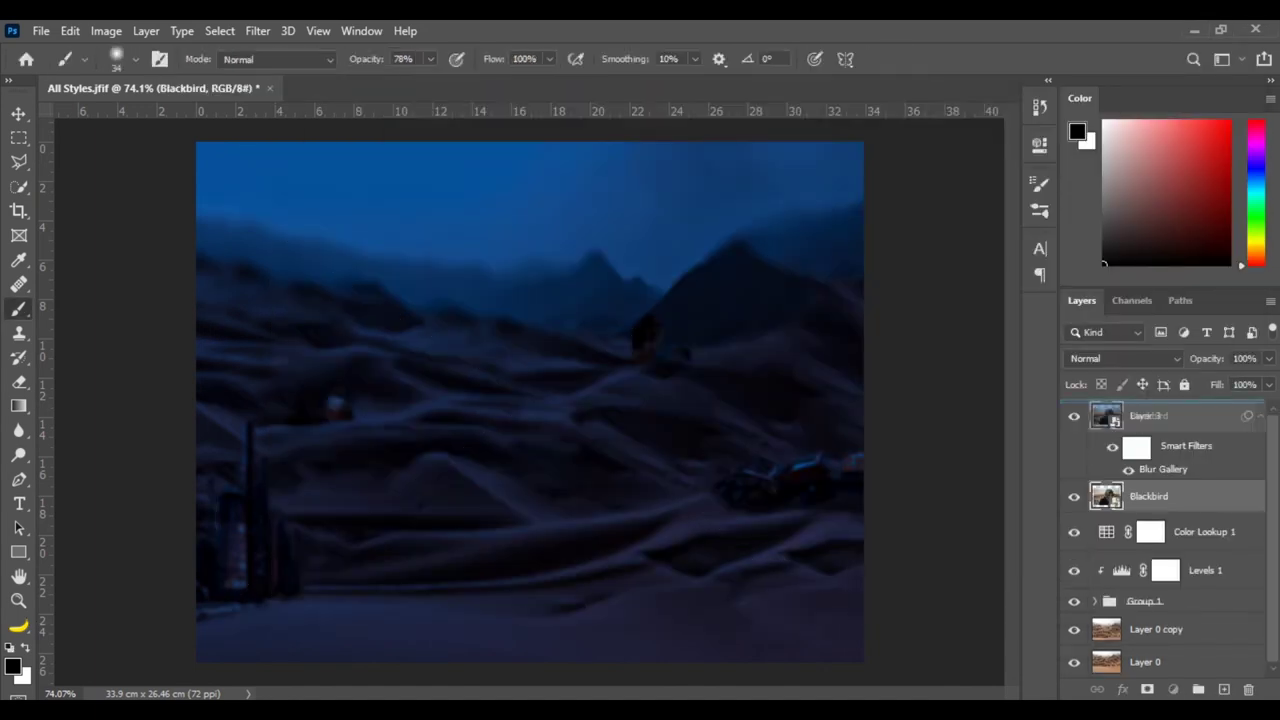
drag(1148, 415, 1148, 412)
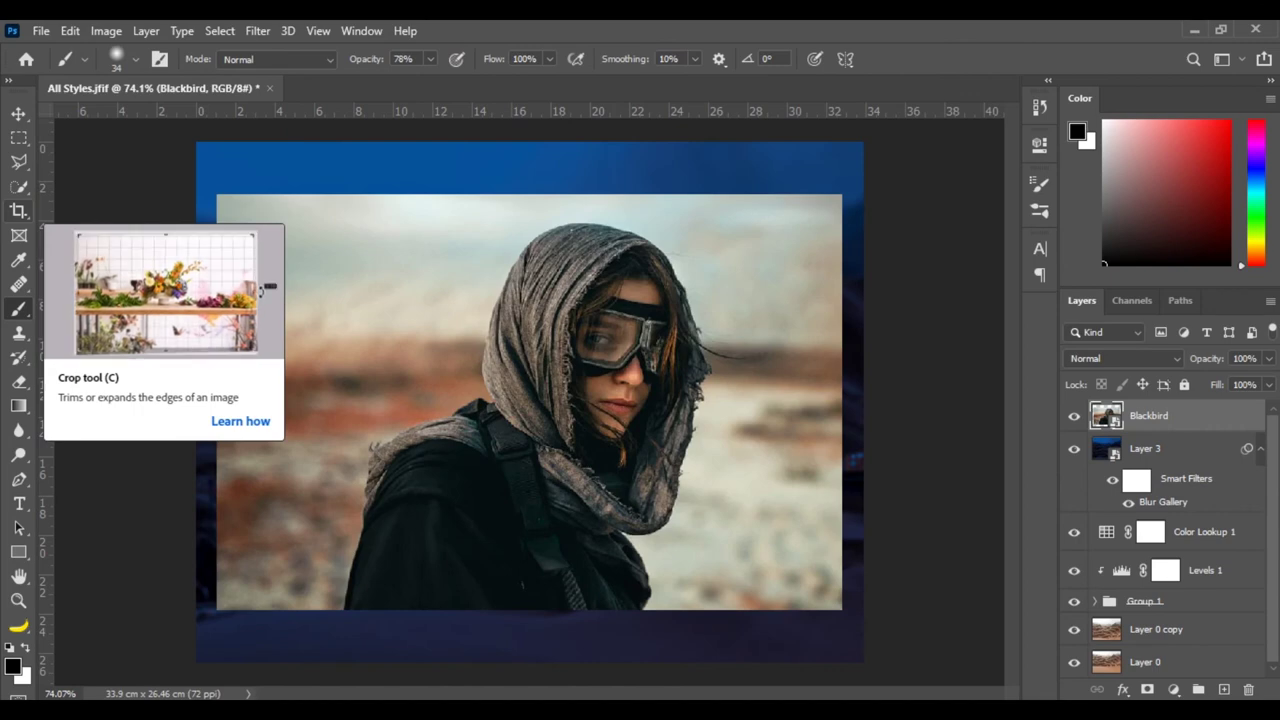
Select the hooded woman with the Object Selection tool and mask out the portrait's background.
click(19, 186)
drag(376, 234, 698, 626)
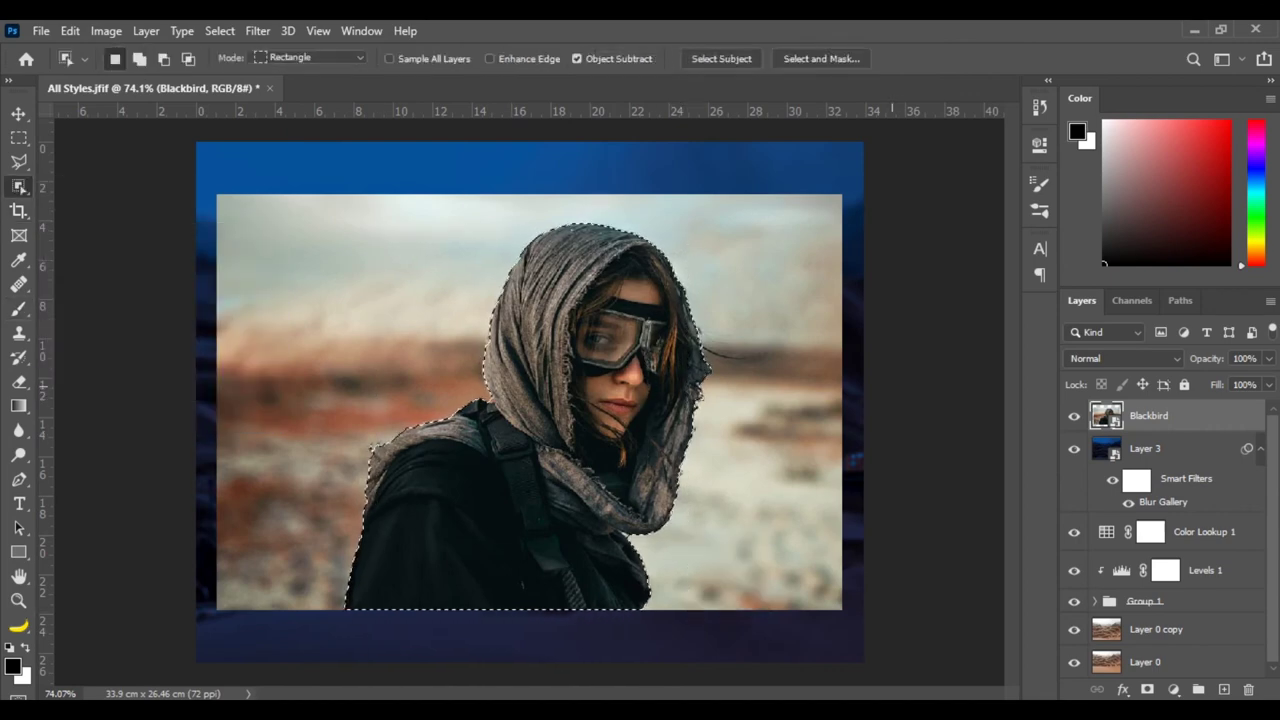
click(1147, 690)
Scale and position the masked woman so her head and shoulders fill the lower middle of the desert scene.
key(v)
drag(600, 370, 610, 425)
key(ctrl+t)
mouse_move(861, 250)
mouse_down()
mouse_move(880, 210)
mouse_move(866, 232)
mouse_up()
drag(640, 360, 620, 382)
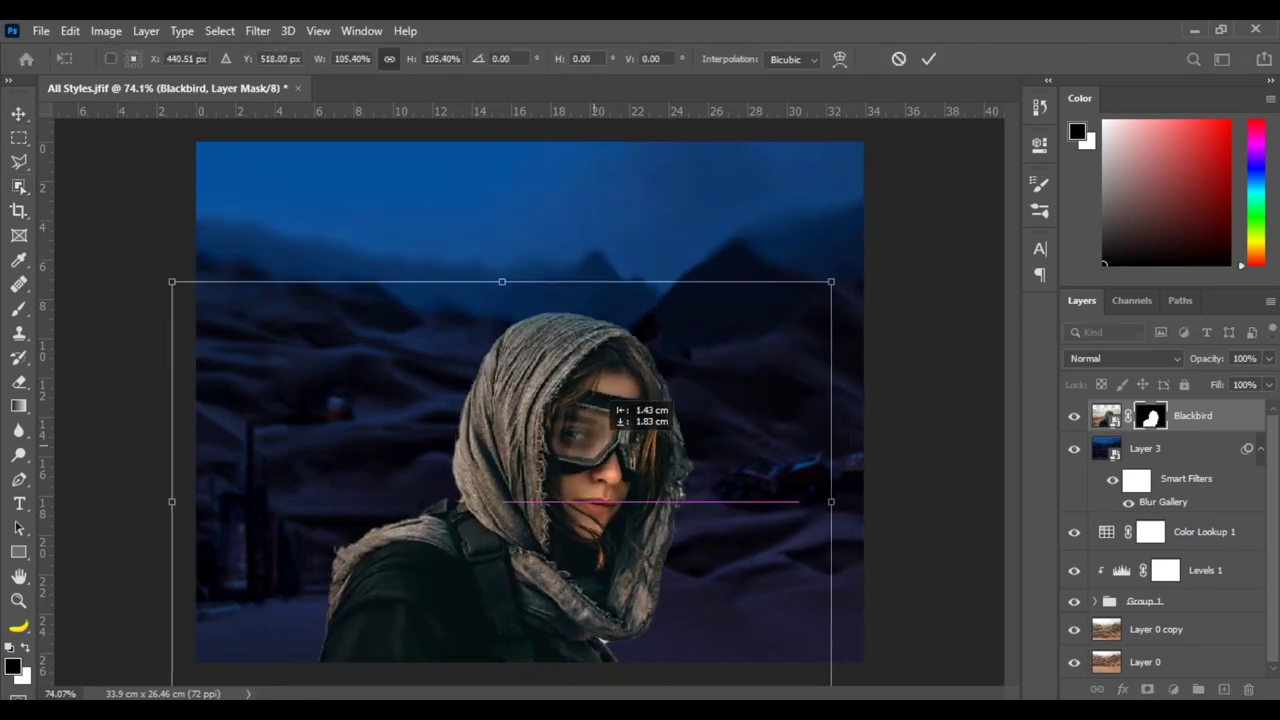
drag(829, 277, 700, 350)
drag(562, 432, 557, 458)
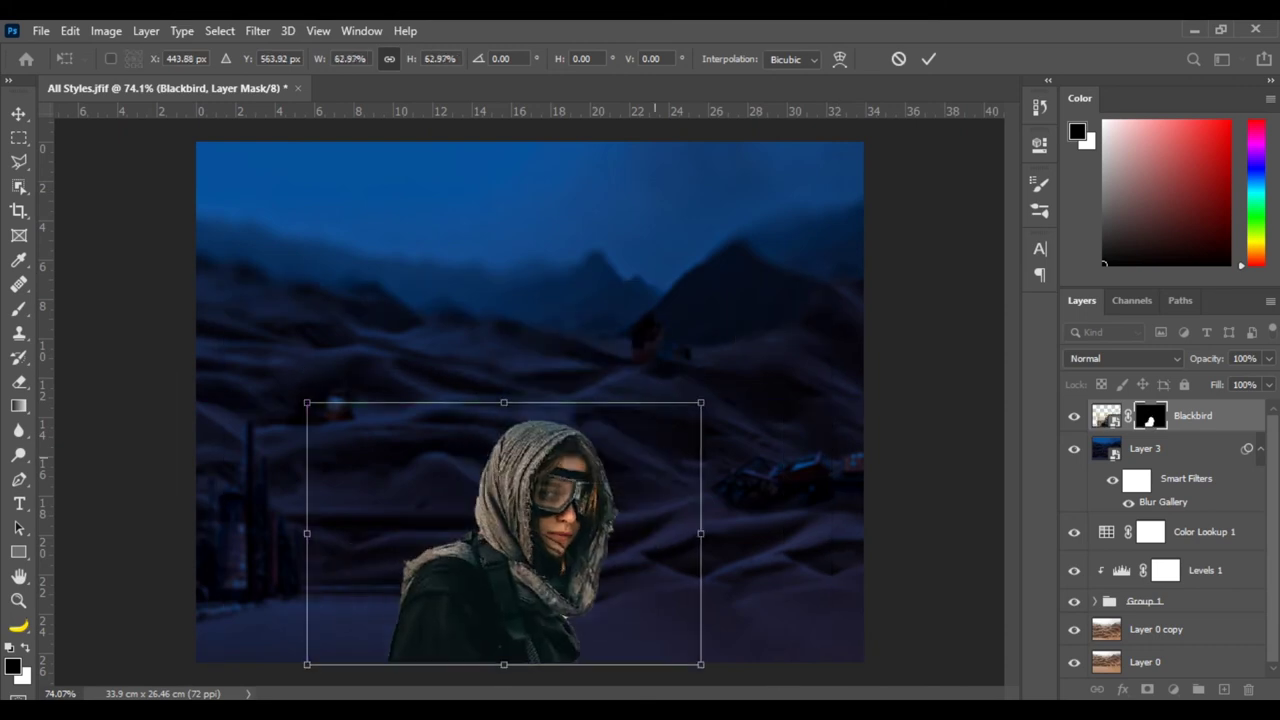
drag(700, 403, 800, 336)
drag(595, 487, 610, 423)
click(929, 58)
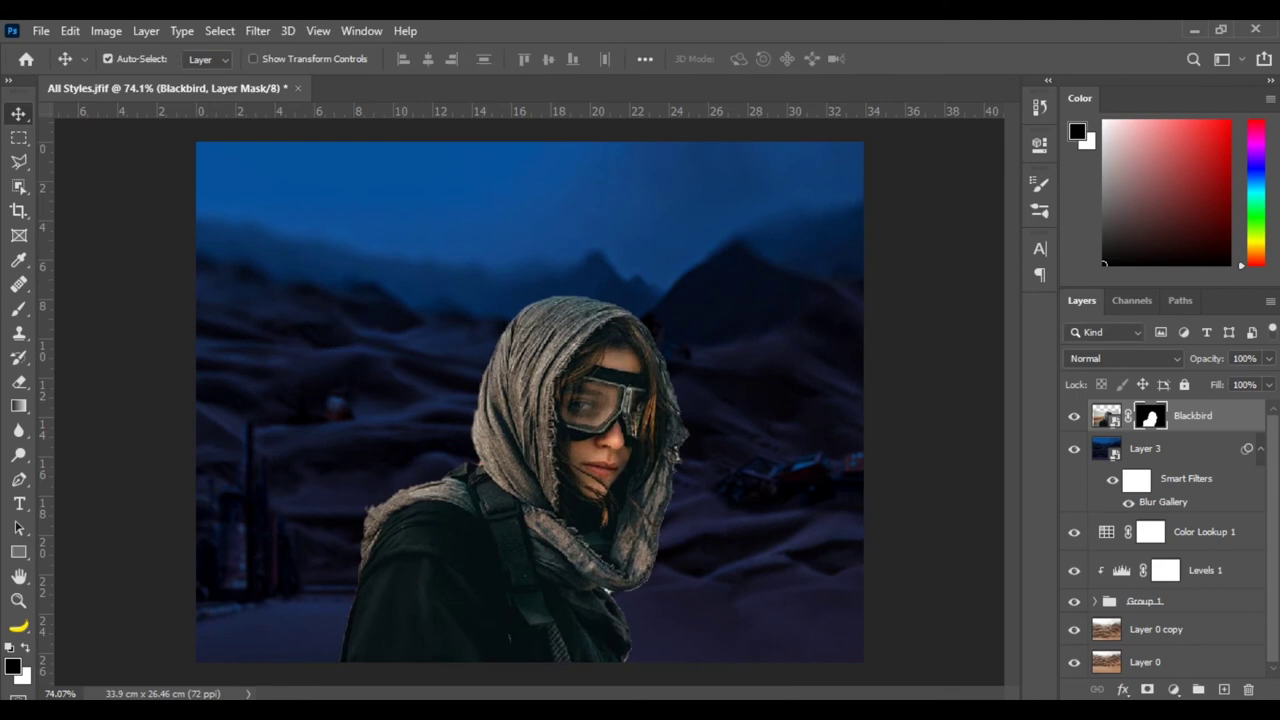
Add a Color Lookup adjustment clipped to the Blackbird layer, using the Moonlight.3DL lookup.
click(1173, 690)
click(1180, 583)
click(900, 200)
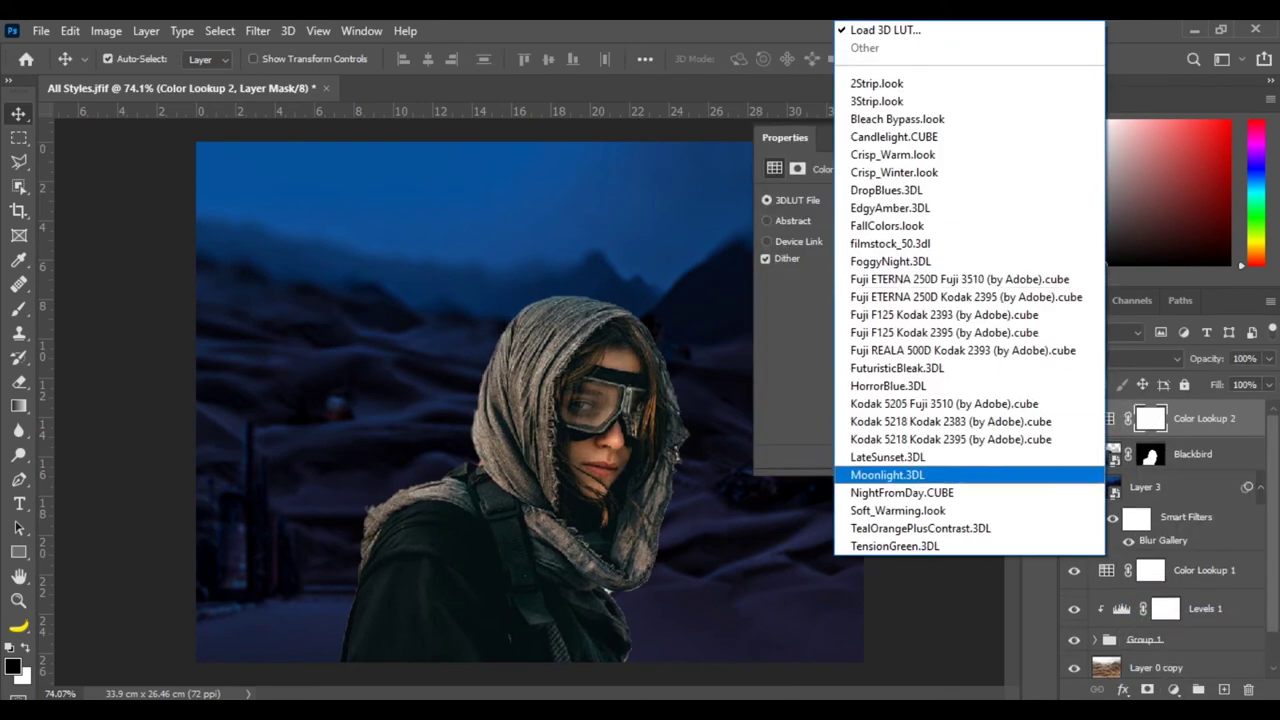
click(887, 475)
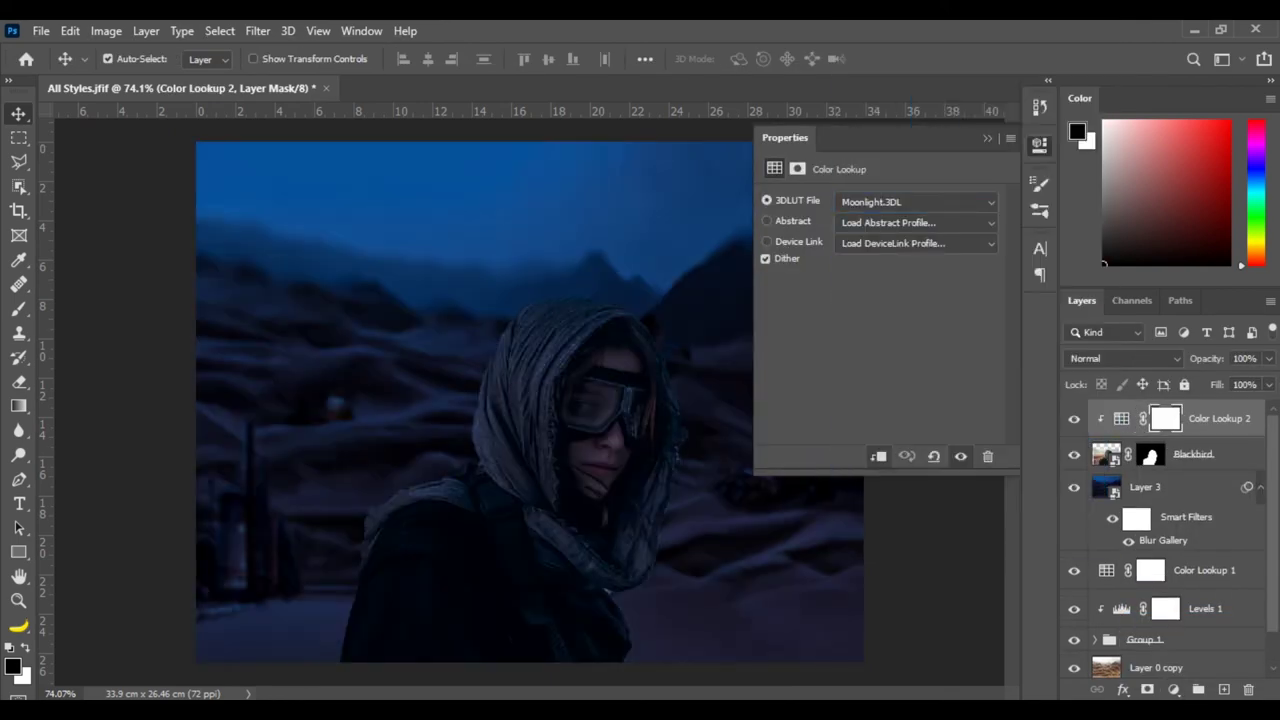
Clean up the Blackbird layer mask along the scarf's lower edge with a soft black brush at 78% opacity.
scroll(650, 559, up, 4)
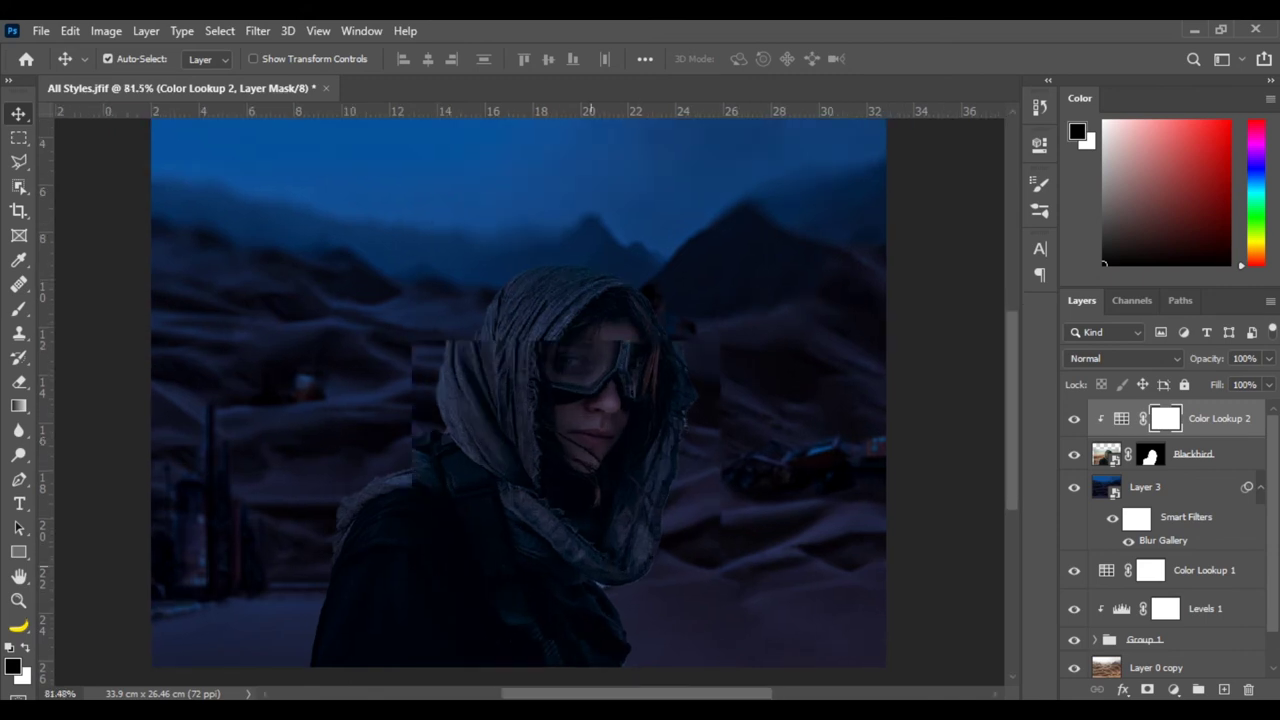
click(1193, 454)
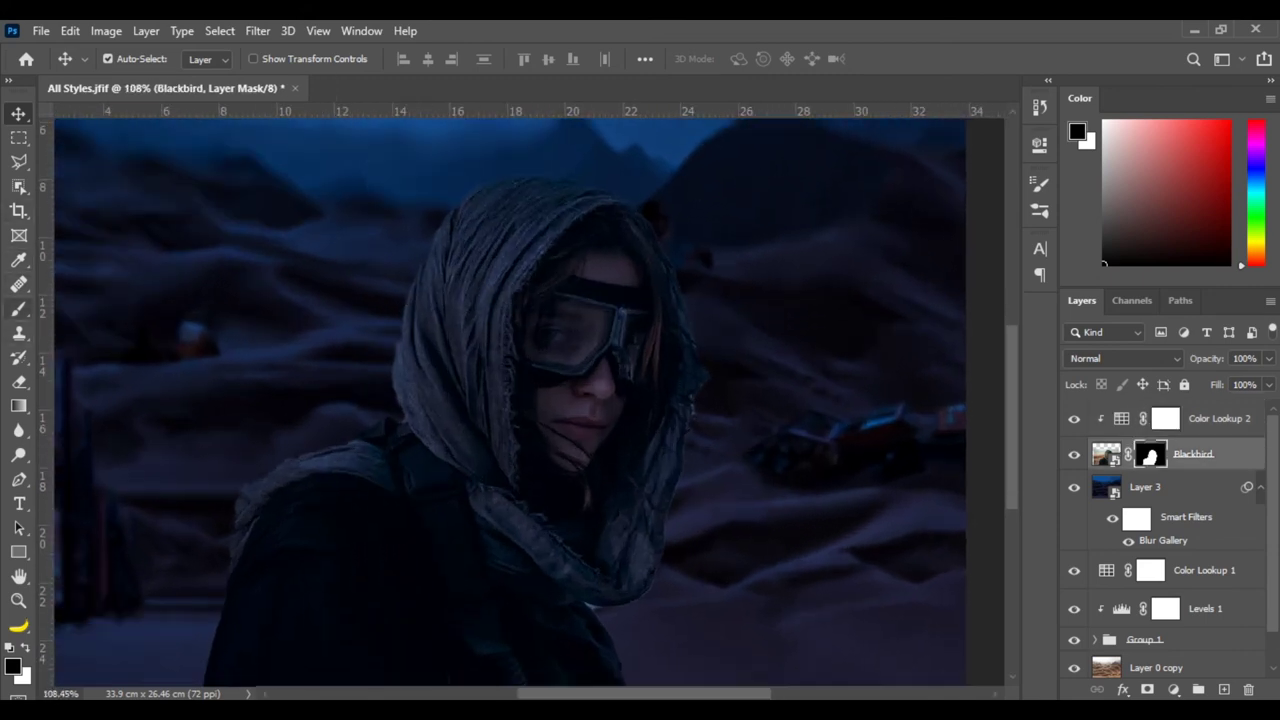
click(18, 308)
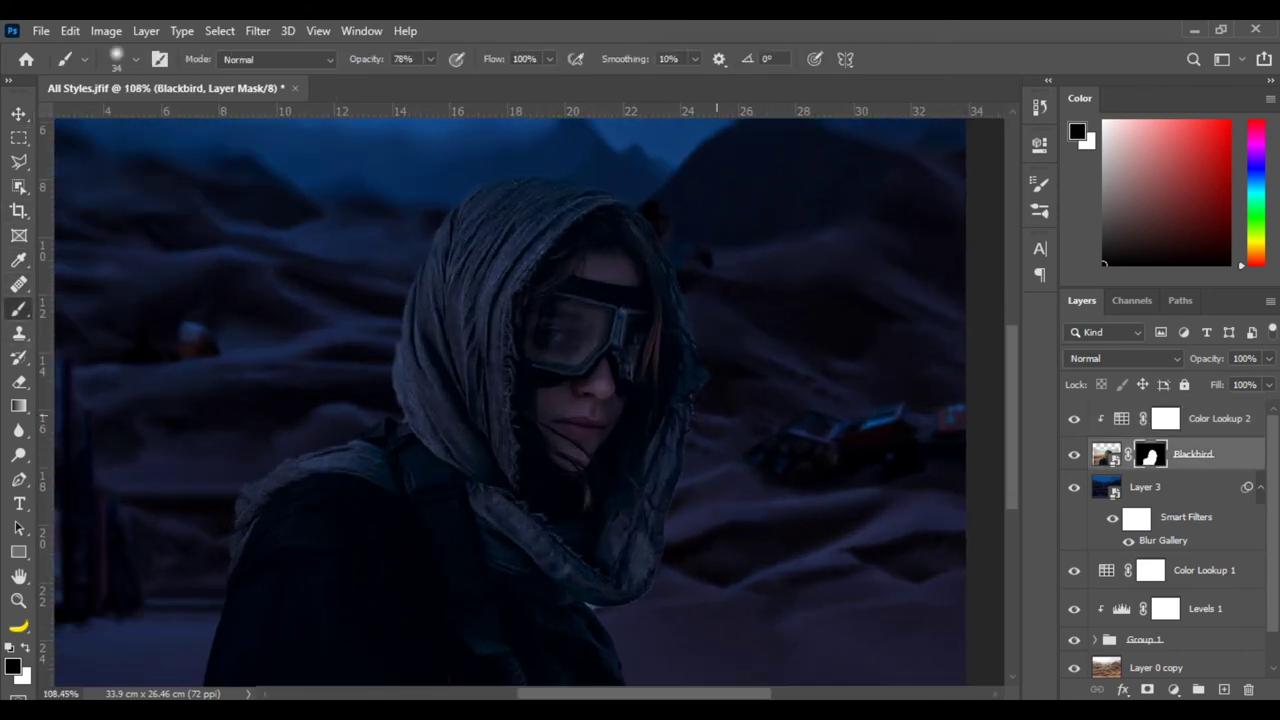
drag(616, 612, 595, 612)
drag(664, 575, 706, 575)
scroll(510, 400, down, 3)
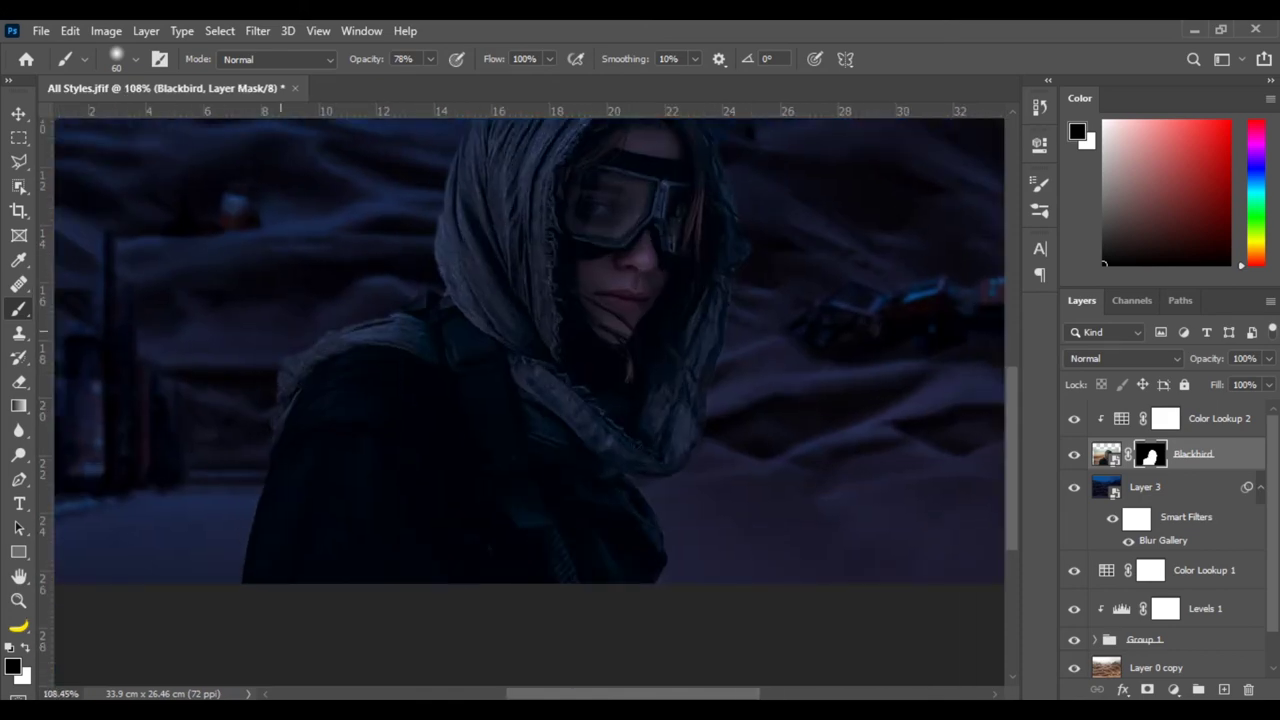
scroll(529, 401, down, 3)
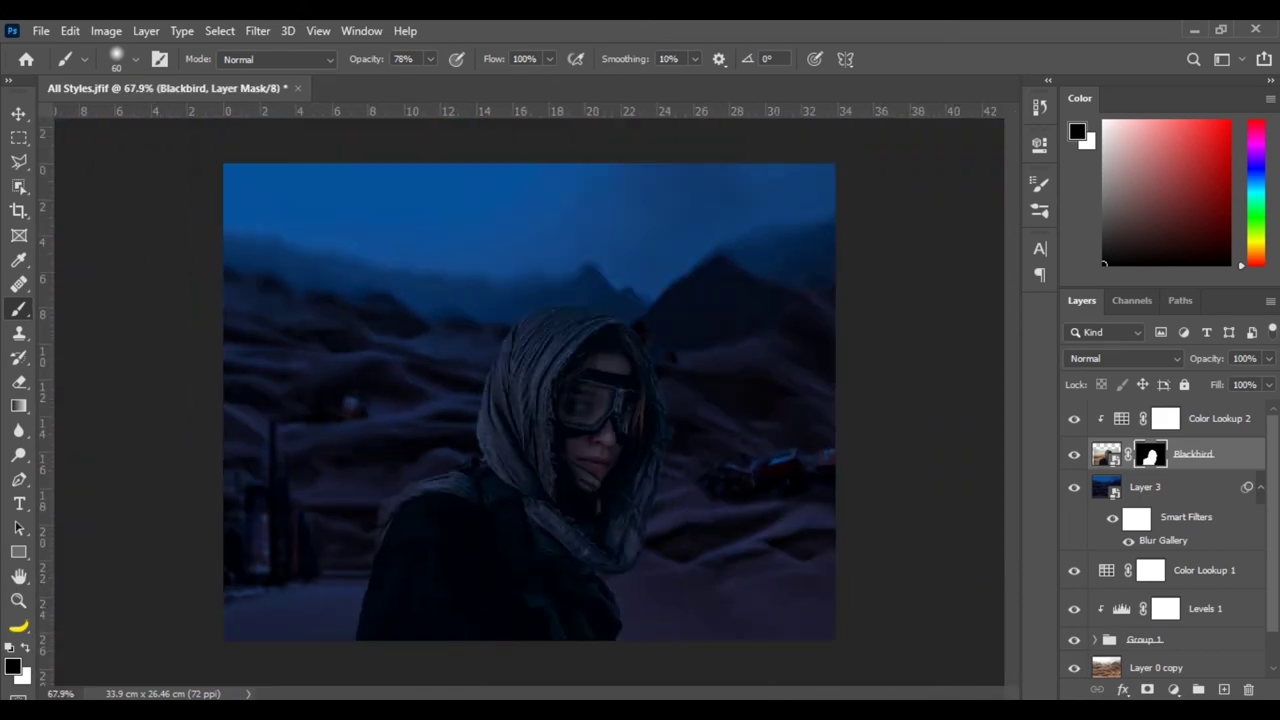
Stamp all visible layers into a new layer above Color Lookup 2 and open the Camera Raw Filter for it.
key(alt+bracketright)
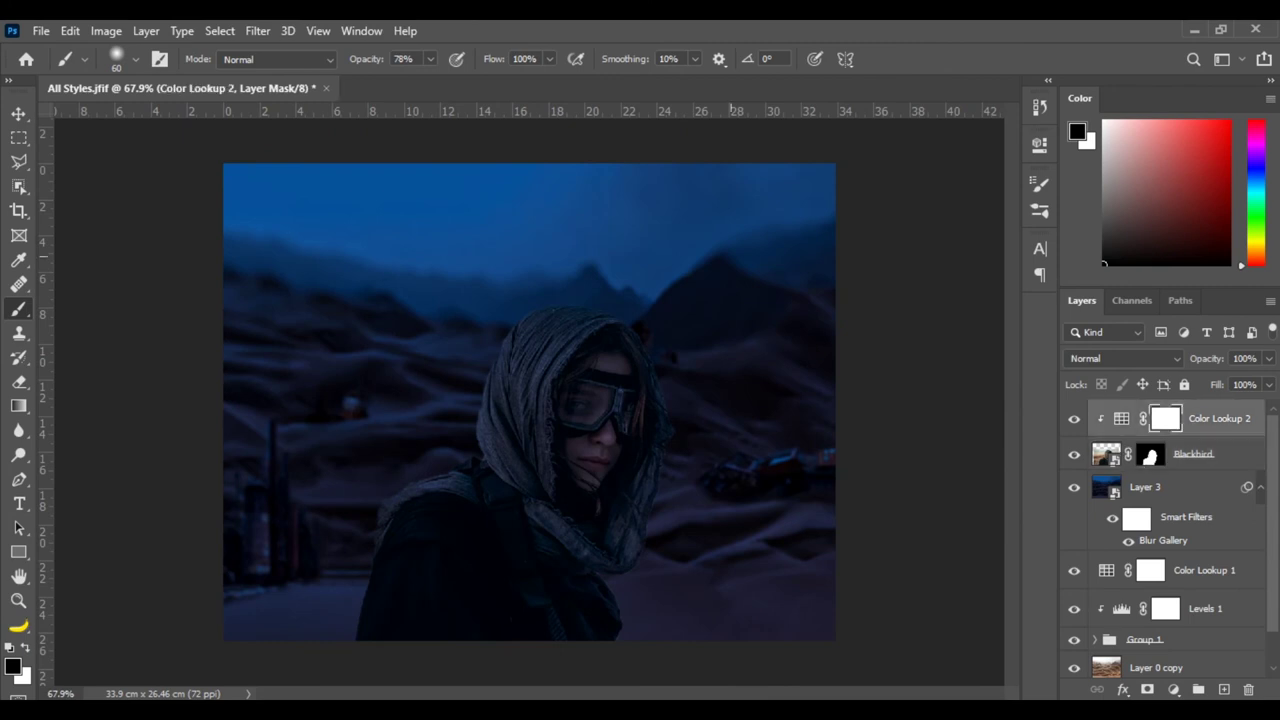
key(ctrl+alt+shift+e)
click(258, 31)
click(285, 137)
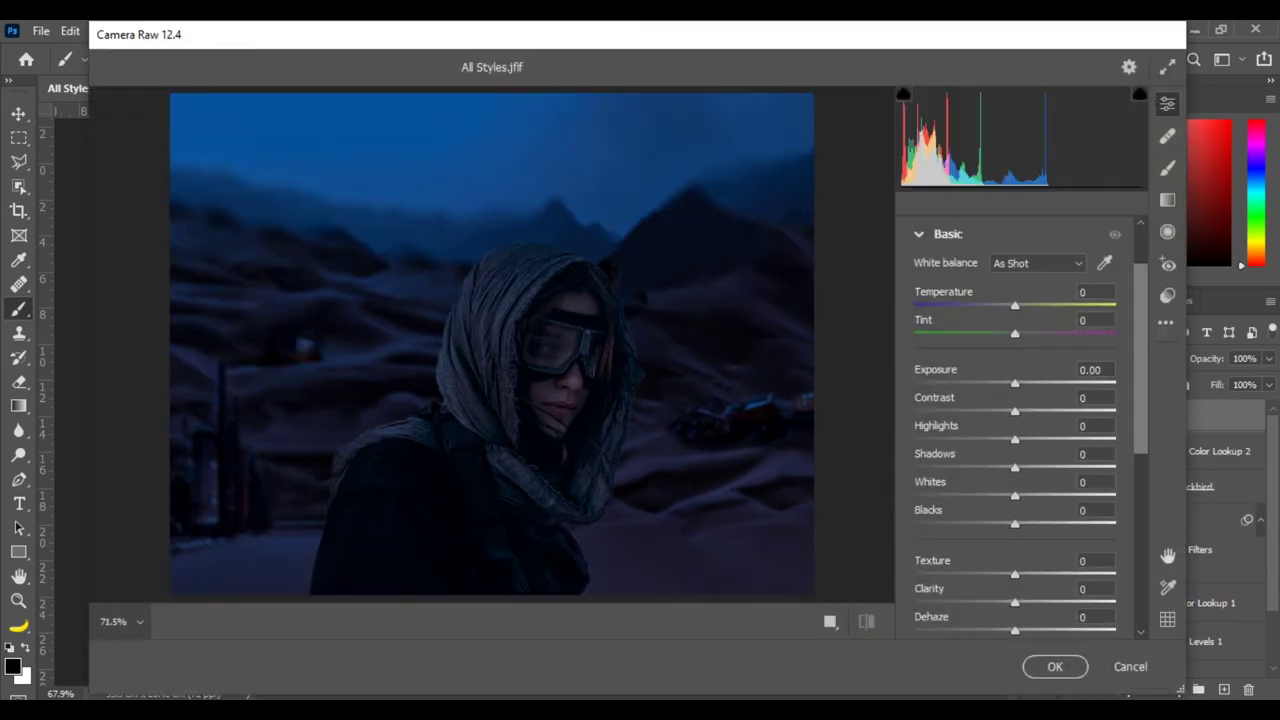
Set Texture to +100, Clarity to +48 and Dehaze to +5 for the stamped composite.
click(1093, 561)
text(100)
key(Return)
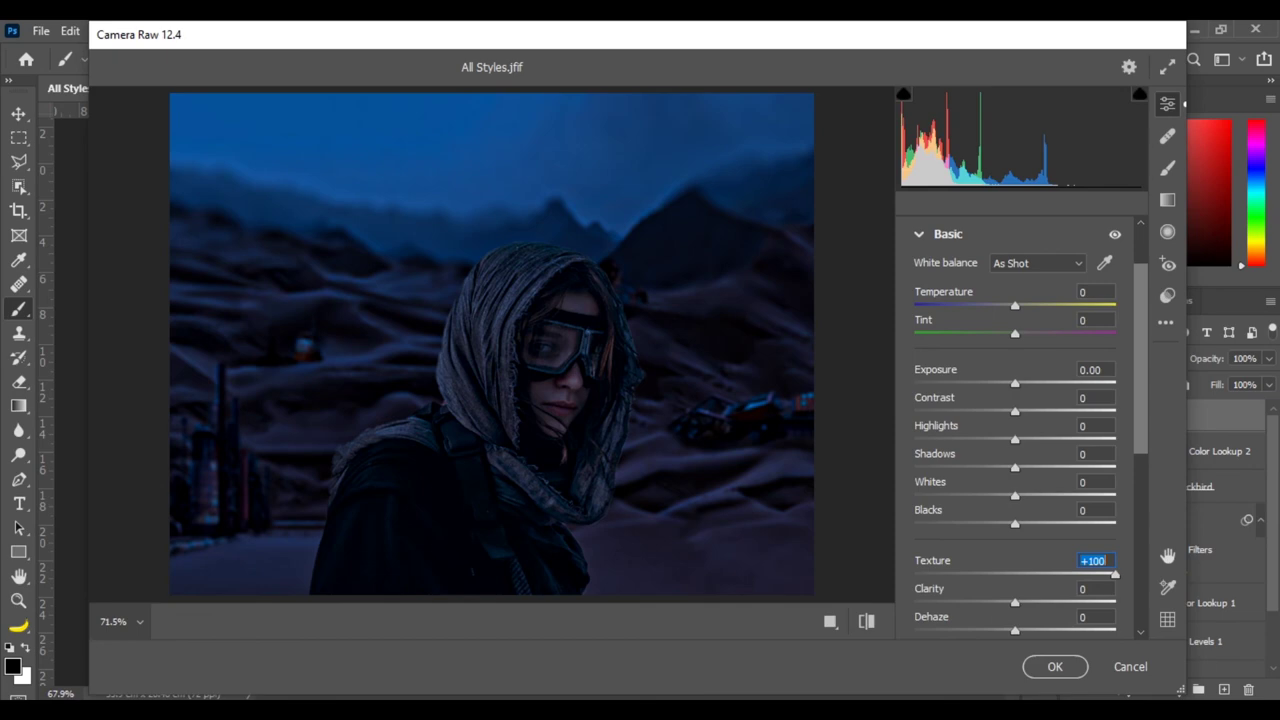
text(48)
key(Return)
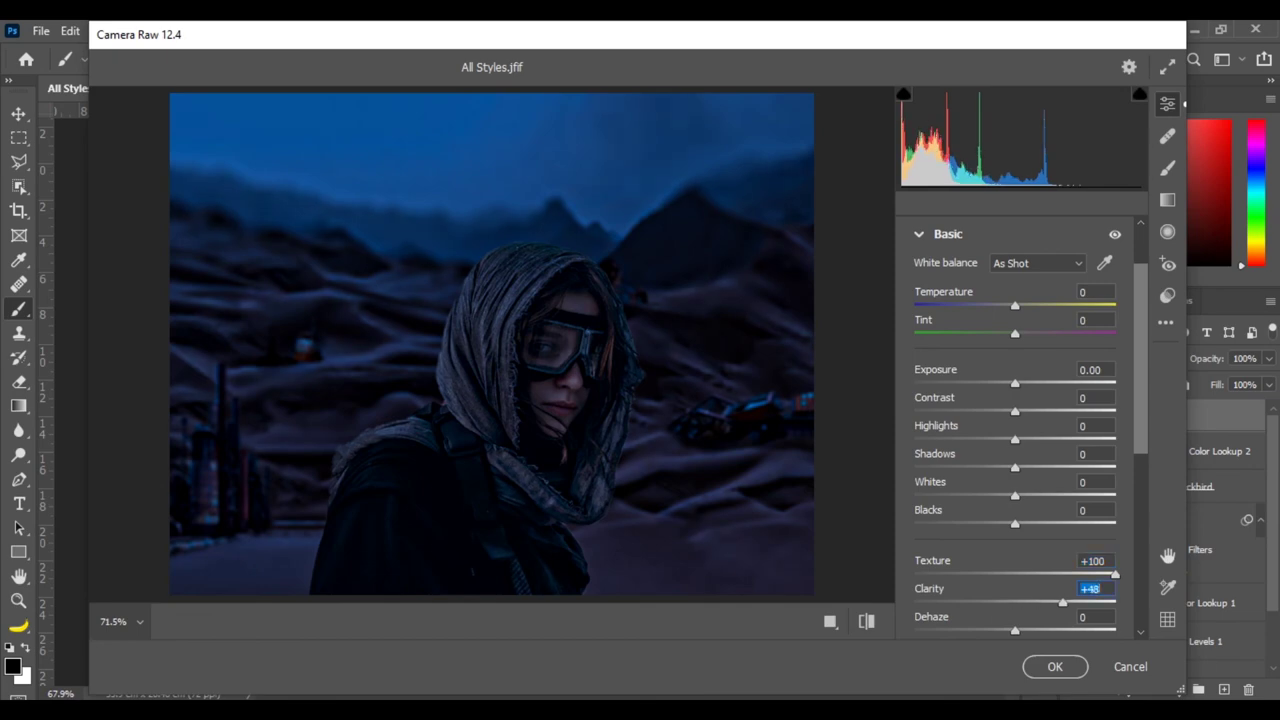
key(Tab)
text(5)
key(Return)
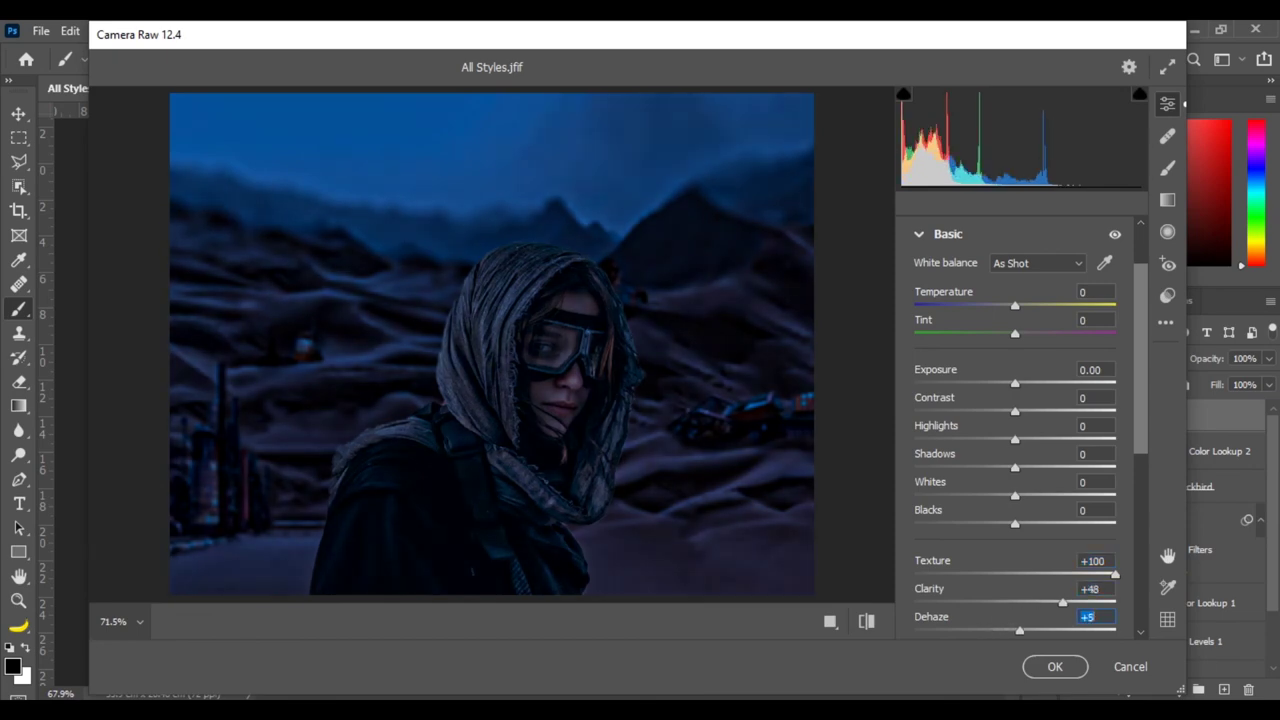
Try a Vibrance of -26 and a Temperature of -25, and reset Temperature to 0.
scroll(1015, 428, down, 5)
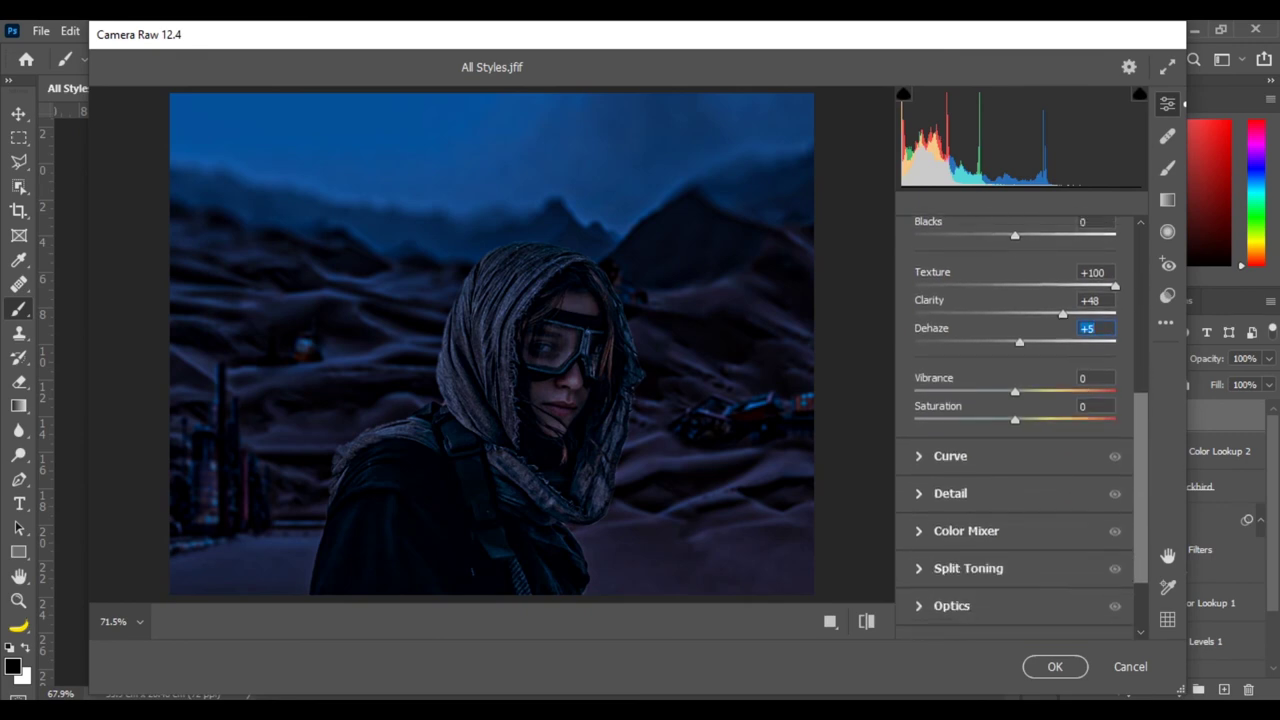
key(Tab)
text(-26)
key(Return)
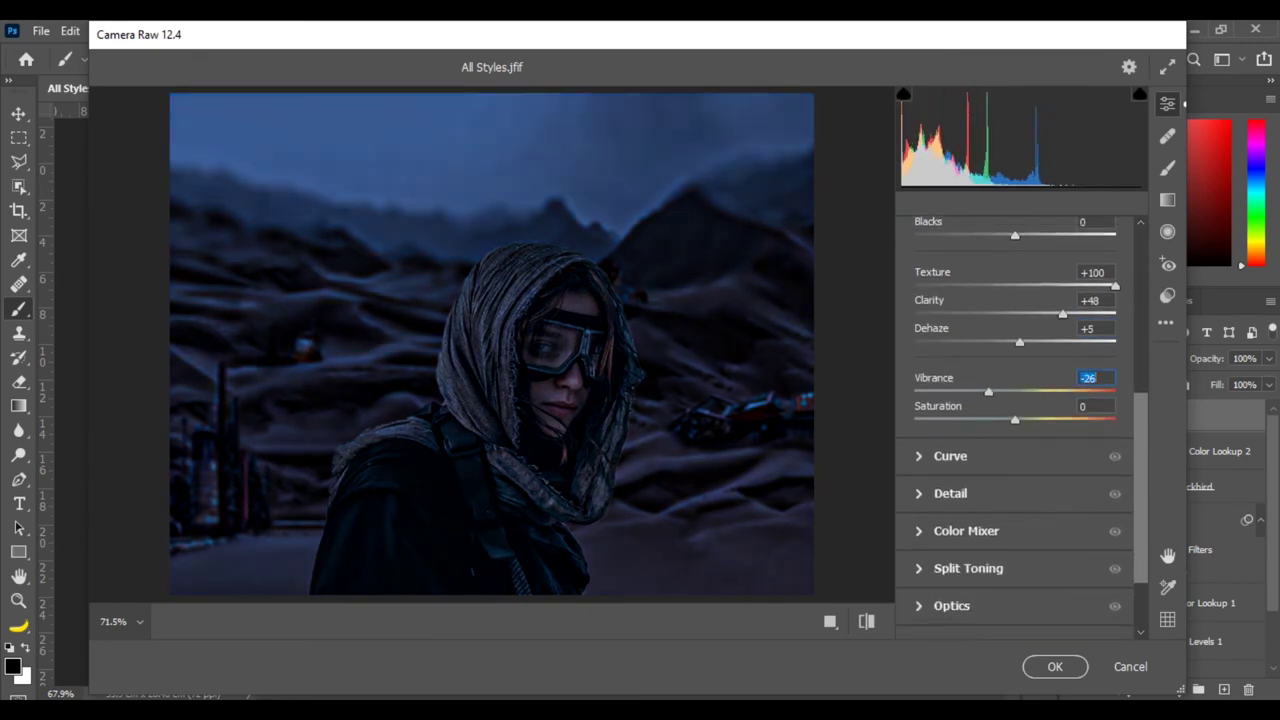
scroll(1015, 428, up, 5)
click(1095, 297)
text(-24)
key(Return)
key(Down)
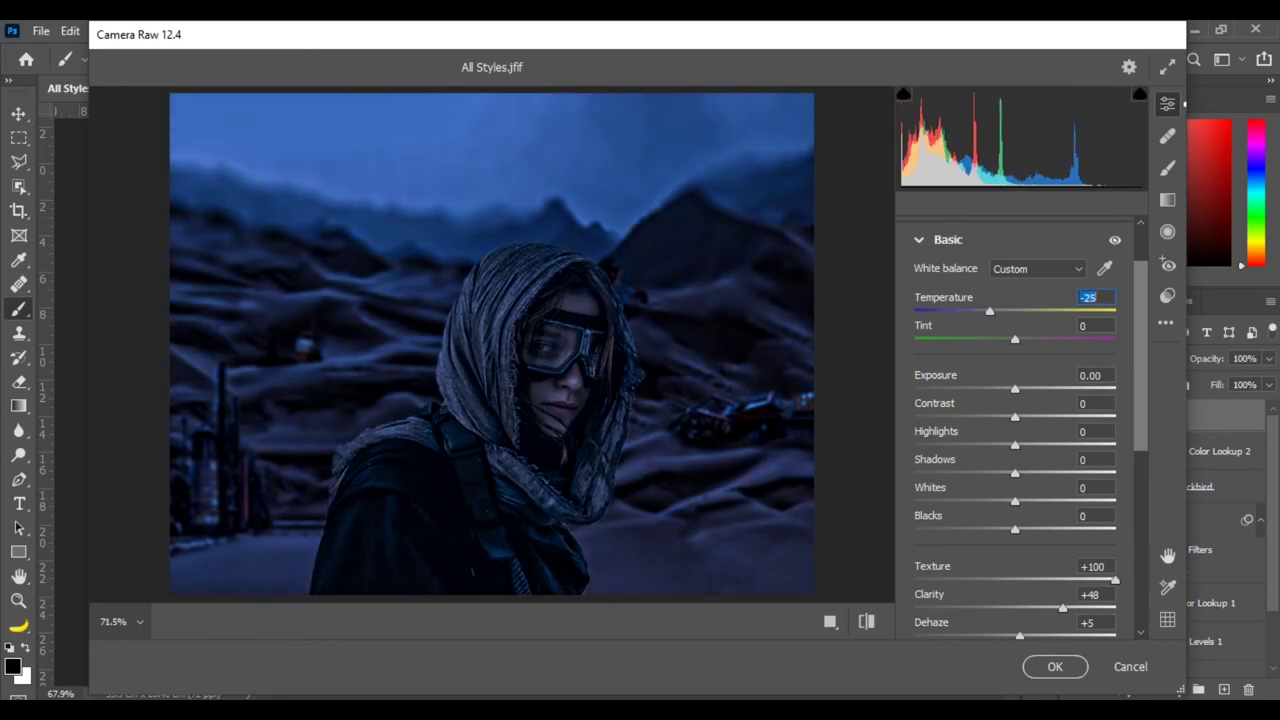
text(0)
key(Return)
Set Vibrance to -5 and Saturation to +9 after trying stronger Vibrance values.
scroll(1015, 428, down, 3)
click(1092, 526)
text(100)
key(Return)
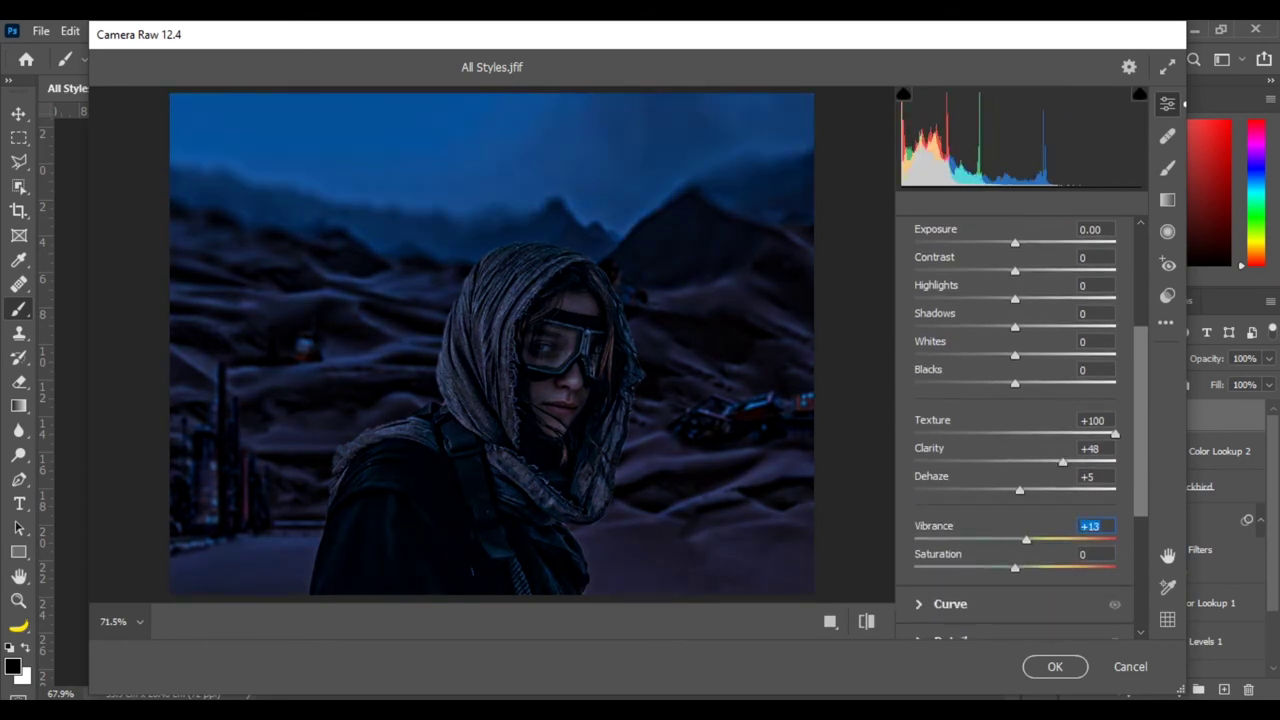
text(33)
key(Return)
text(-7)
key(Tab)
text(9)
key(Return)
key(shift+Tab)
key(Up)
key(Up)
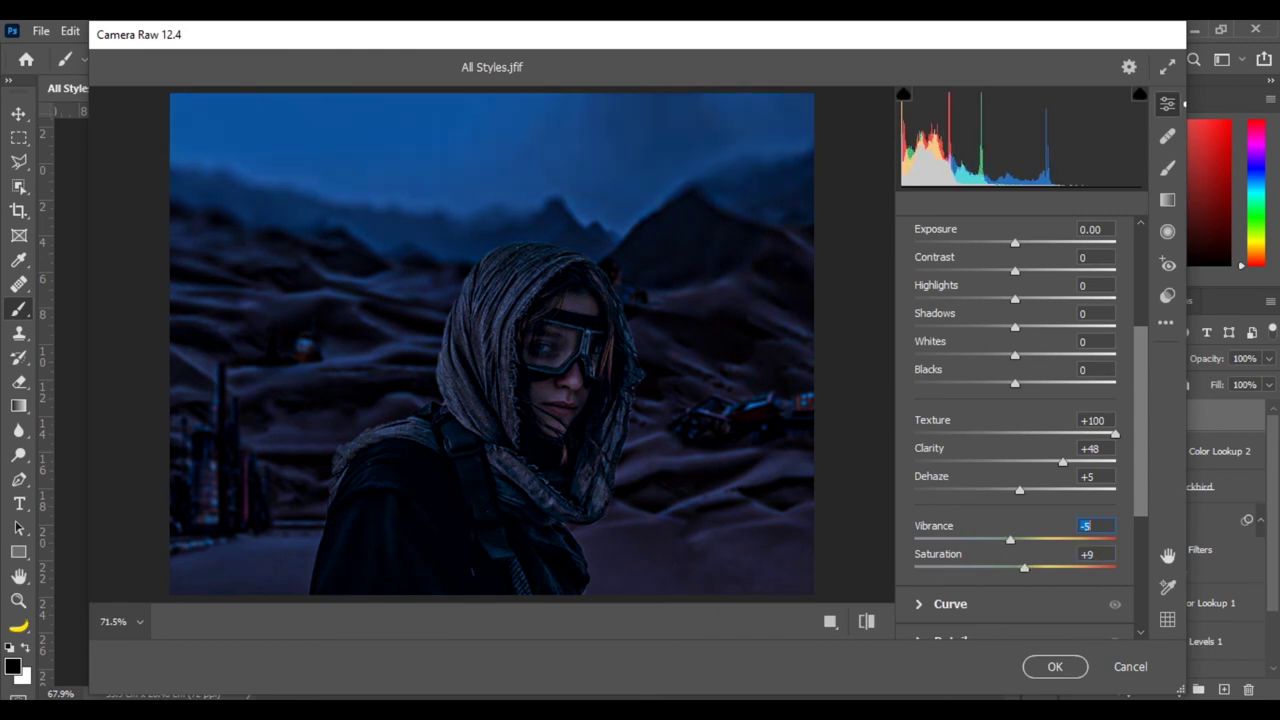
Raise Vibrance to +29.
text(56)
key(Return)
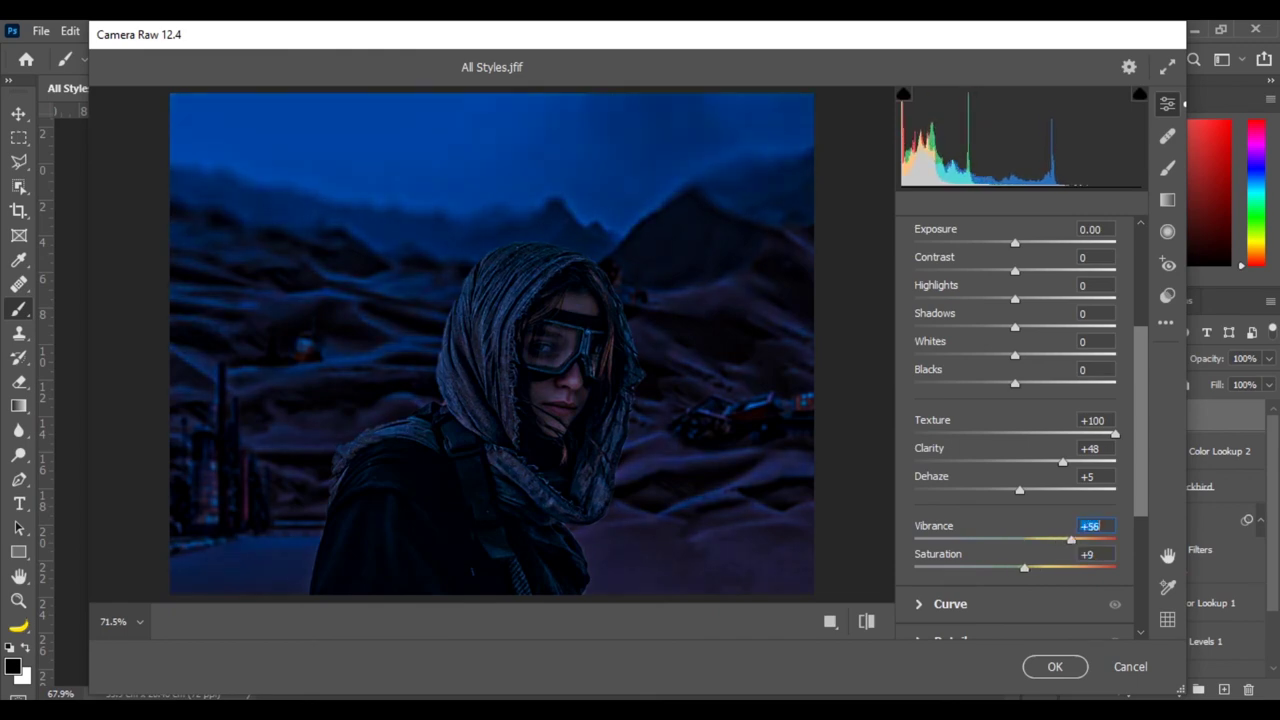
text(32)
key(Return)
key(Down)
key(Down)
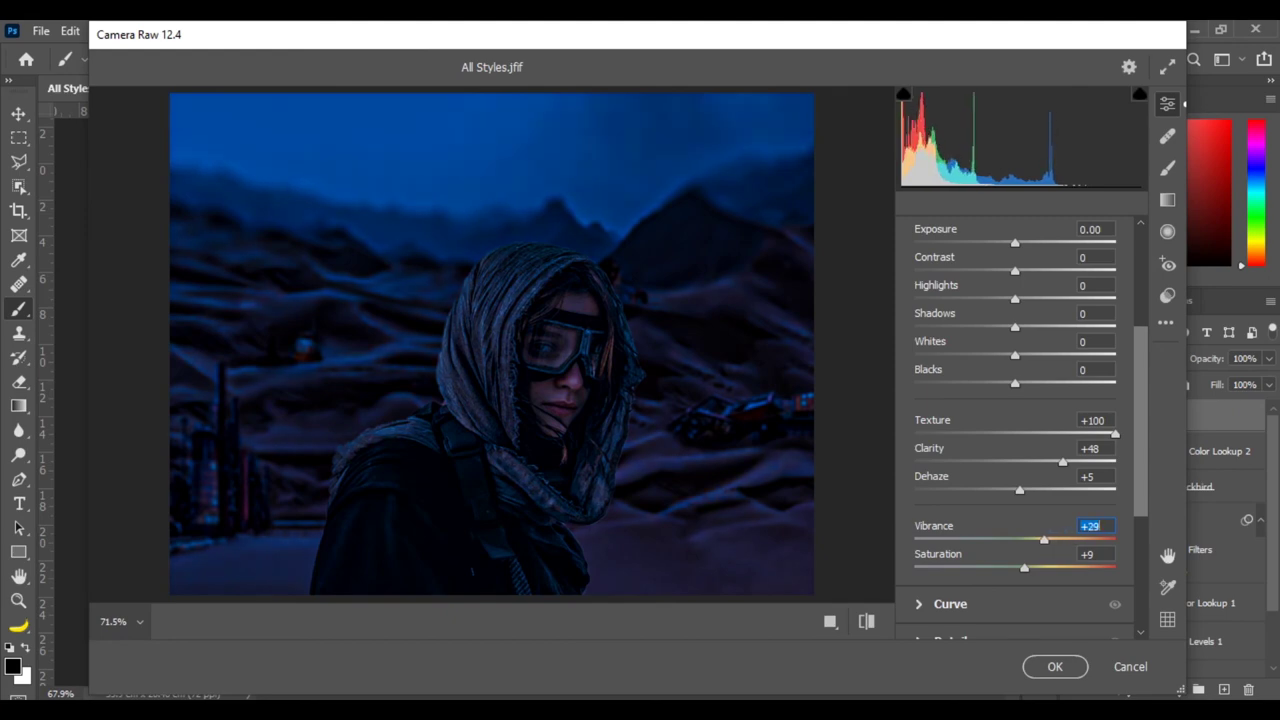
Set Whites to -75 and Blacks to -11.
click(1095, 341)
text(-75)
key(Return)
key(Tab)
text(-13)
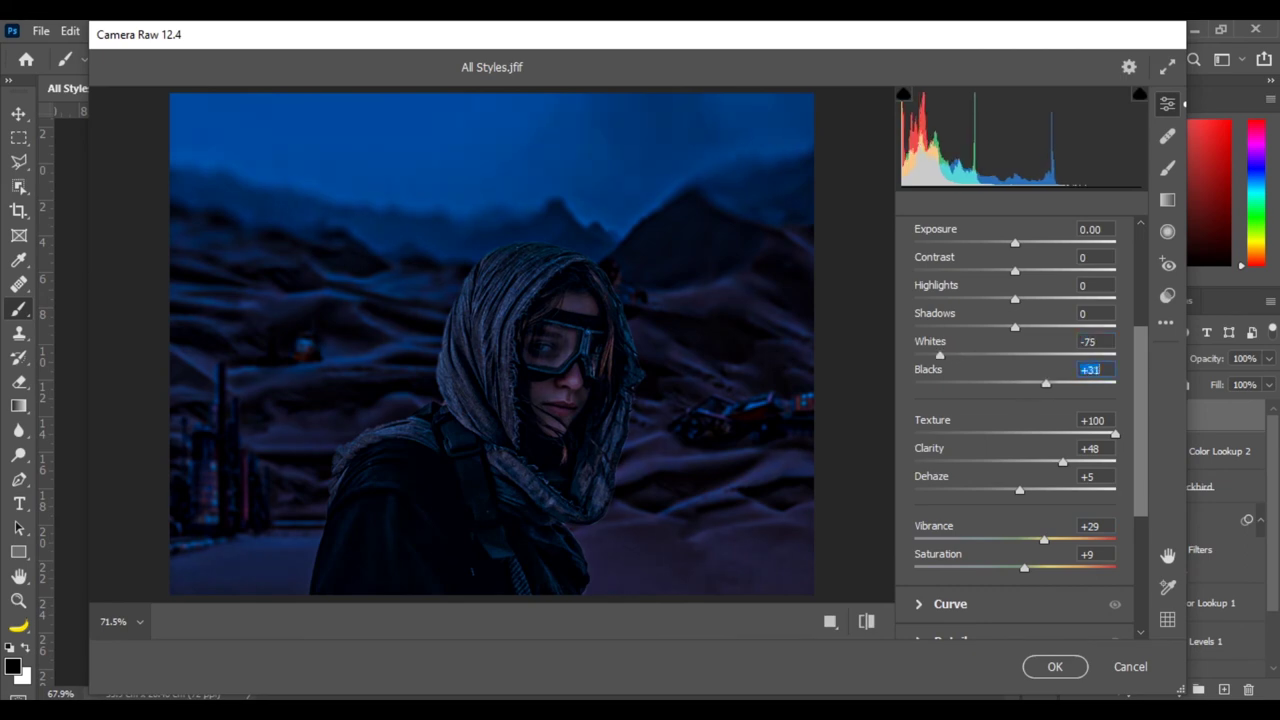
key(Return)
key(Up)
key(Up)
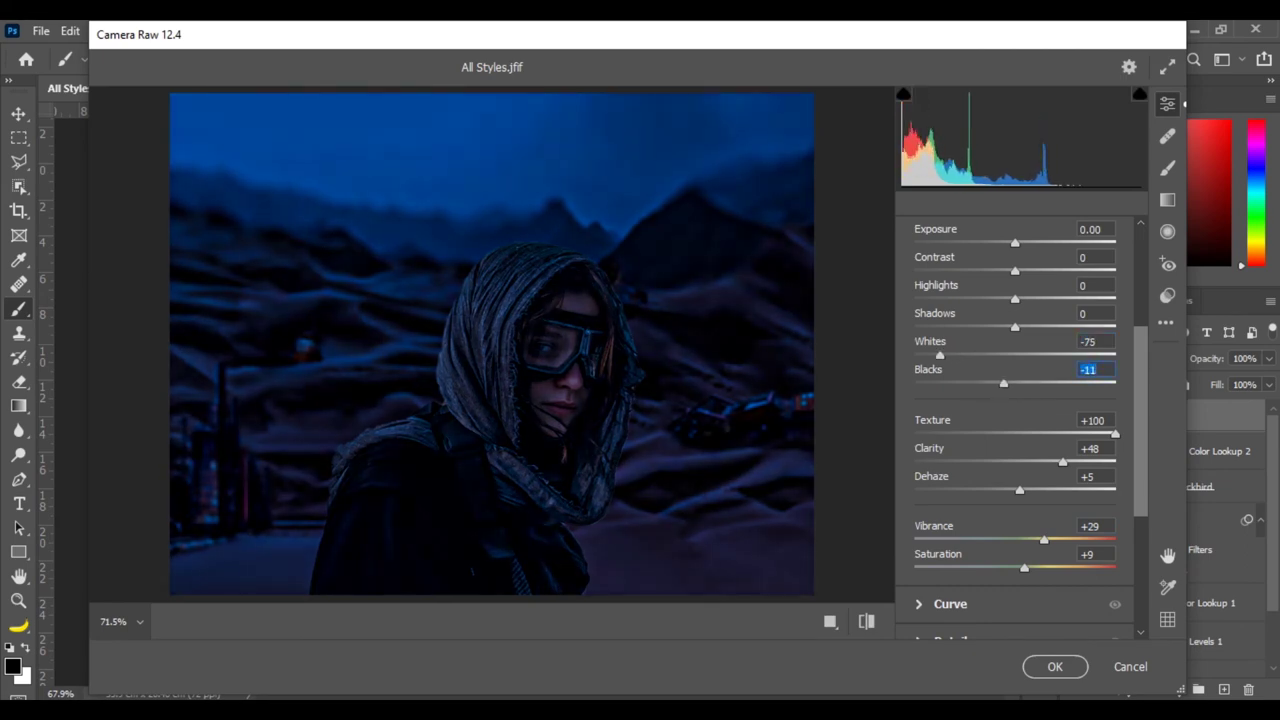
Set Shadows to +26, Highlights to -34 and Contrast to +8, and apply the Camera Raw adjustments.
text(+26)
key(Return)
key(shift+Tab)
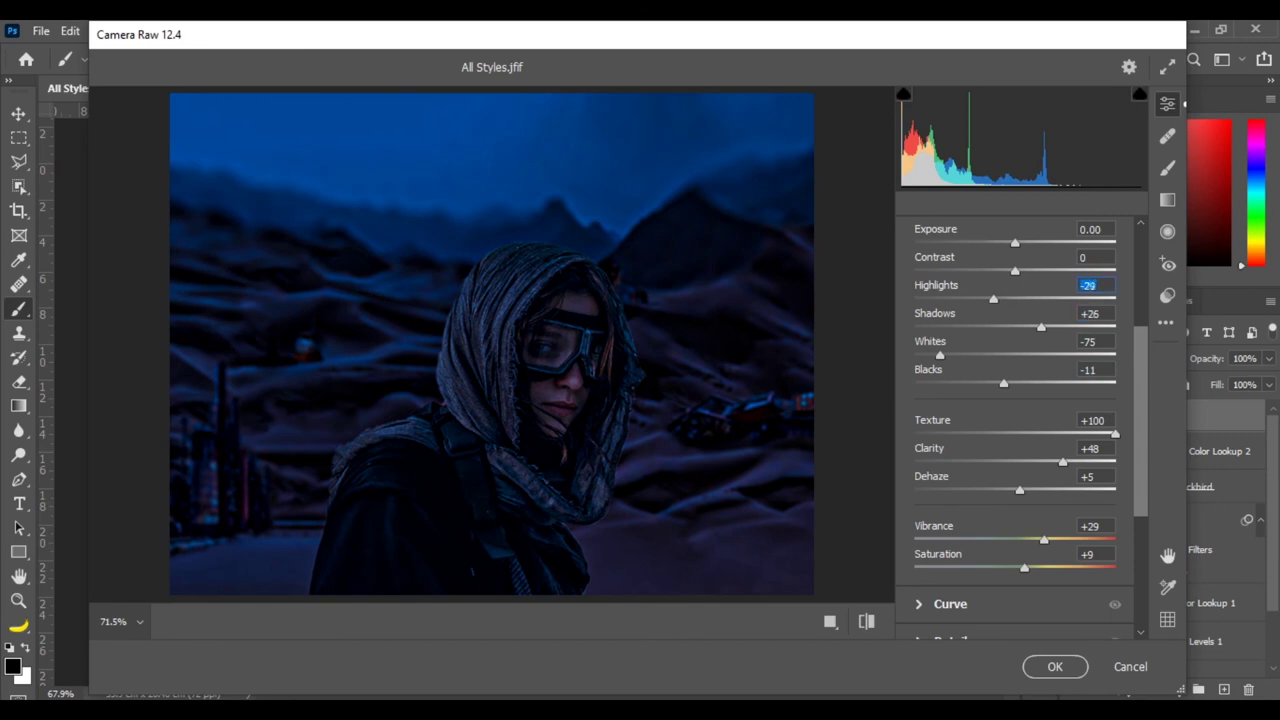
text(-34)
key(Return)
key(shift+Tab)
text(8)
key(Return)
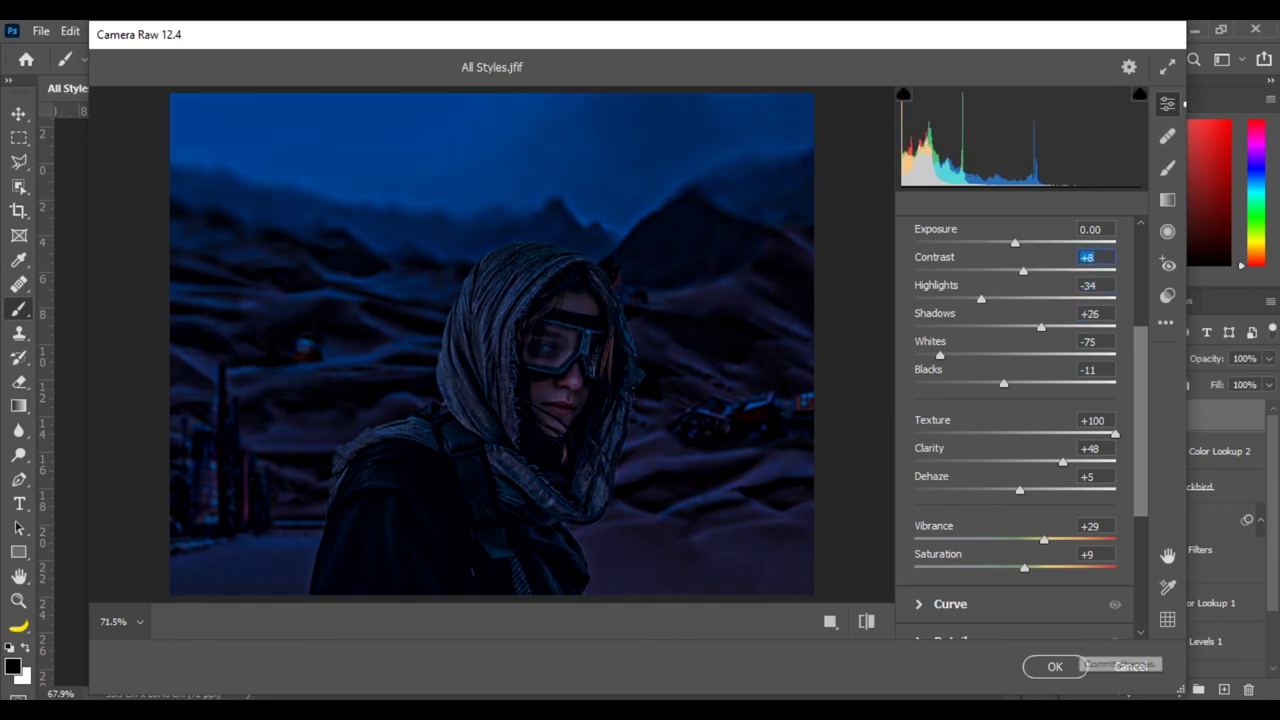
key(Return)
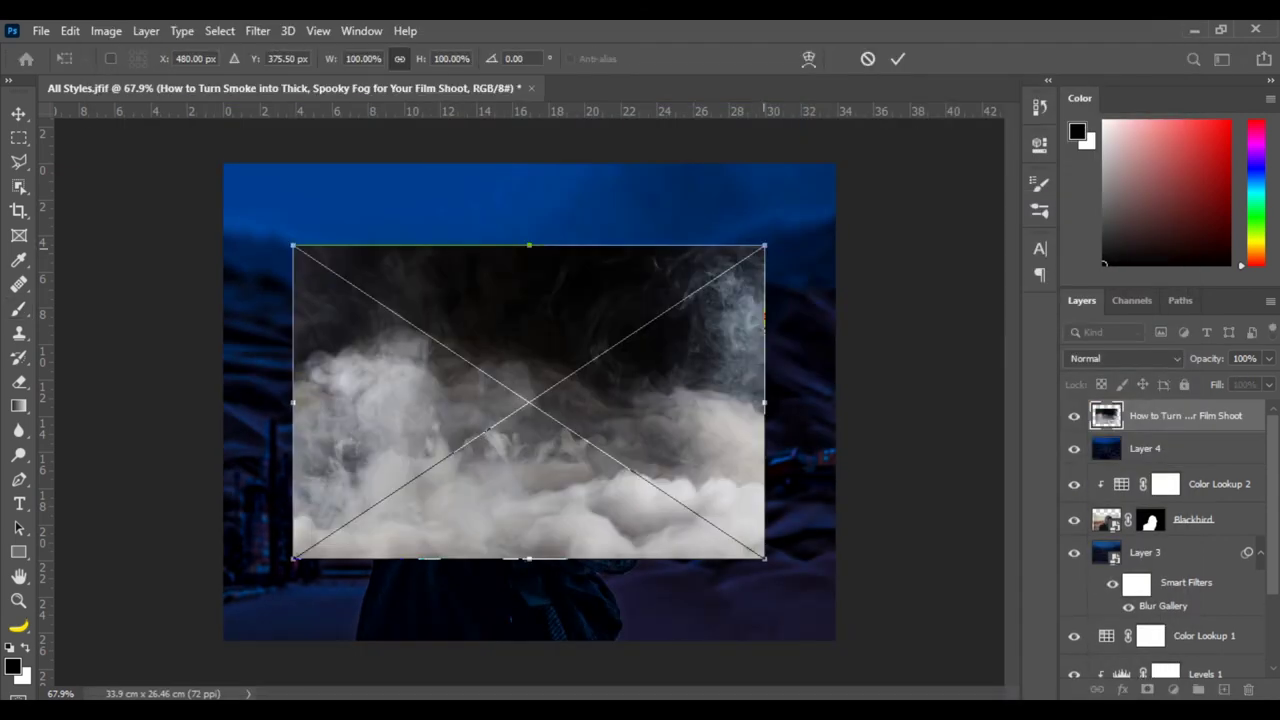
Enlarge the placed smoke image to span the canvas width and set its blend mode to Screen.
drag(764, 558, 950, 700)
key(Return)
key(b)
click(1125, 358)
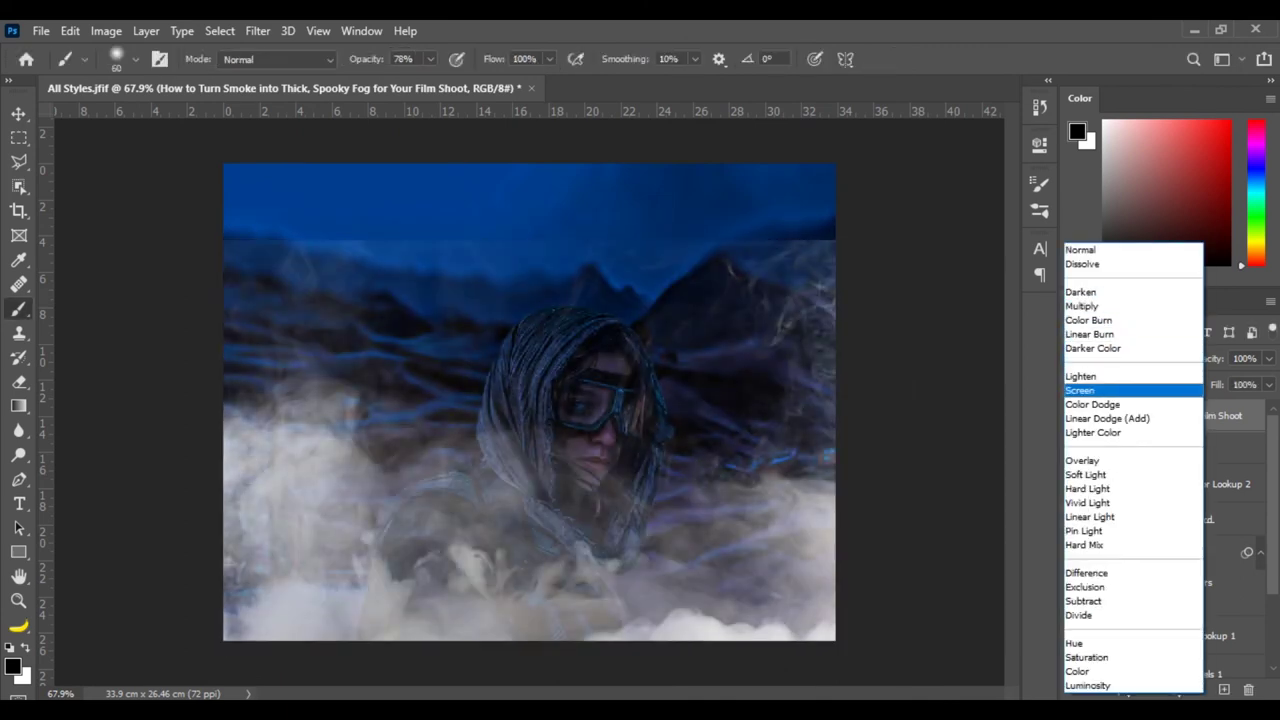
key(Return)
Scale the smoke layer to 213.52% and move it down so the fog sits along the bottom of the scene.
key(v)
drag(705, 520, 705, 588)
key(ctrl+t)
drag(971, 306, 995, 237)
drag(635, 424, 630, 519)
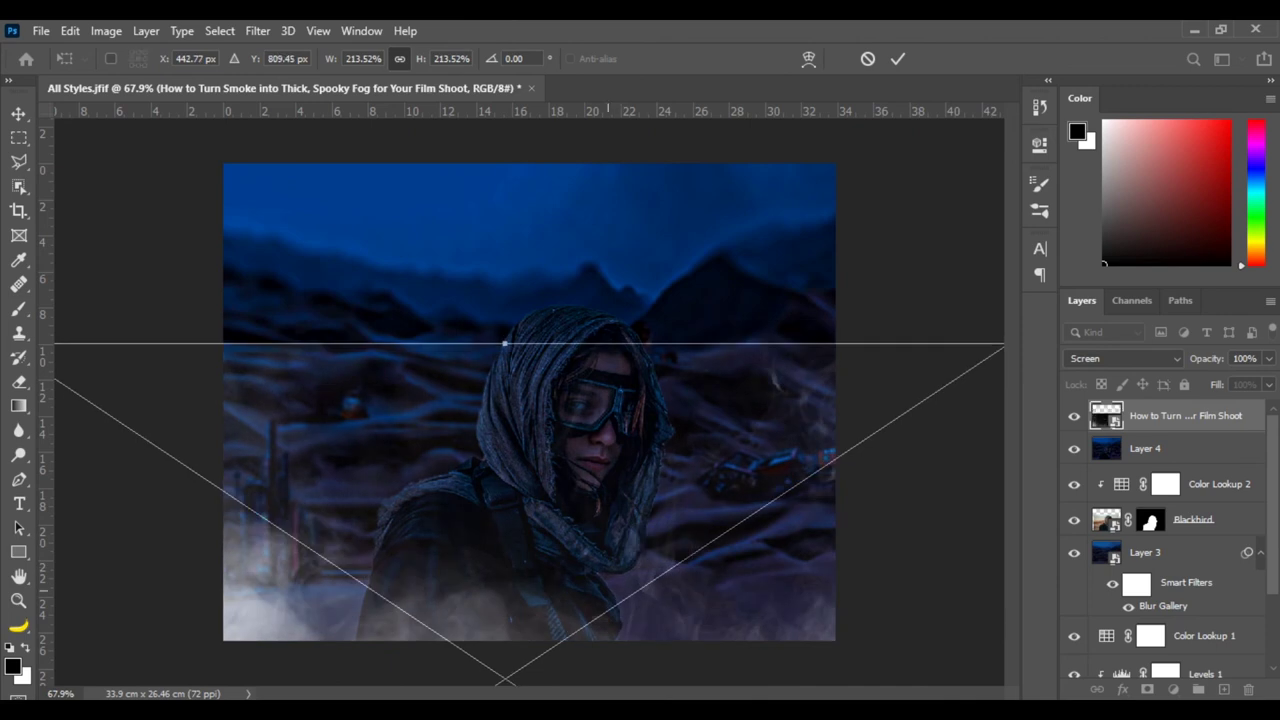
key(Return)
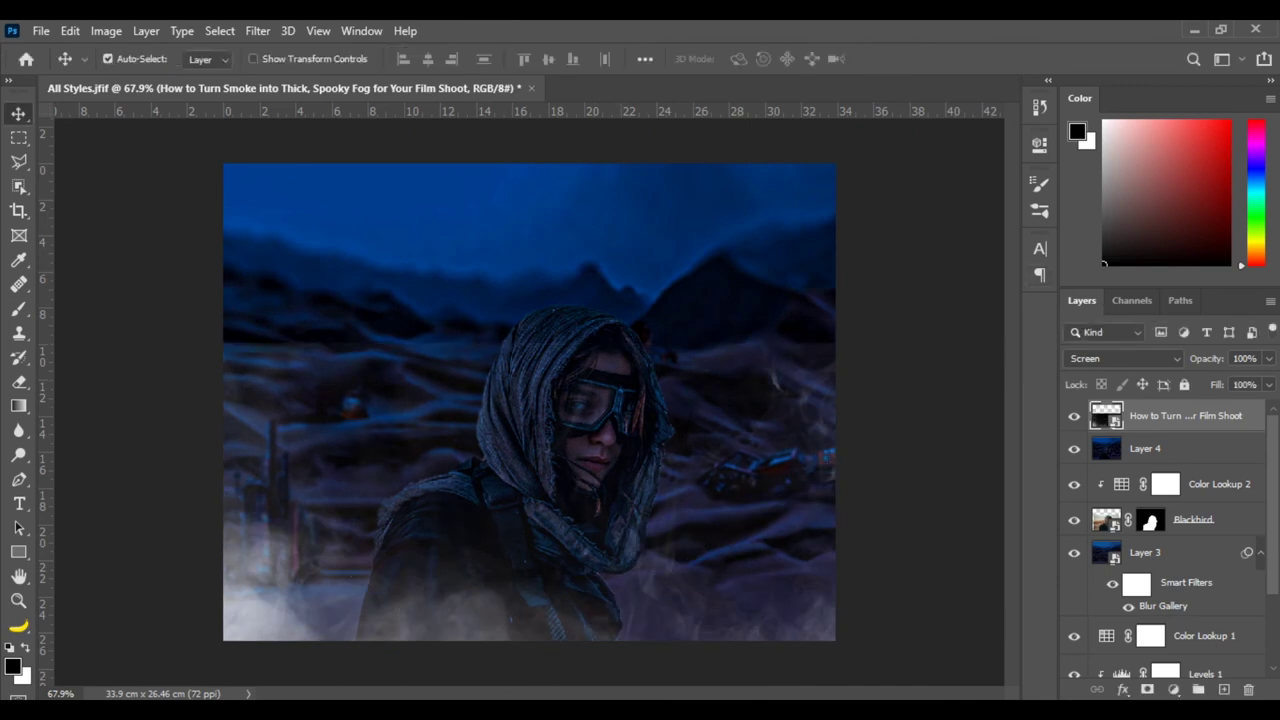
Set the smoke layer's opacity to 52% after trying 93% and 17%.
key(9)
key(3)
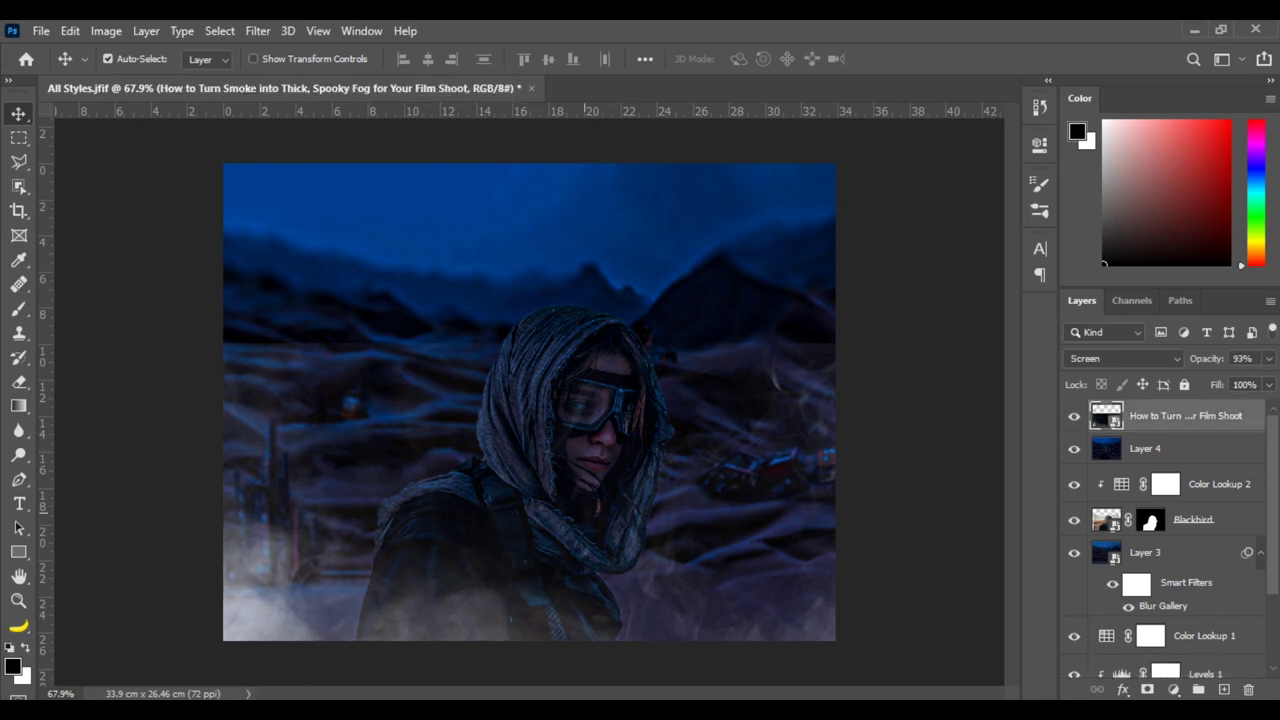
key(1)
key(7)
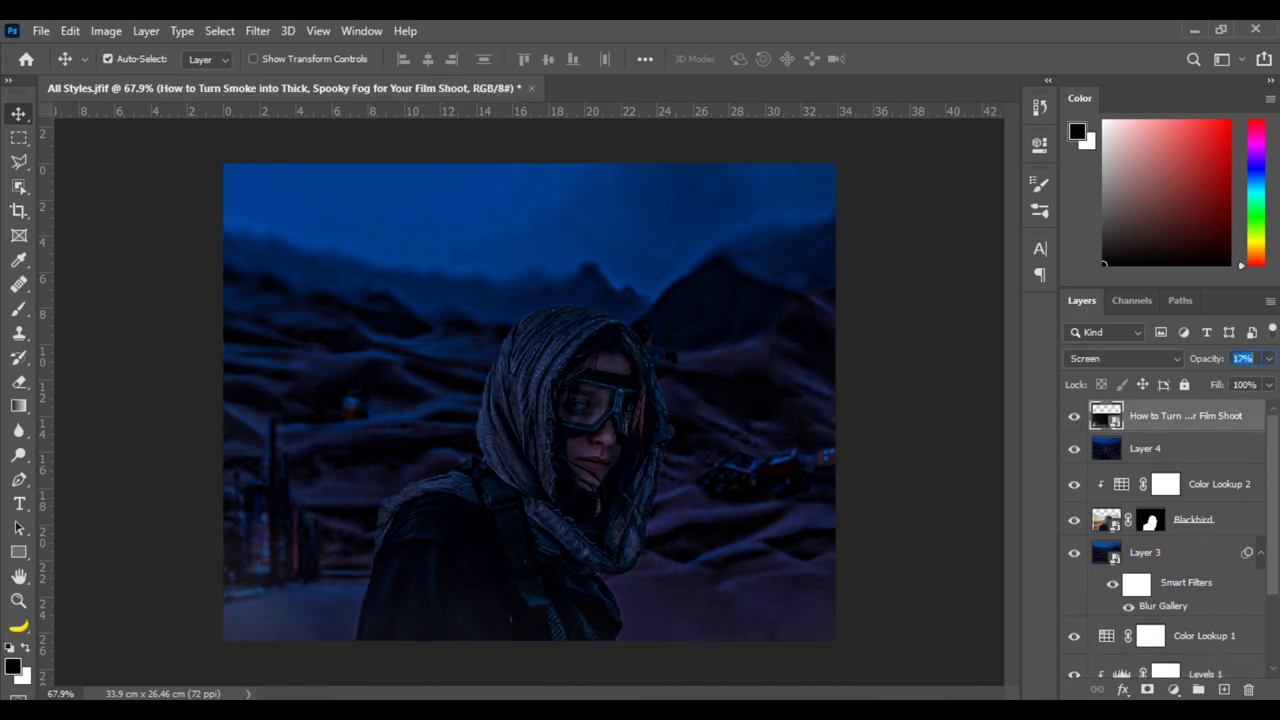
key(2)
key(4)
key(5)
key(2)
Duplicate the smoke layer and rotate and reposition the copy so its haze drifts across the sky.
key(ctrl+j)
key(ctrl+t)
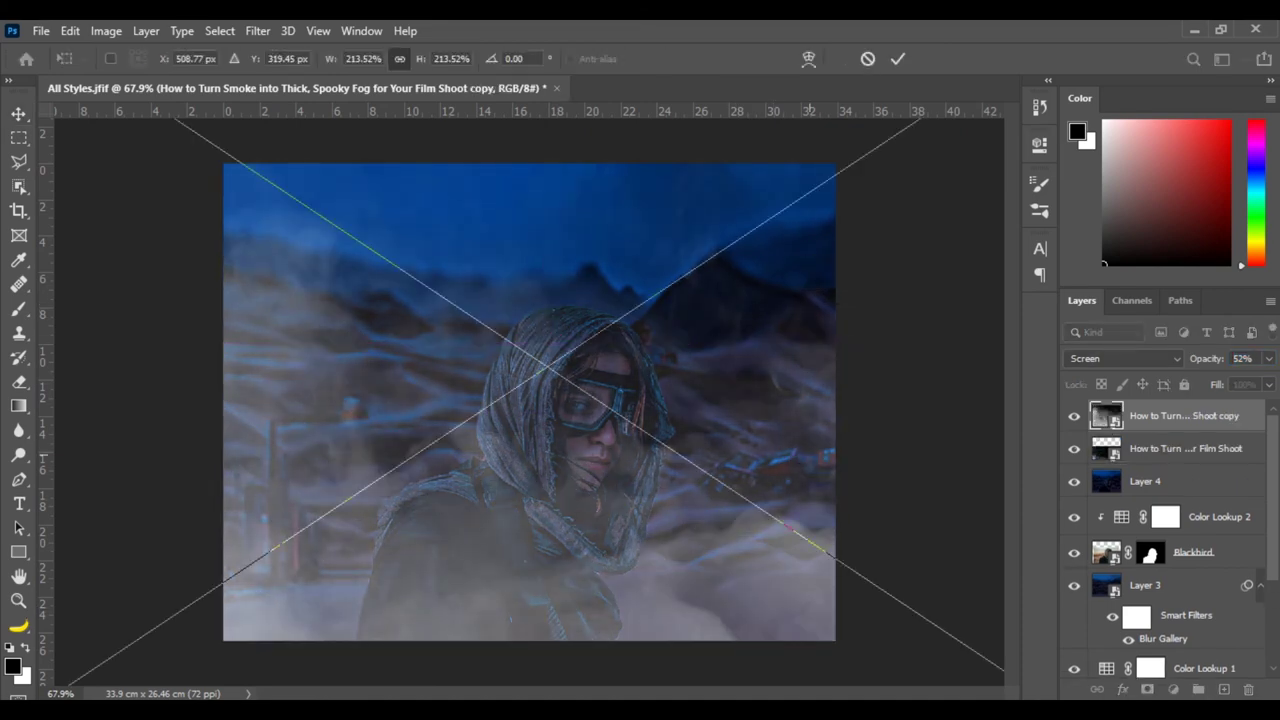
alt+scroll(530, 400, down, 2)
drag(1000, 420, 290, 360)
drag(570, 370, 573, 330)
key(Return)
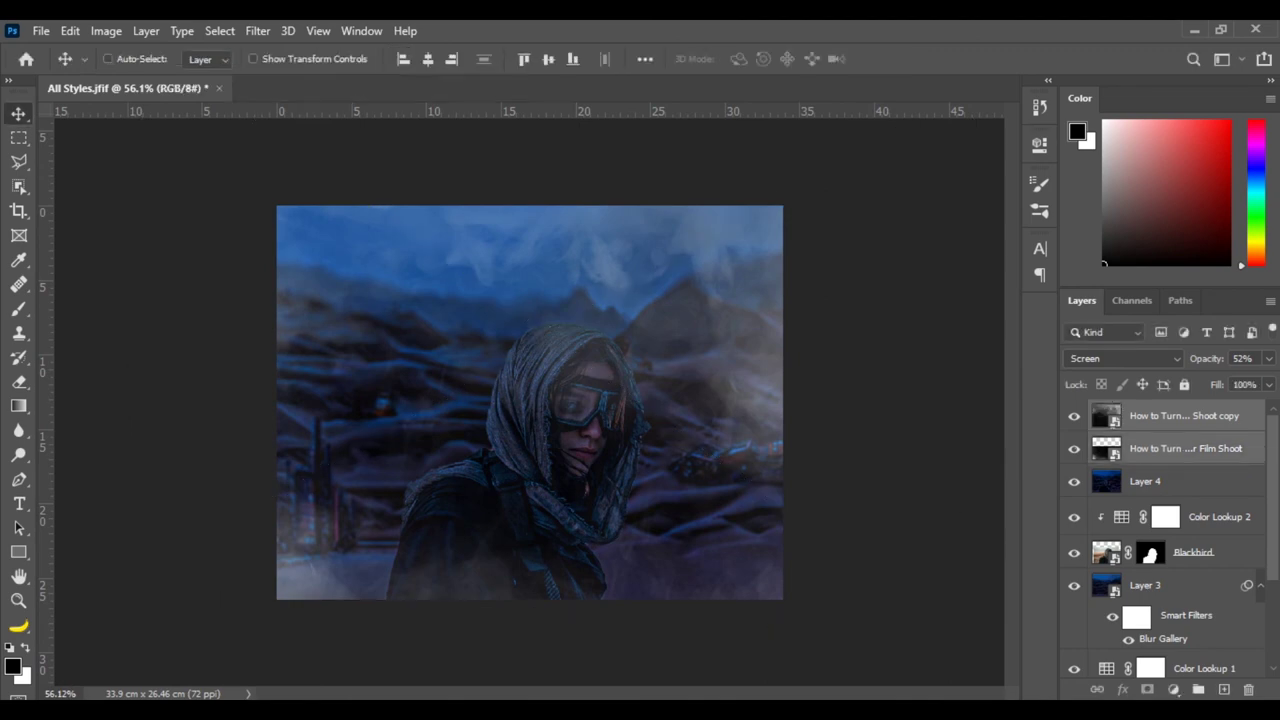
Merge the two smoke layers into one and set the merged layer's blend mode to Screen.
right_click(1180, 415)
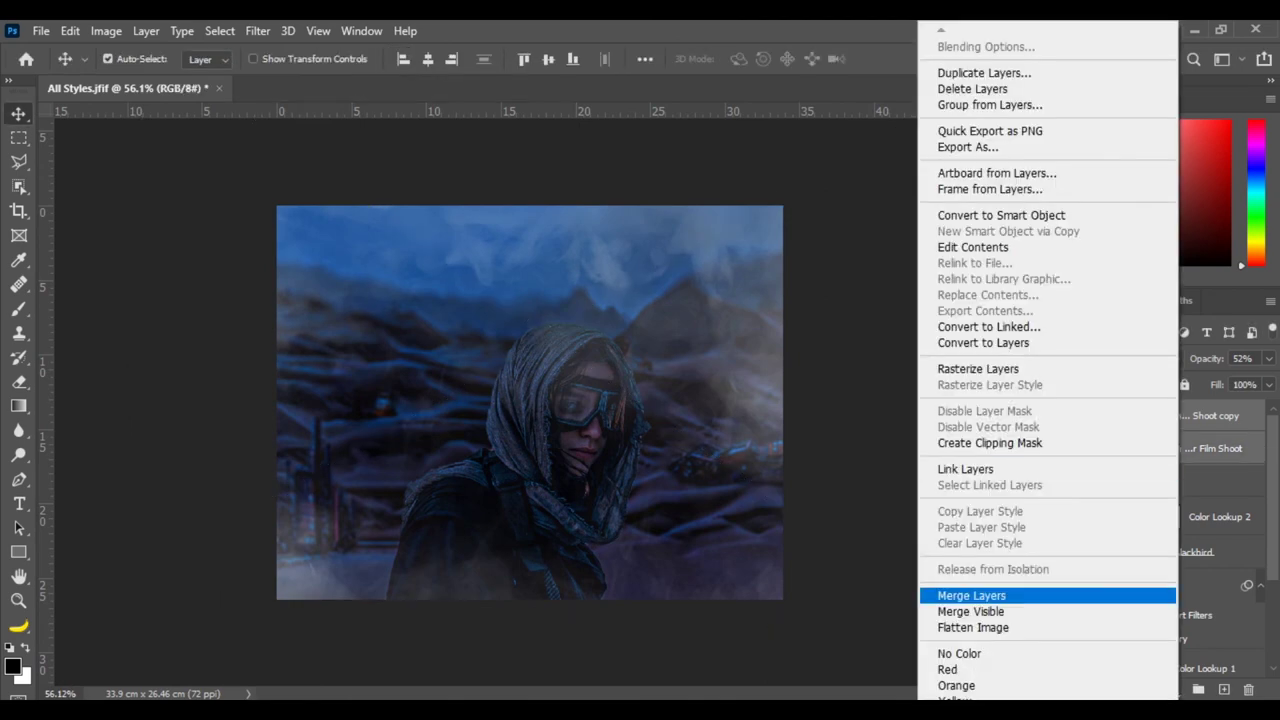
click(971, 595)
click(1105, 358)
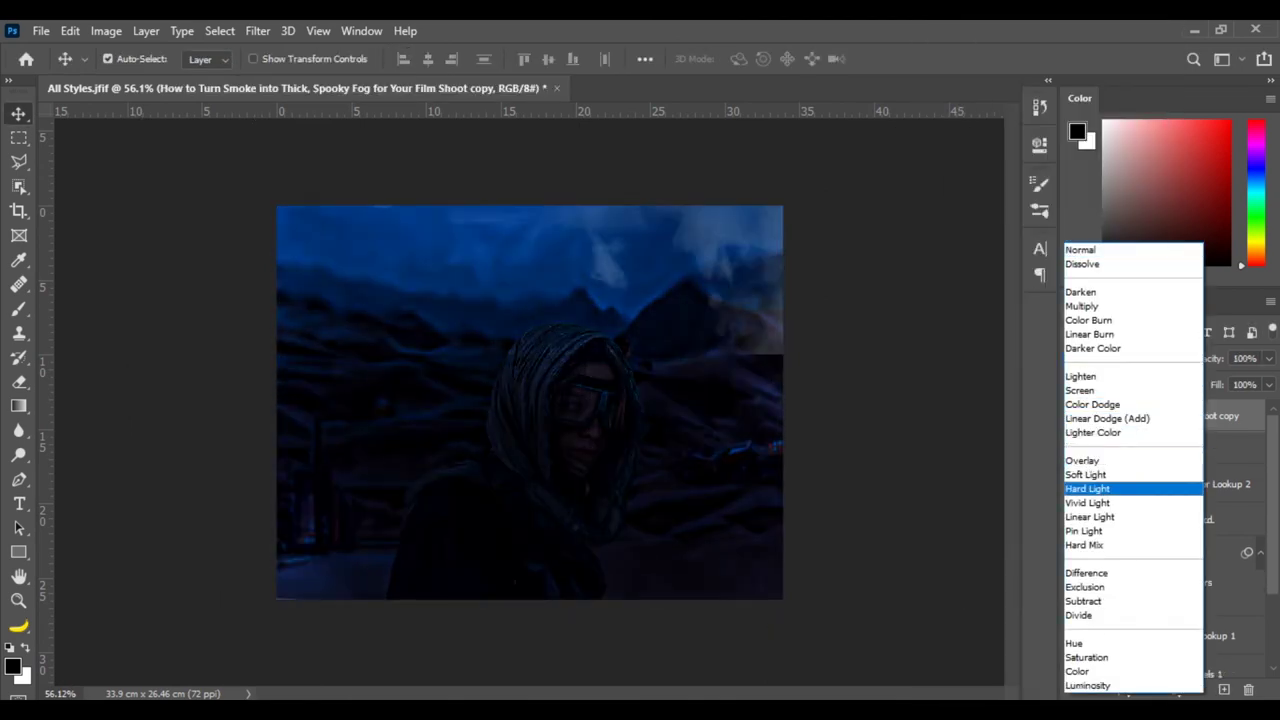
click(1082, 390)
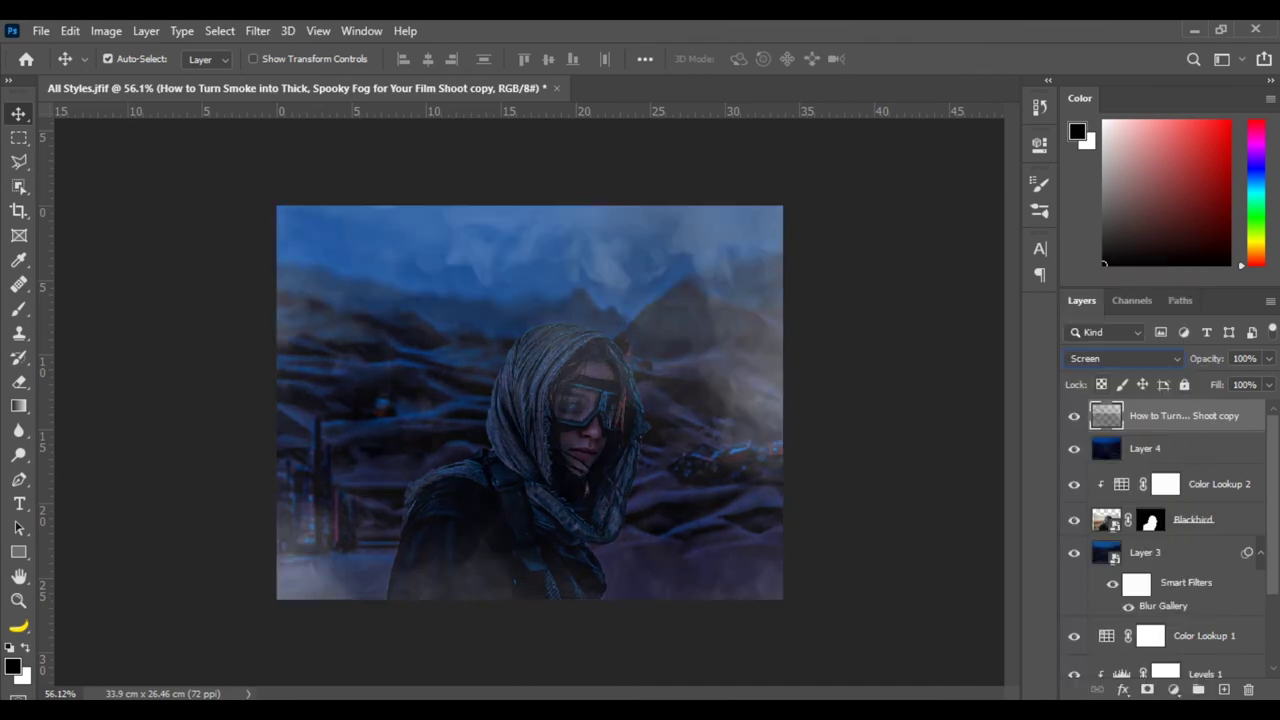
In the merged smoke layer's Blend If settings, split the Underlying Layer range to 0/46 for blacks and 0/255 for whites.
double_click(1103, 417)
drag(769, 500, 822, 500)
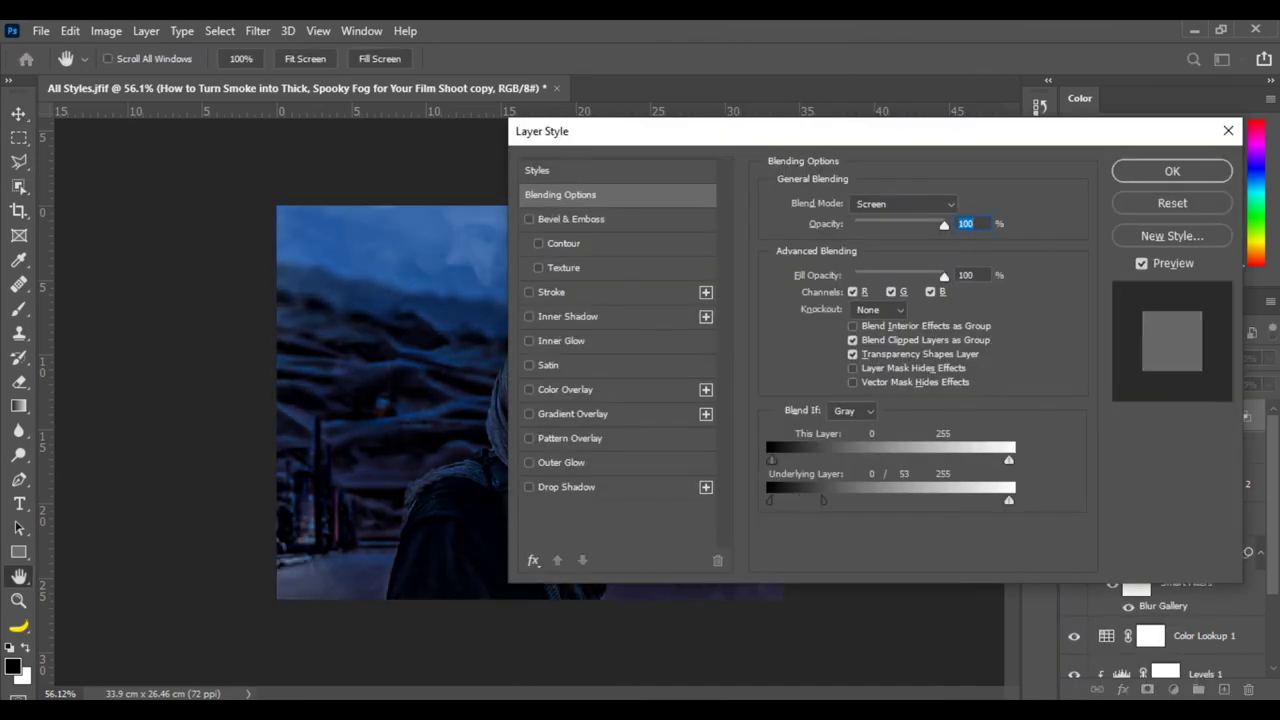
drag(859, 128, 1266, 166)
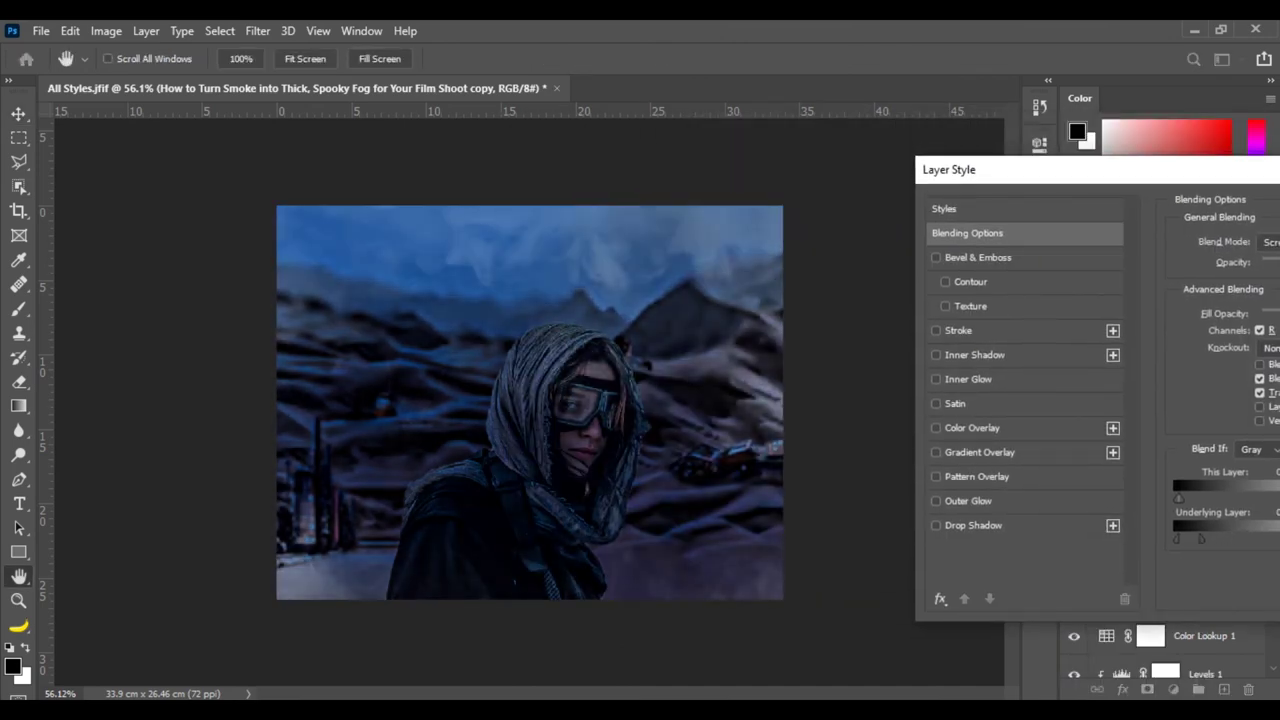
drag(1266, 166, 1065, 130)
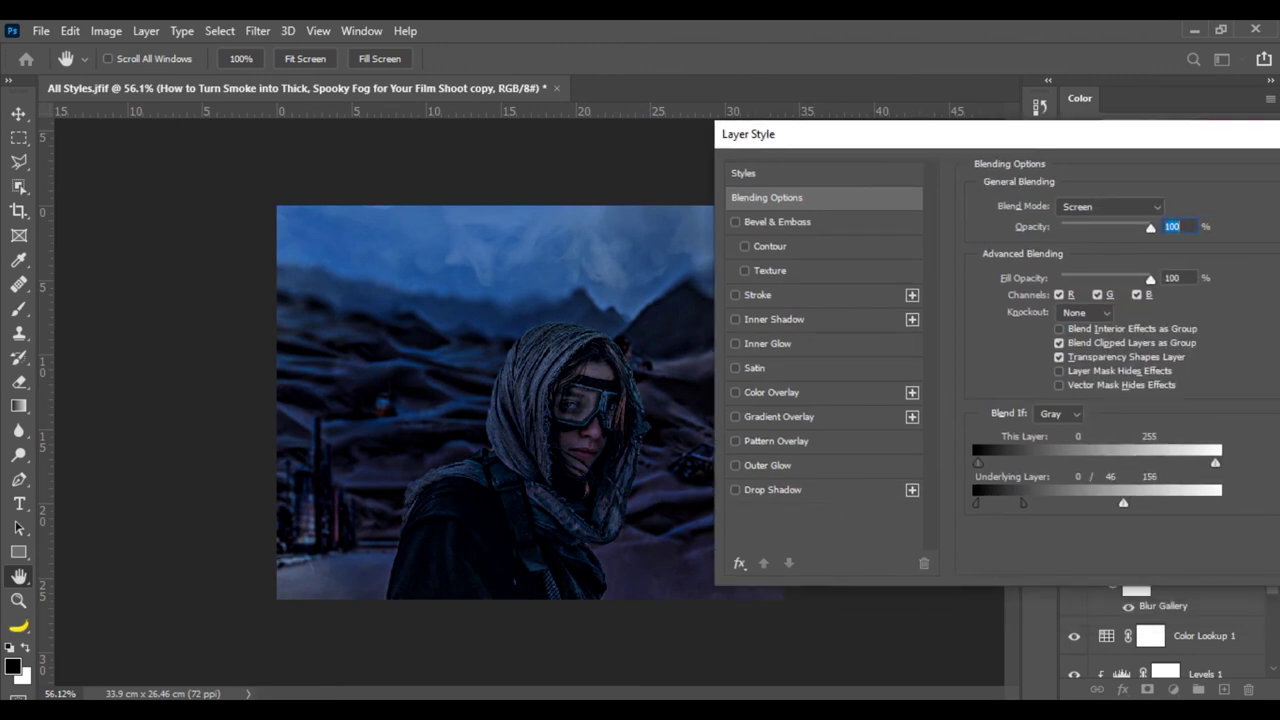
drag(1123, 503, 1215, 503)
drag(1129, 503, 1005, 503)
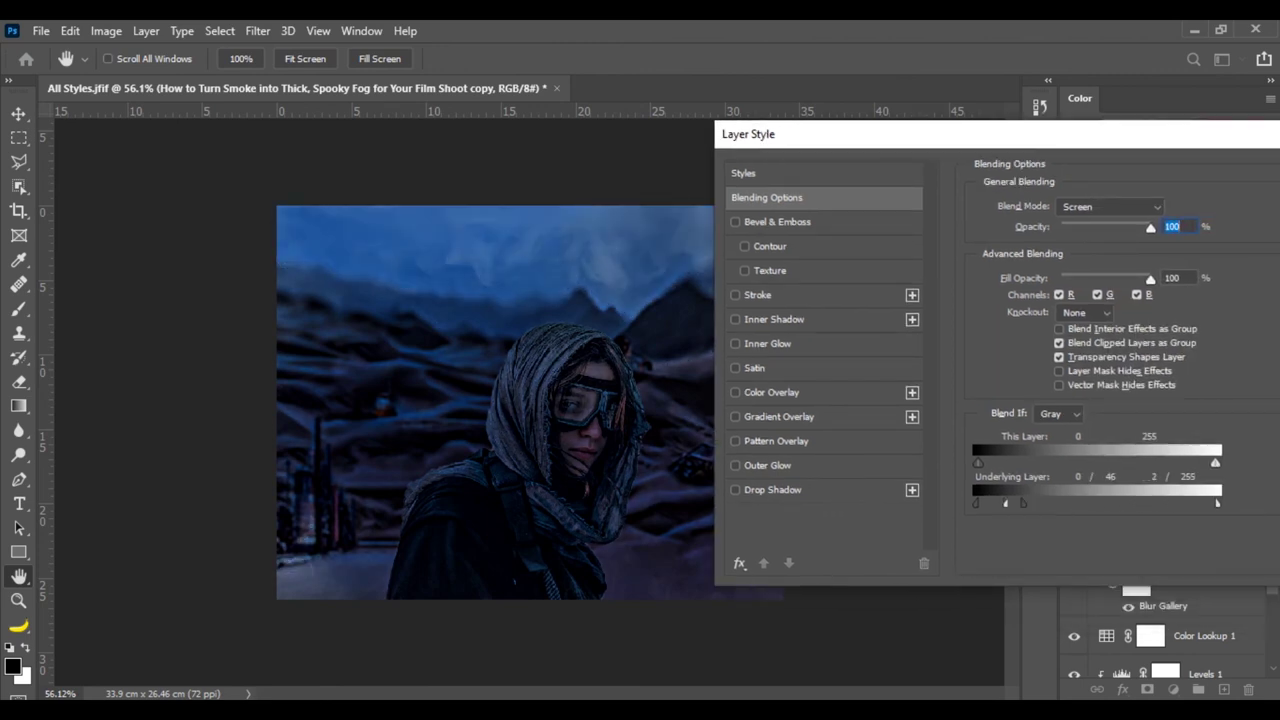
Split the smoke layer's This Layer Blend If range to 0/92 for blacks and 108/255 for whites, and apply it.
drag(1165, 463, 1076, 463)
drag(977, 463, 1043, 463)
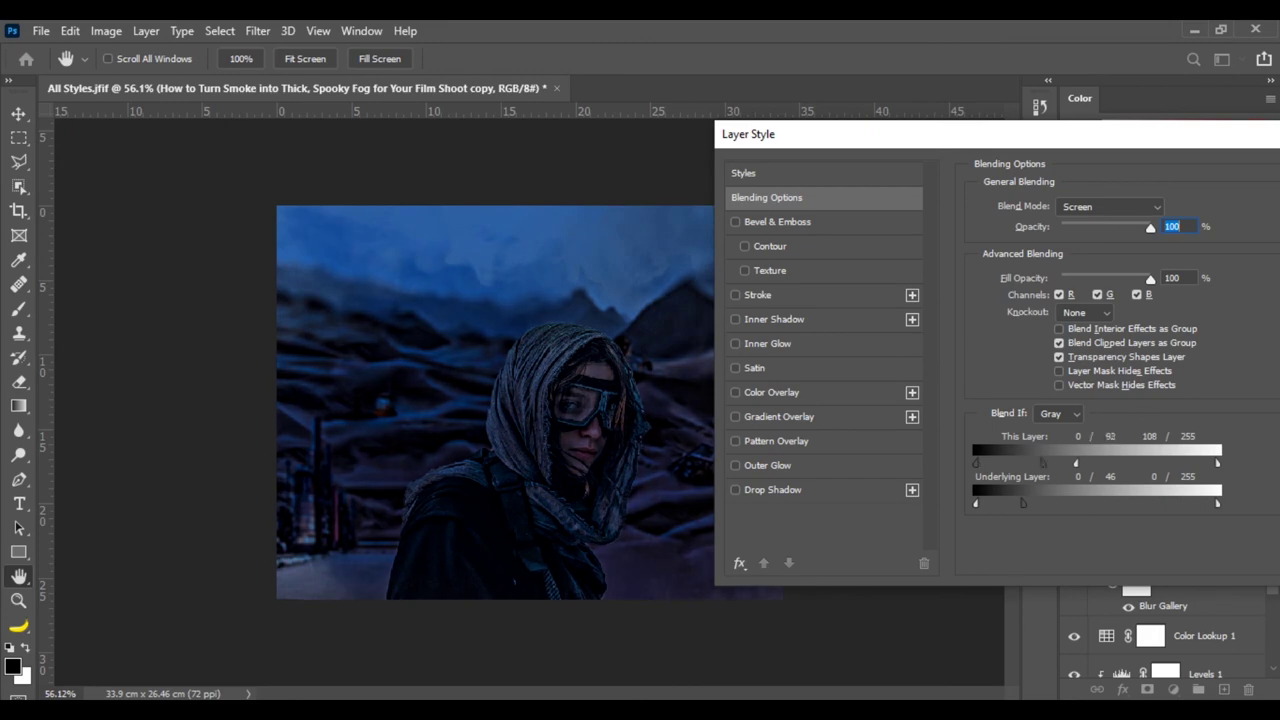
key(Return)
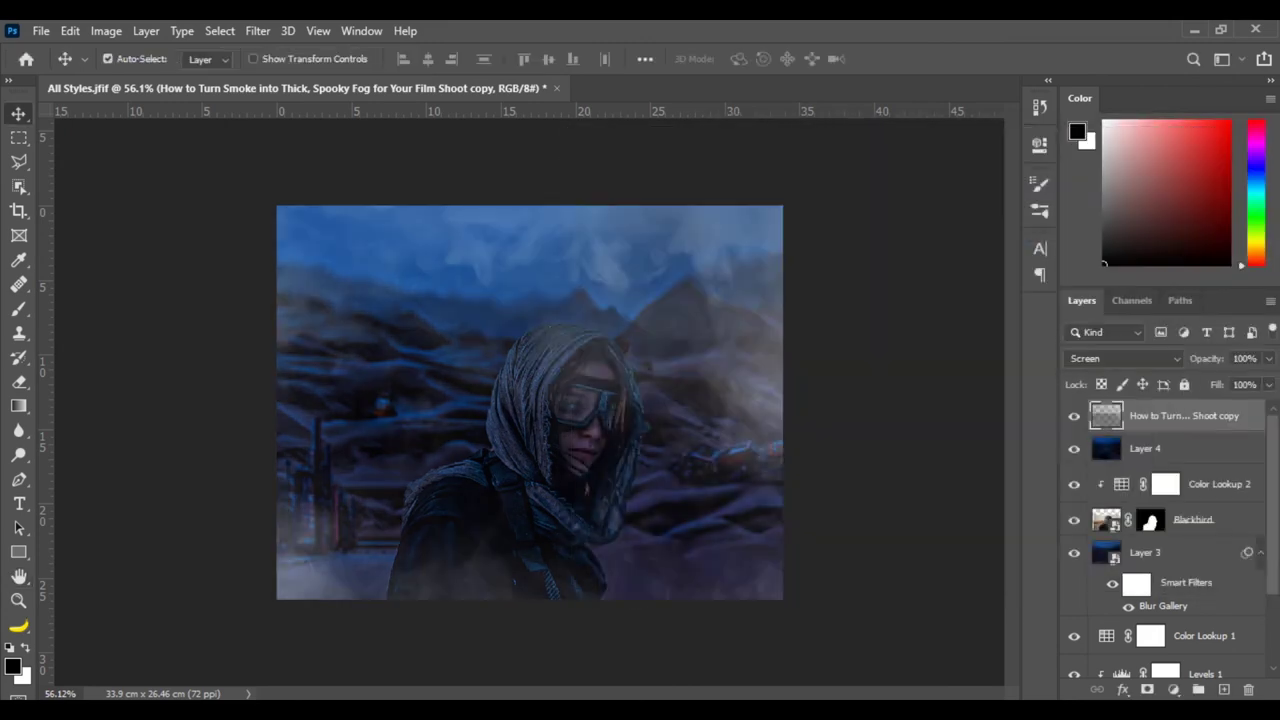
Stamp all visible layers into a new top layer and apply the Camera Raw filter to it with Texture at 100.
key(5)
key(ctrl+0)
key(ctrl+alt+shift+e)
click(257, 31)
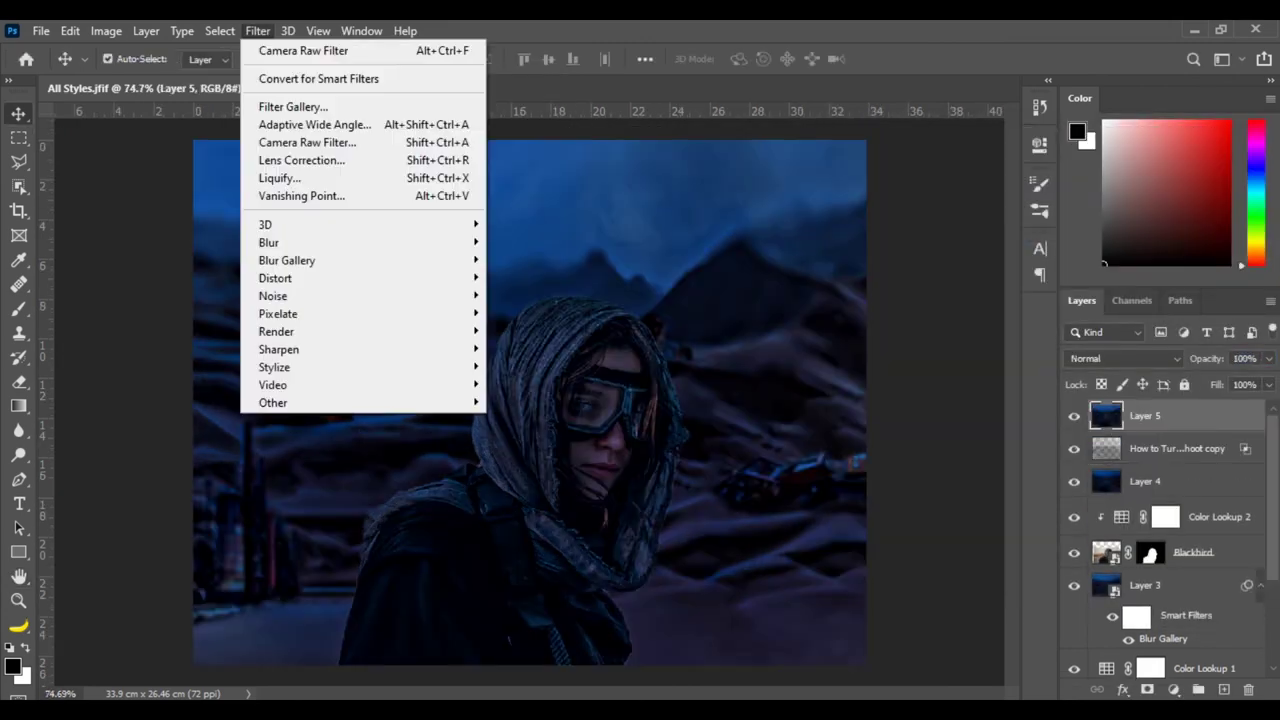
click(307, 142)
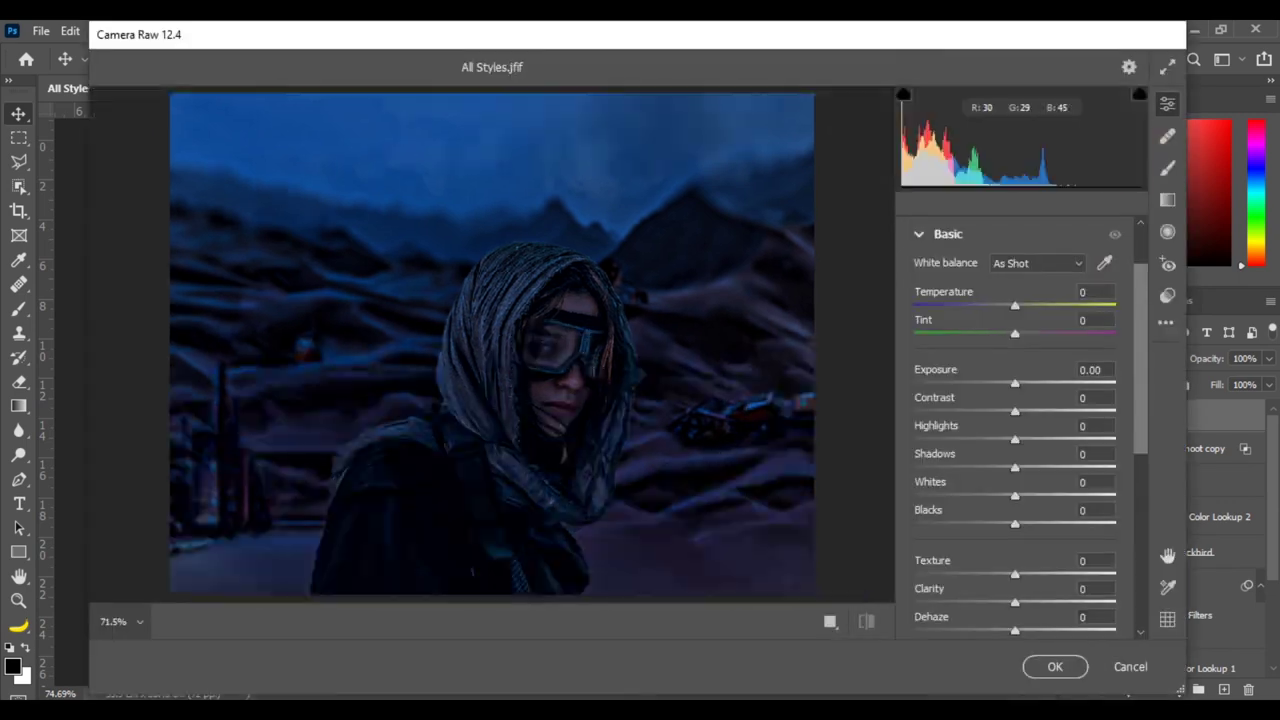
text(100)
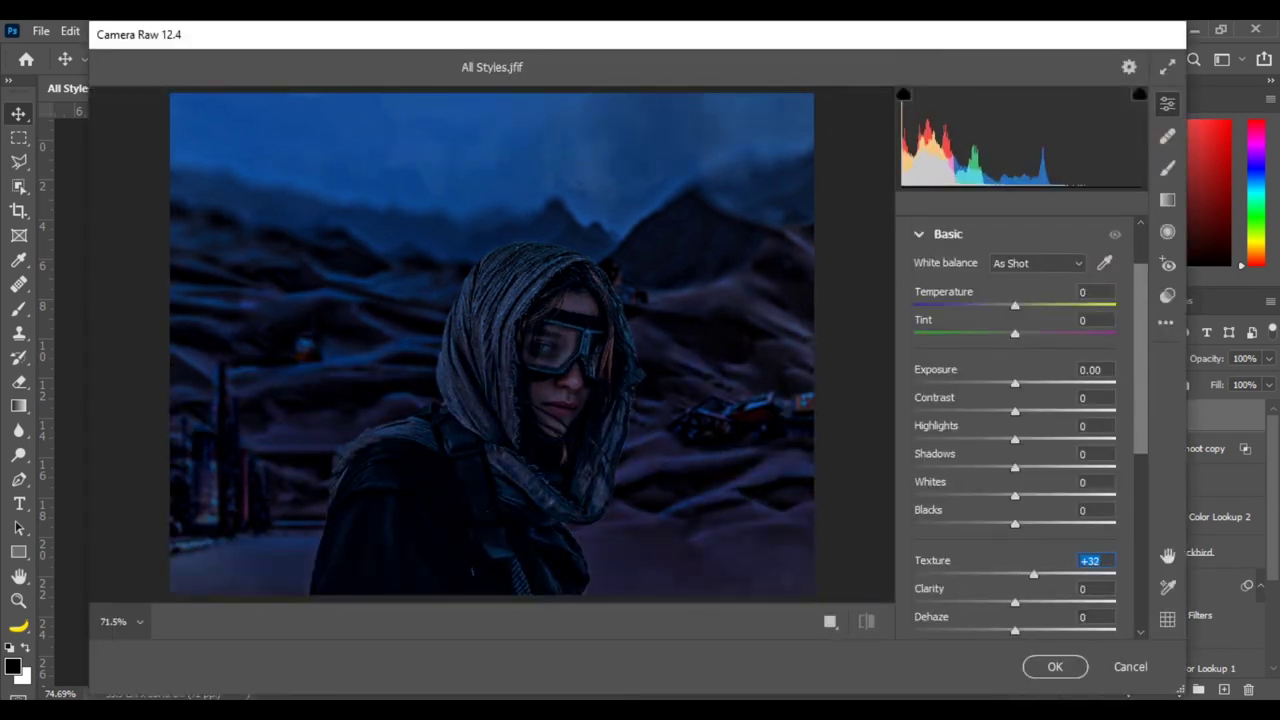
key(Return)
Start another Camera Raw filter on the stamped layer and set Shadows to +63.
click(258, 31)
click(307, 147)
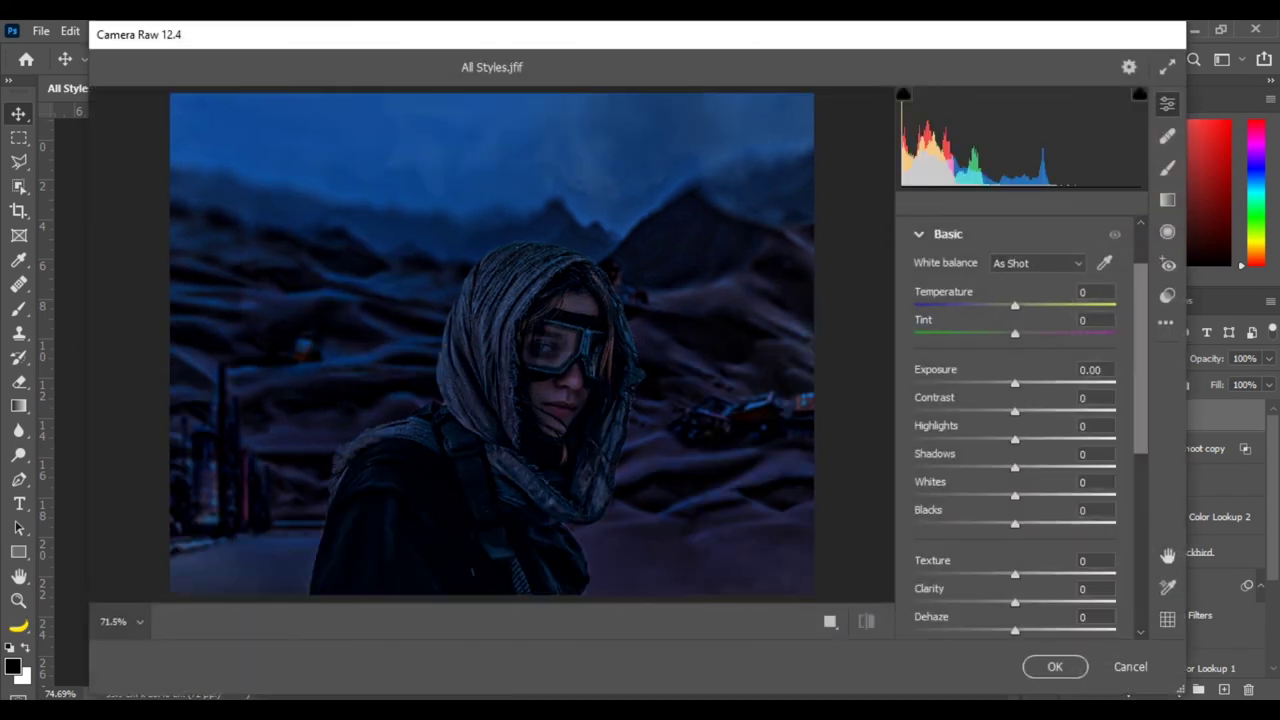
click(1087, 453)
text(5)
key(Up)
key(Up)
key(Up)
key(Up)
key(Up)
key(Up)
key(Up)
key(Up)
key(Up)
text(63)
Set the Camera Raw Contrast to -10 and Exposure to +0.25.
click(1087, 397)
text(-54-10)
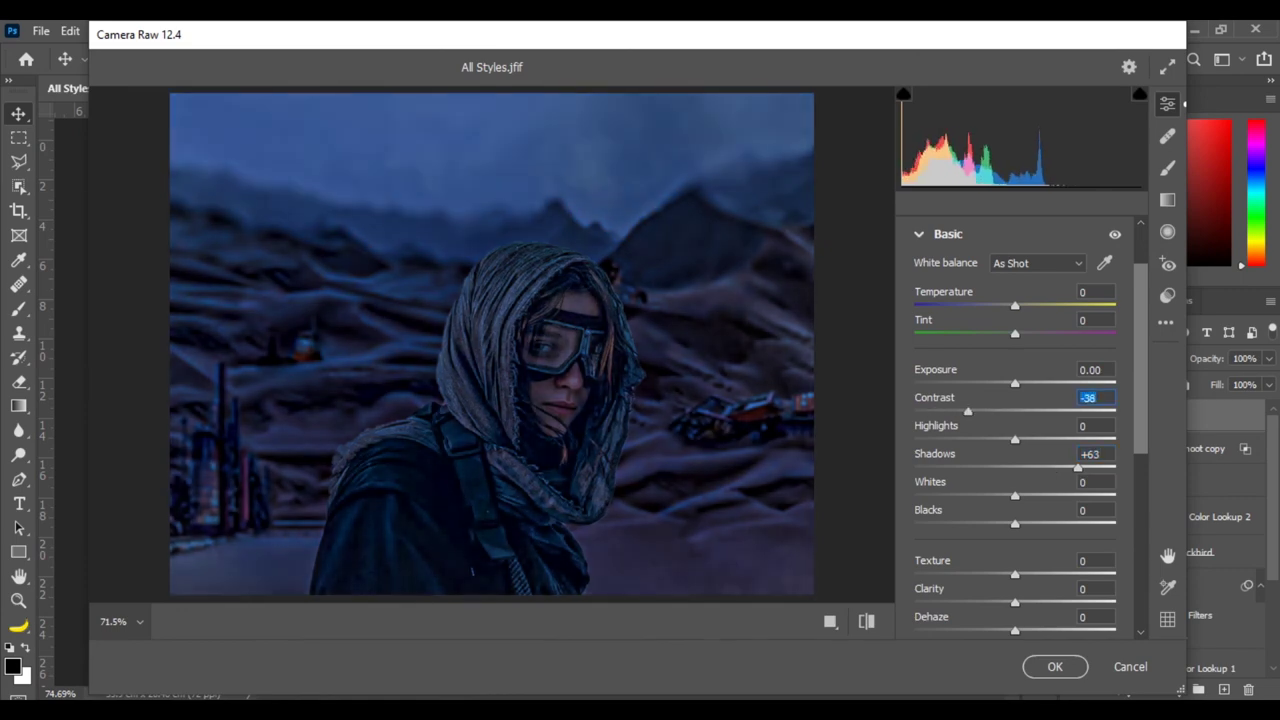
click(1090, 369)
text(+0.25)
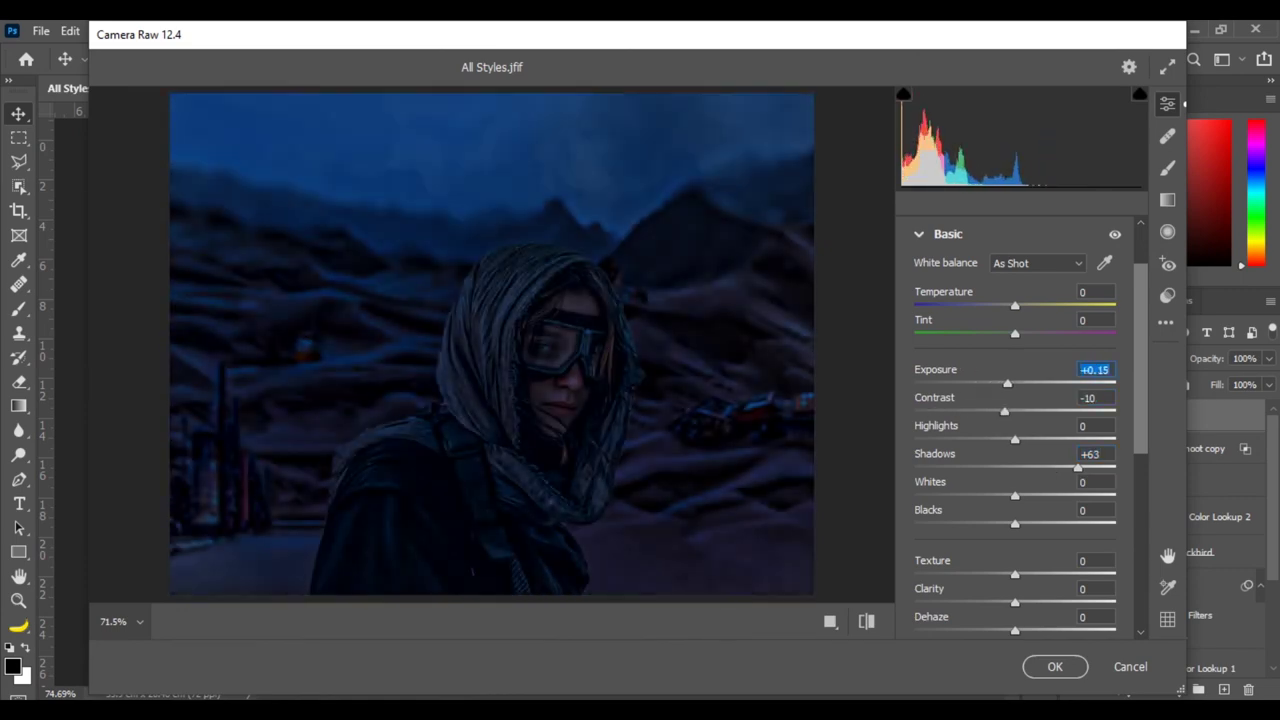
Set the Camera Raw Highlights to -59 after trying brighter and darker values.
click(1090, 425)
text(-100)
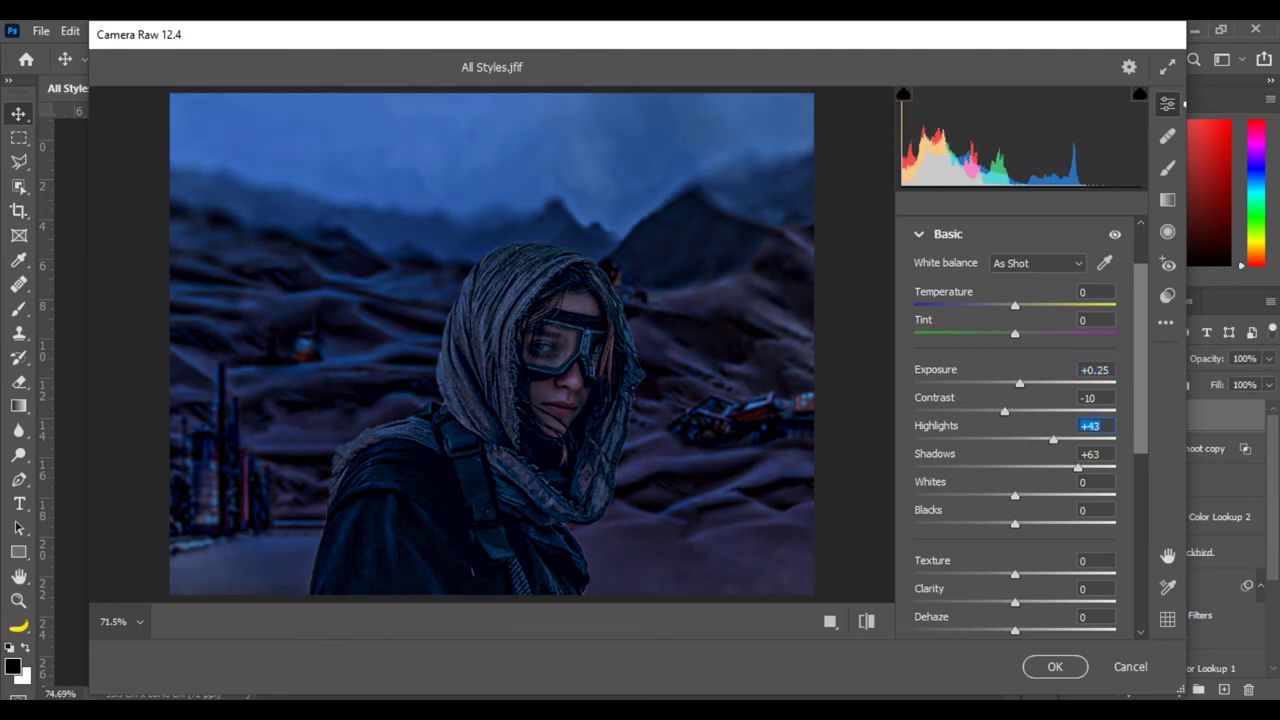
text(-59)
Set the Camera Raw Blacks to -17 and Whites to +29.
click(1090, 510)
text(+2)
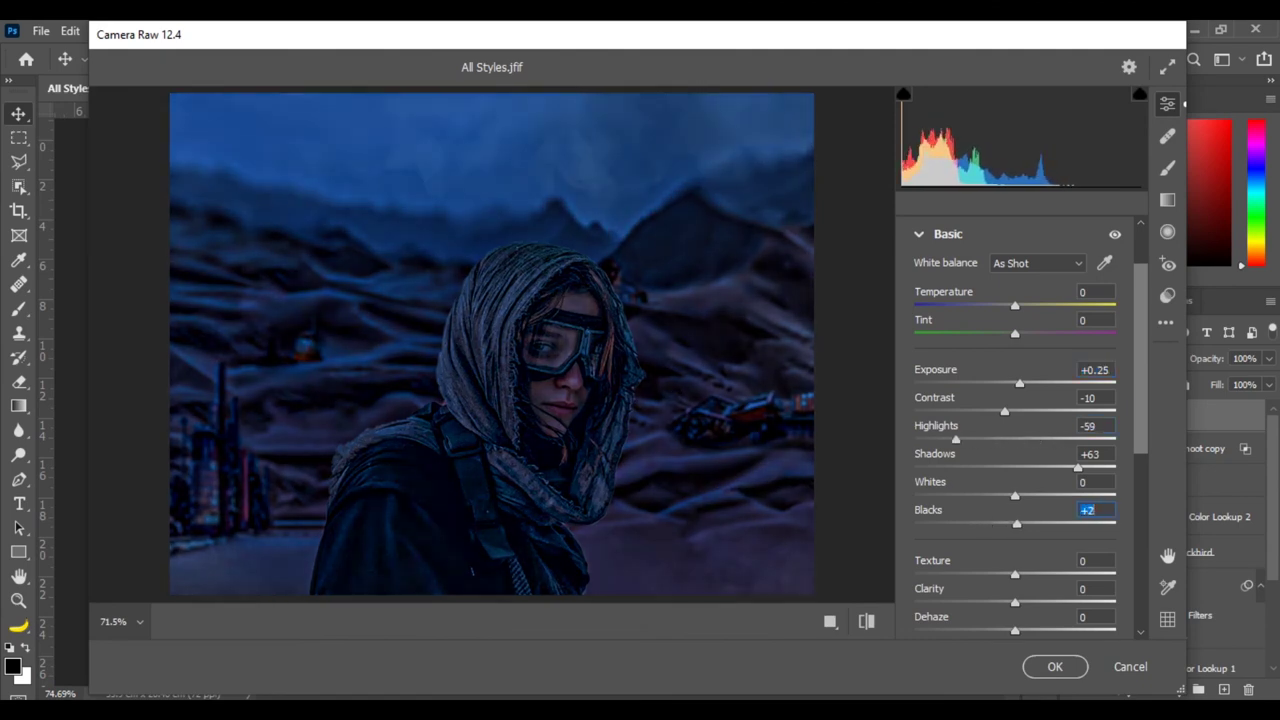
text(-17)
click(1090, 482)
text(+29)
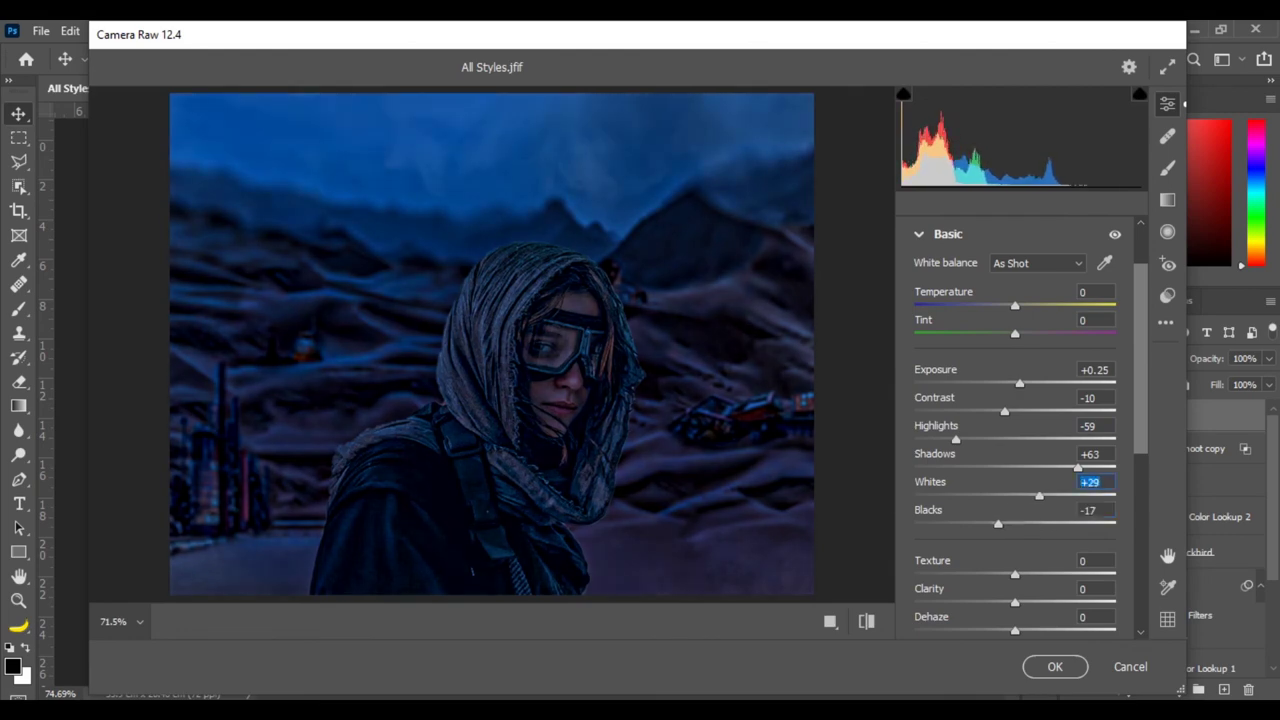
Set the Camera Raw Texture to +16, Dehaze to +6 and Clarity to -14.
click(1090, 560)
text(+5)
click(1090, 617)
text(+6)
click(1090, 589)
text(-7)
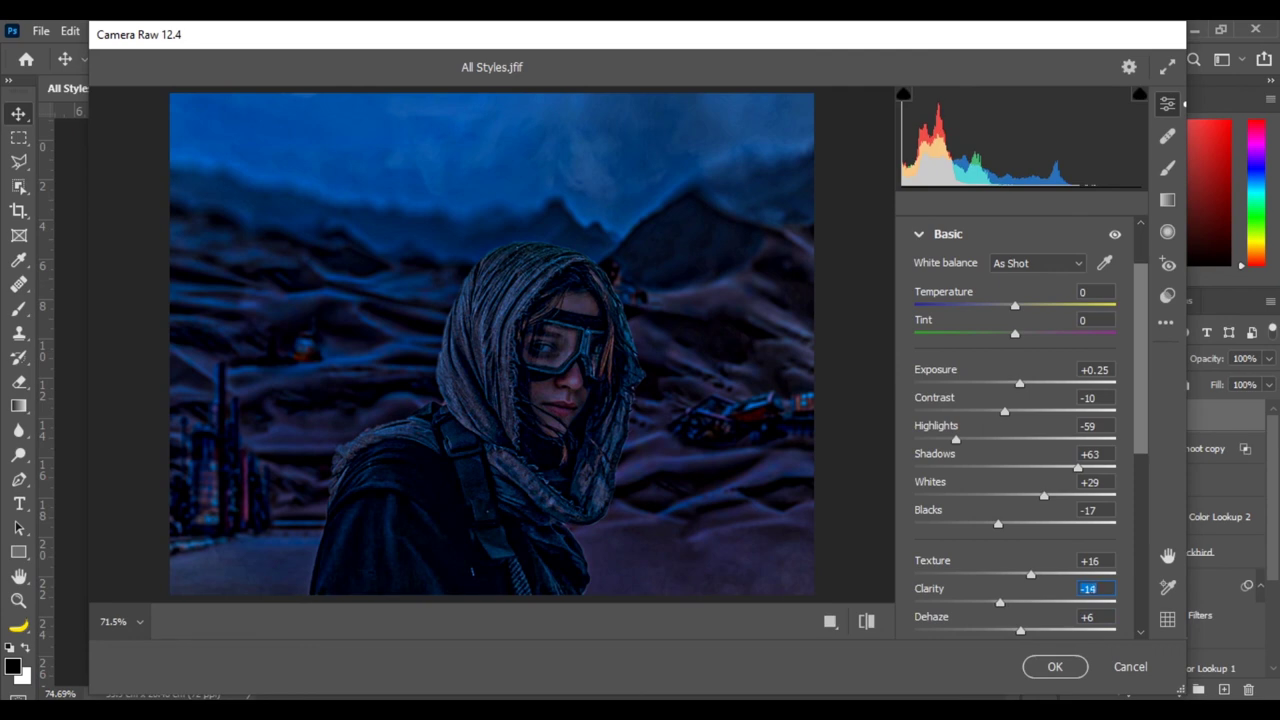